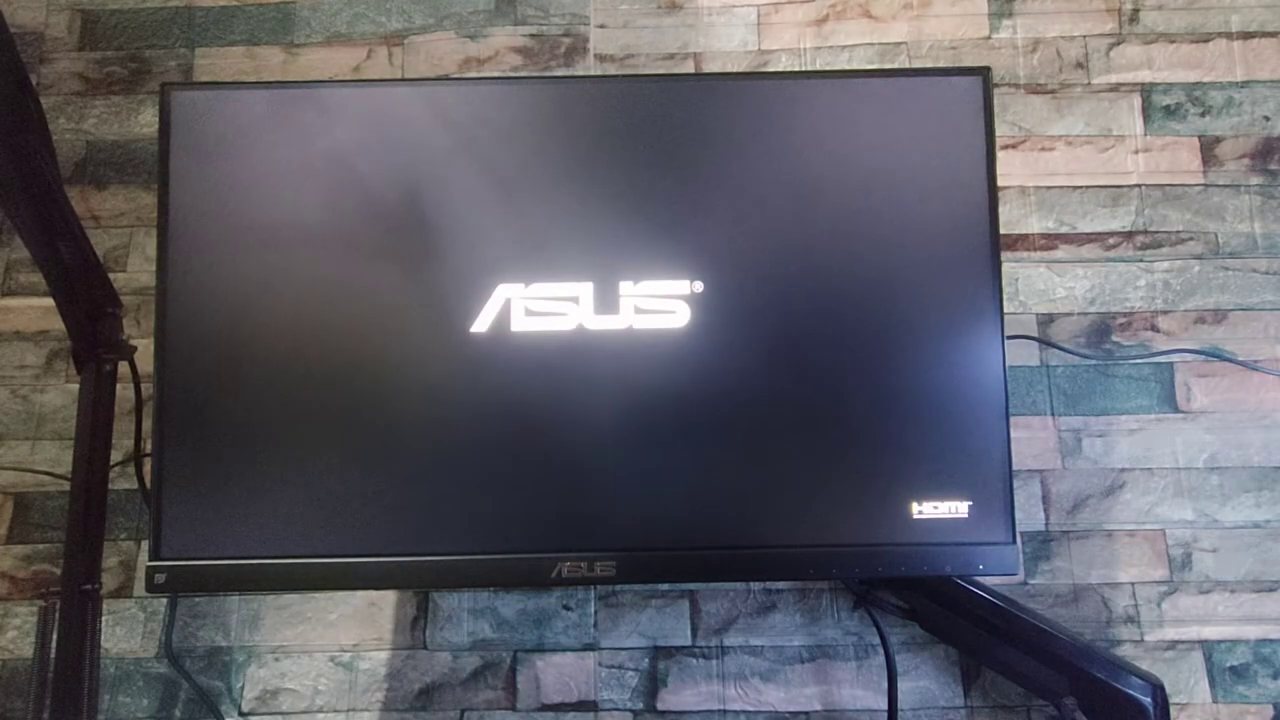
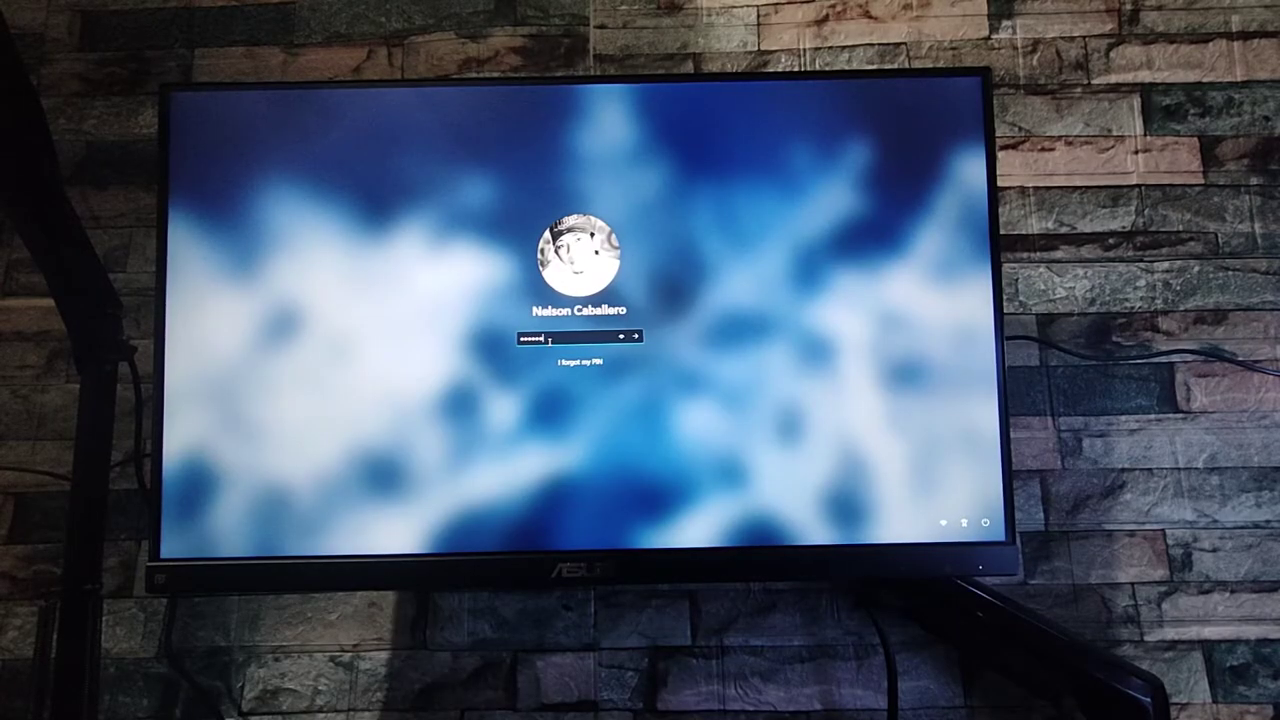
Sign in to the Windows account with its PIN.
{"action": "key", "text": "Return"}
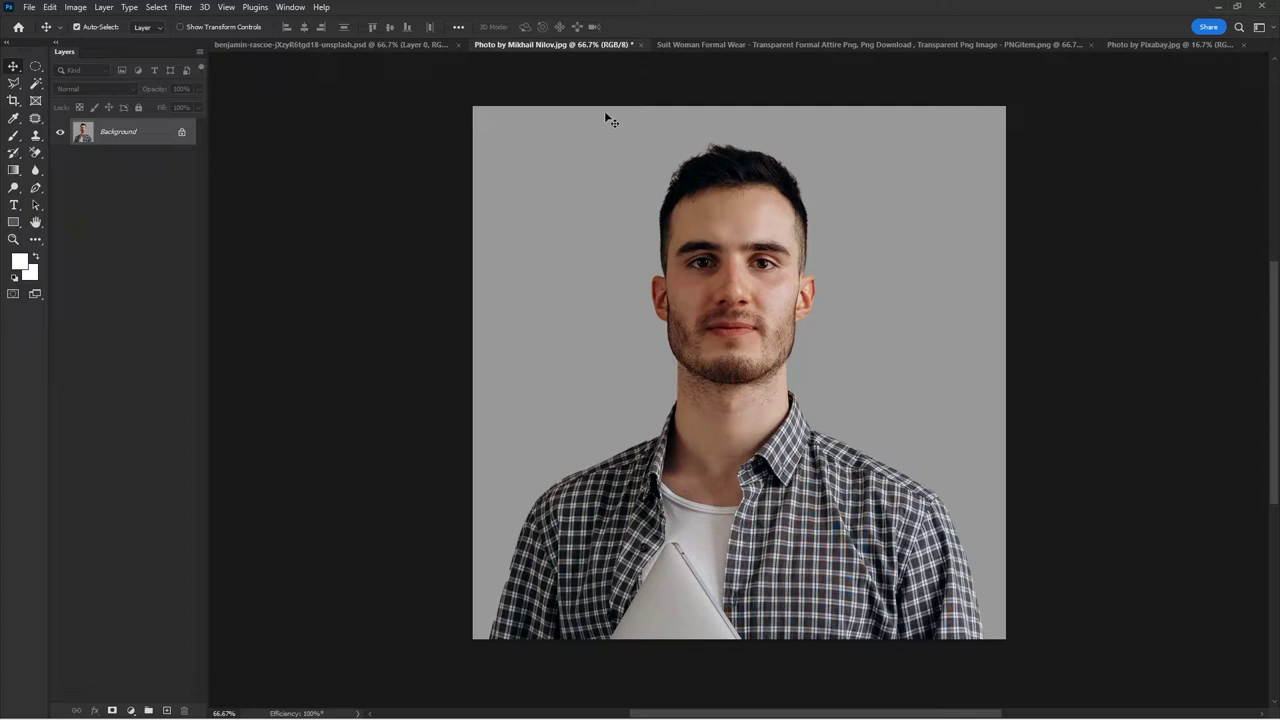
Brighten the man's portrait with Levels by moving the white input slider left.
{"action": "left_click", "coordinate": [1180, 46]}
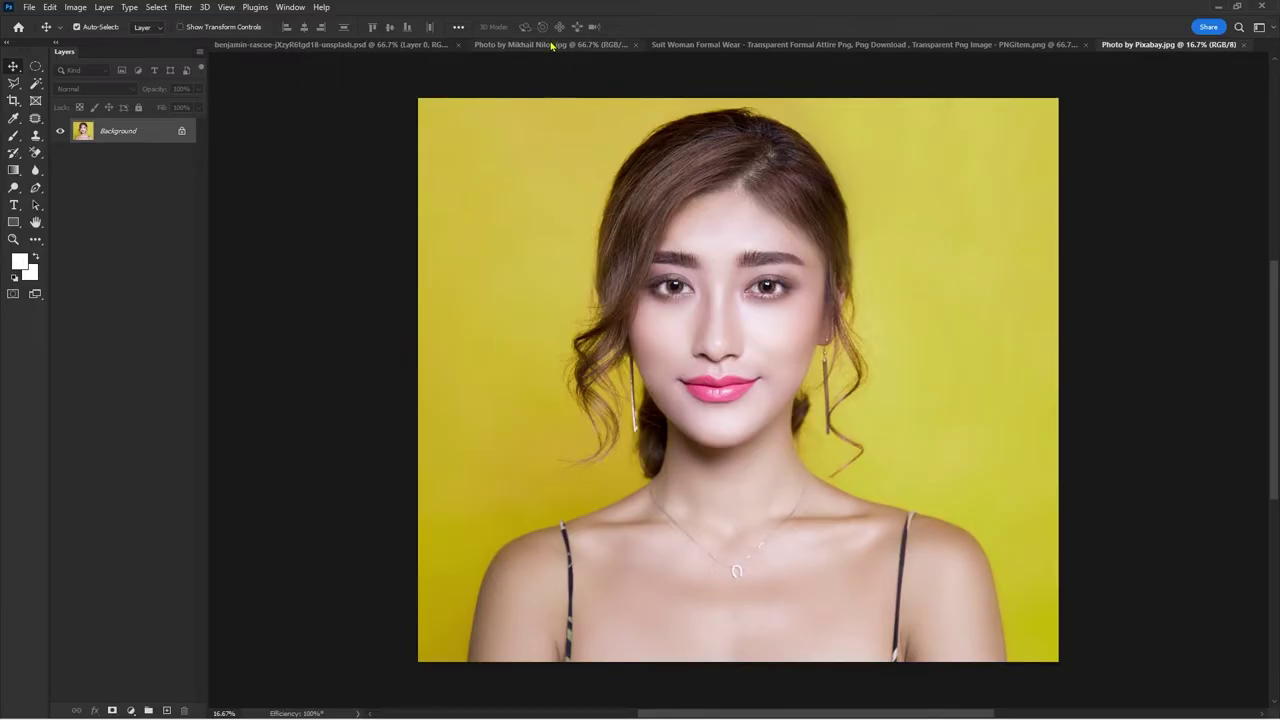
{"action": "left_click", "coordinate": [551, 45]}
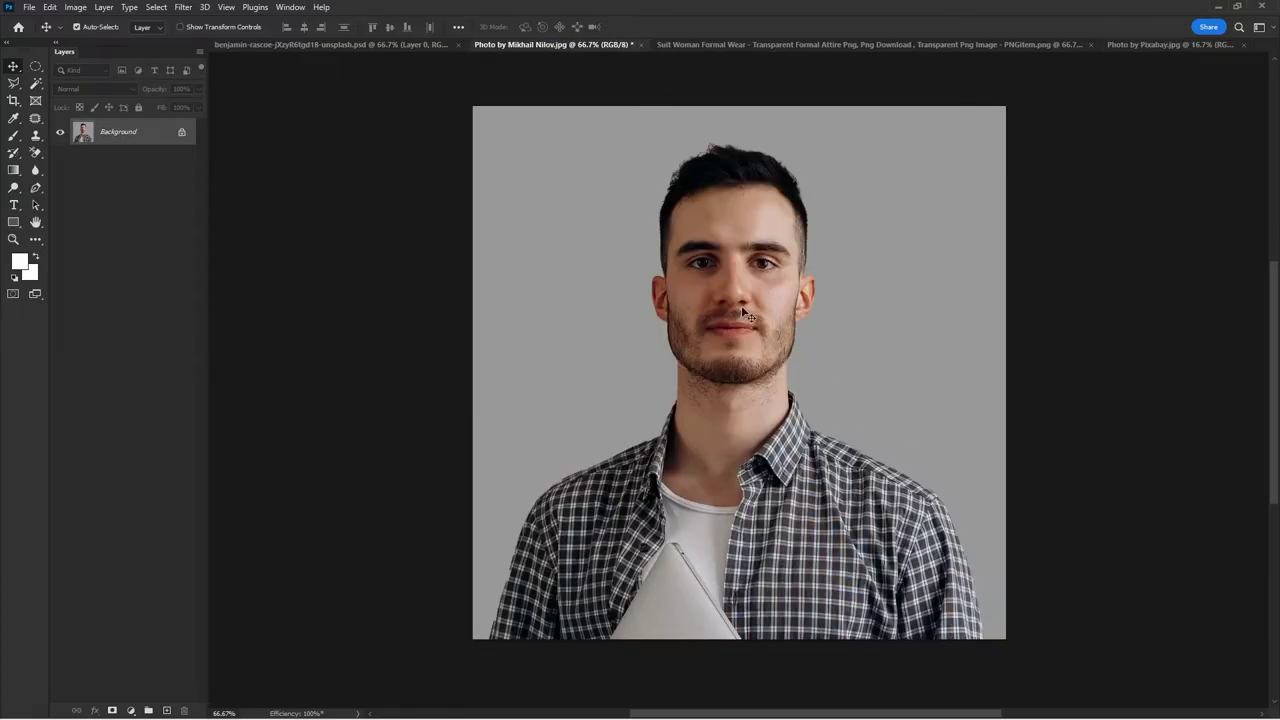
{"action": "key", "text": "ctrl+l"}
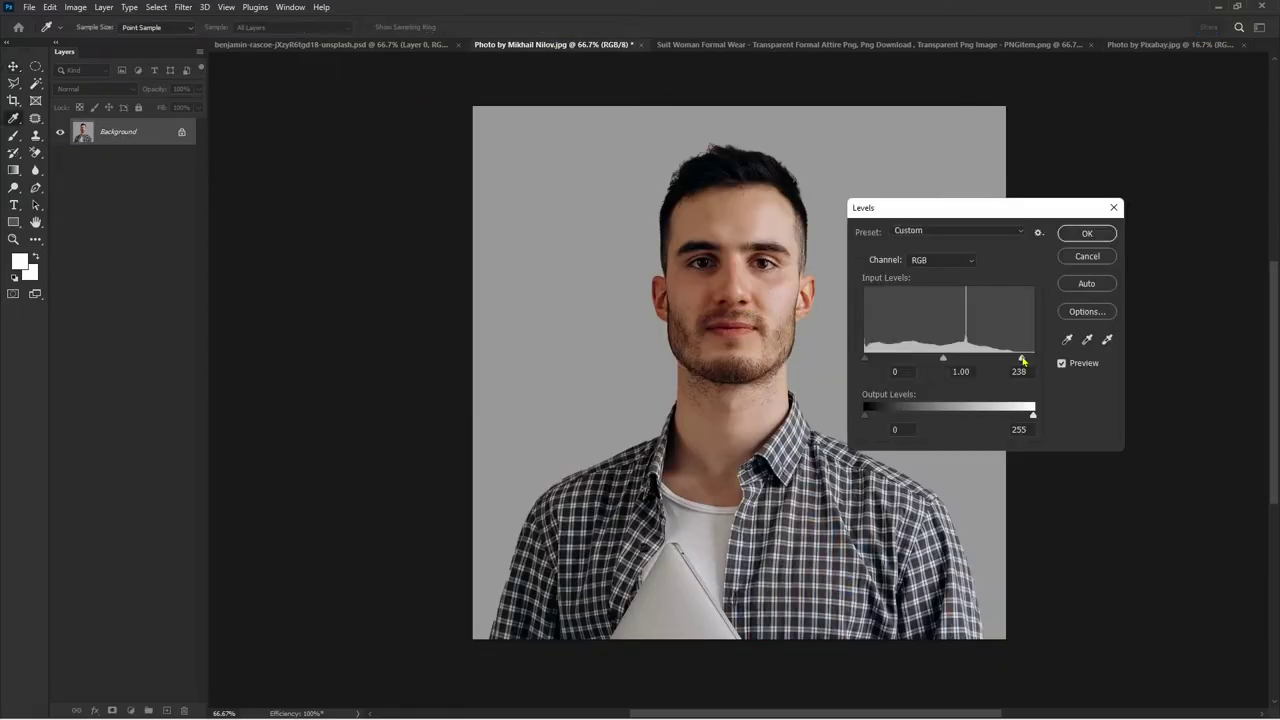
{"action": "left_click_drag", "start_coordinate": [1032, 358], "coordinate": [1000, 377]}
{"action": "key", "text": "Return"}
Cool the portrait's tones with a Curves midtone adjustment on the Blue channel.
{"action": "key", "text": "ctrl+m"}
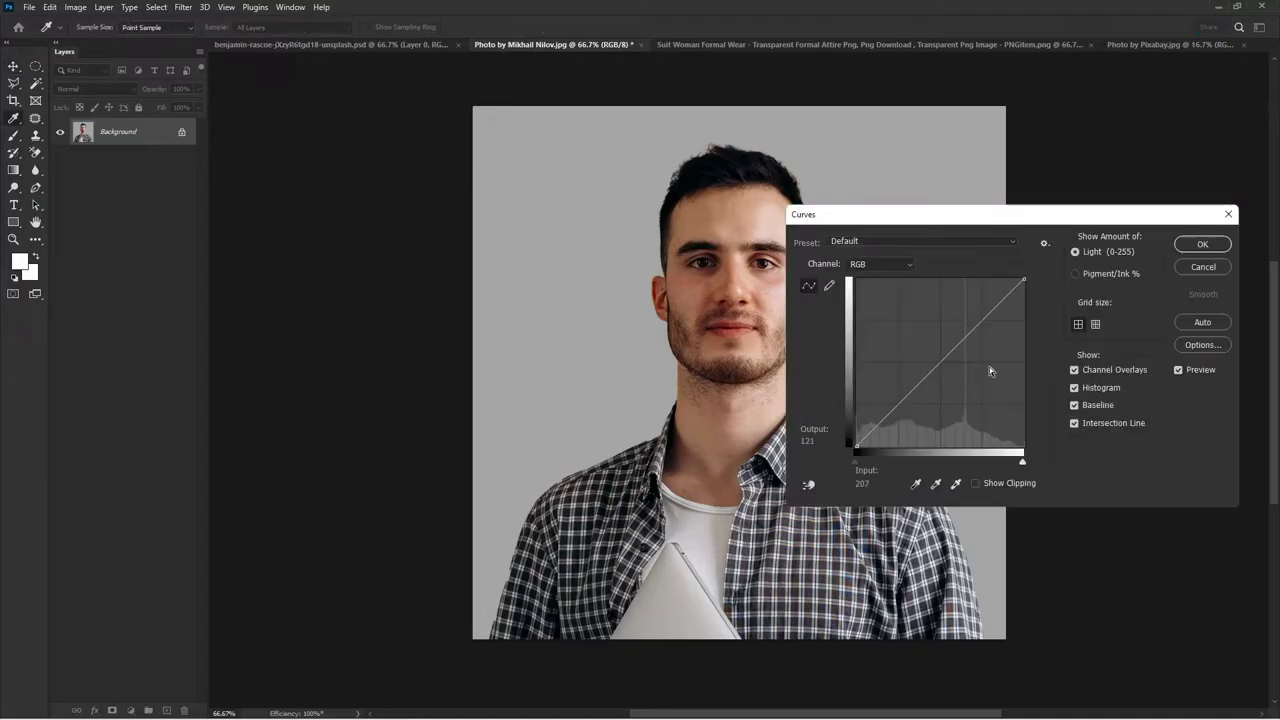
{"action": "left_click", "coordinate": [937, 358]}
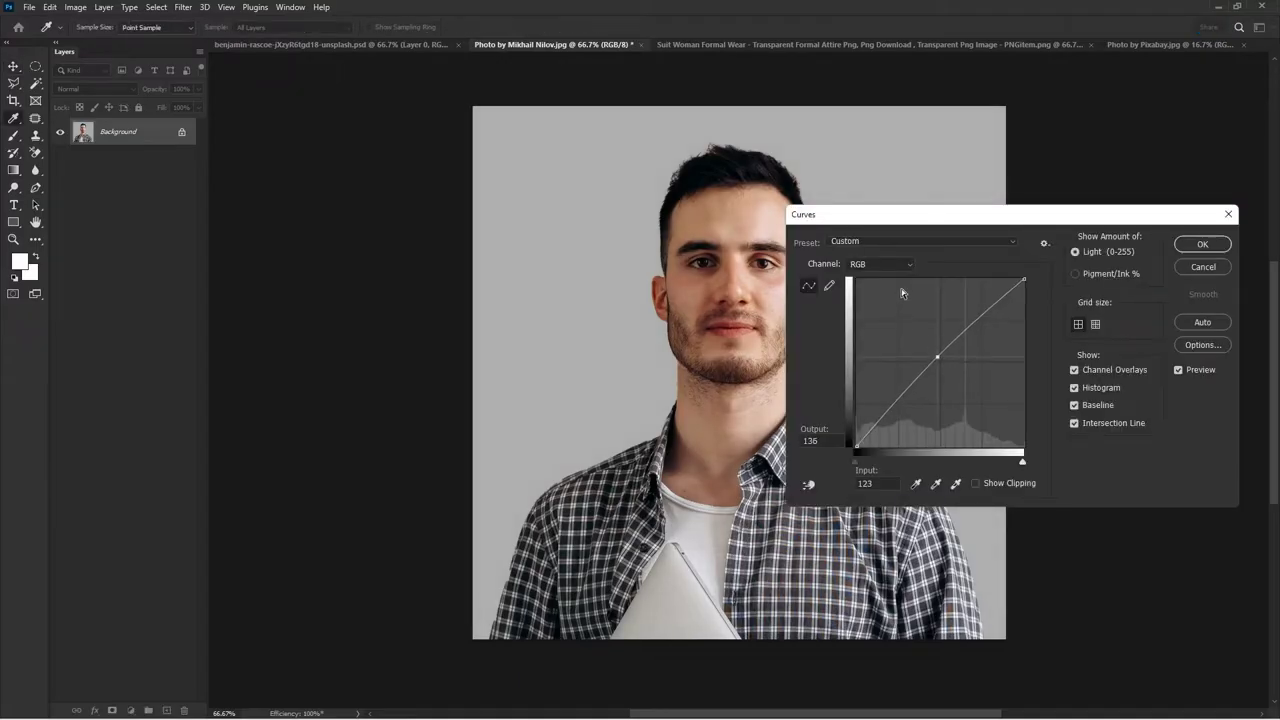
{"action": "left_click", "coordinate": [880, 264]}
{"action": "left_click", "coordinate": [870, 296]}
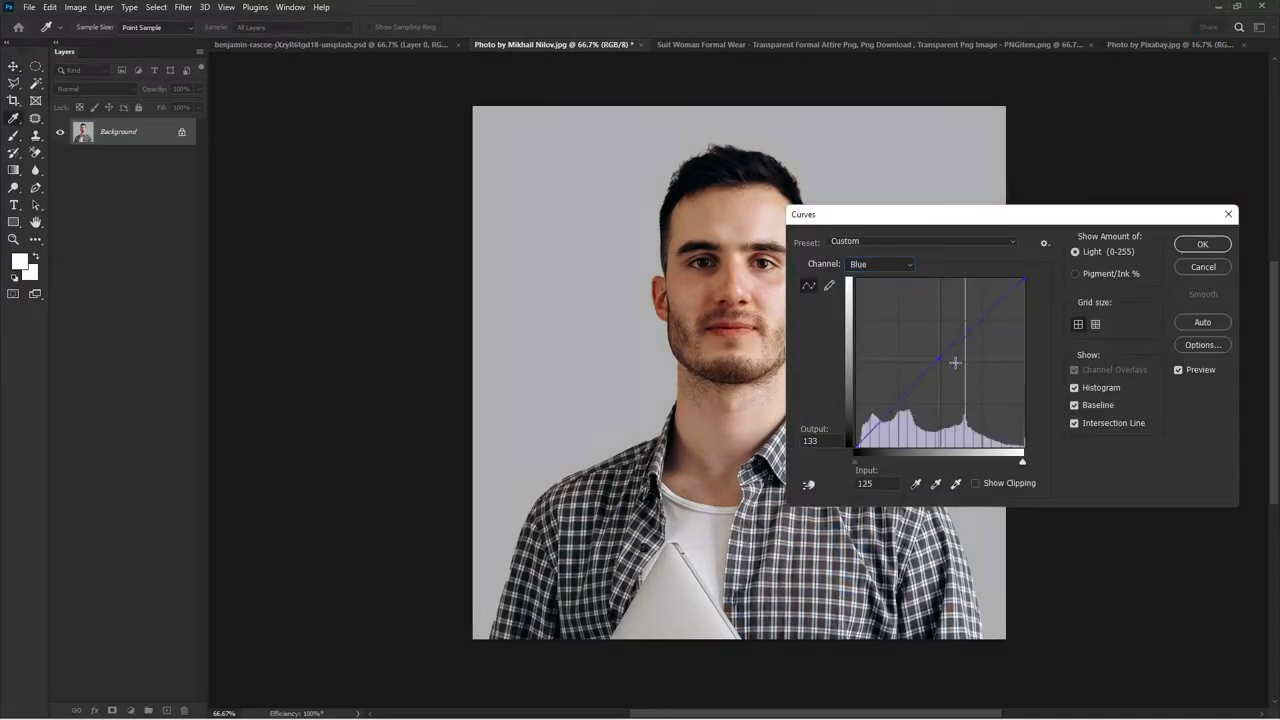
{"action": "key", "text": "Return"}
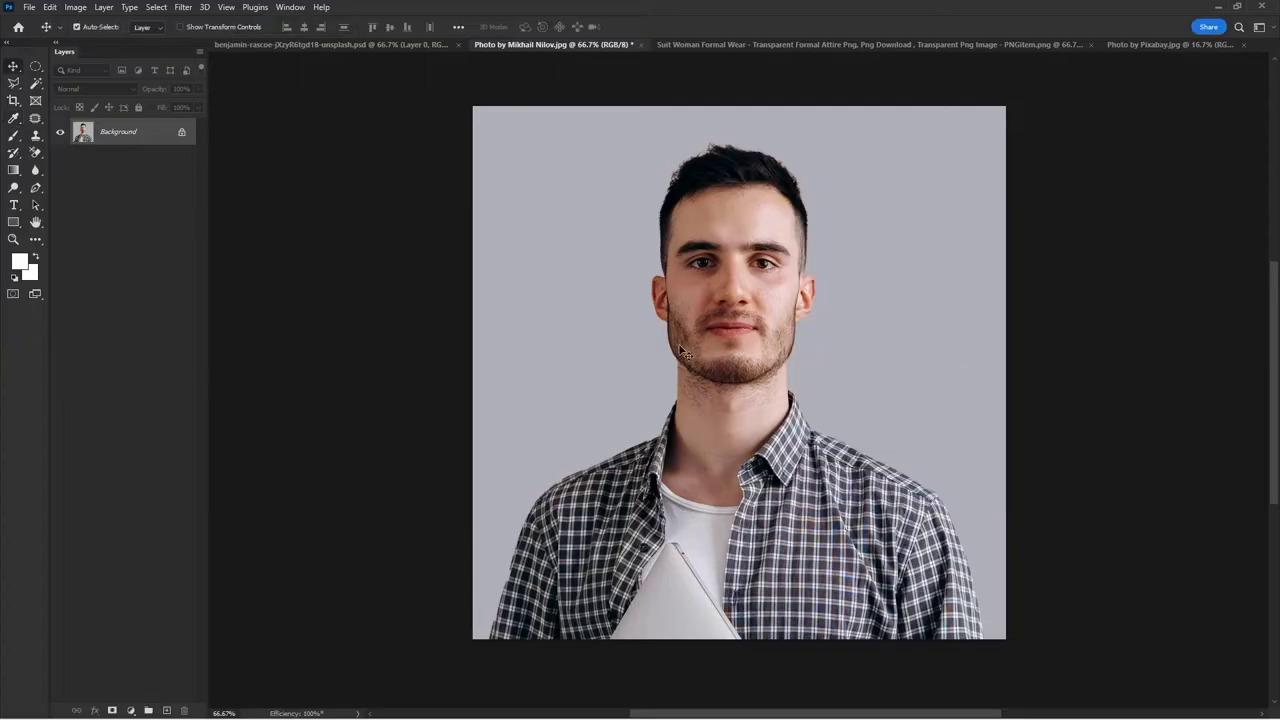
Copy a 100-pixel feathered oval over the face's left side onto a new layer.
{"action": "key", "text": "m"}
{"action": "mouse_move", "coordinate": [650, 285]}
{"action": "left_mouse_down"}
{"action": "mouse_move", "coordinate": [694, 413]}
{"action": "mouse_move", "coordinate": [738, 476]}
{"action": "left_mouse_up"}
{"action": "right_click", "coordinate": [716, 284]}
{"action": "left_click", "coordinate": [753, 318]}
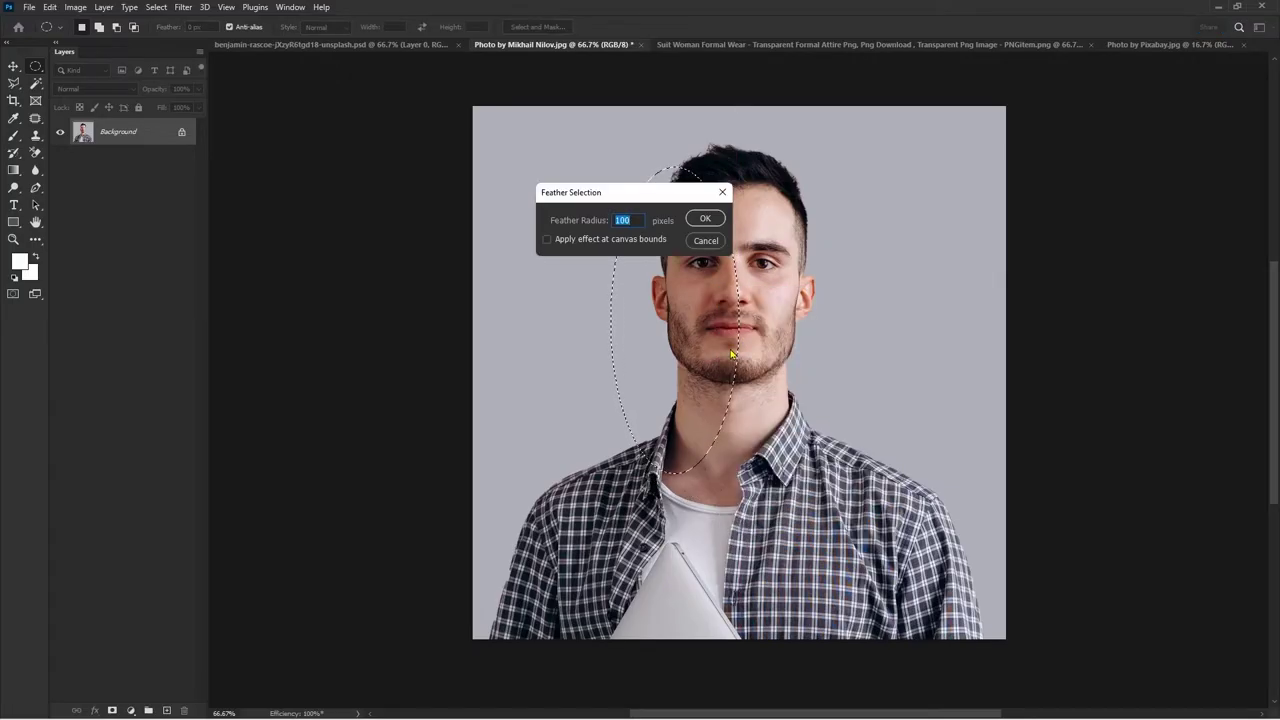
{"action": "key", "text": "Return"}
{"action": "key", "text": "ctrl+j"}
Brighten Layer 1 with a raised Curves adjustment and merge it into the Background.
{"action": "key", "text": "ctrl+m"}
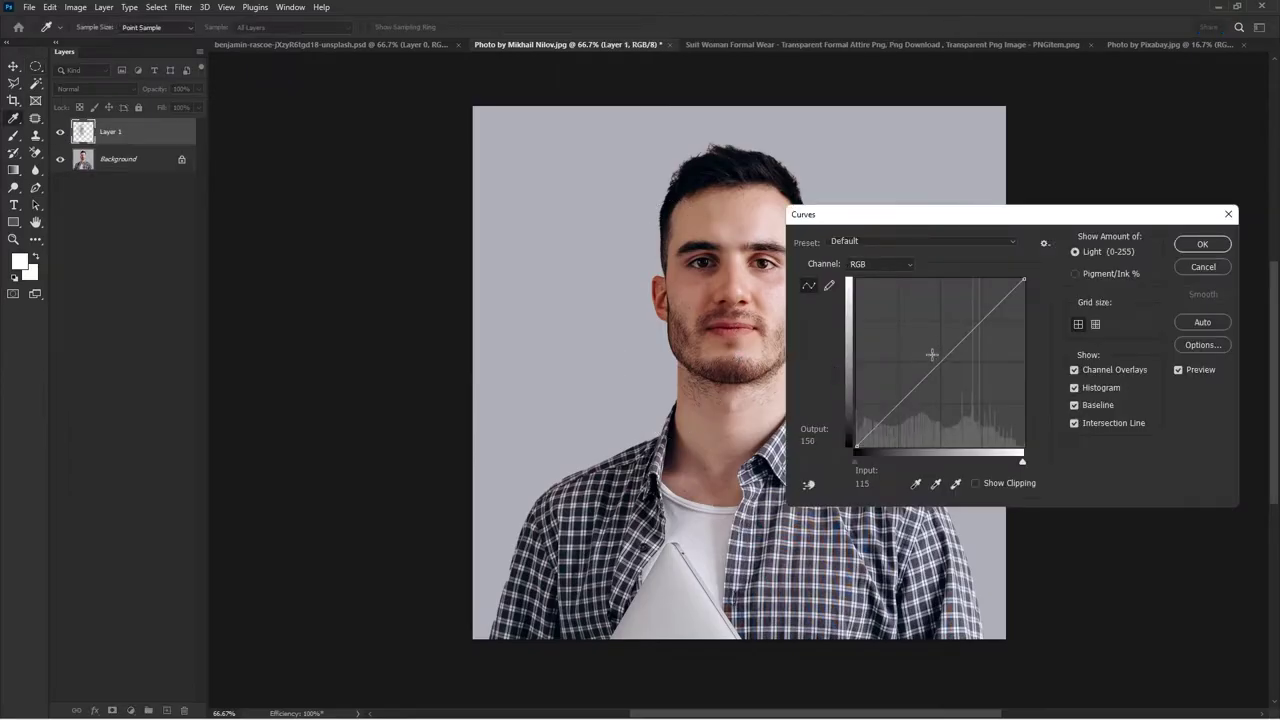
{"action": "left_click", "coordinate": [932, 354]}
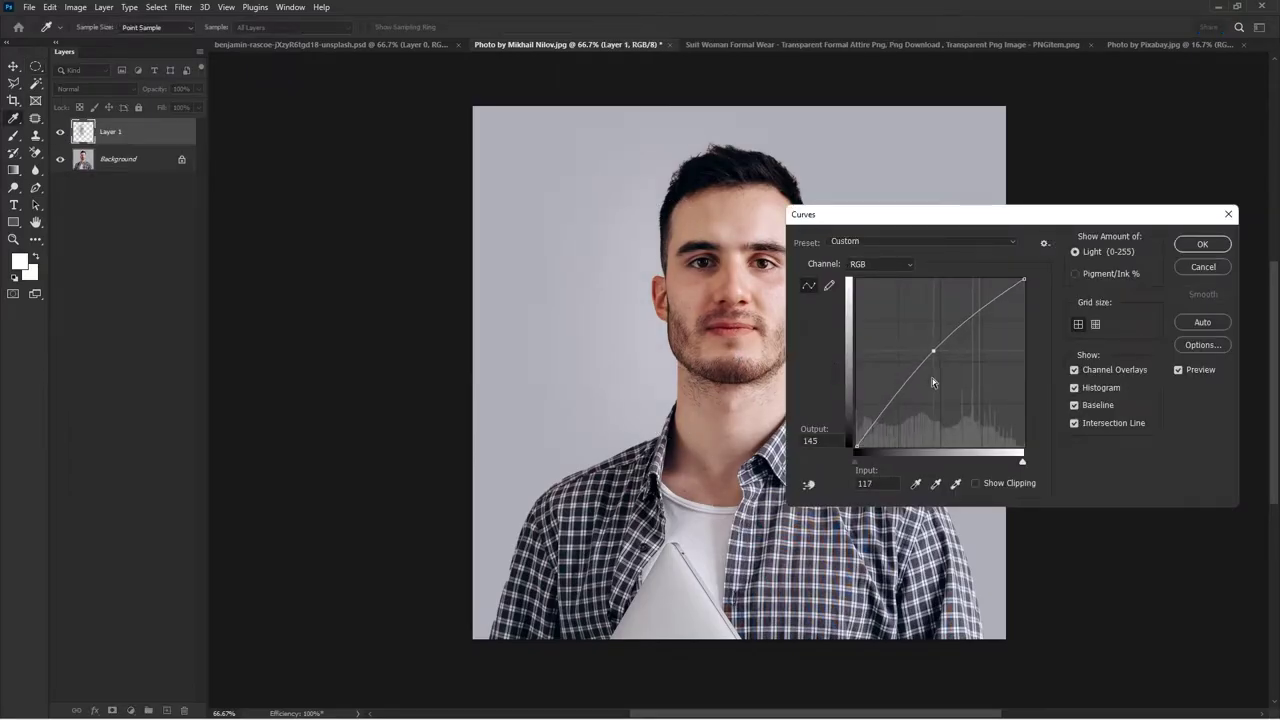
{"action": "key", "text": "Return"}
{"action": "key", "text": "ctrl+e"}
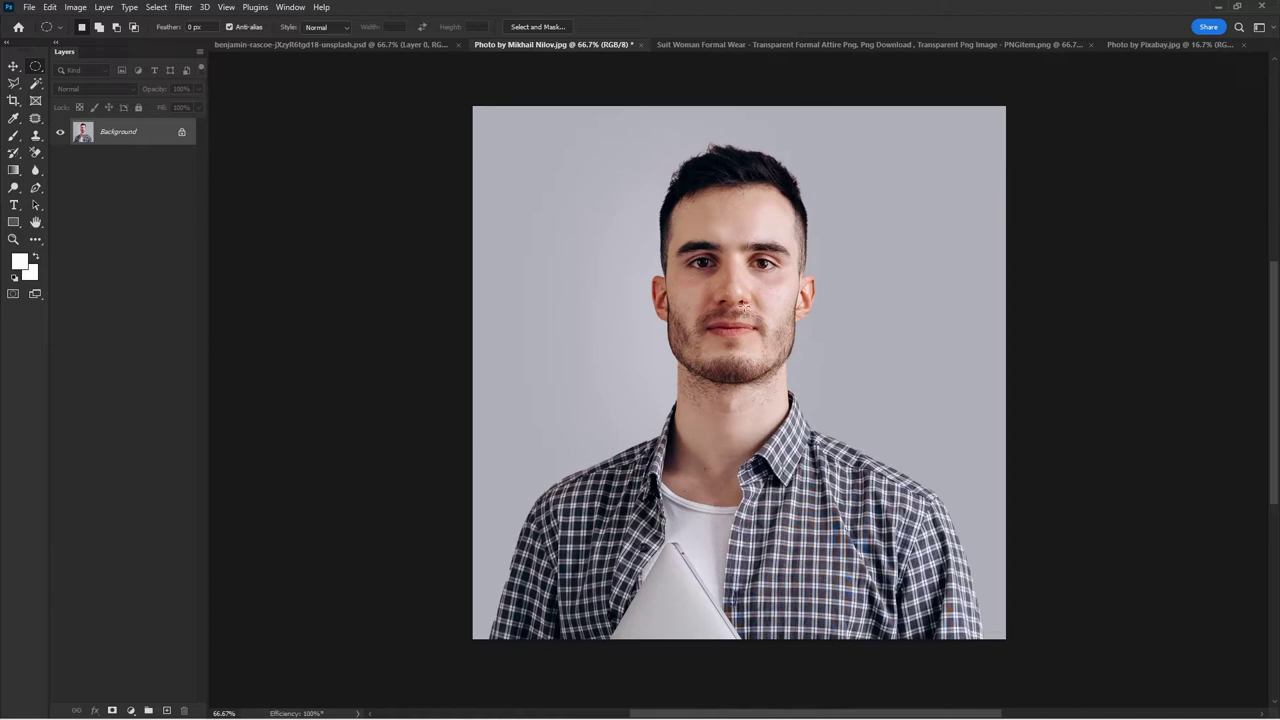
Show rulers on the man's portrait, measured in inches.
{"action": "key", "text": "v"}
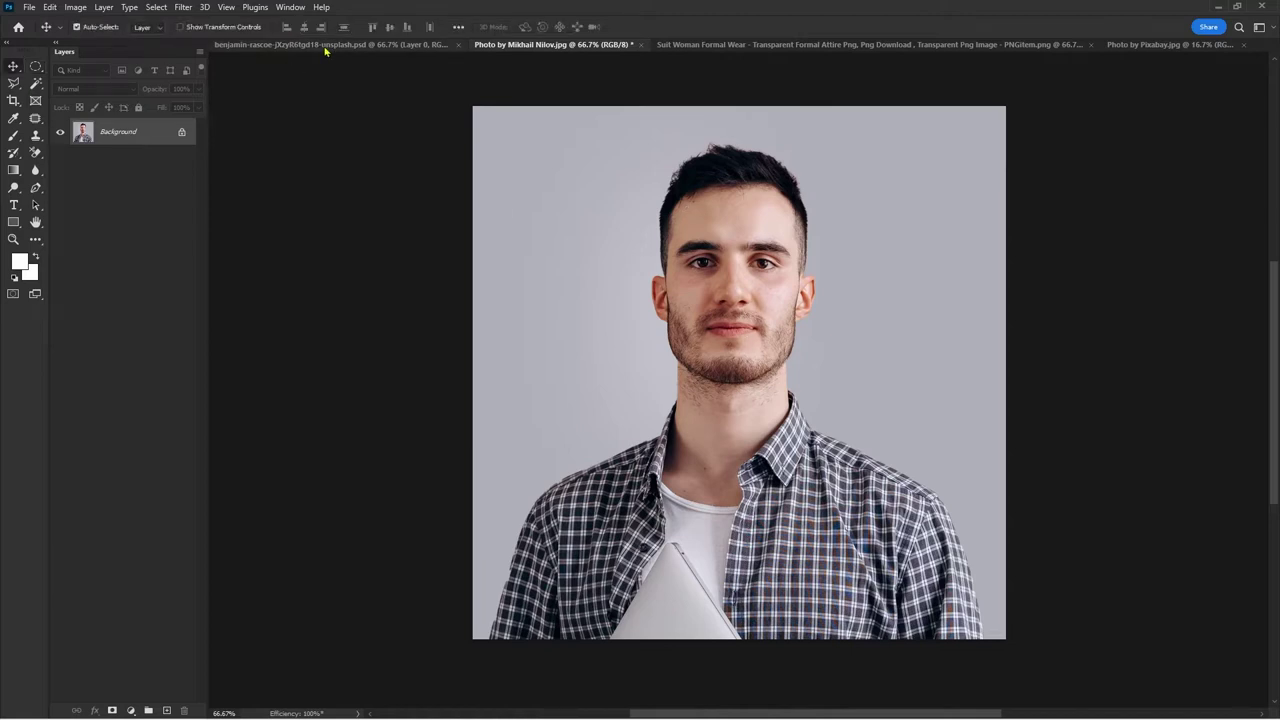
{"action": "left_click", "coordinate": [325, 45]}
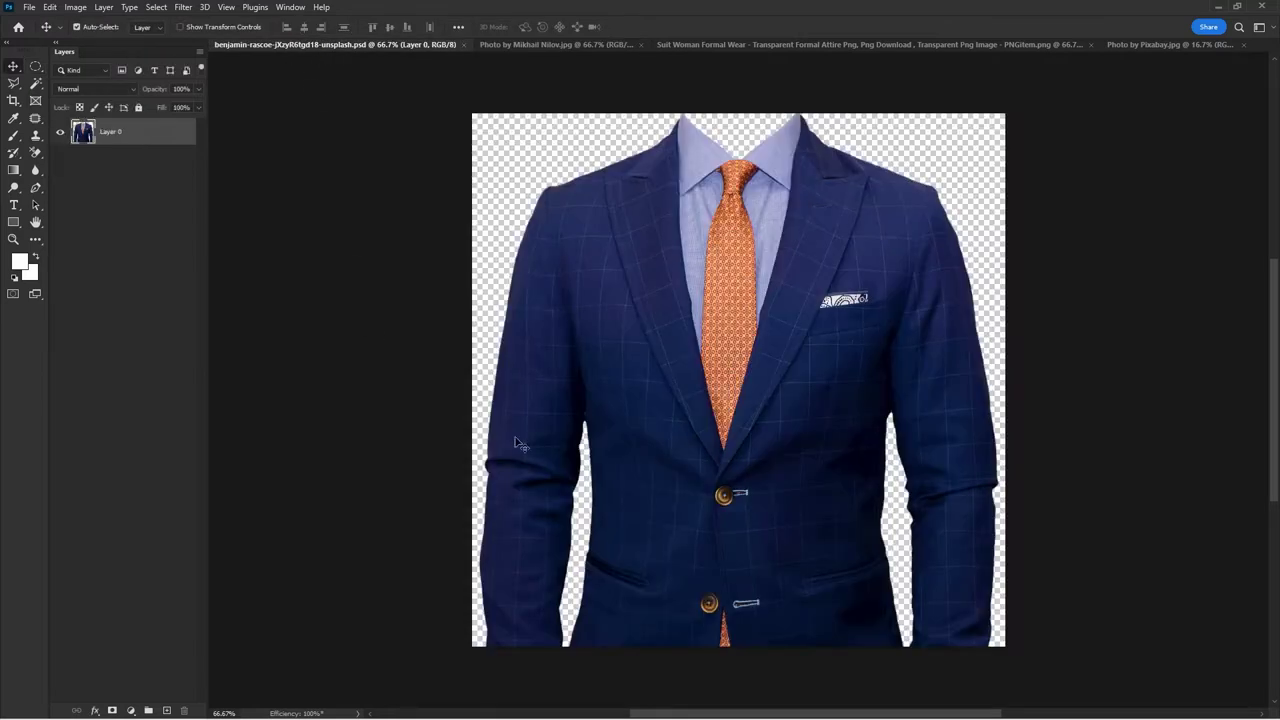
{"action": "left_click", "coordinate": [538, 45]}
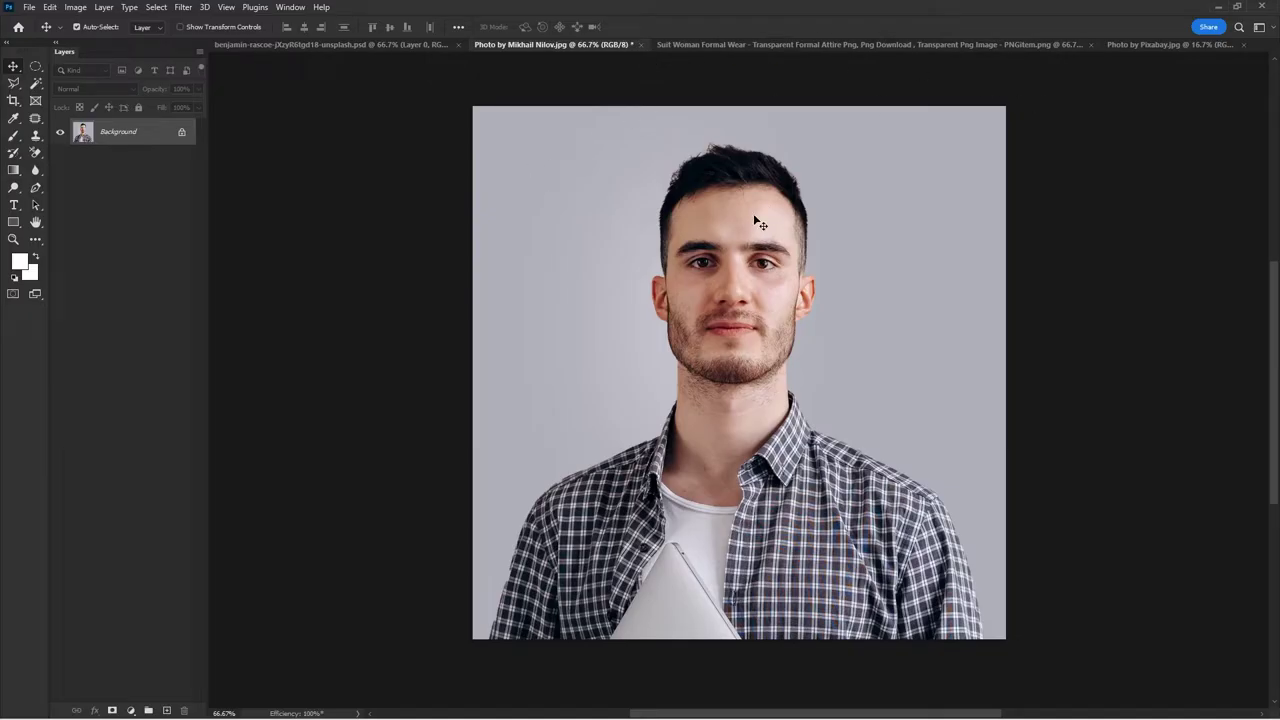
{"action": "key", "text": "ctrl+r"}
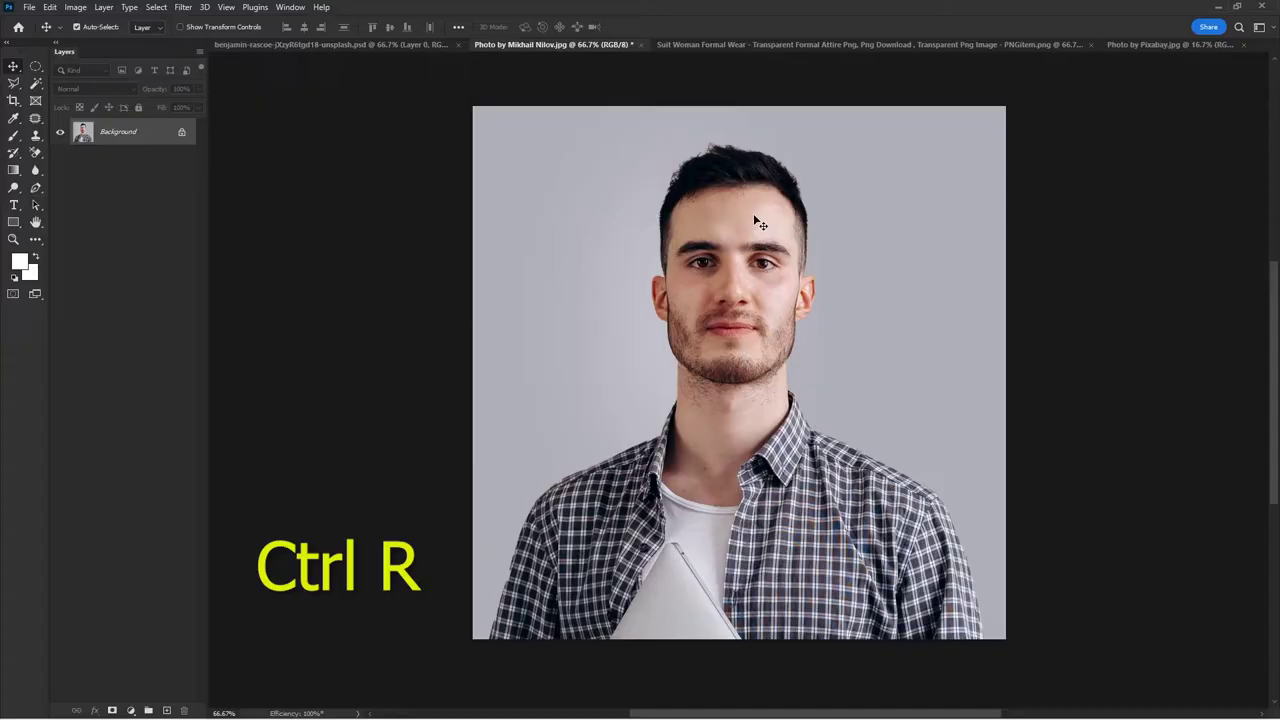
{"action": "key", "text": "ctrl+r"}
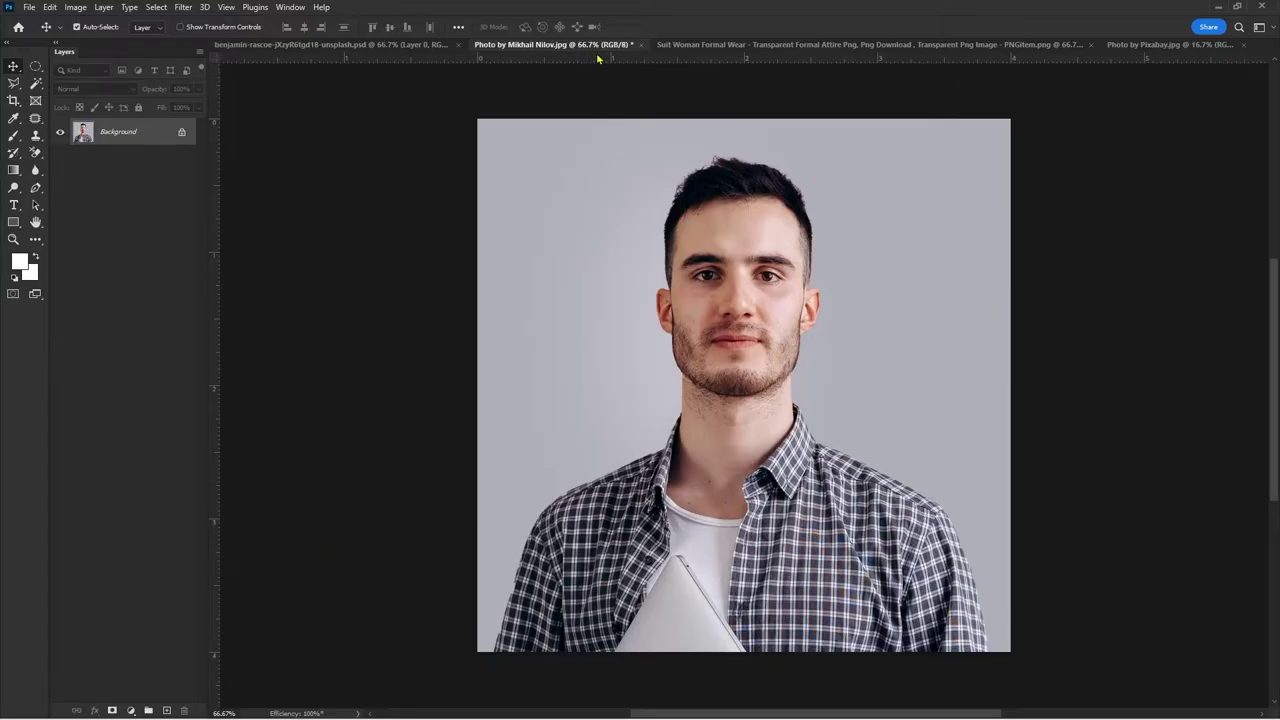
{"action": "right_click", "coordinate": [657, 61]}
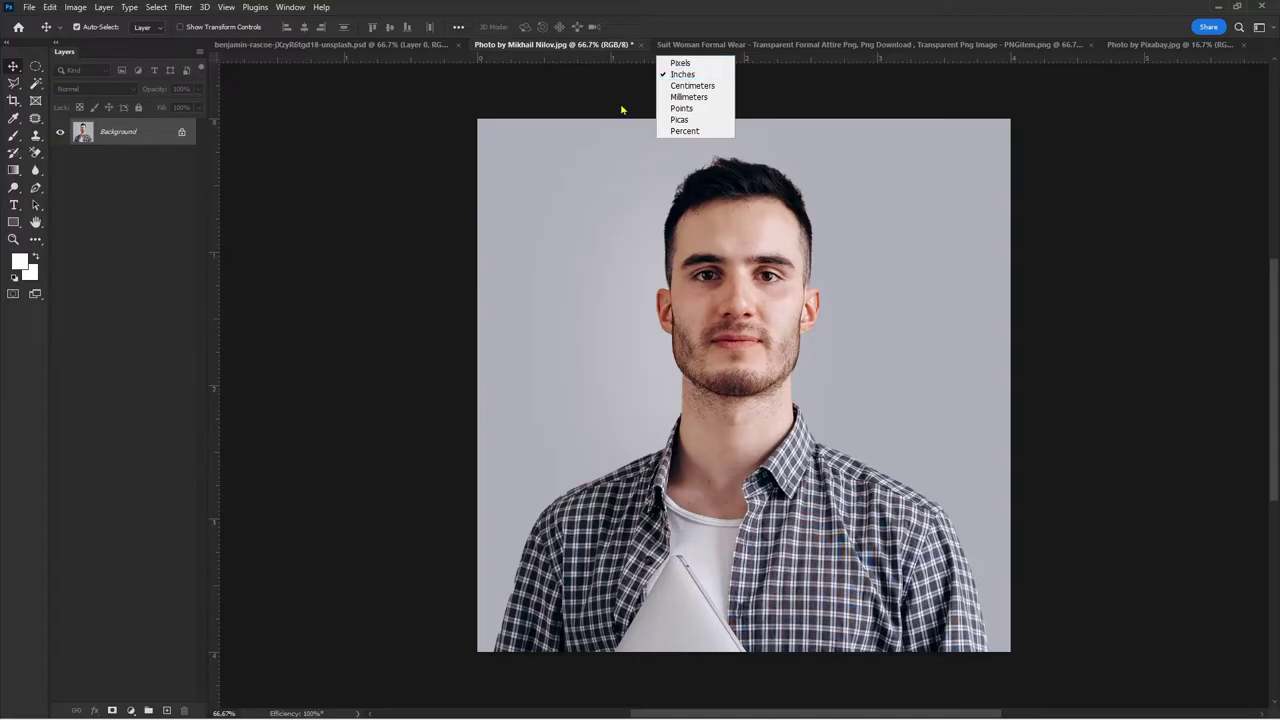
{"action": "left_click", "coordinate": [644, 243]}
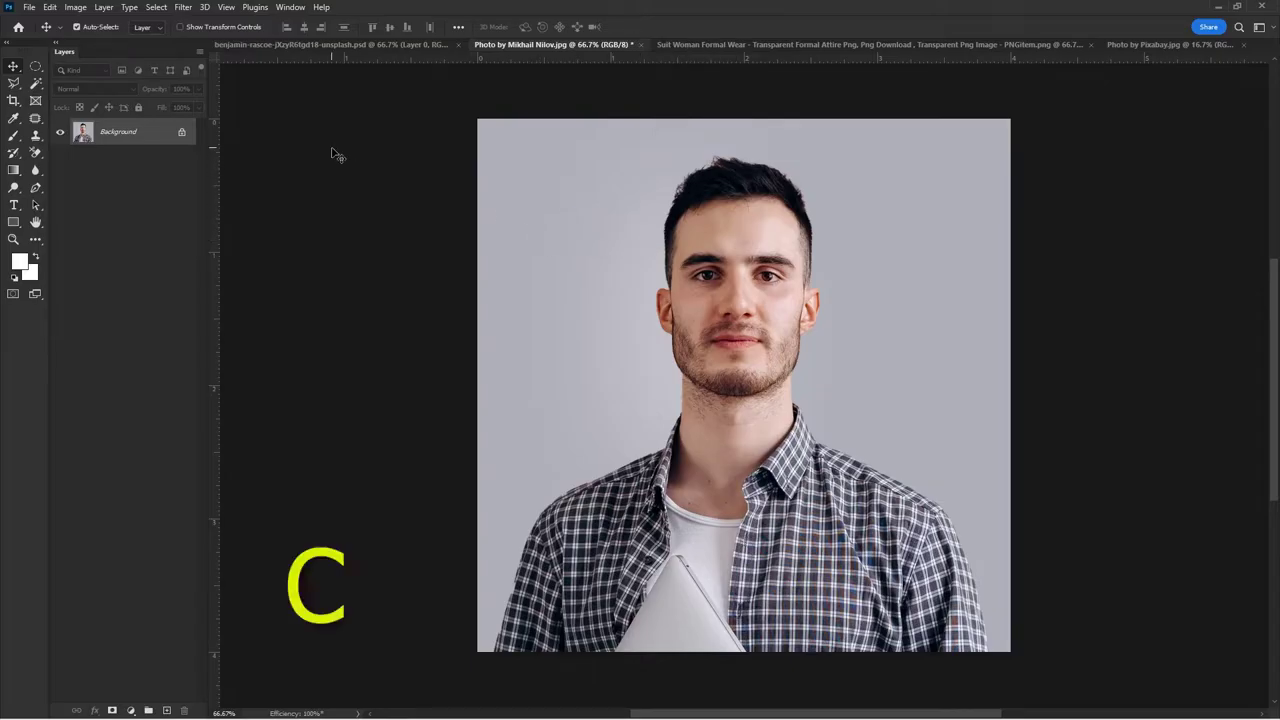
Set the Crop tool to W x H x Resolution: 2 in × 2 in at 300 px/in.
{"action": "key", "text": "c"}
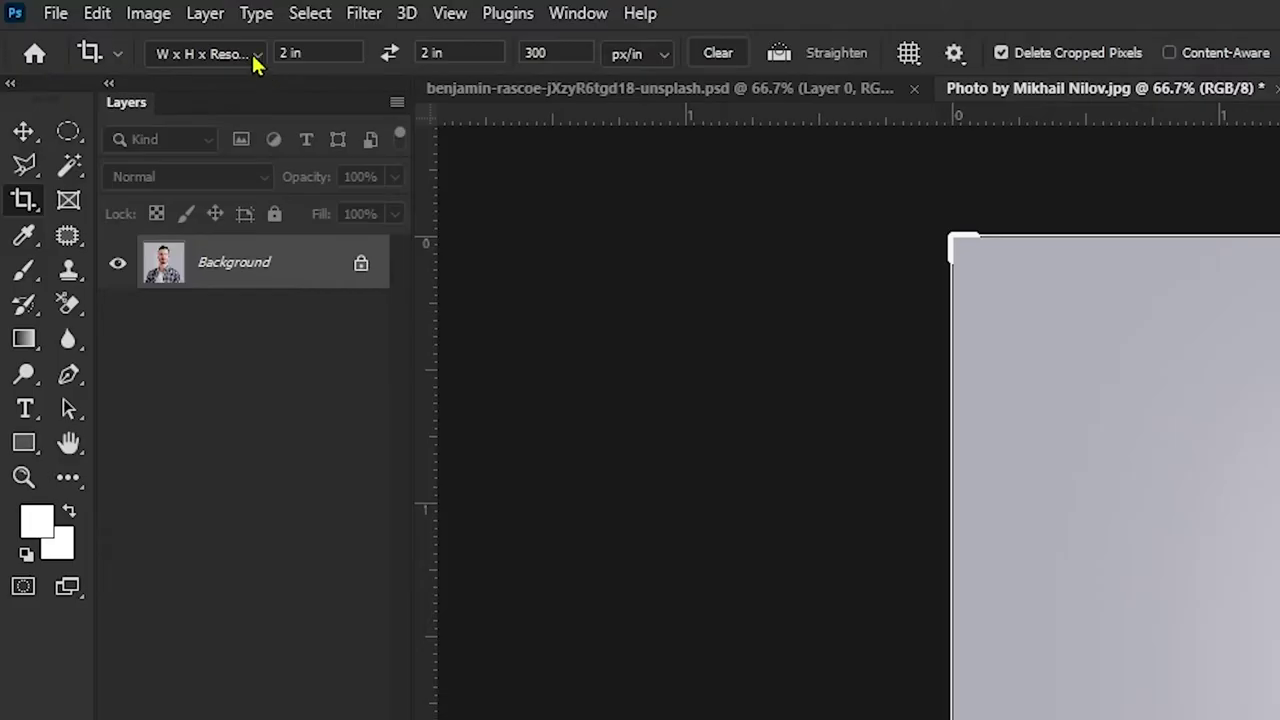
{"action": "left_click", "coordinate": [257, 54]}
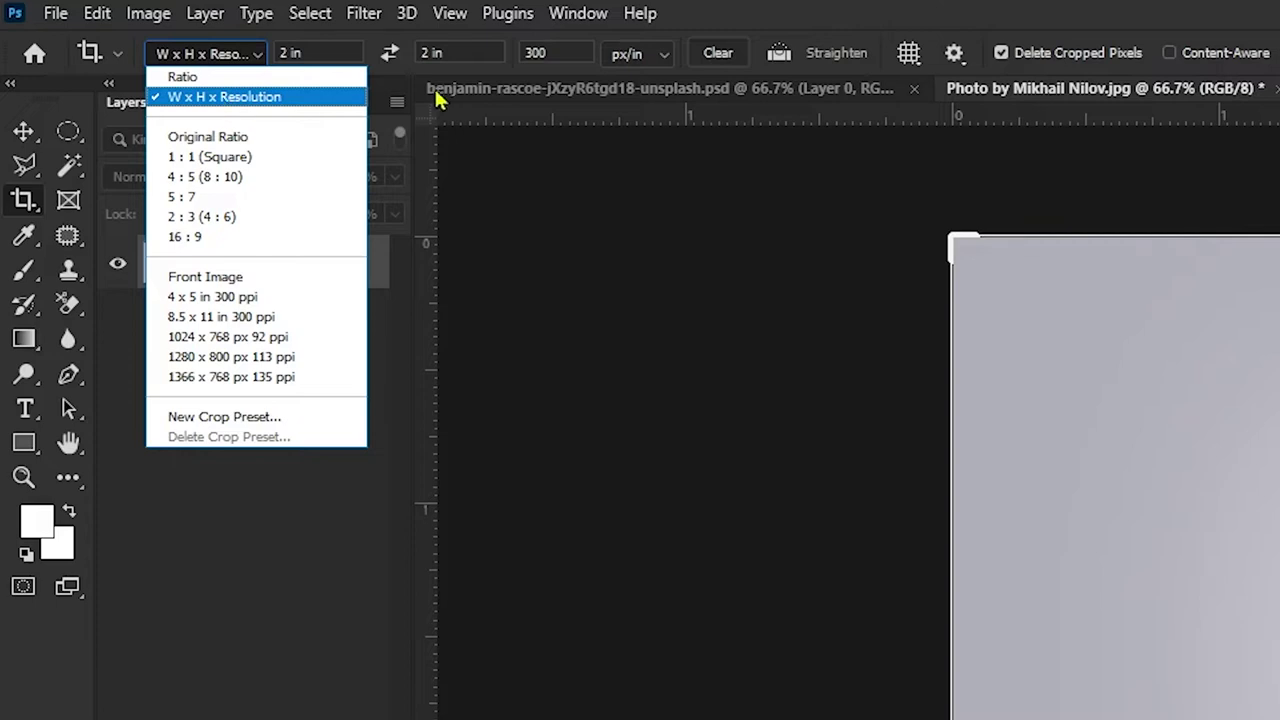
{"action": "left_click", "coordinate": [310, 58]}
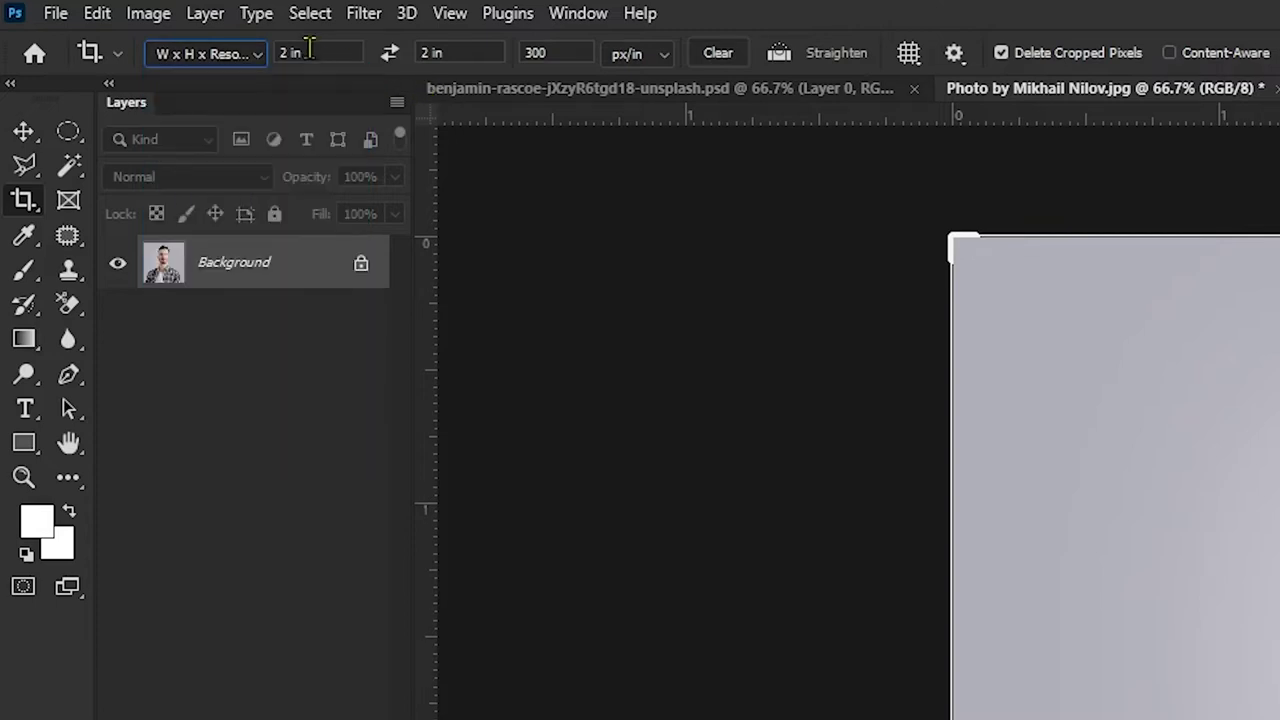
{"action": "type", "text": "2"}
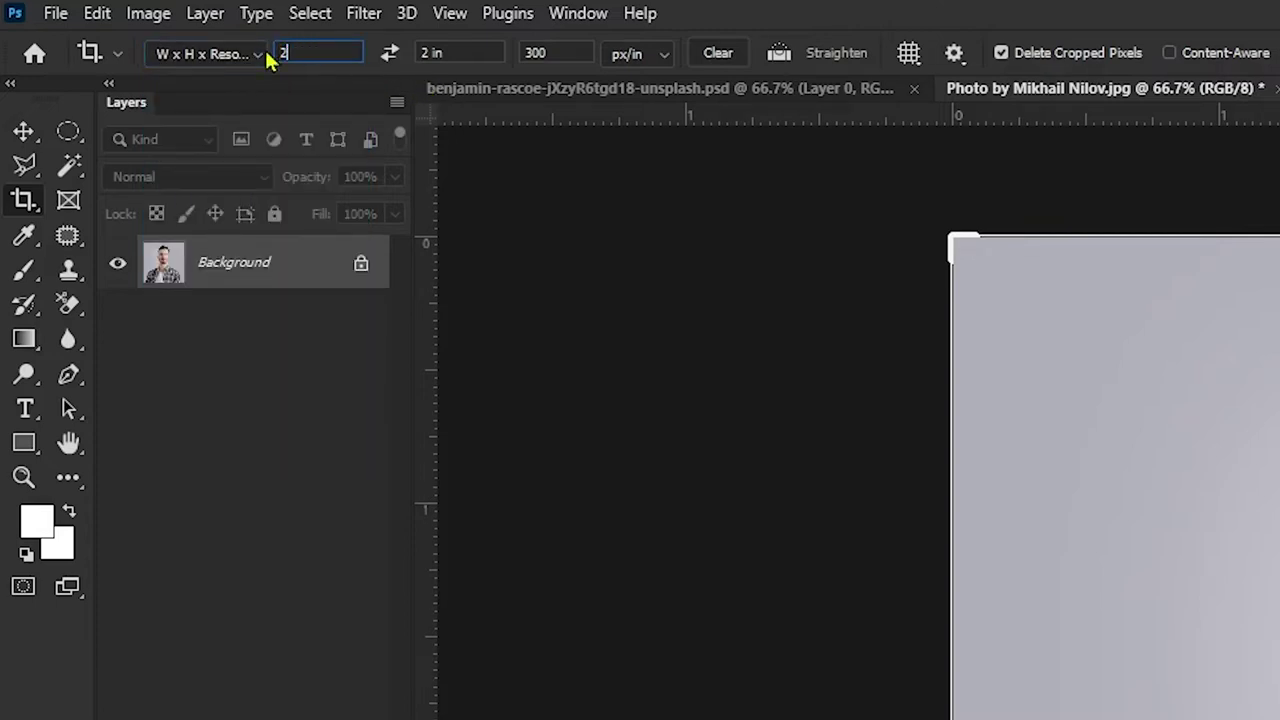
{"action": "type", "text": " in"}
{"action": "left_click", "coordinate": [458, 53]}
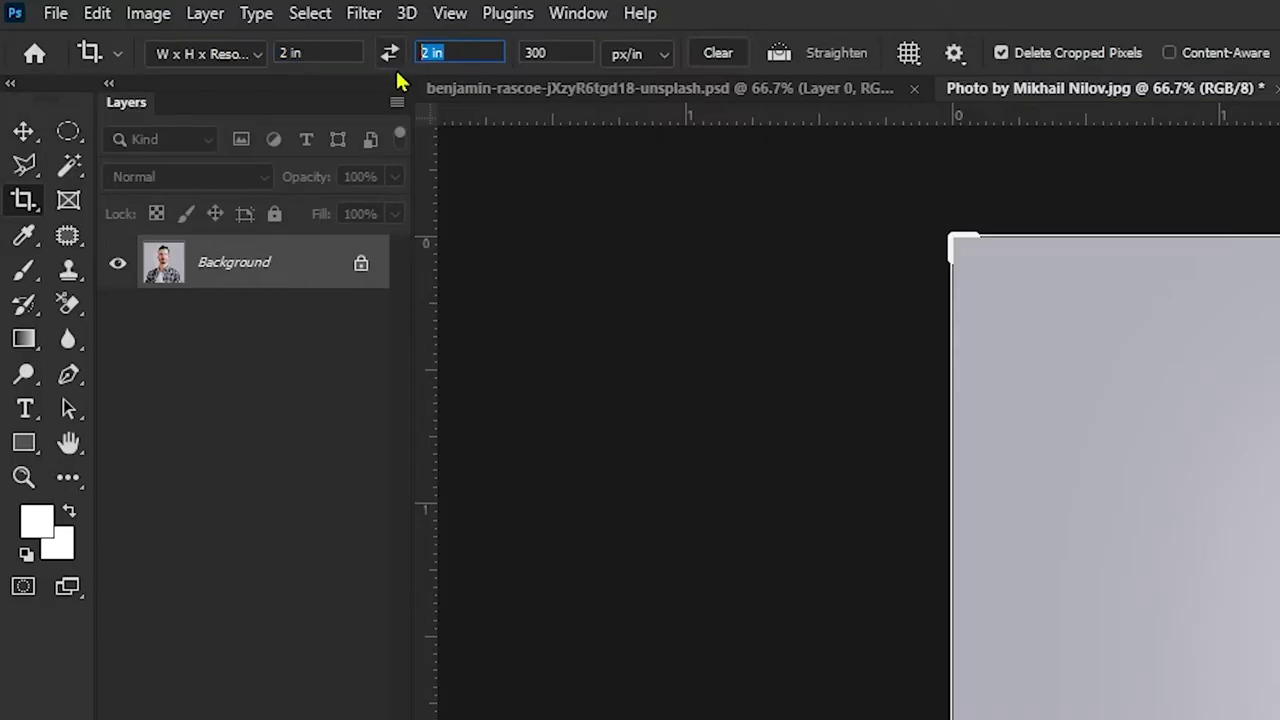
{"action": "type", "text": "2 "}
{"action": "type", "text": "in"}
{"action": "left_click", "coordinate": [568, 53]}
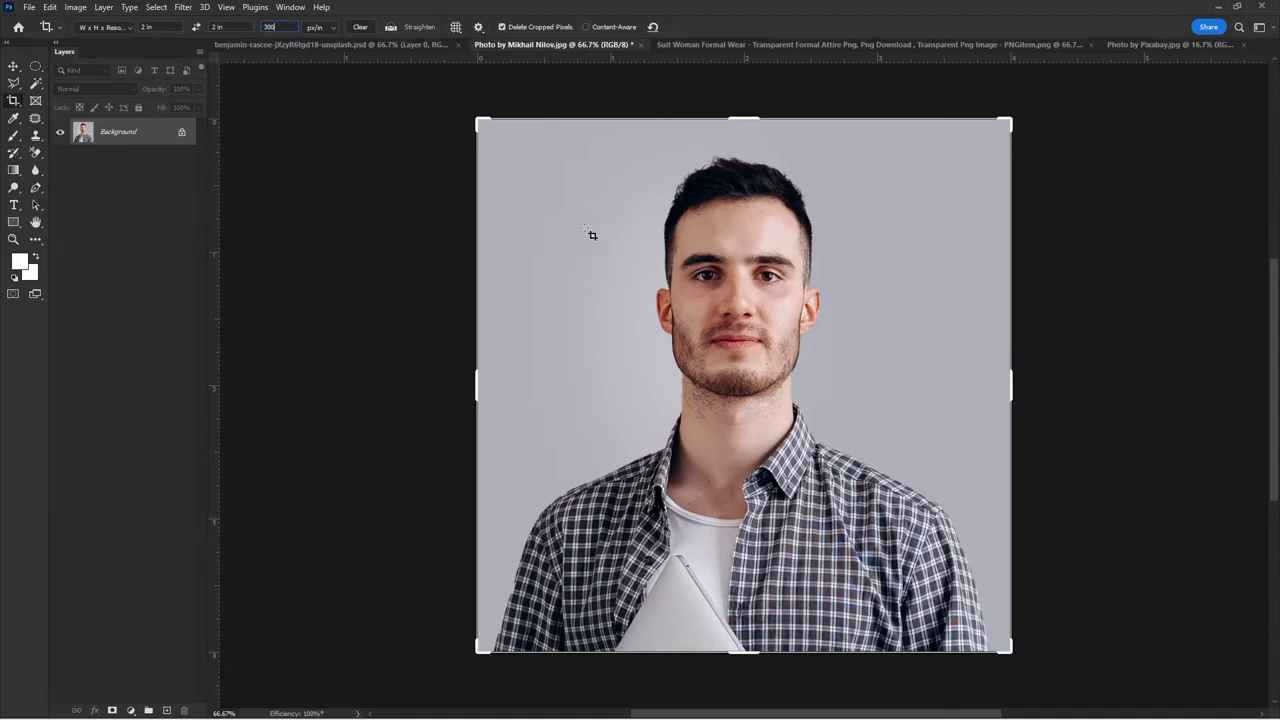
Fit the crop box around the man's head and shoulders and apply the crop.
{"action": "left_click", "coordinate": [805, 287]}
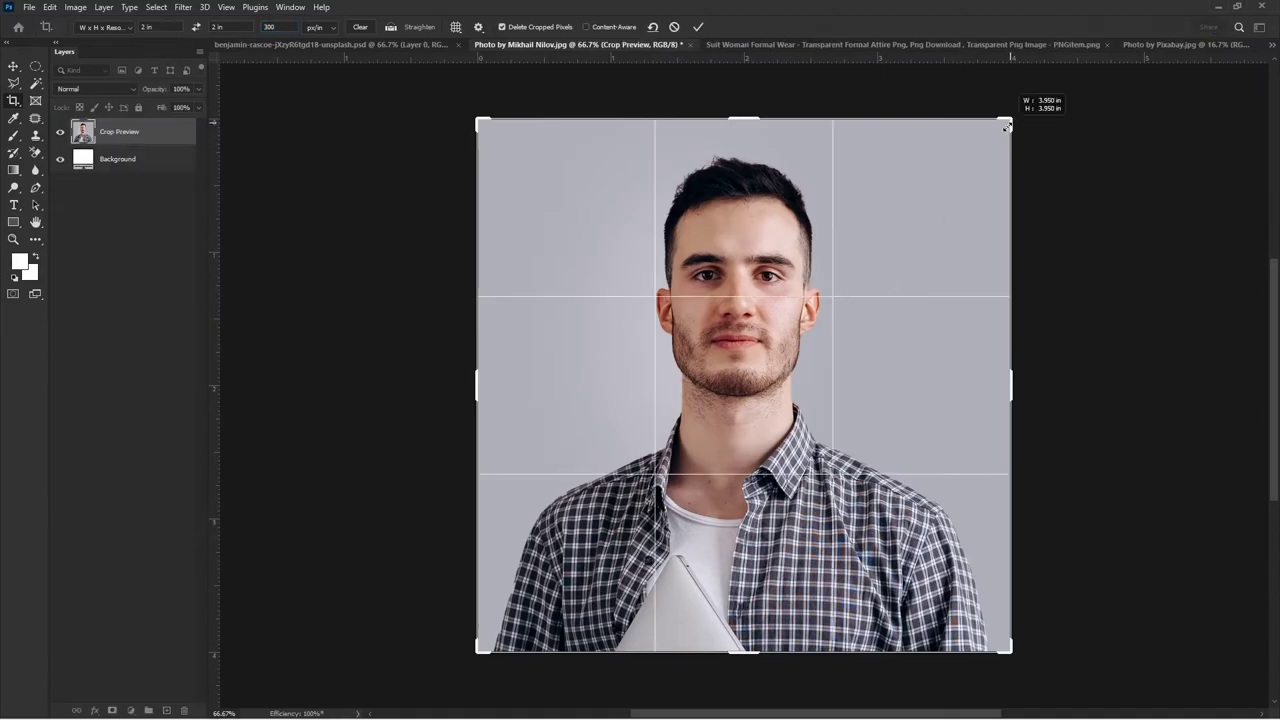
{"action": "left_click_drag", "start_coordinate": [1010, 121], "coordinate": [990, 141]}
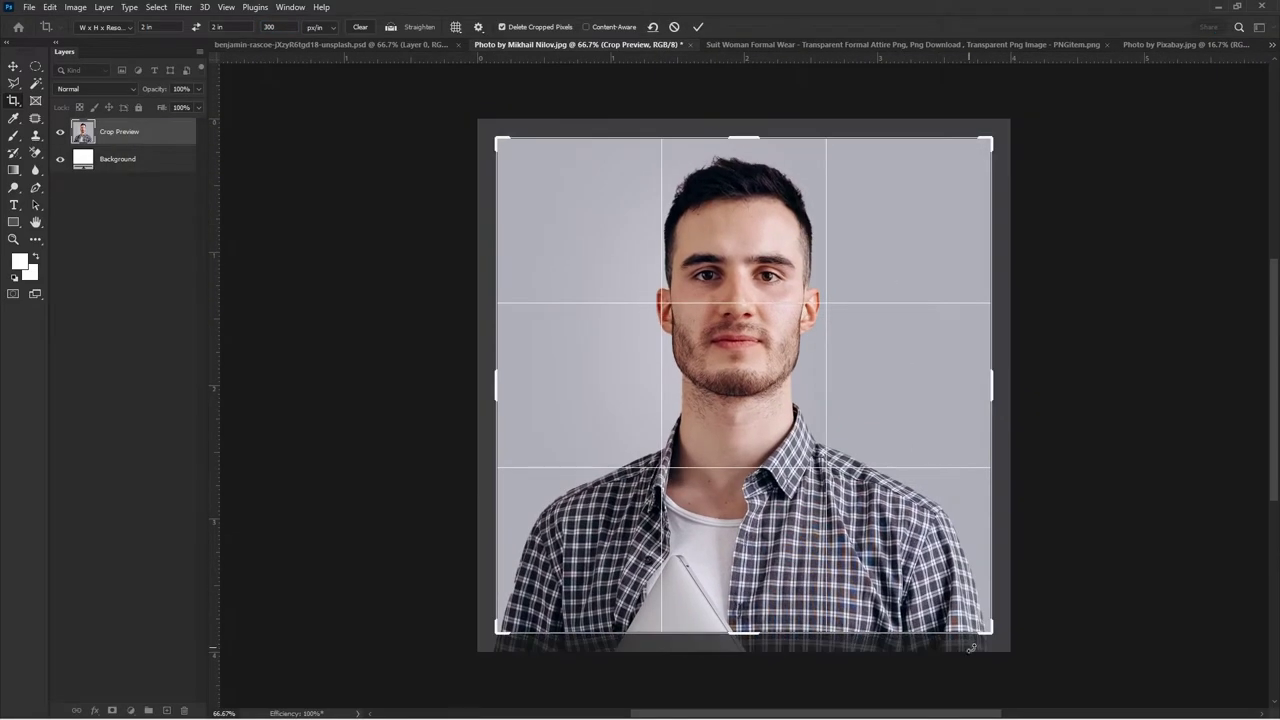
{"action": "mouse_move", "coordinate": [989, 630]}
{"action": "left_mouse_down"}
{"action": "mouse_move", "coordinate": [966, 614]}
{"action": "mouse_move", "coordinate": [976, 622]}
{"action": "left_mouse_up"}
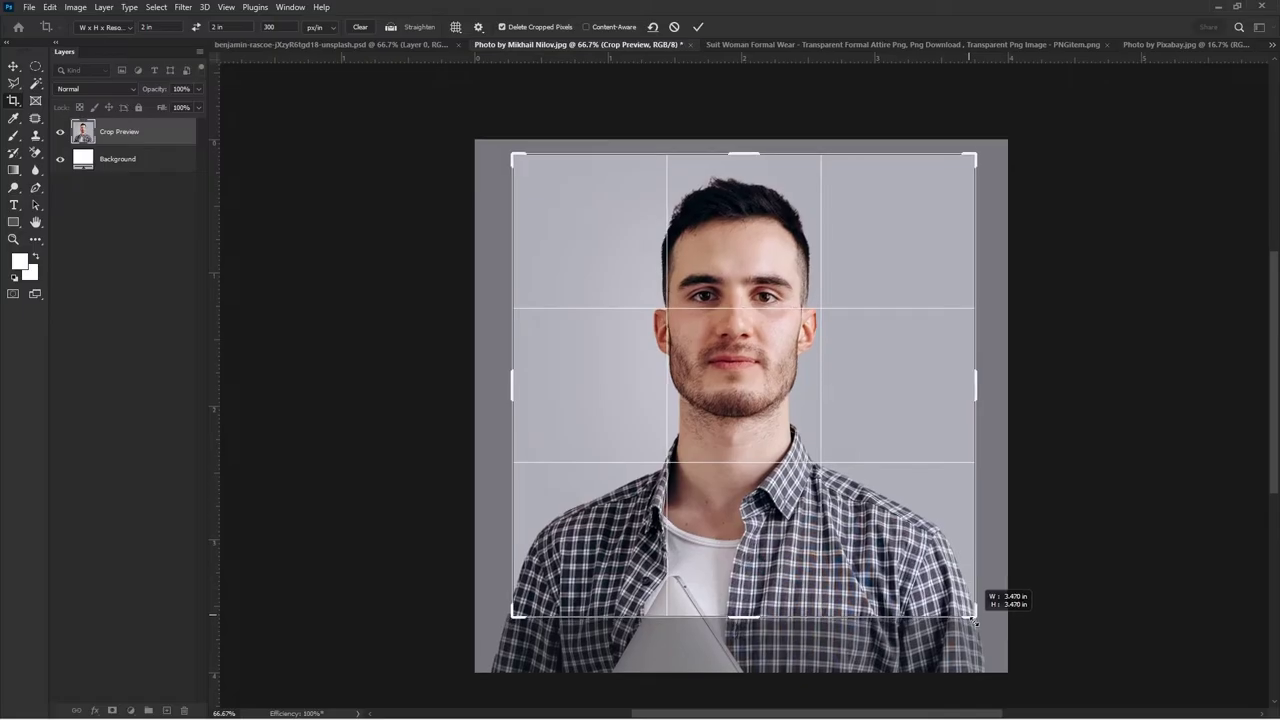
{"action": "left_click_drag", "start_coordinate": [976, 622], "coordinate": [976, 621]}
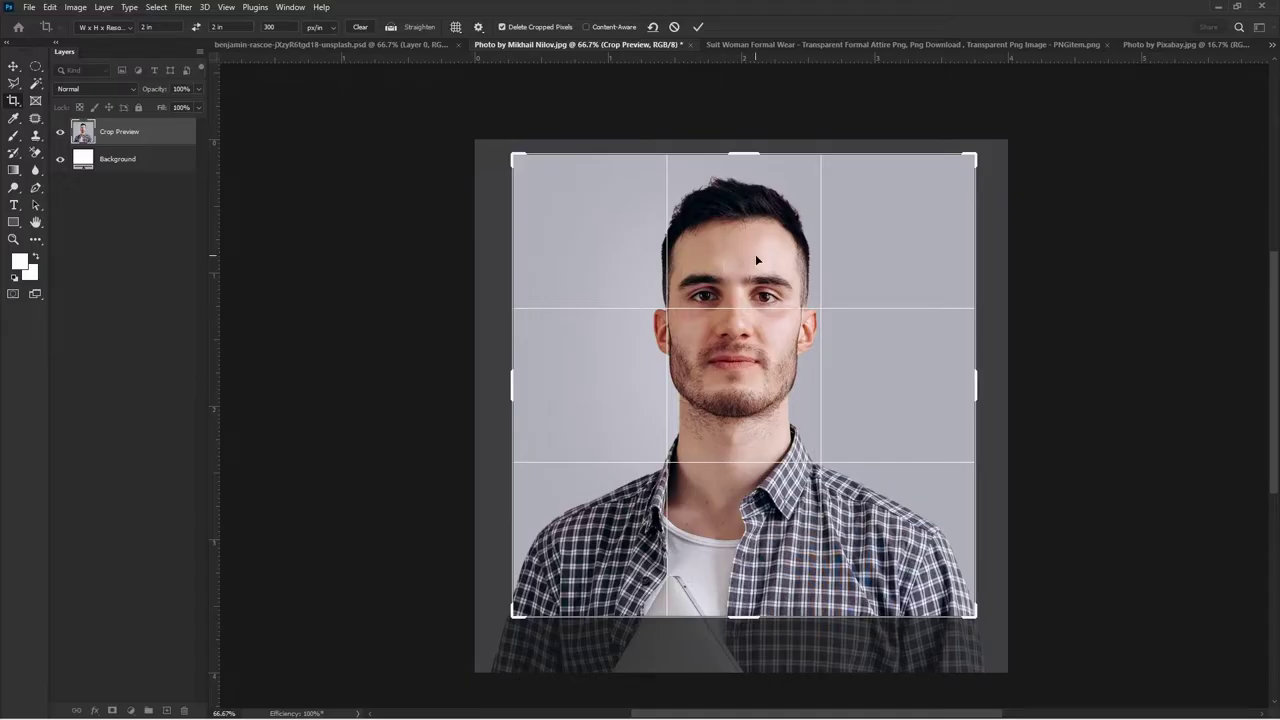
{"action": "key", "text": "Return"}
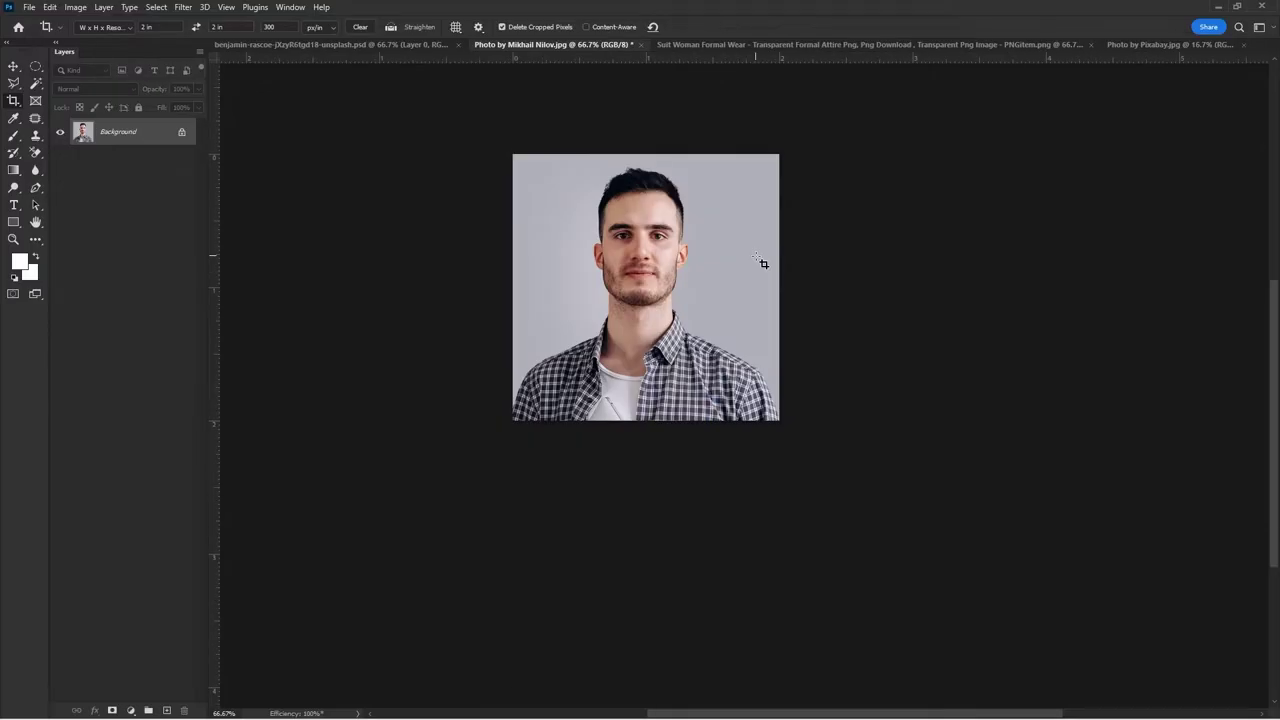
View the cropped photo at Fit on Screen and 100%, then bring up the suit document.
{"action": "key", "text": "z"}
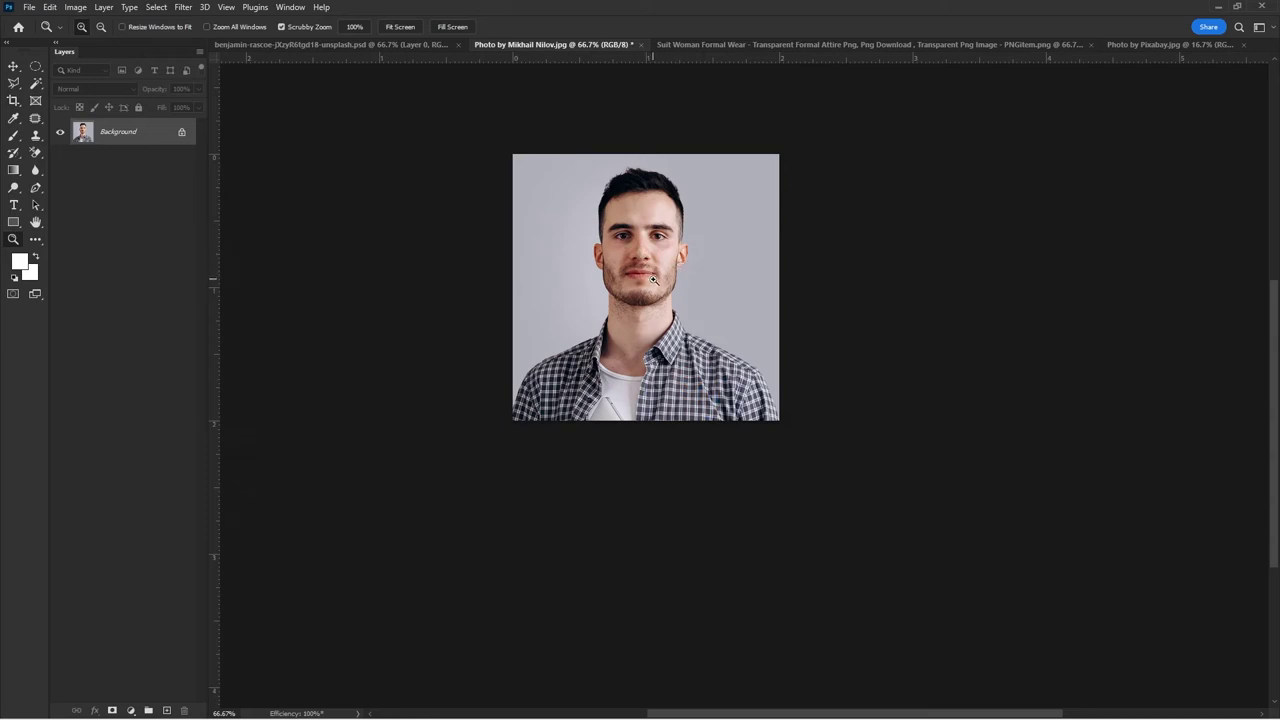
{"action": "key", "text": "z"}
{"action": "right_click", "coordinate": [653, 278]}
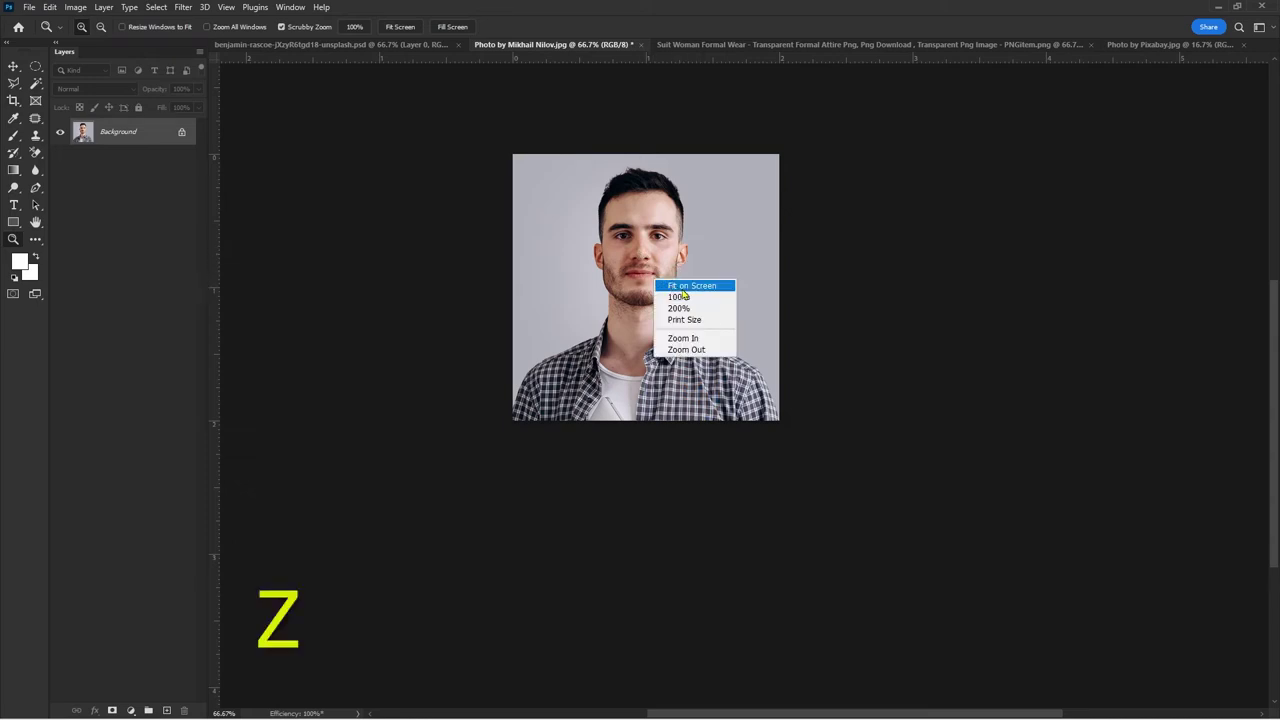
{"action": "left_click", "coordinate": [686, 290]}
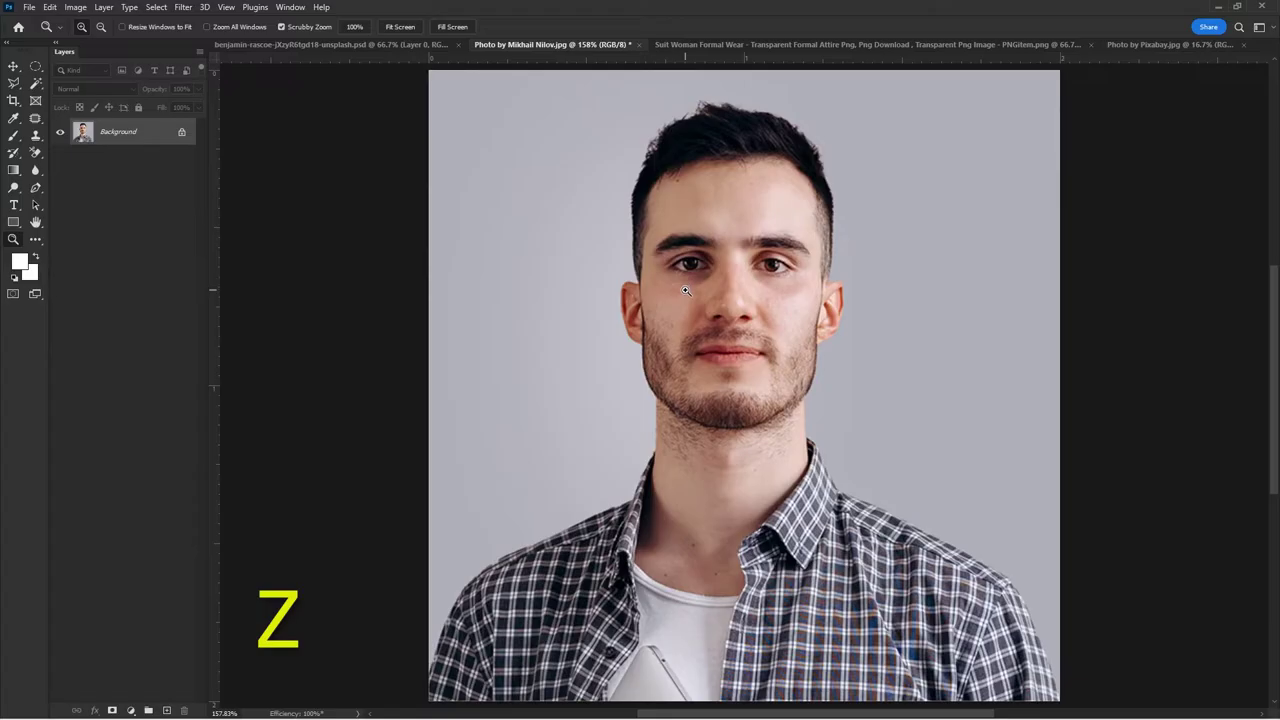
{"action": "left_click", "coordinate": [759, 304], "text": "alt"}
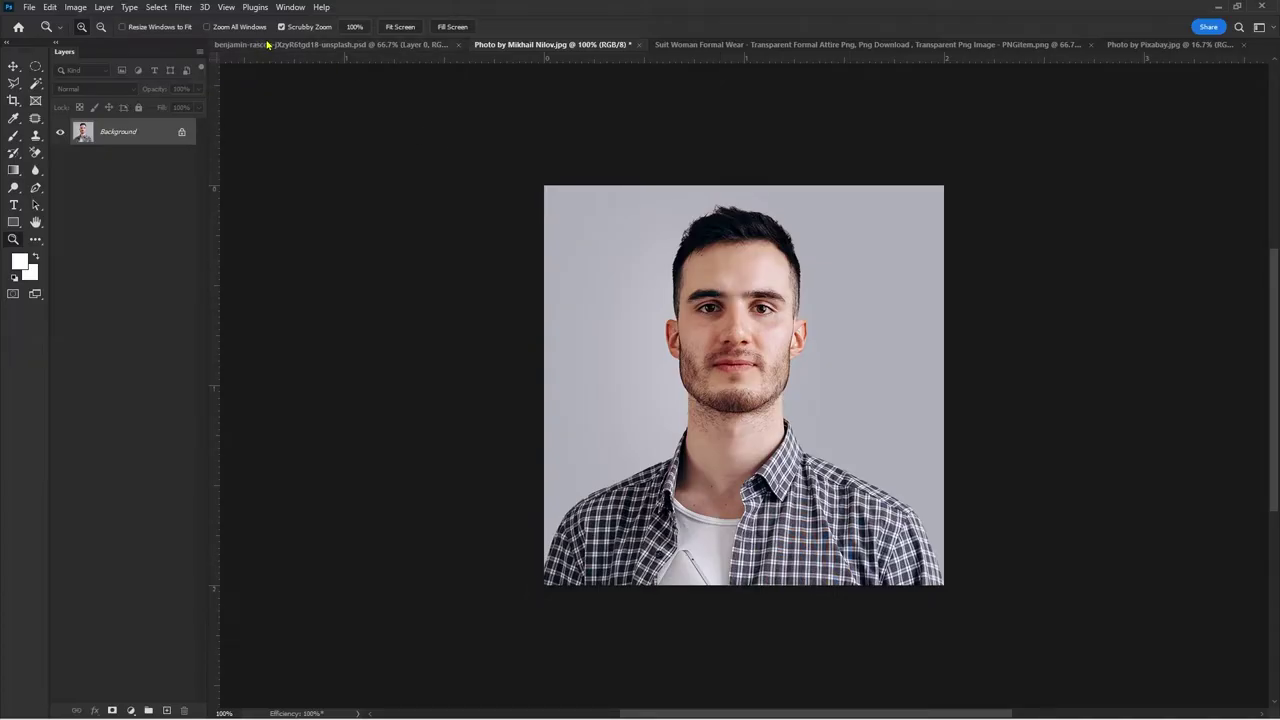
{"action": "left_click", "coordinate": [268, 45]}
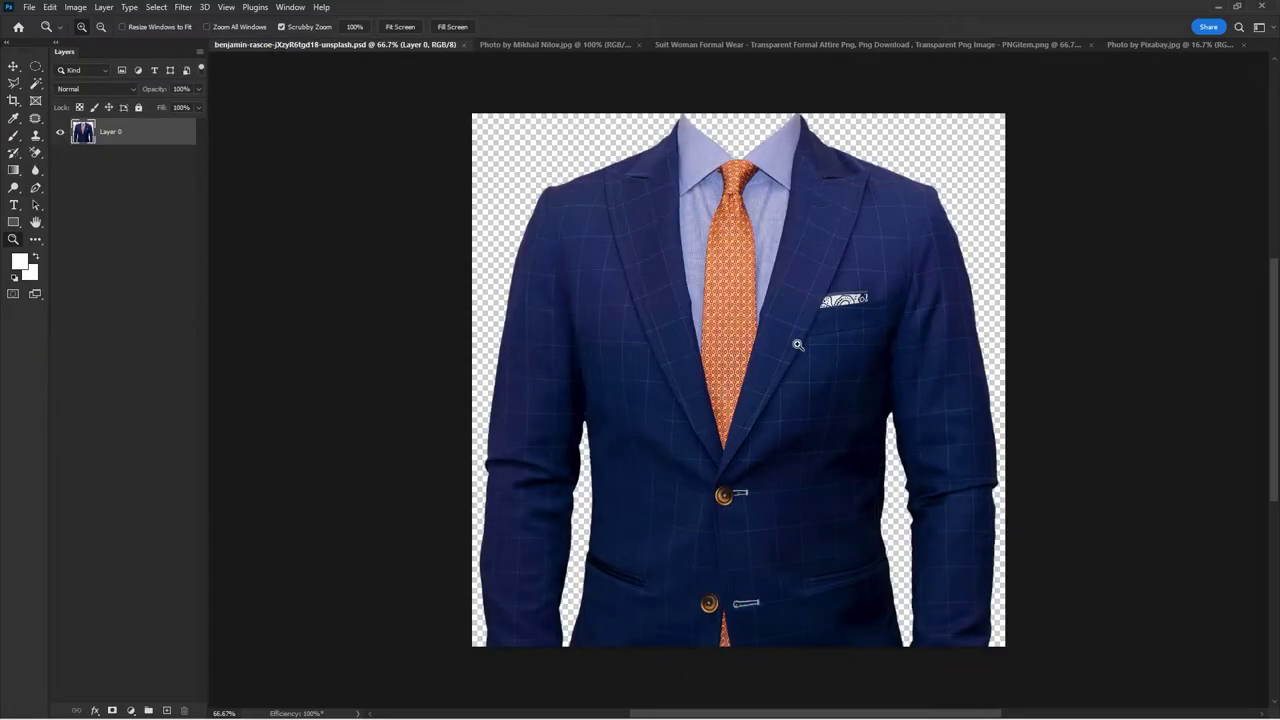
Drag the suit cut-out into the cropped portrait as Layer 1 and begin Free Transform.
{"action": "key", "text": "v"}
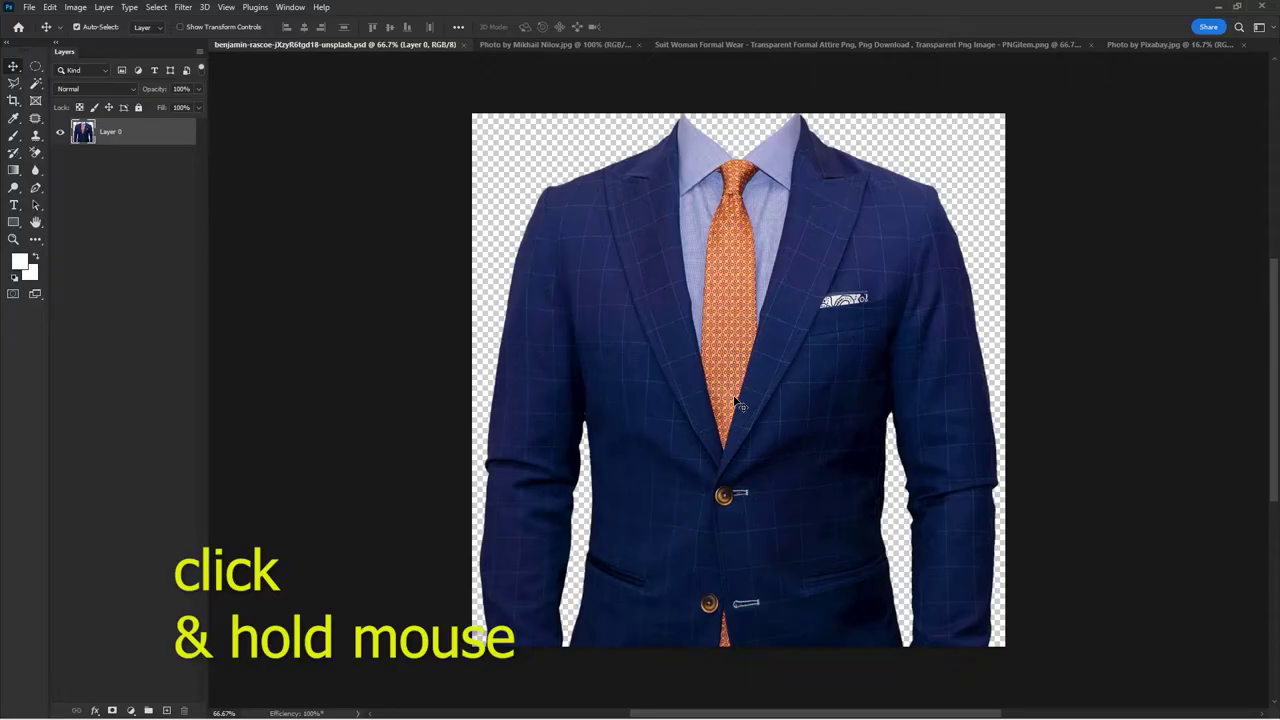
{"action": "left_click_drag", "start_coordinate": [736, 401], "coordinate": [562, 45]}
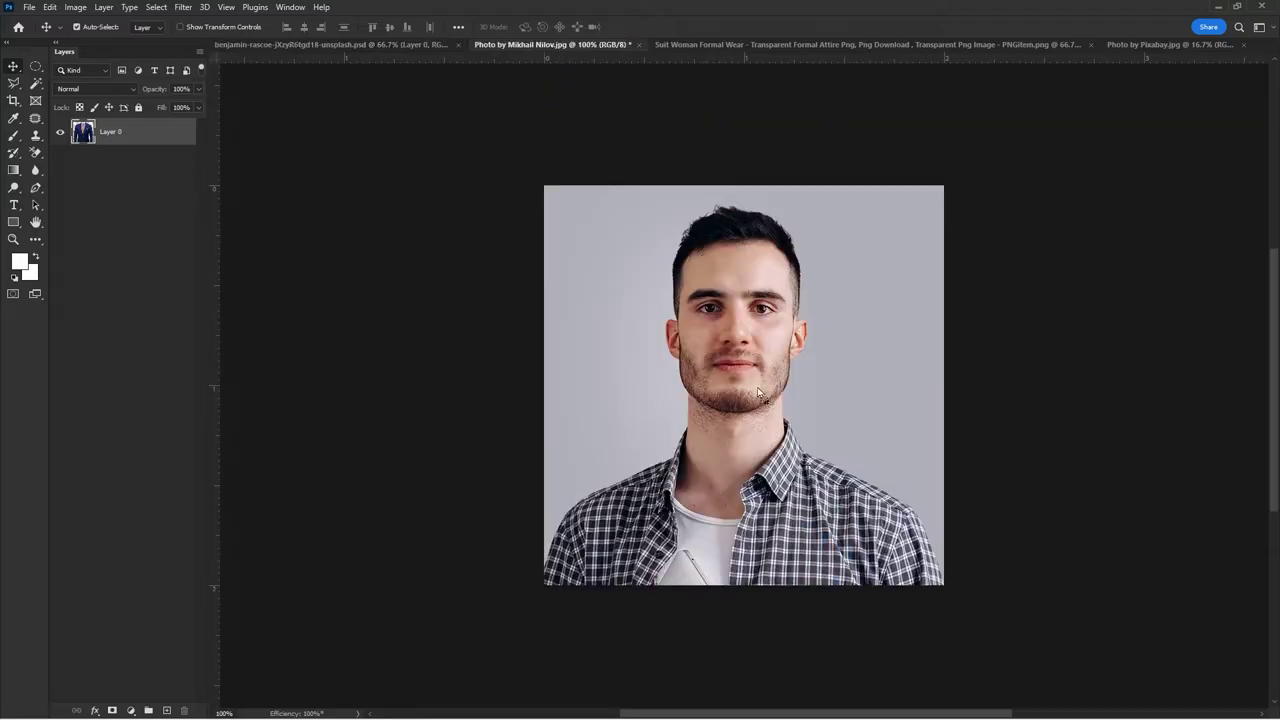
{"action": "left_click_drag", "start_coordinate": [562, 45], "coordinate": [748, 390]}
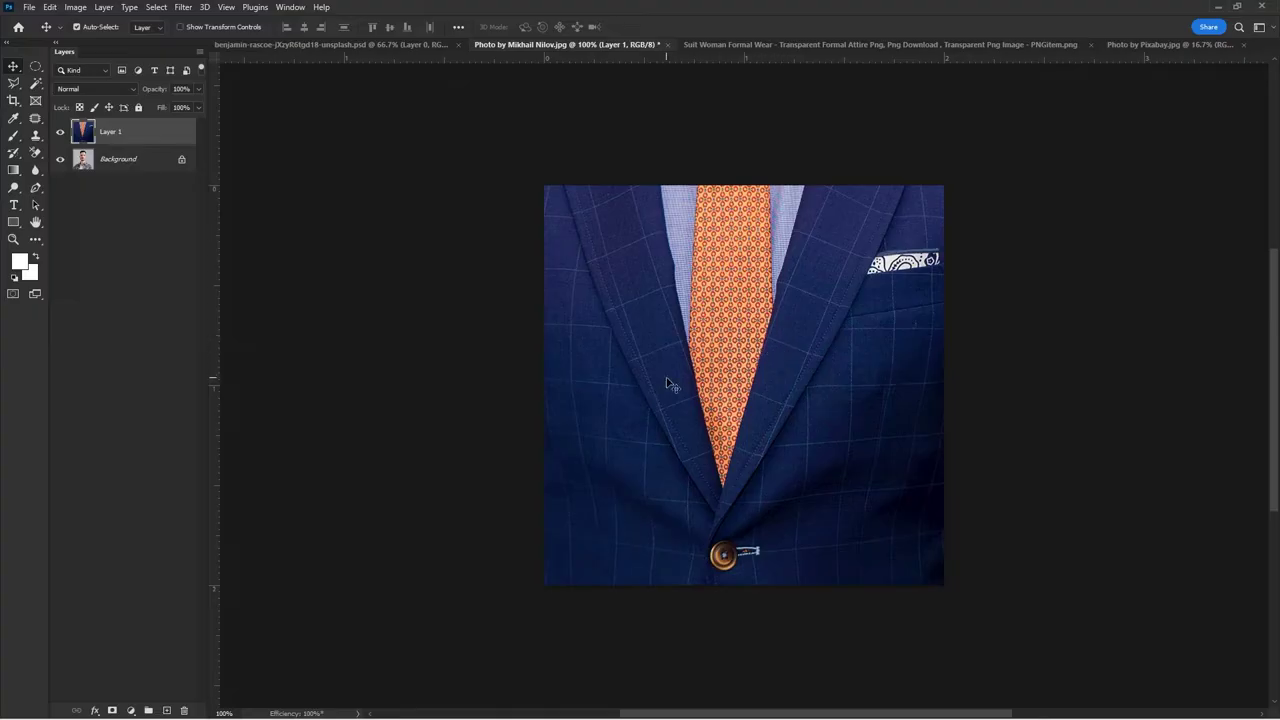
{"action": "key", "text": "z"}
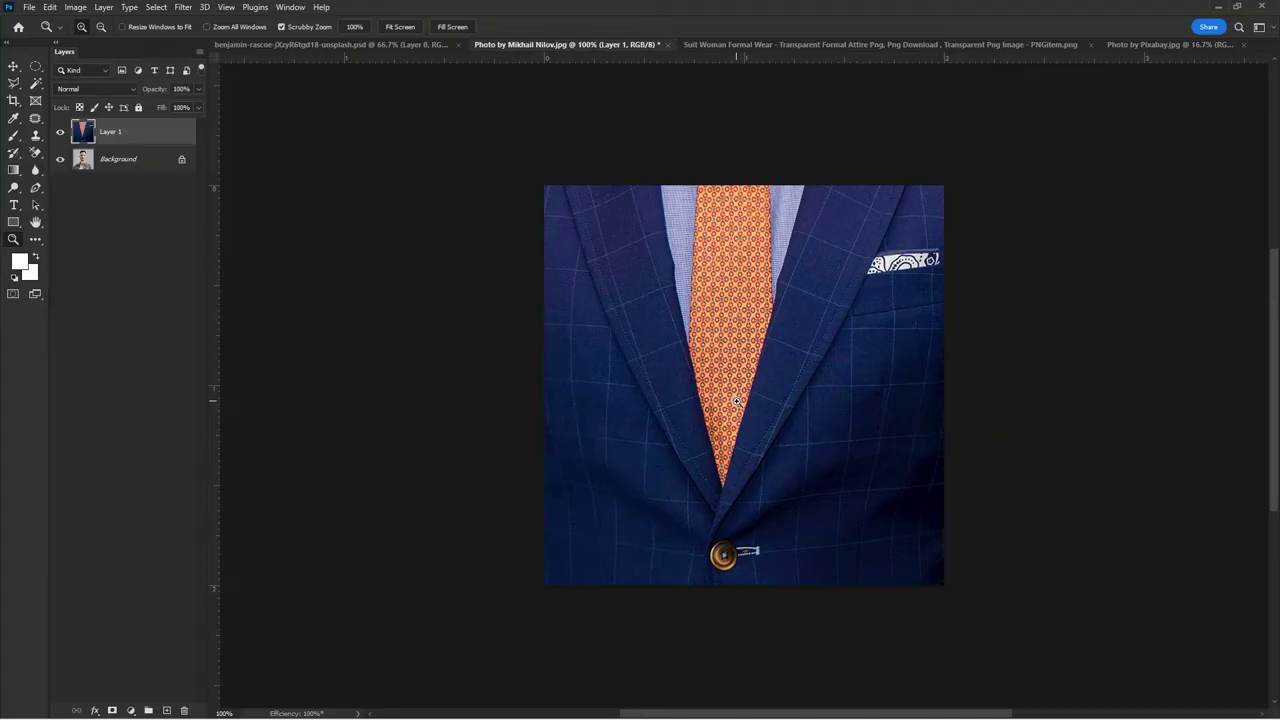
{"action": "left_click_drag", "start_coordinate": [736, 401], "coordinate": [685, 402]}
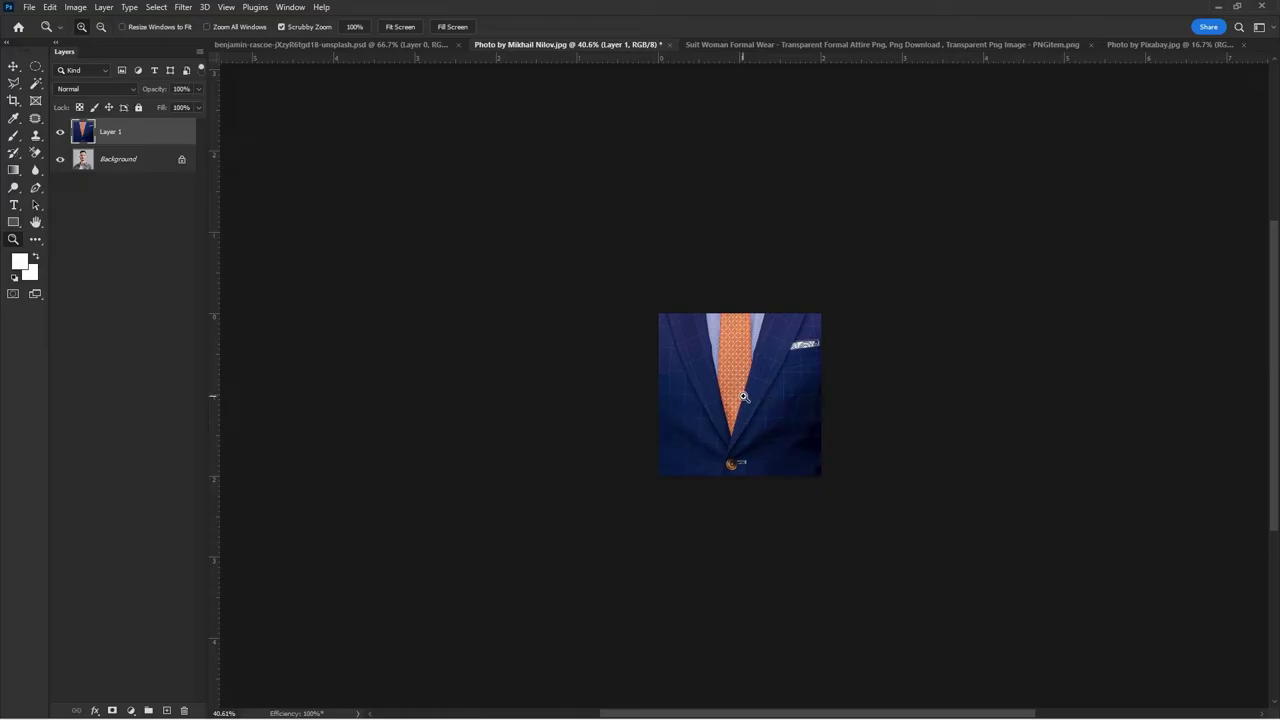
{"action": "key", "text": "v"}
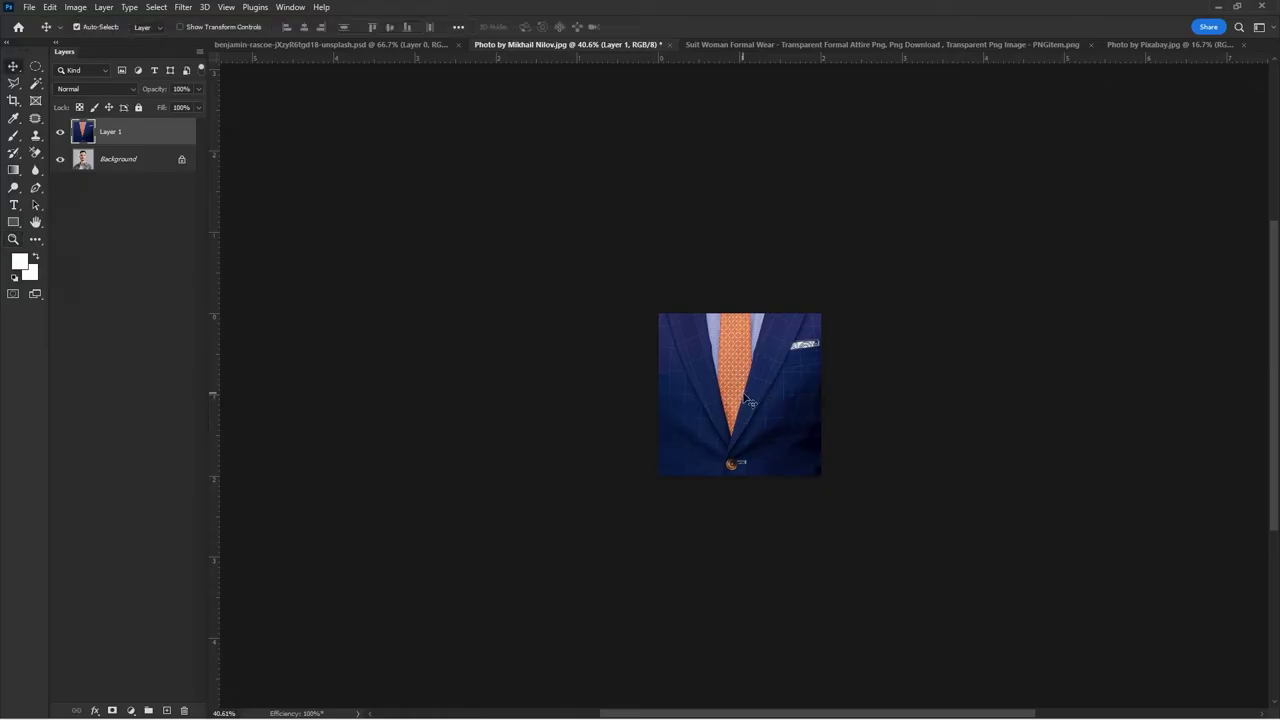
{"action": "key", "text": "ctrl+t"}
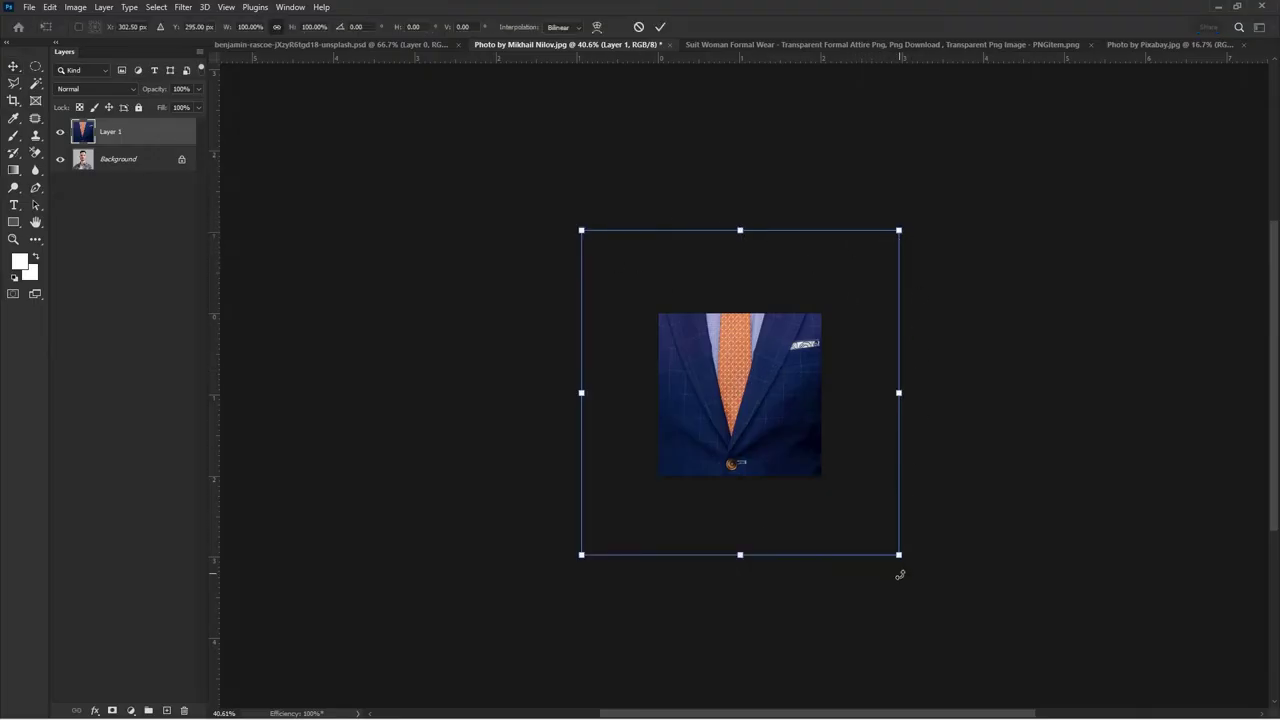
Scale the suit to about 52% and position it over the man's chest and shoulders.
{"action": "left_click_drag", "start_coordinate": [898, 230], "coordinate": [749, 386]}
{"action": "mouse_move", "coordinate": [711, 446]}
{"action": "left_mouse_down"}
{"action": "mouse_move", "coordinate": [766, 467]}
{"action": "mouse_move", "coordinate": [755, 455]}
{"action": "left_mouse_up"}
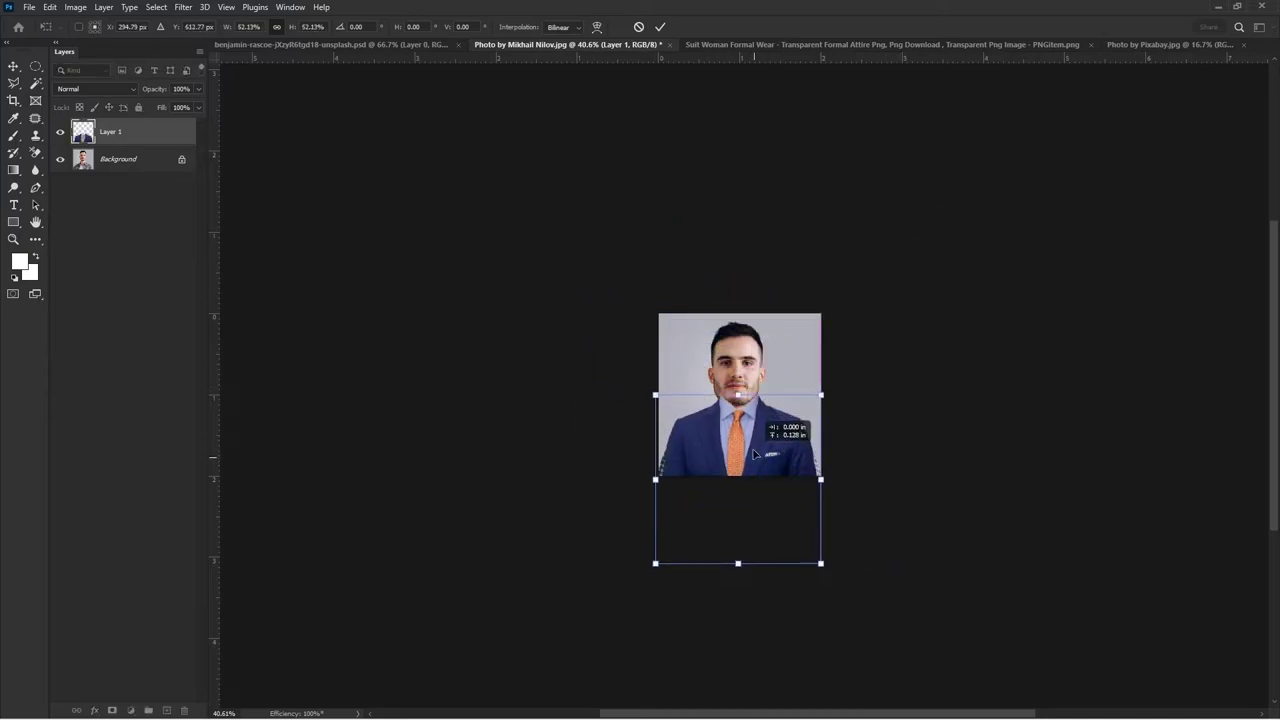
{"action": "left_click_drag", "start_coordinate": [755, 455], "coordinate": [758, 424]}
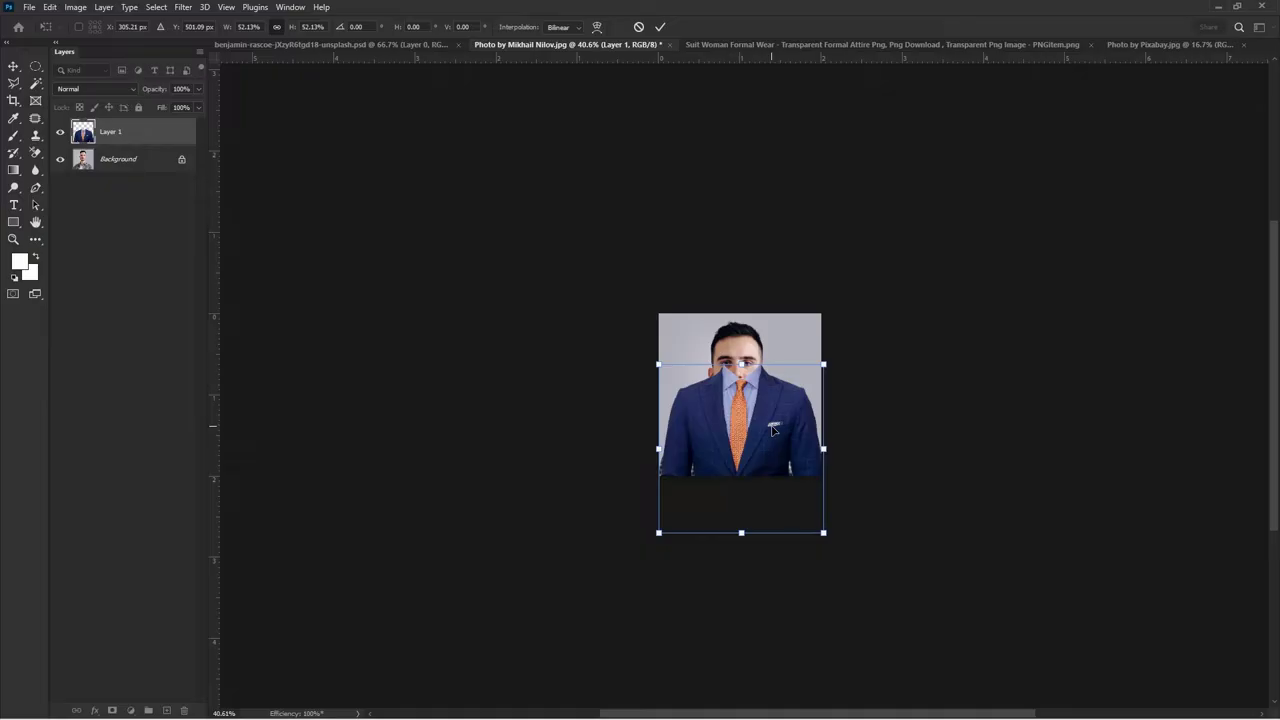
{"action": "key", "text": "ctrl"}
{"action": "key", "text": "ctrl+plus"}
{"action": "key", "text": "ctrl+plus"}
{"action": "key", "text": "ctrl+plus"}
{"action": "key", "text": "ctrl+plus"}
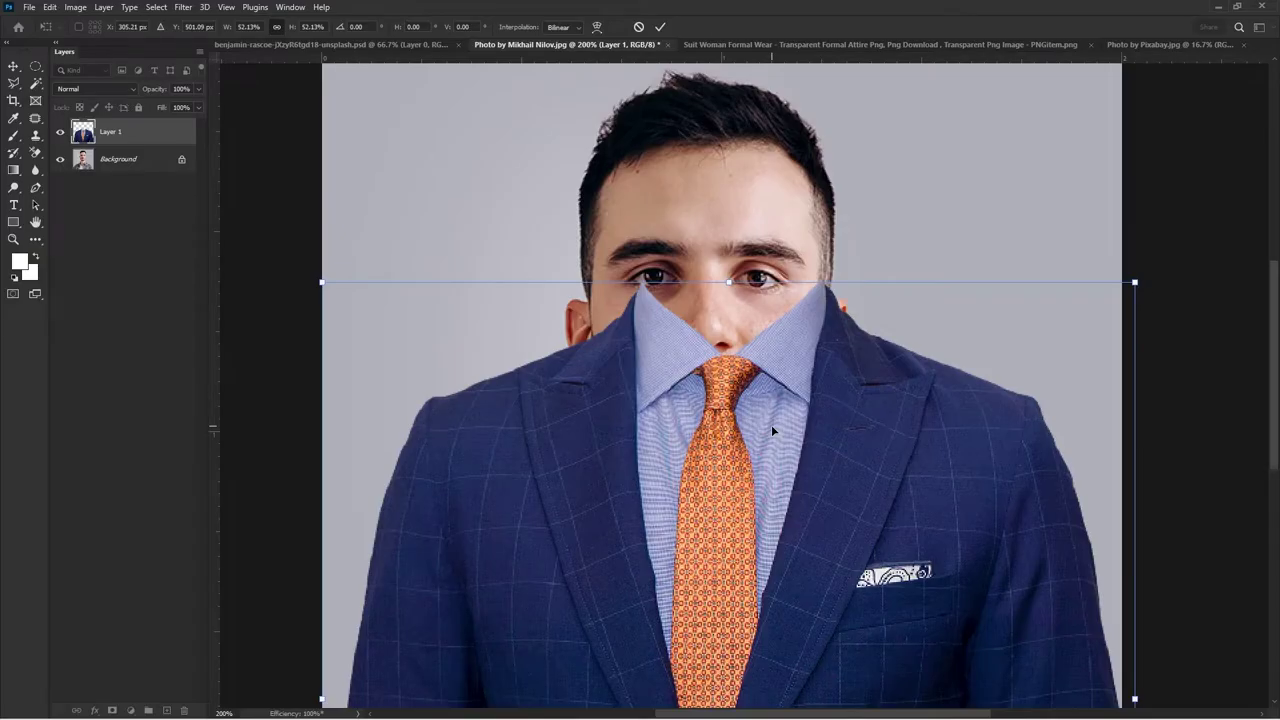
{"action": "key", "text": "ctrl+minus"}
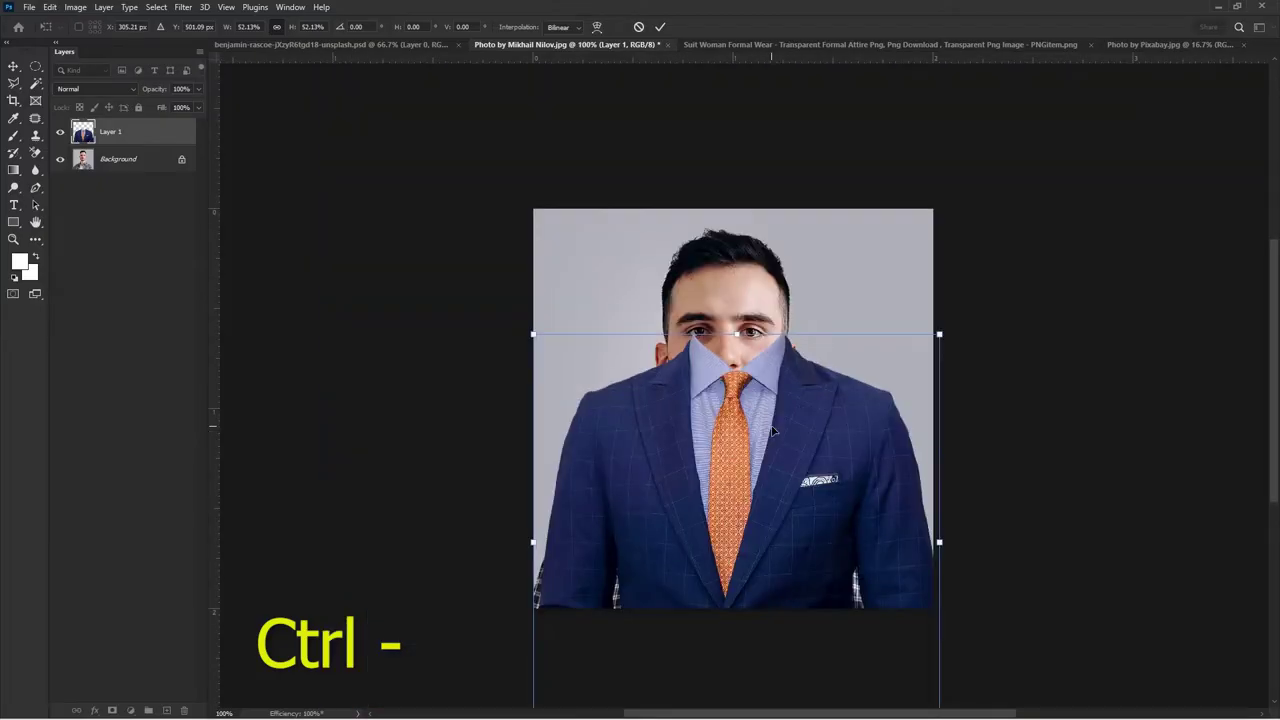
{"action": "key", "text": "ctrl+minus"}
{"action": "key", "text": "ctrl+minus"}
{"action": "key", "text": "ctrl+minus"}
{"action": "key", "text": "ctrl+plus"}
{"action": "key", "text": "ctrl+plus"}
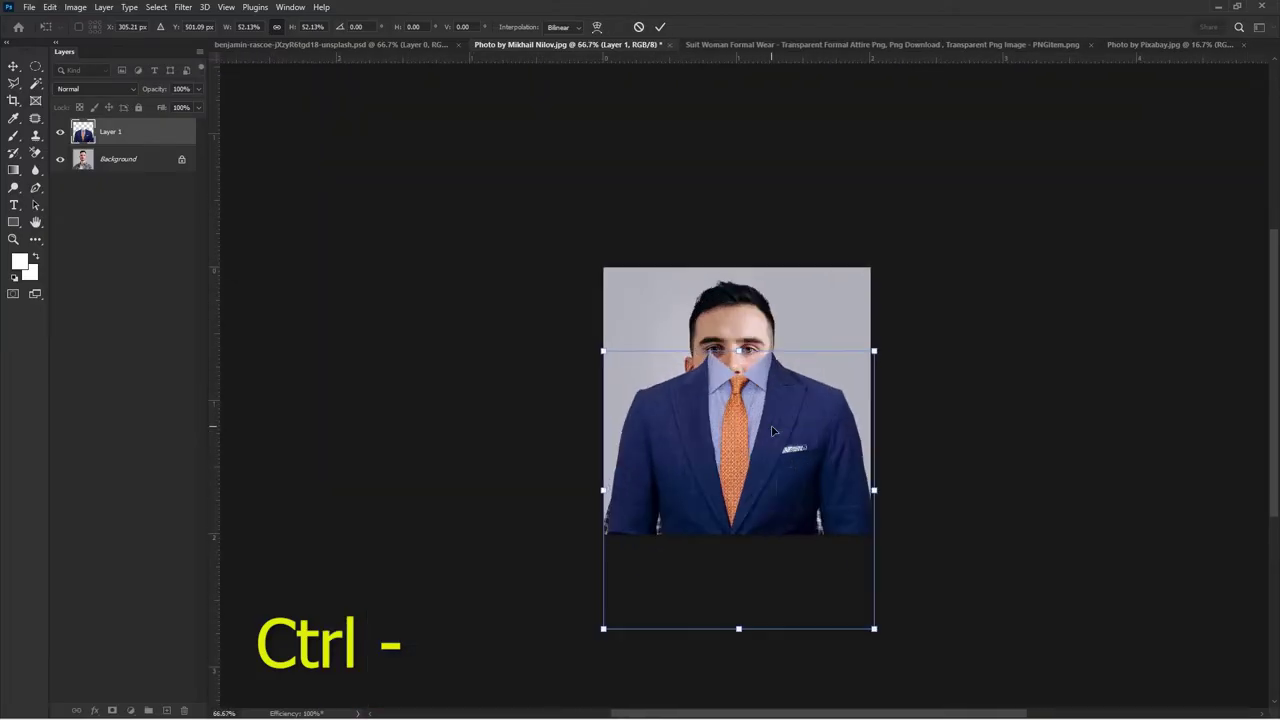
{"action": "key", "text": "ctrl+plus"}
{"action": "key", "text": "ctrl+plus"}
{"action": "key", "text": "ctrl+plus"}
{"action": "key", "text": "ctrl+minus"}
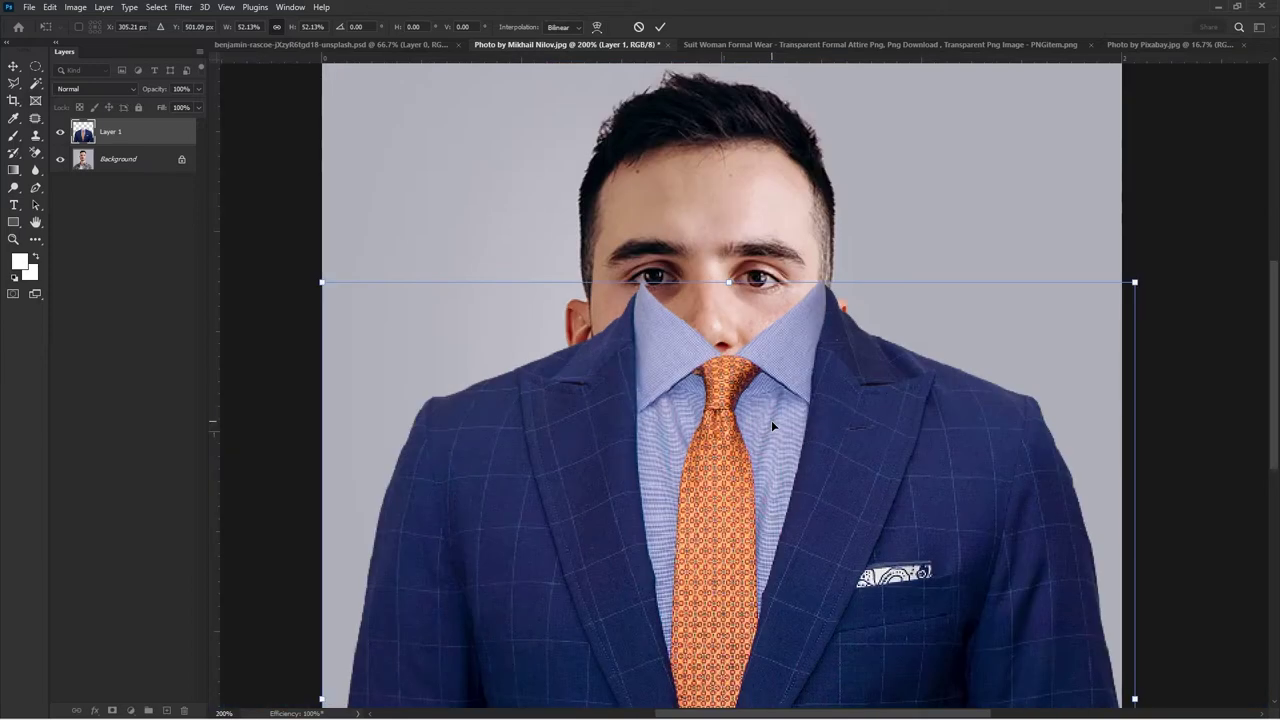
Move the suit down below the chin and enlarge it slightly to fit the shoulders.
{"action": "mouse_move", "coordinate": [771, 419]}
{"action": "left_mouse_down"}
{"action": "mouse_move", "coordinate": [759, 536]}
{"action": "mouse_move", "coordinate": [772, 515]}
{"action": "left_mouse_up"}
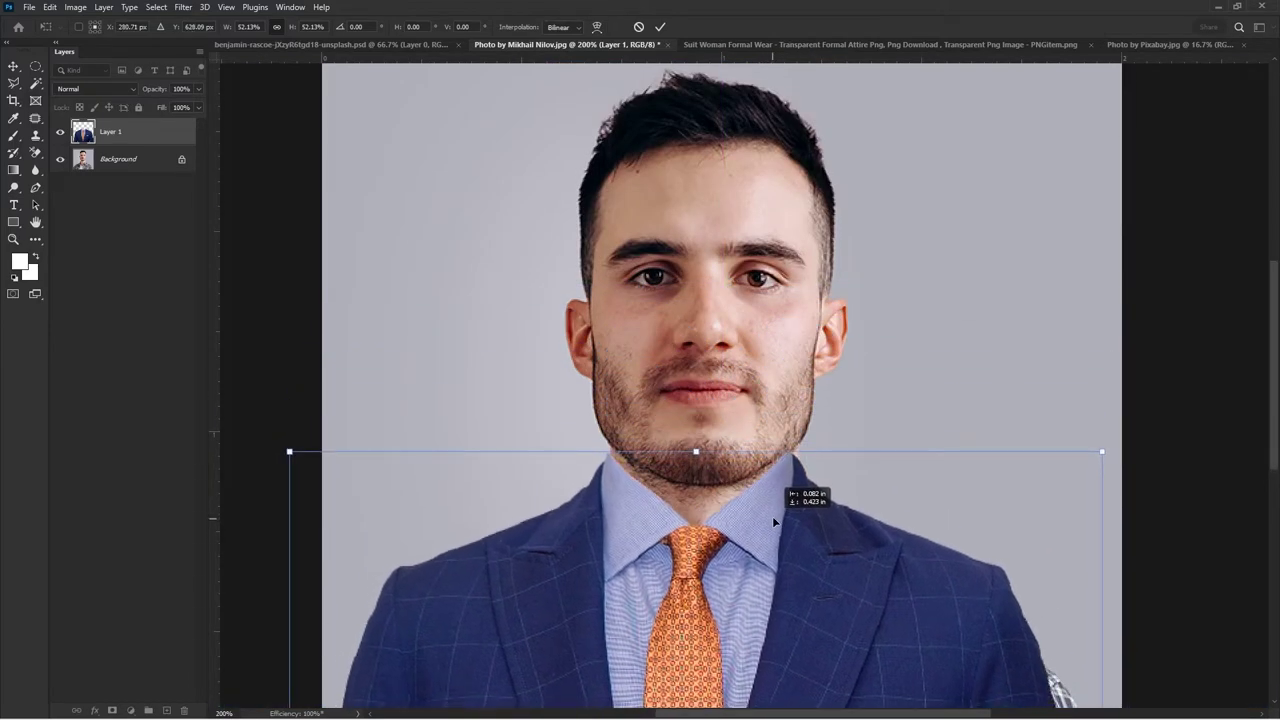
{"action": "left_click_drag", "start_coordinate": [772, 515], "coordinate": [772, 540]}
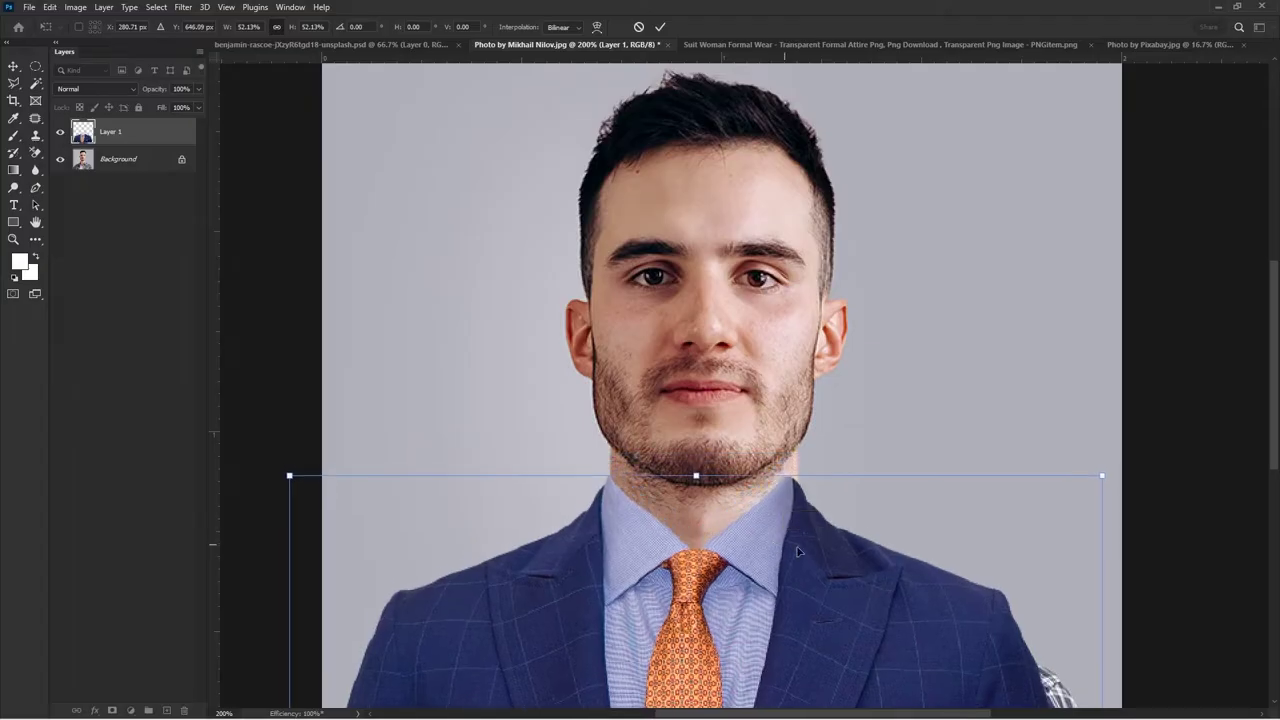
{"action": "left_click_drag", "start_coordinate": [1100, 475], "coordinate": [1129, 449]}
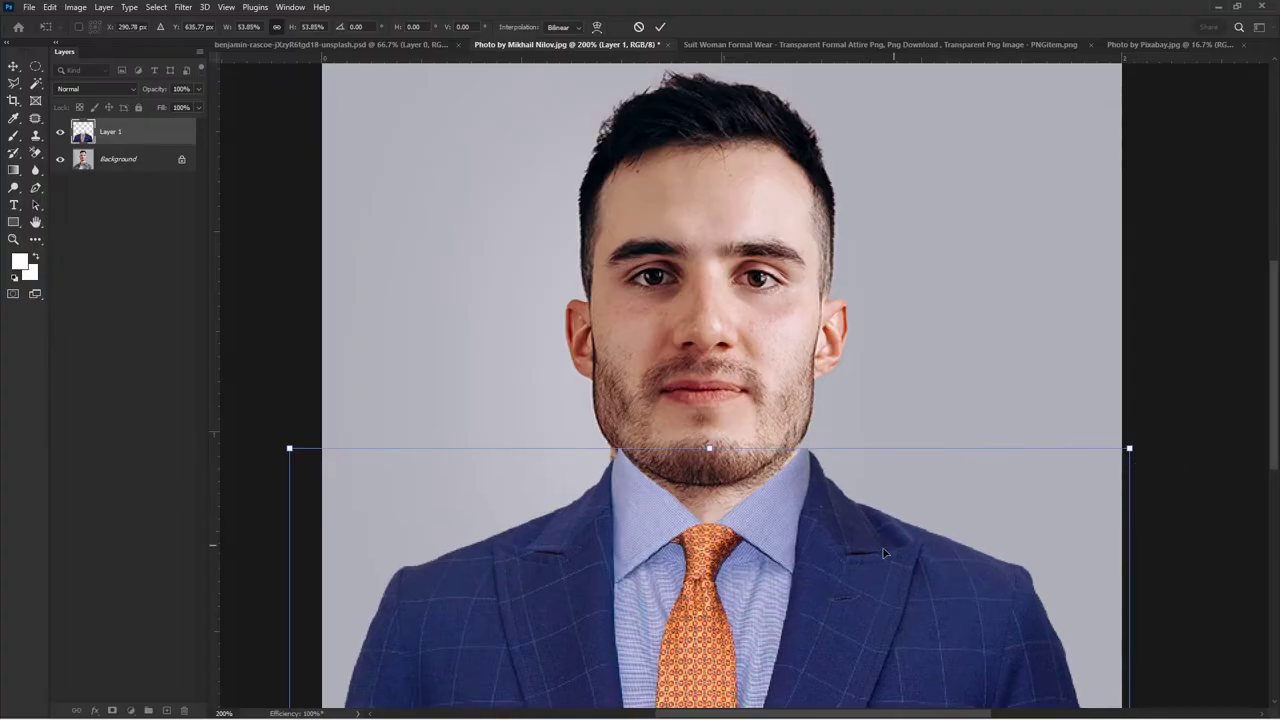
{"action": "left_click_drag", "start_coordinate": [860, 567], "coordinate": [852, 581]}
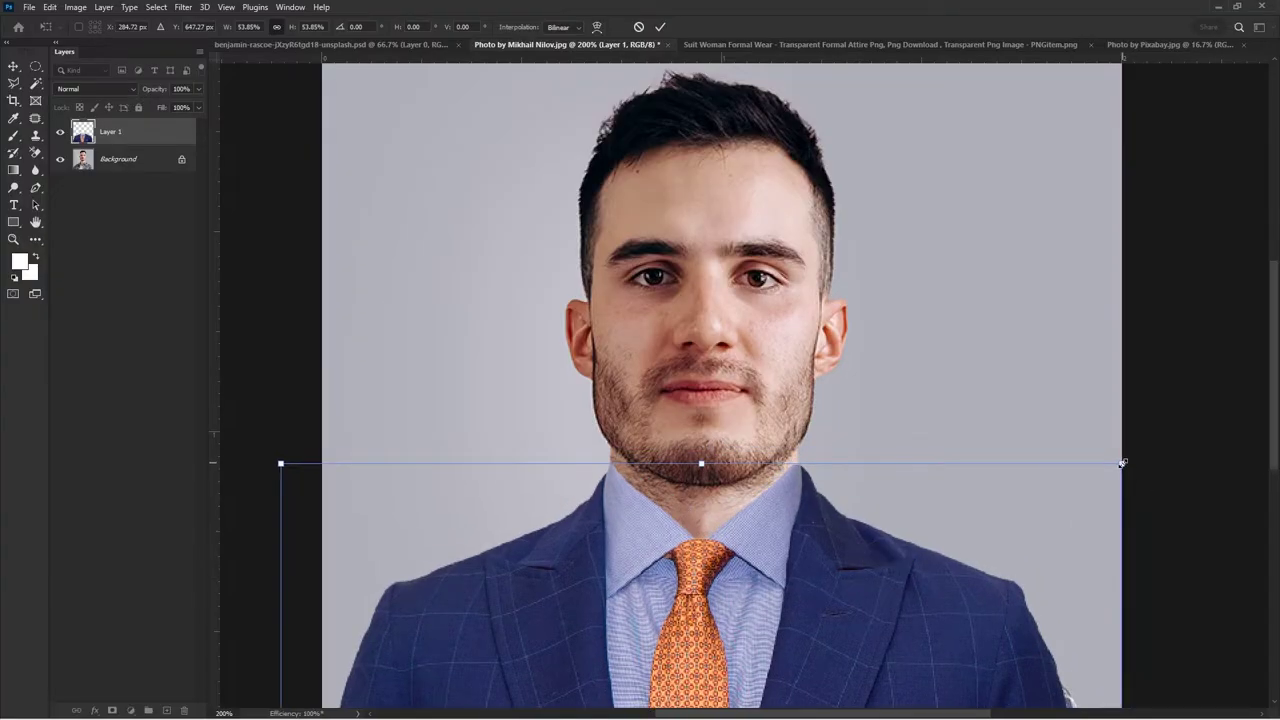
{"action": "left_click_drag", "start_coordinate": [1122, 463], "coordinate": [1127, 460]}
{"action": "left_click_drag", "start_coordinate": [954, 543], "coordinate": [926, 563]}
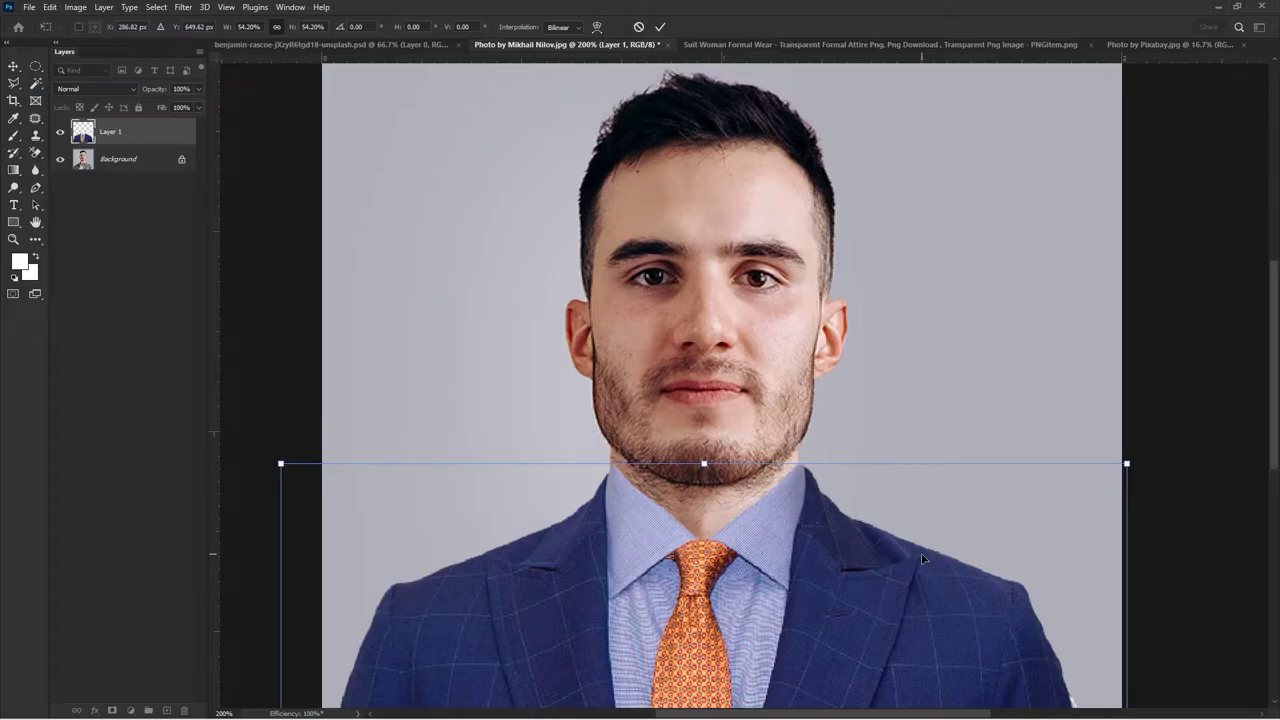
Fine-tune the suit's position and scale to about 54.8%, then commit the transform.
{"action": "key", "text": "Left"}
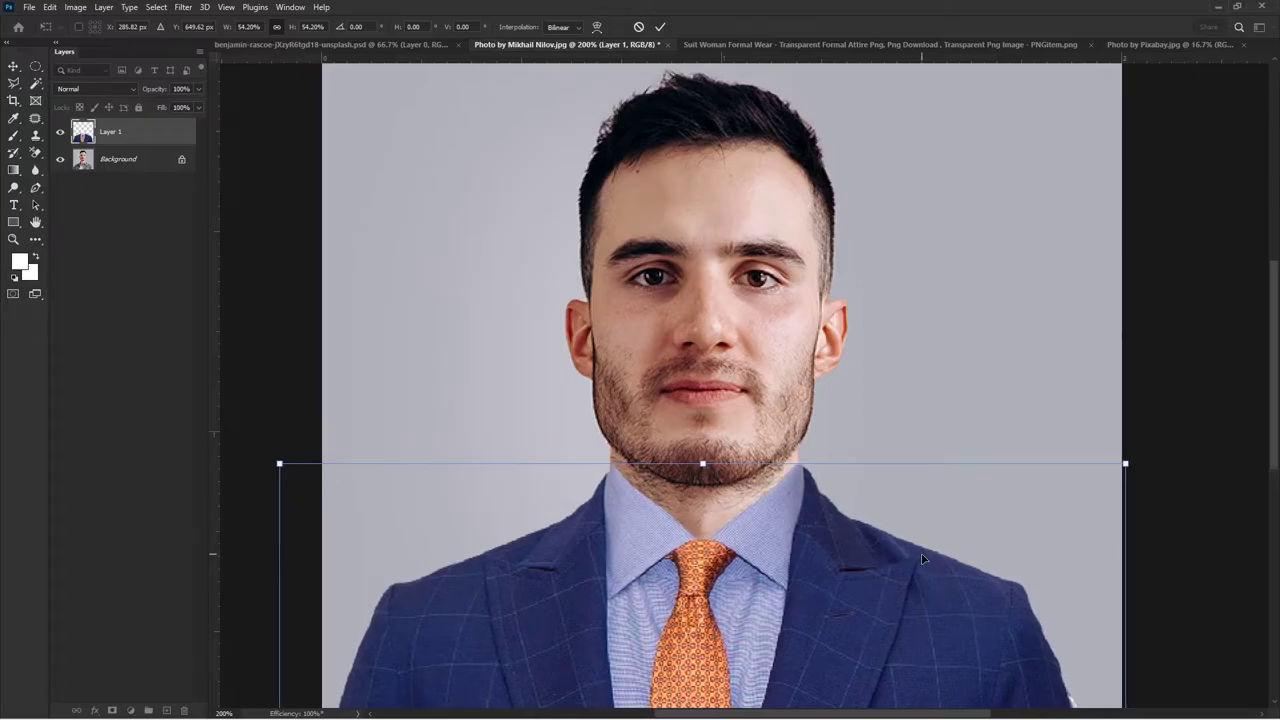
{"action": "key", "text": "Up"}
{"action": "key", "text": "Up"}
{"action": "key", "text": "Up"}
{"action": "key", "text": "Up"}
{"action": "key", "text": "Up"}
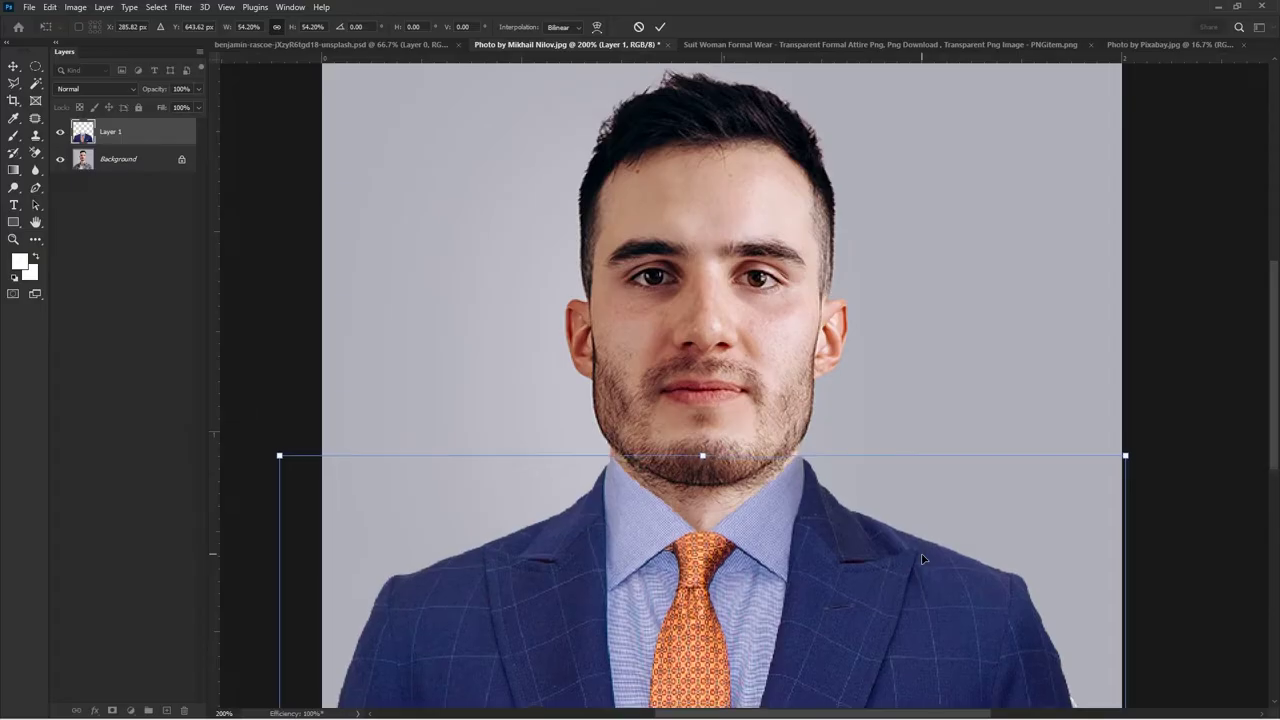
{"action": "left_click_drag", "start_coordinate": [279, 457], "coordinate": [273, 452]}
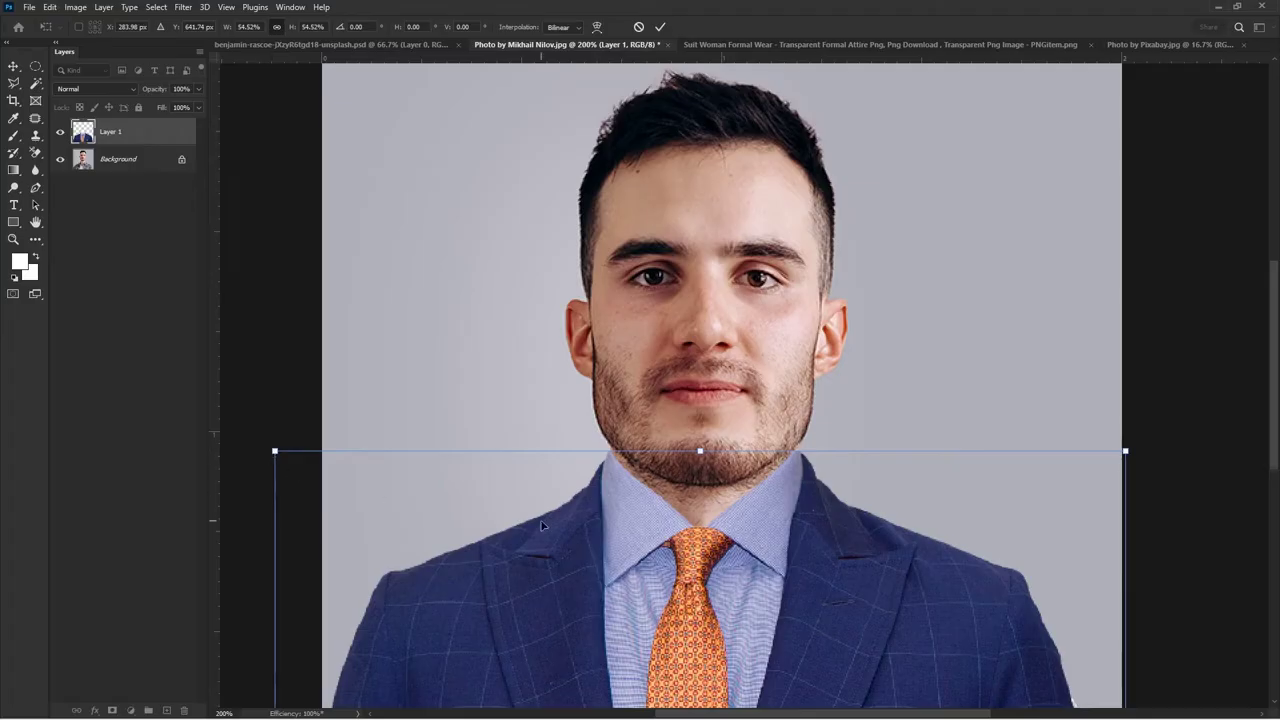
{"action": "key", "text": "Right"}
{"action": "key", "text": "Right"}
{"action": "key", "text": "Up"}
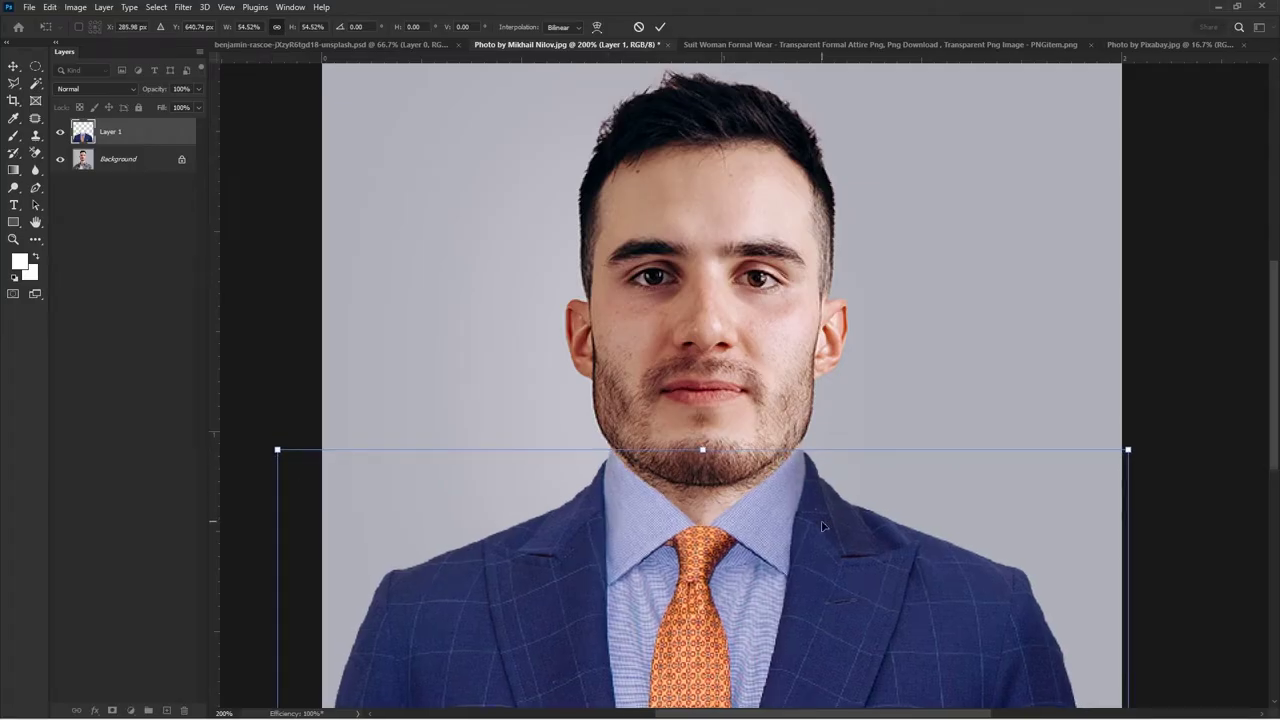
{"action": "left_click_drag", "start_coordinate": [1128, 453], "coordinate": [1131, 451]}
{"action": "key", "text": "Left"}
{"action": "key", "text": "Left"}
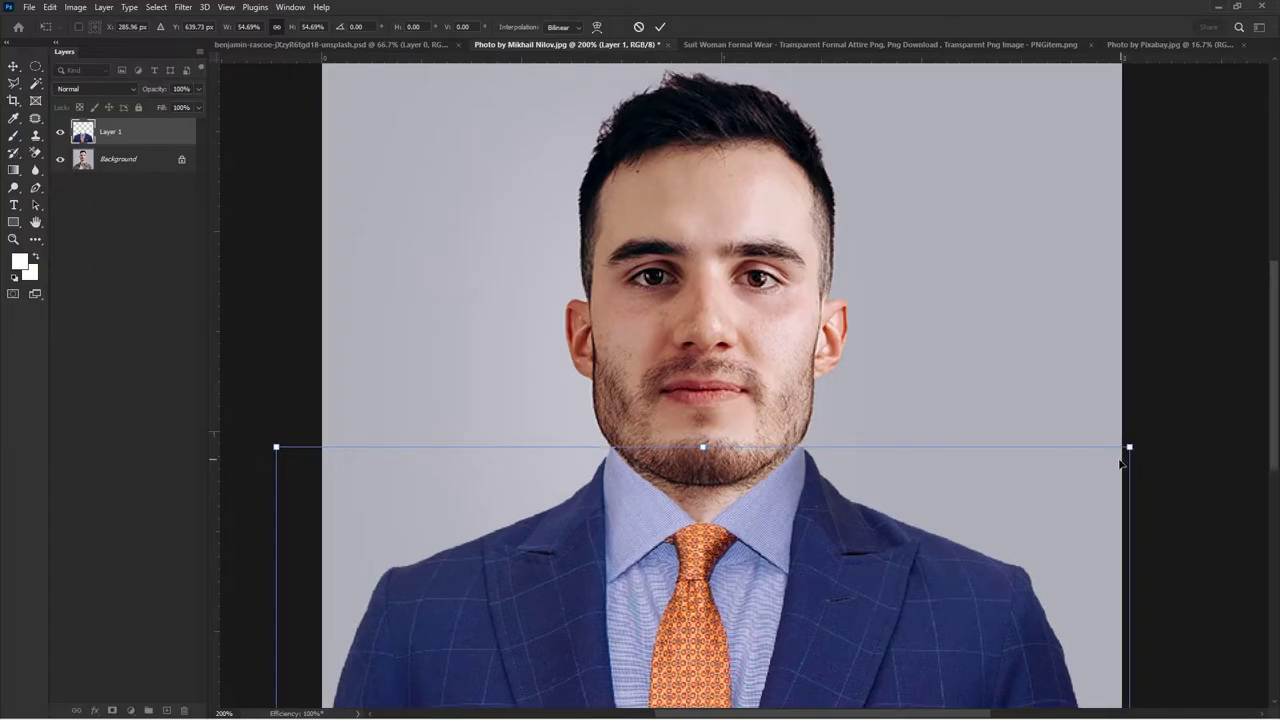
{"action": "key", "text": "Down"}
{"action": "key", "text": "Down"}
{"action": "key", "text": "Down"}
{"action": "key", "text": "Down"}
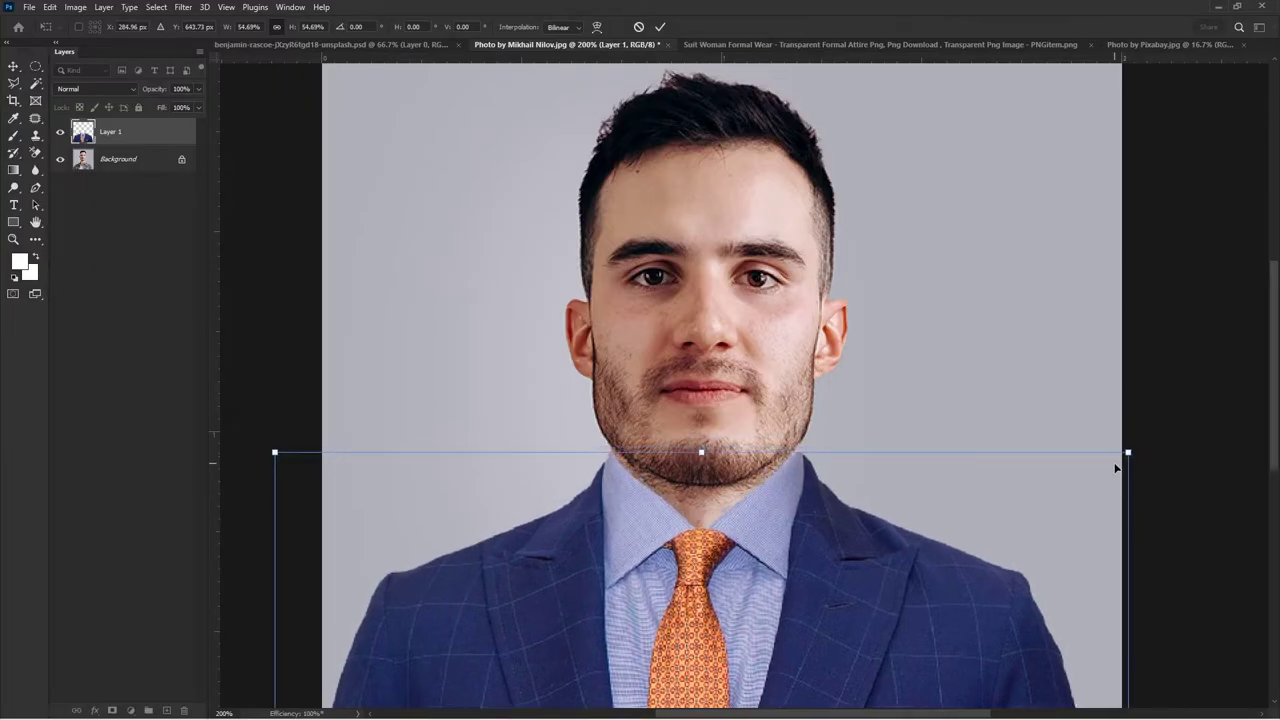
{"action": "left_click_drag", "start_coordinate": [1128, 452], "coordinate": [1131, 451]}
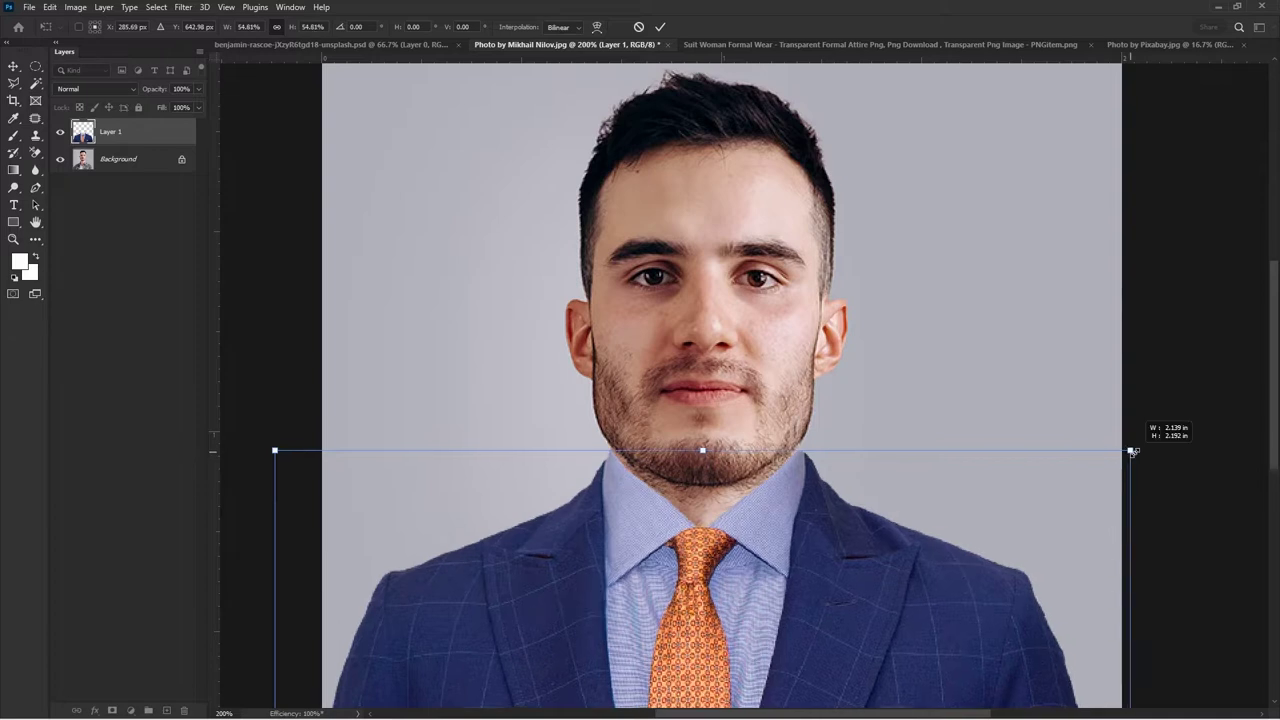
{"action": "key", "text": "Return"}
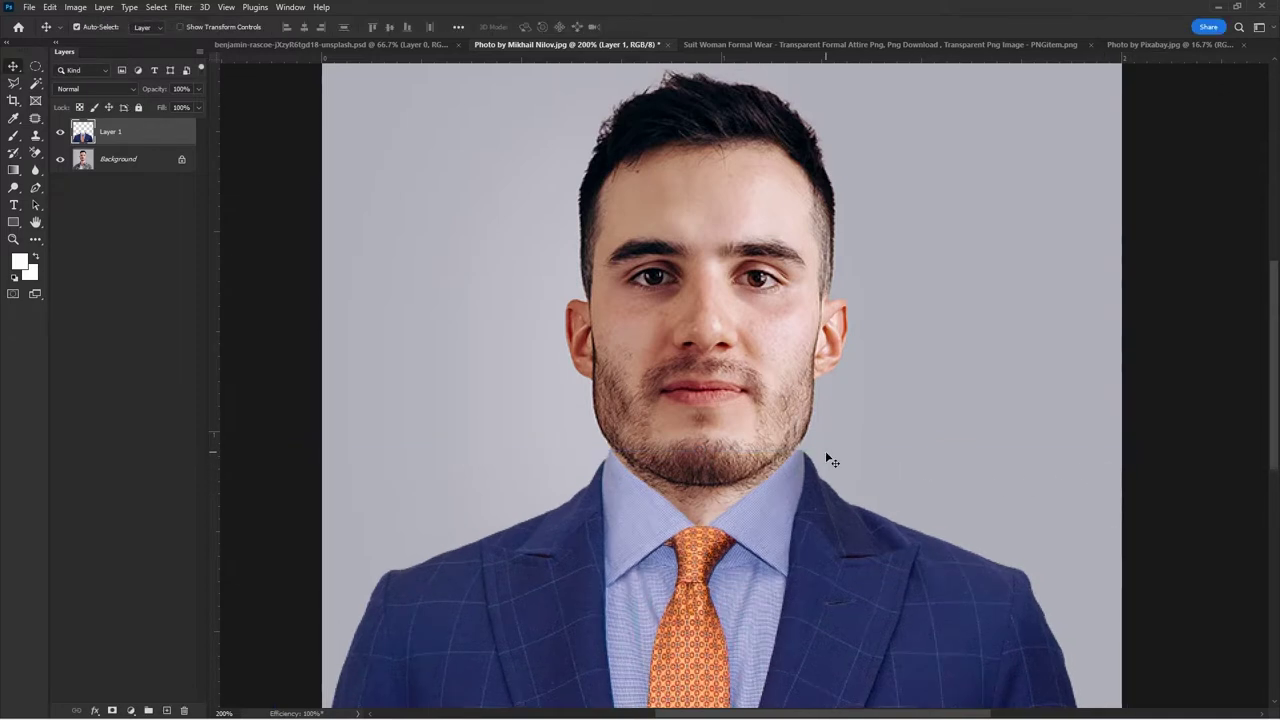
Zoom in to check the collar, then nudge the suit layer down three pixels.
{"action": "key", "text": "ctrl+minus"}
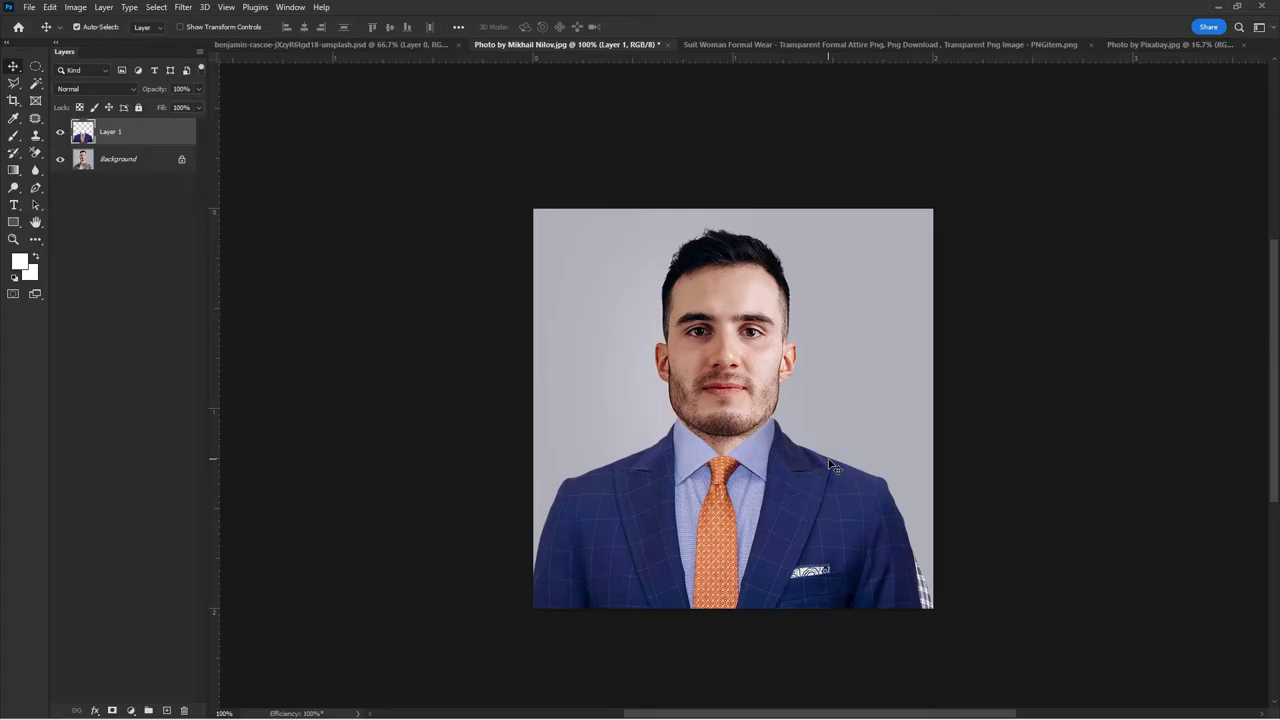
{"action": "key", "text": "z"}
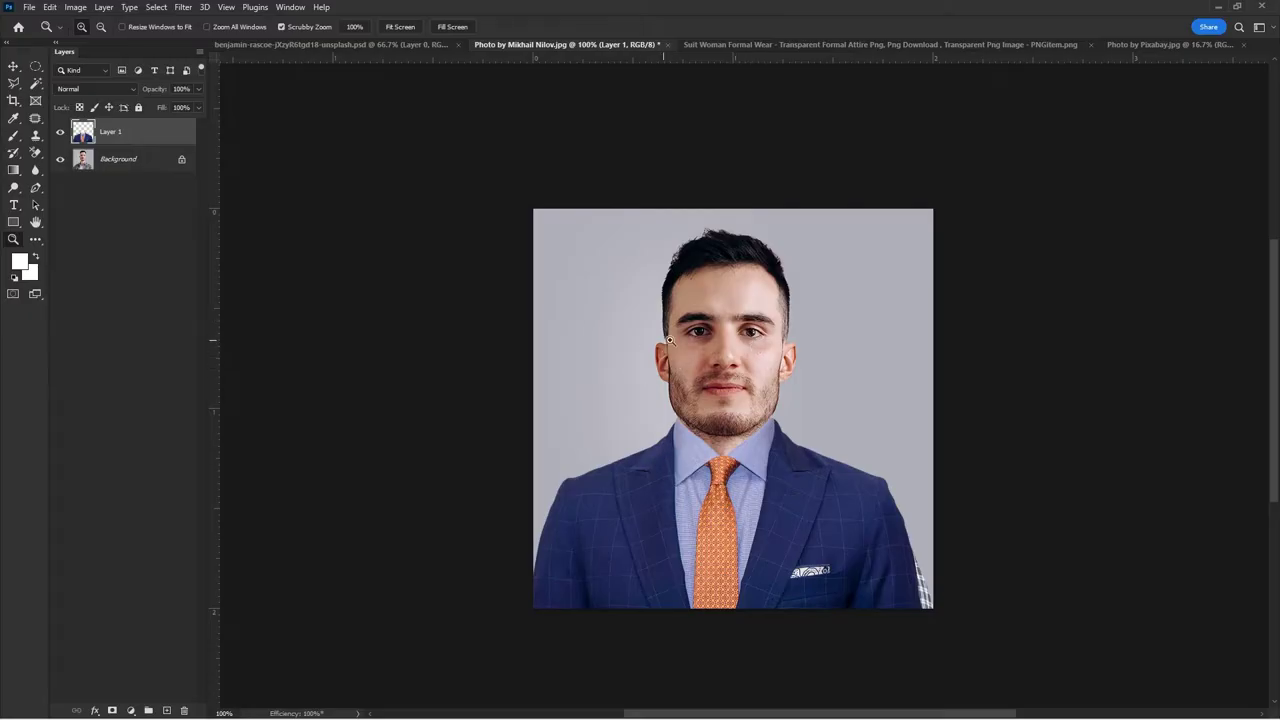
{"action": "mouse_move", "coordinate": [736, 341]}
{"action": "left_mouse_down"}
{"action": "mouse_move", "coordinate": [783, 359]}
{"action": "mouse_move", "coordinate": [725, 363]}
{"action": "left_mouse_up"}
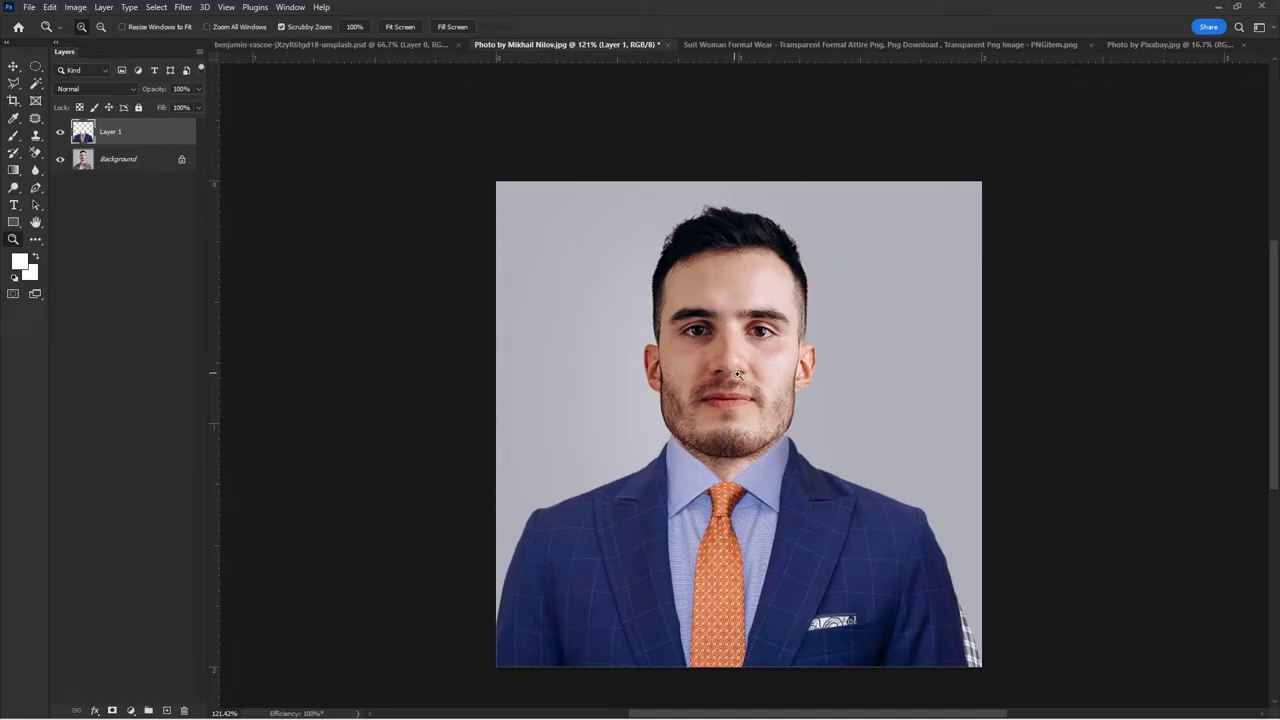
{"action": "mouse_move", "coordinate": [760, 384]}
{"action": "left_mouse_down"}
{"action": "mouse_move", "coordinate": [780, 384]}
{"action": "mouse_move", "coordinate": [782, 416]}
{"action": "left_mouse_up"}
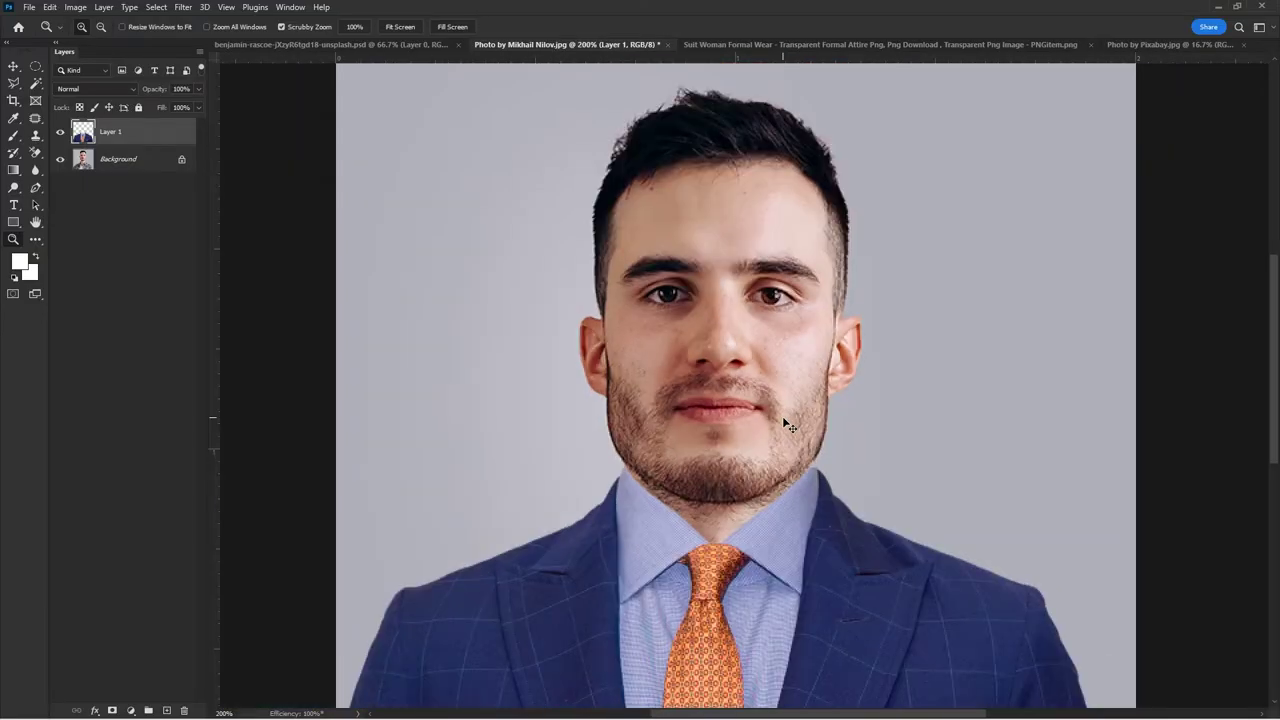
{"action": "left_click", "coordinate": [783, 418], "text": "alt"}
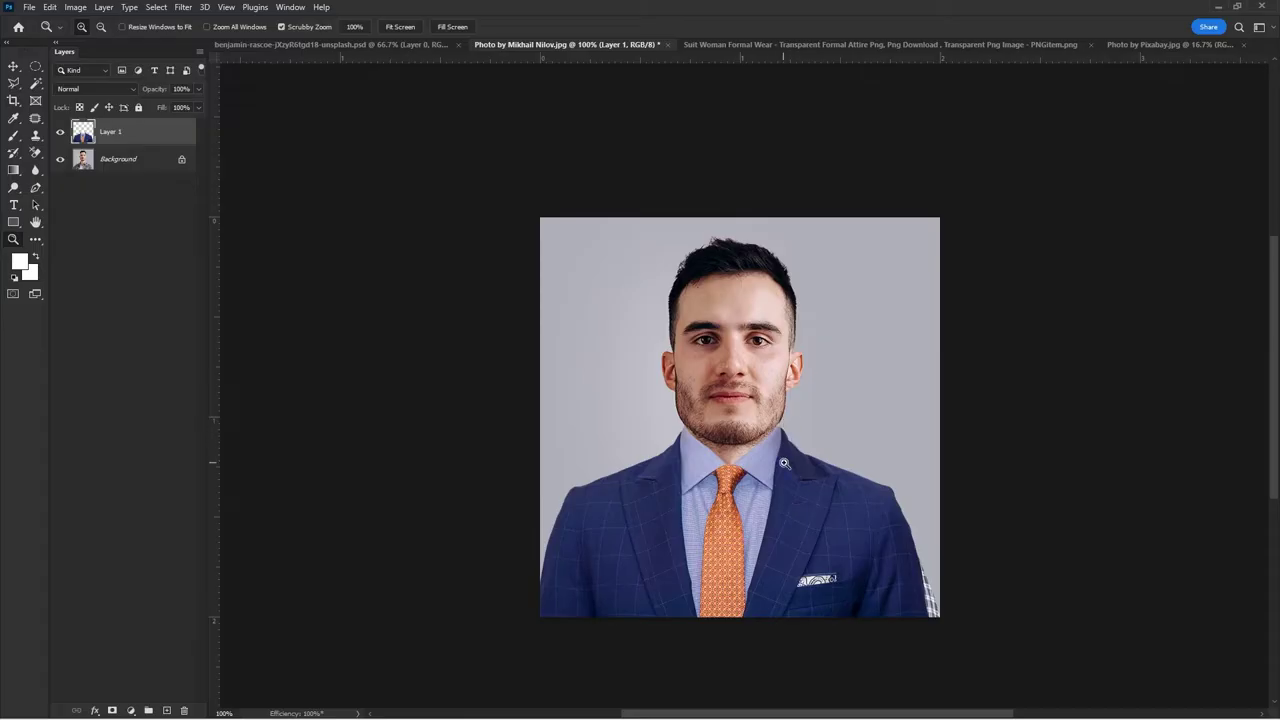
{"action": "key", "text": "v"}
{"action": "right_click", "coordinate": [780, 462]}
{"action": "left_click", "coordinate": [790, 468]}
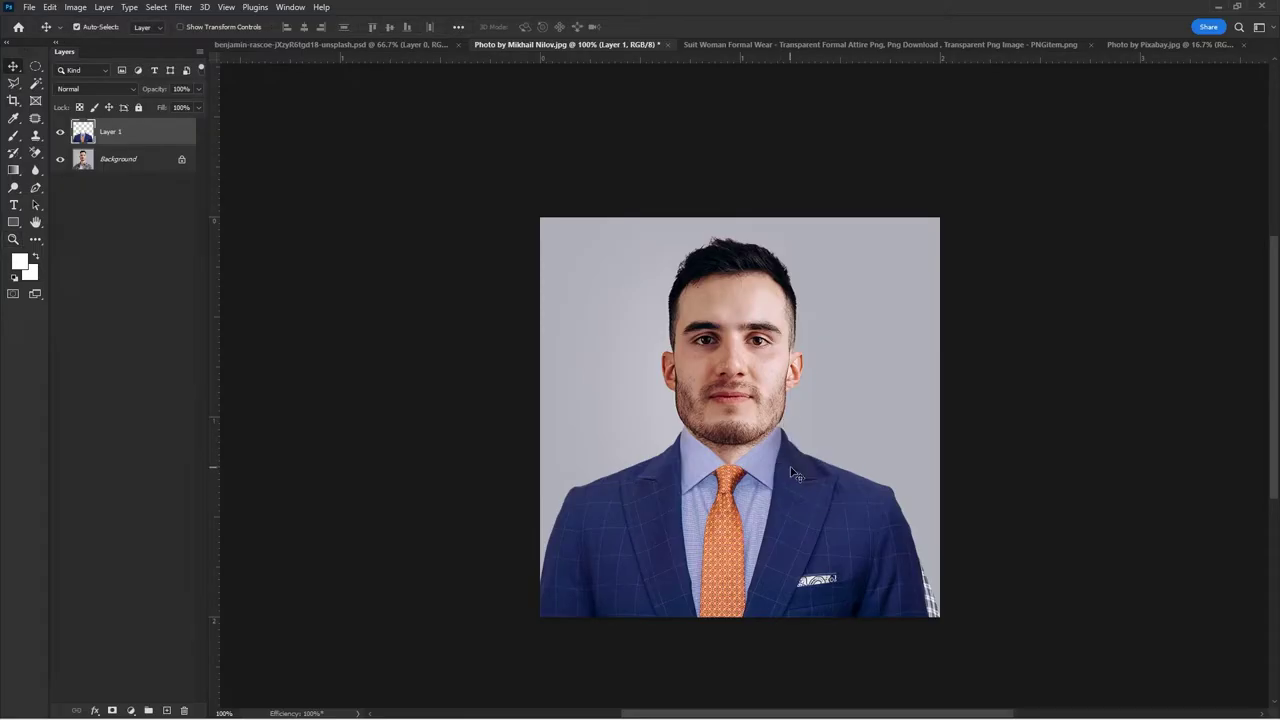
{"action": "key", "text": "Down"}
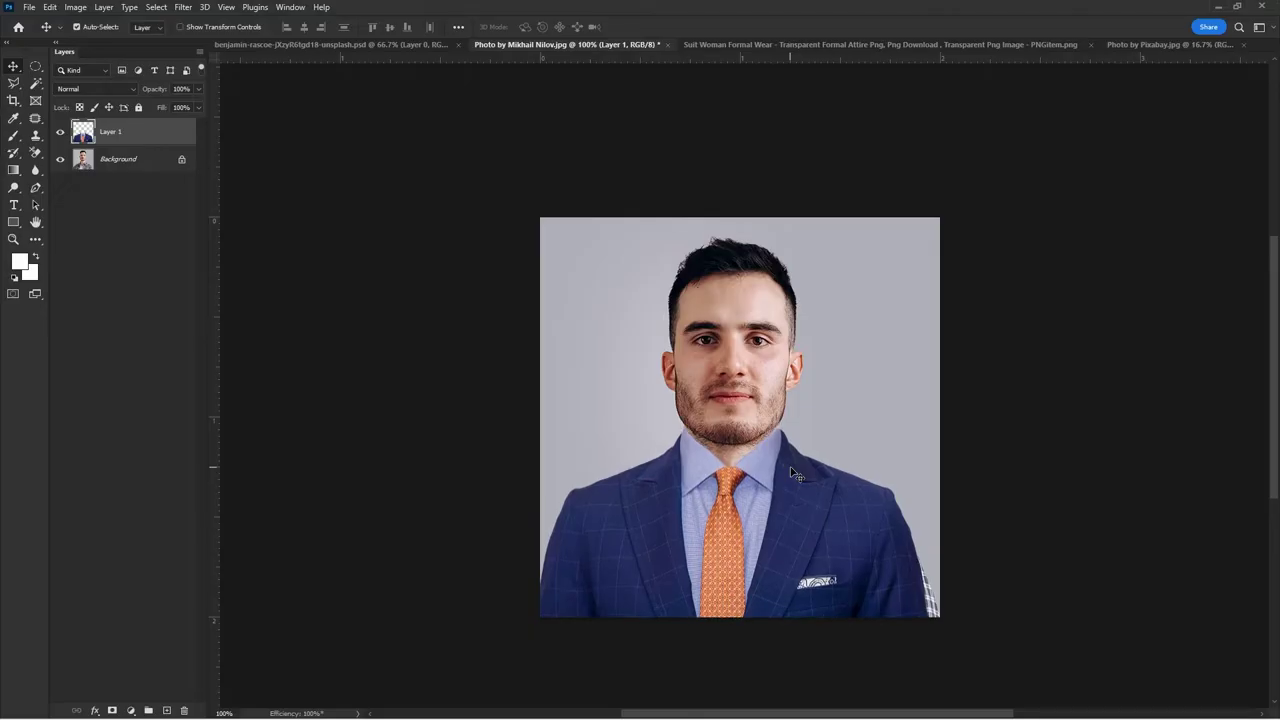
{"action": "key", "text": "Down"}
{"action": "key", "text": "Down"}
{"action": "key", "text": "Down"}
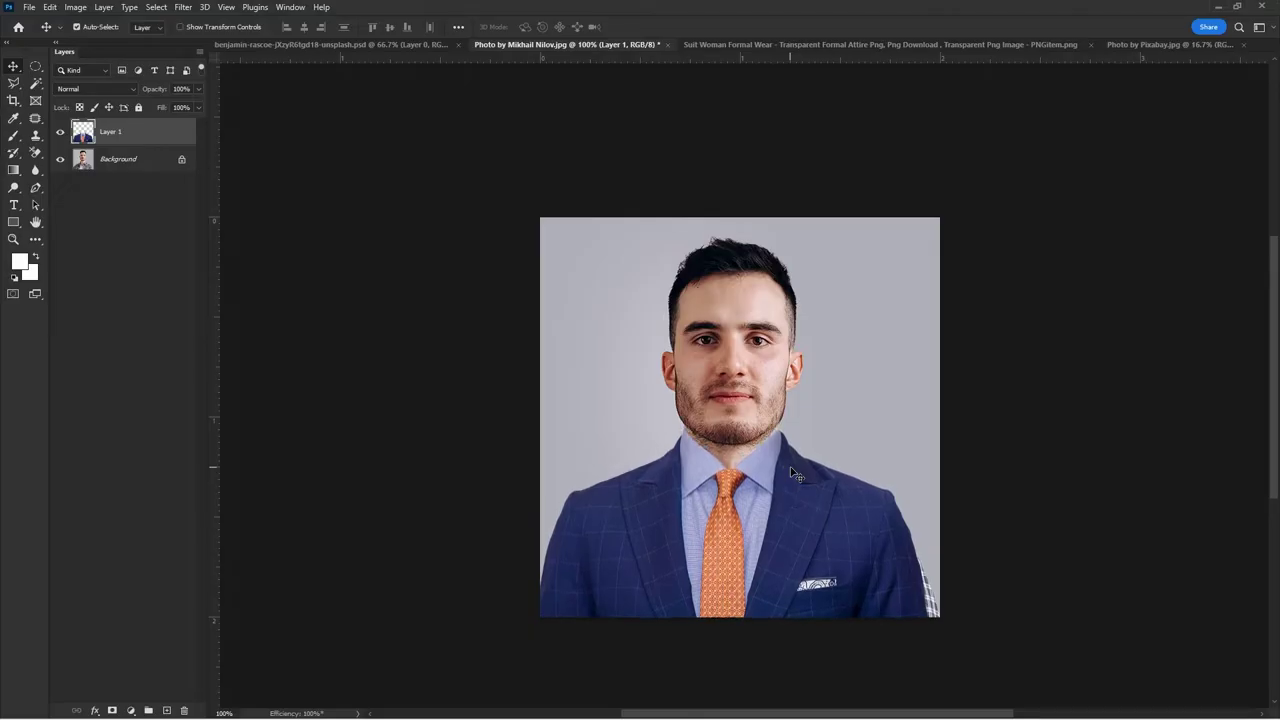
{"action": "key", "text": "Down"}
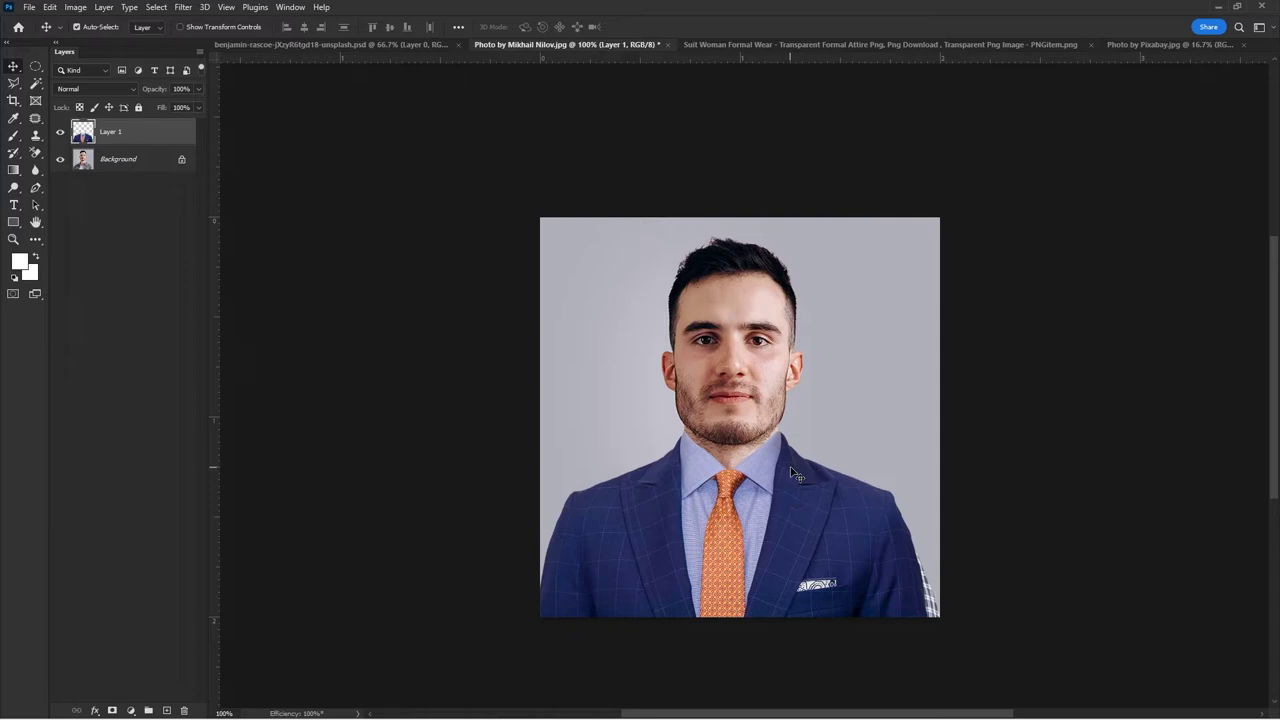
Scale the suit up to about 100.46%, nudge it left and up, and commit.
{"action": "key", "text": "ctrl+t"}
{"action": "left_click_drag", "start_coordinate": [946, 431], "coordinate": [946, 431]}
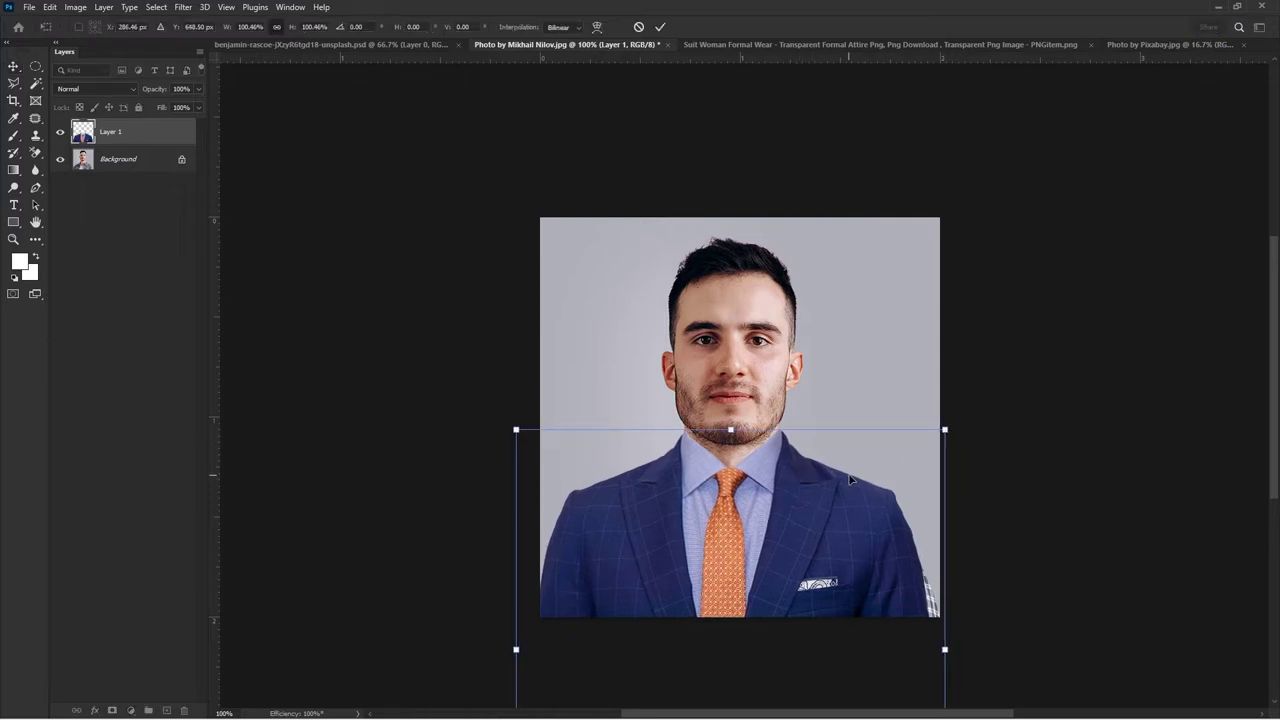
{"action": "key", "text": "Left"}
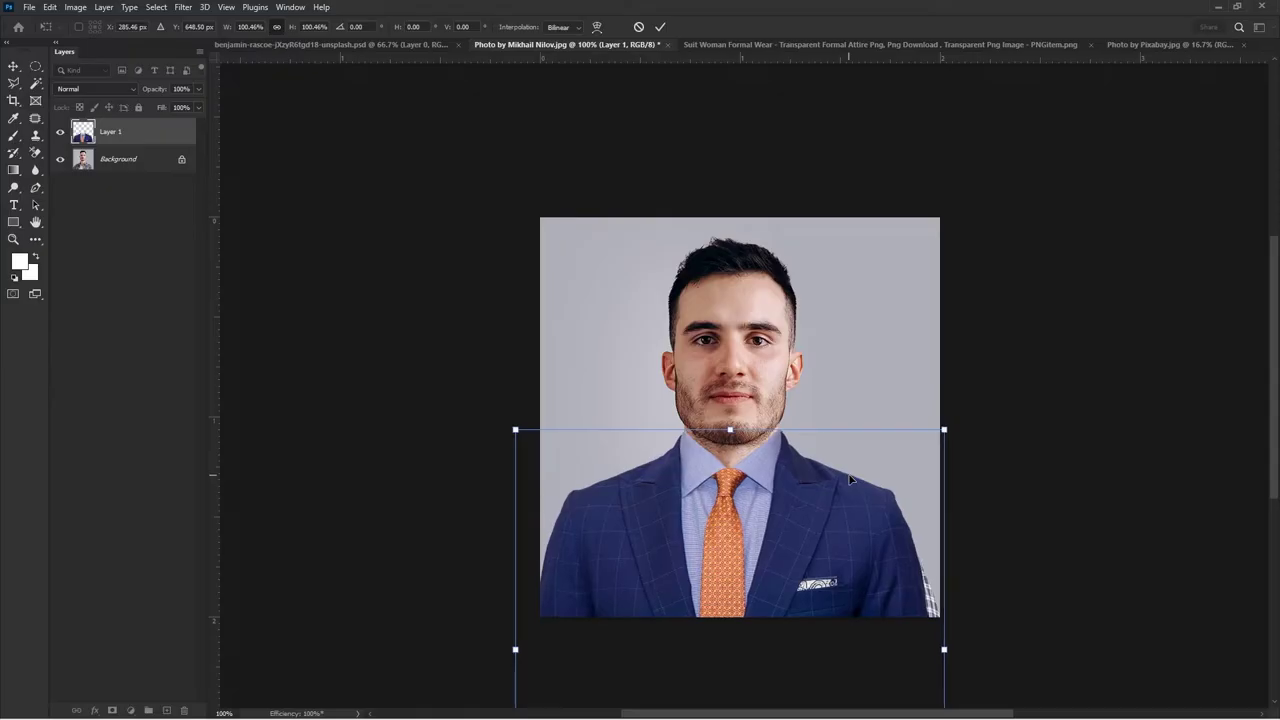
{"action": "key", "text": "Up"}
{"action": "key", "text": "Up"}
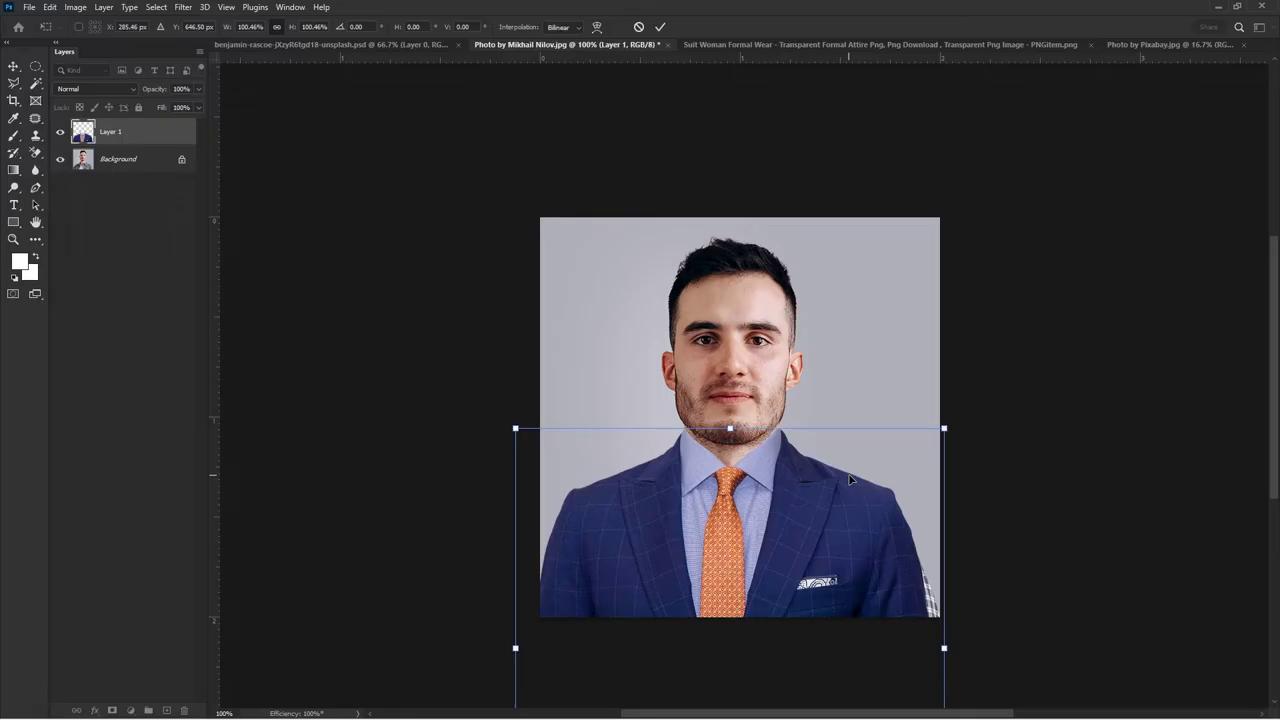
{"action": "key", "text": "Return"}
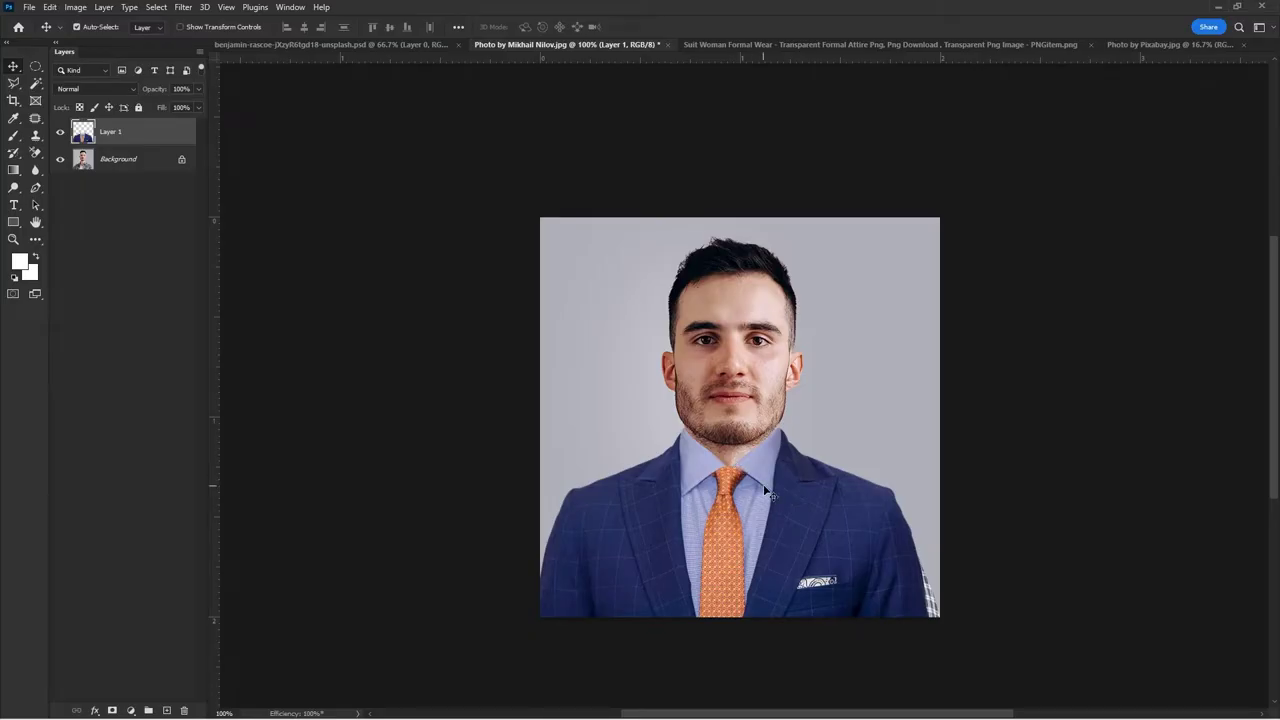
Fit the man's photo to the screen and zoom out to see it whole.
{"action": "key", "text": "z"}
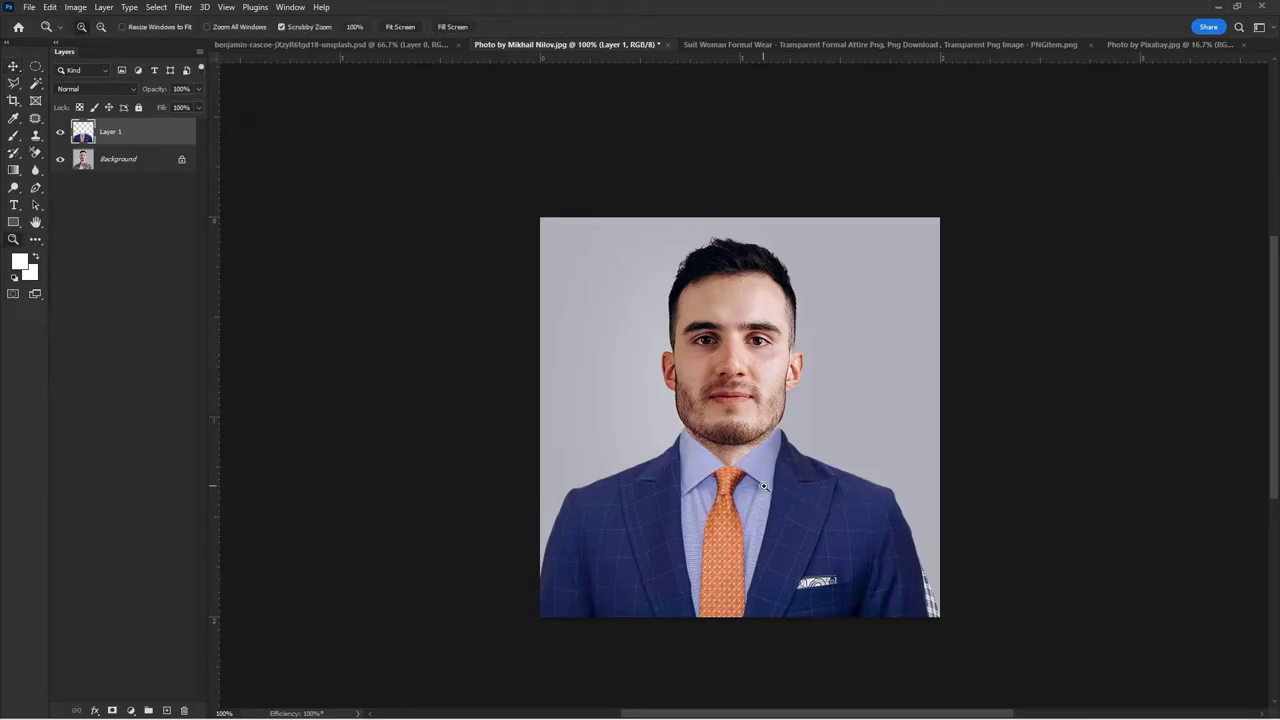
{"action": "right_click", "coordinate": [759, 481]}
{"action": "left_click", "coordinate": [797, 494]}
{"action": "left_click_drag", "start_coordinate": [796, 495], "coordinate": [770, 489]}
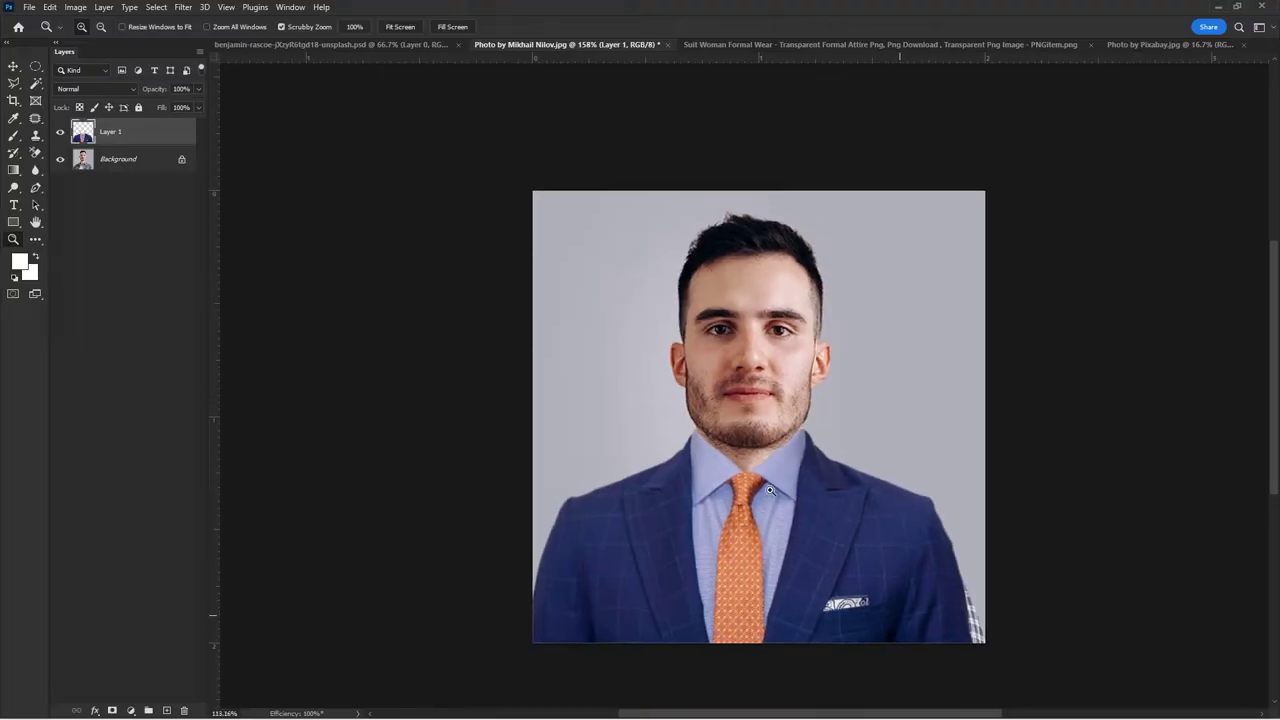
{"action": "key", "text": "v"}
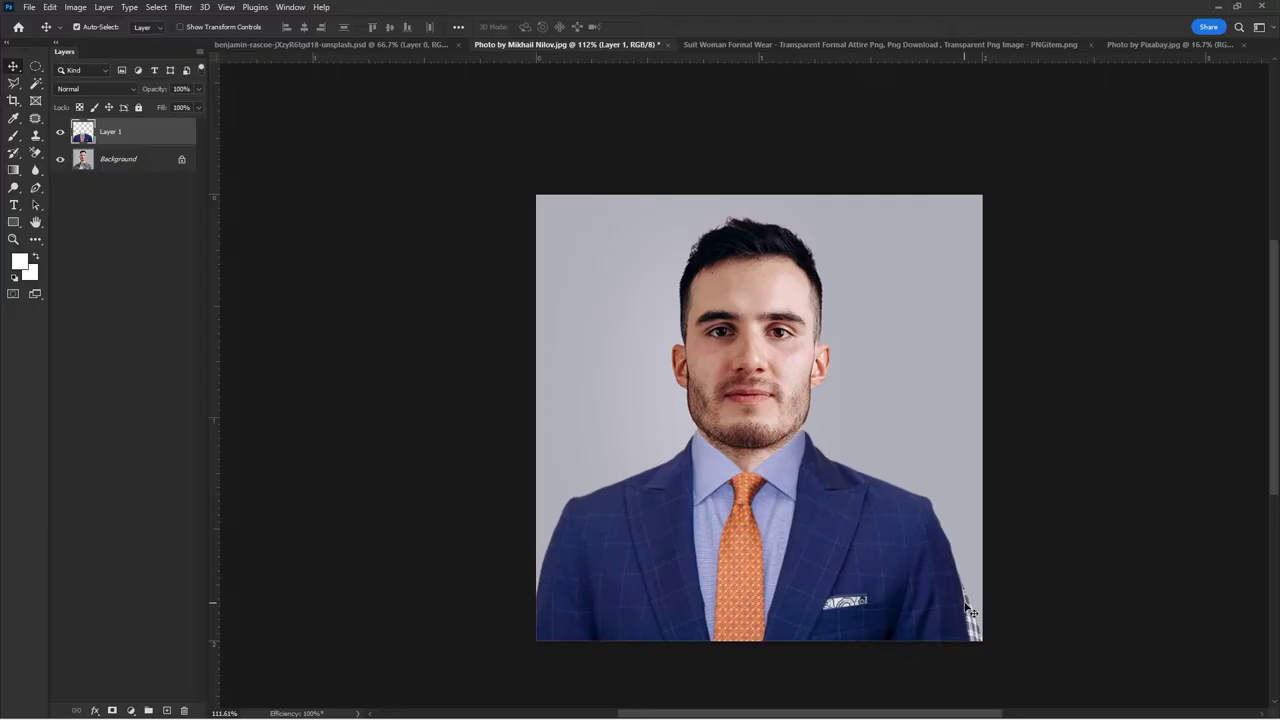
Zoom in on the suit's lower-right edge, refit the view, and select the Background layer.
{"action": "key", "text": "z"}
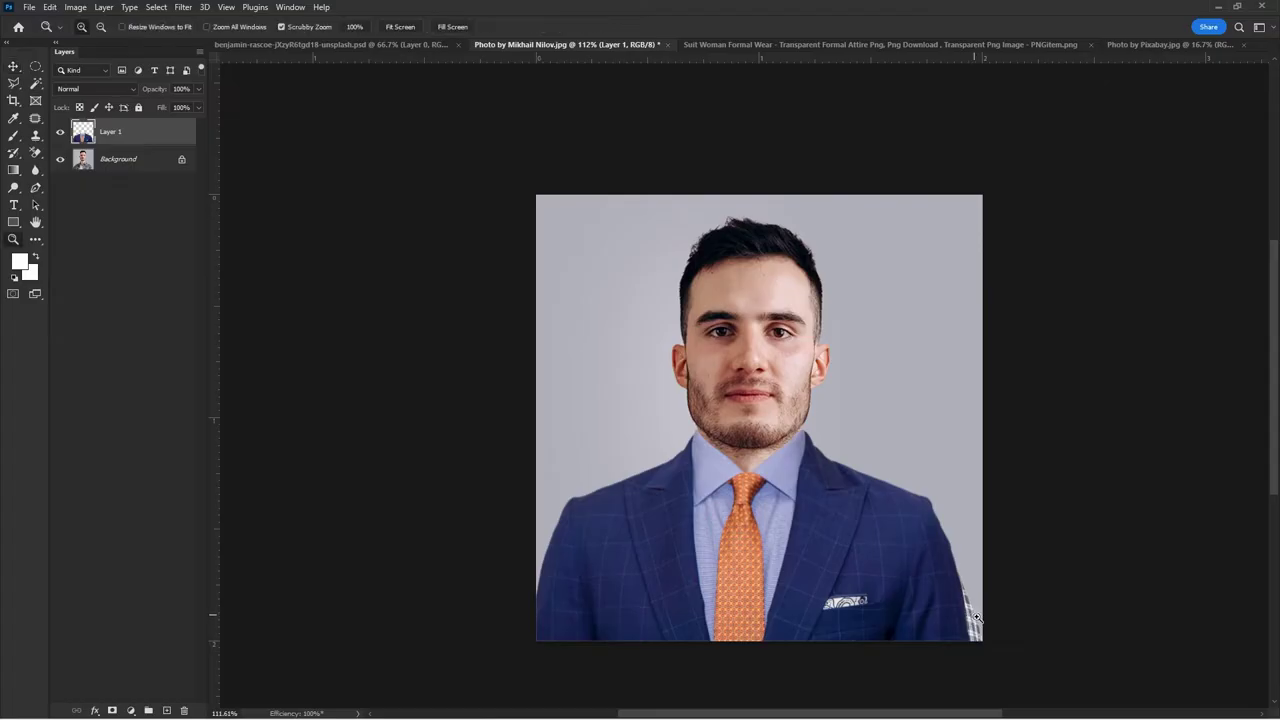
{"action": "mouse_move", "coordinate": [972, 612]}
{"action": "left_mouse_down"}
{"action": "mouse_move", "coordinate": [982, 620]}
{"action": "mouse_move", "coordinate": [862, 484]}
{"action": "left_mouse_up"}
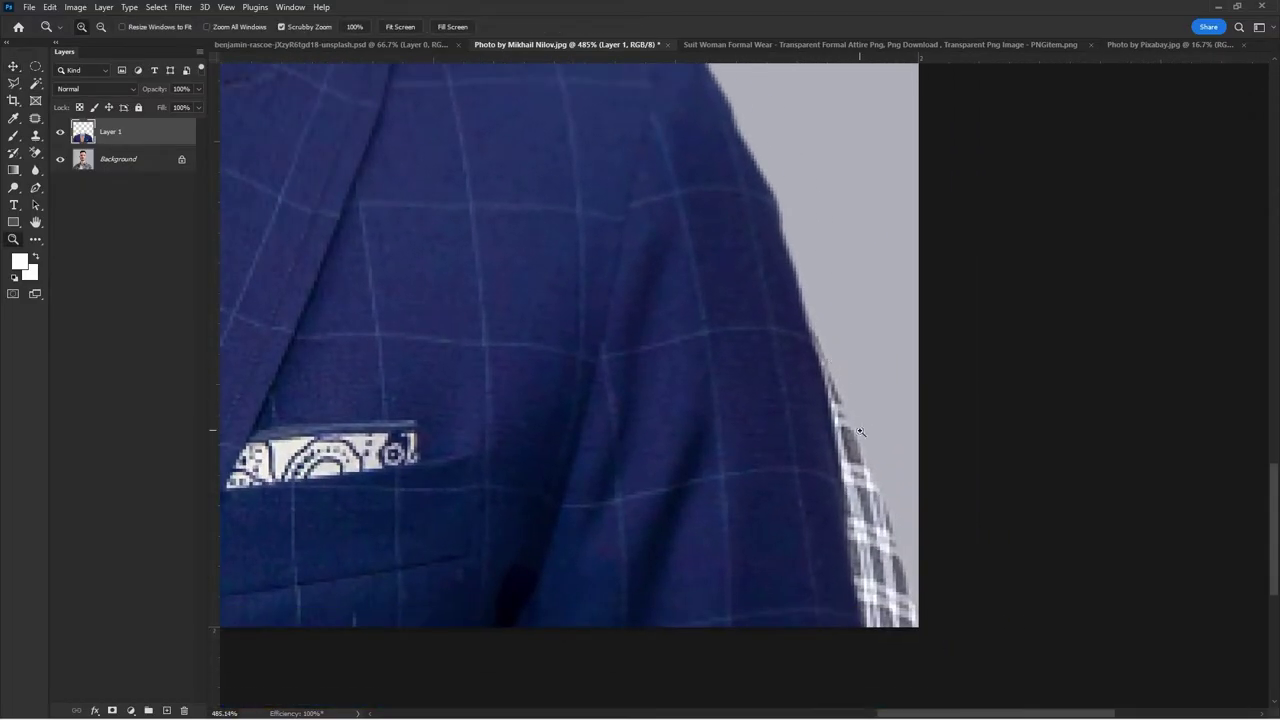
{"action": "right_click", "coordinate": [864, 466]}
{"action": "left_click", "coordinate": [885, 479]}
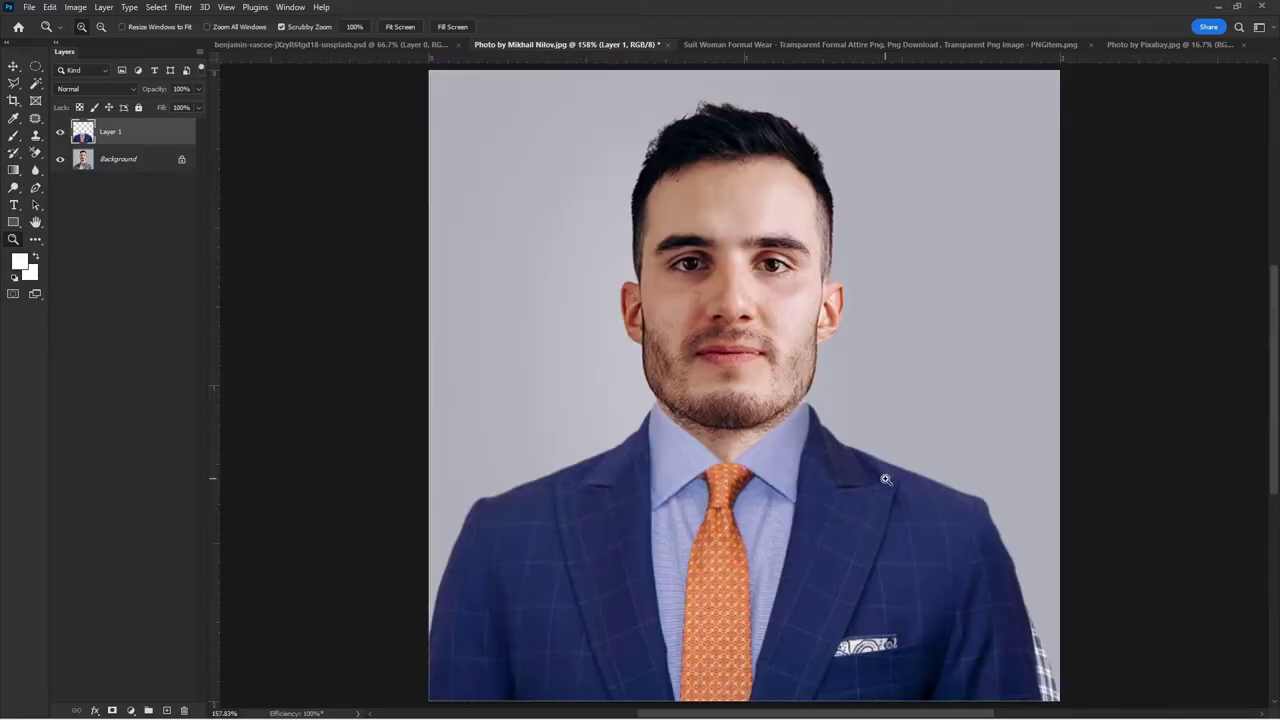
{"action": "key", "text": "v"}
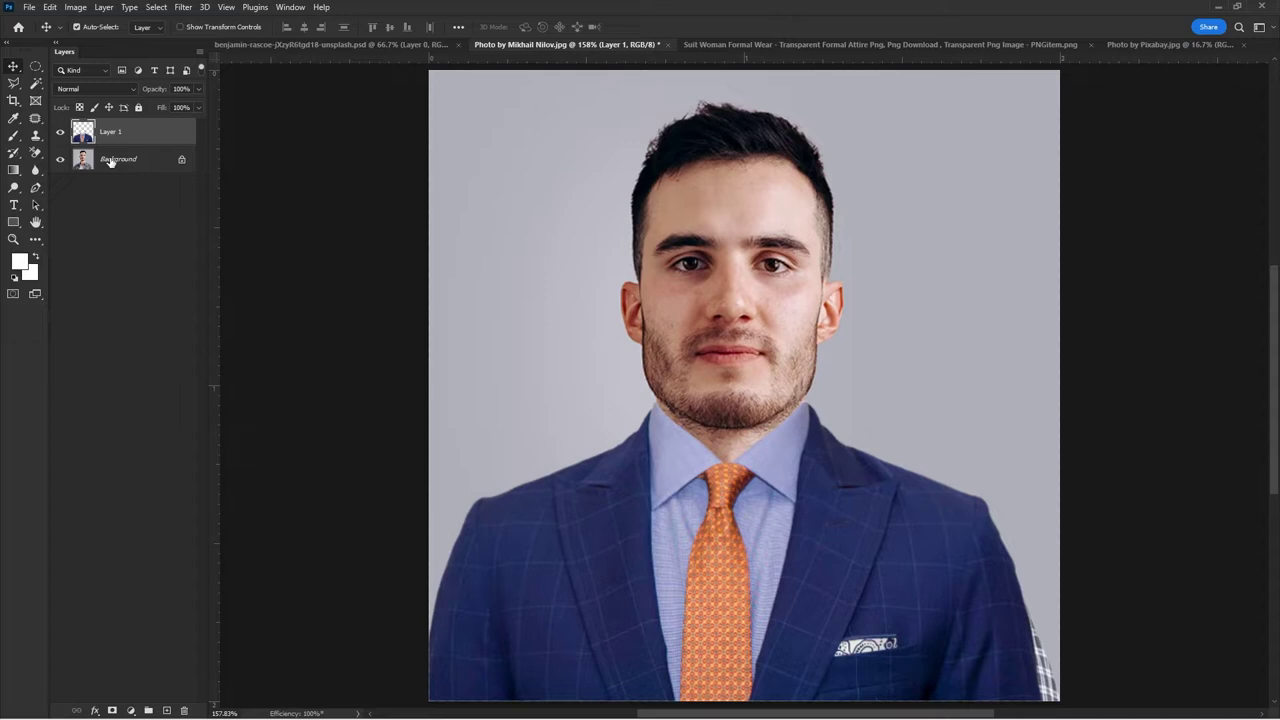
{"action": "left_click", "coordinate": [111, 162]}
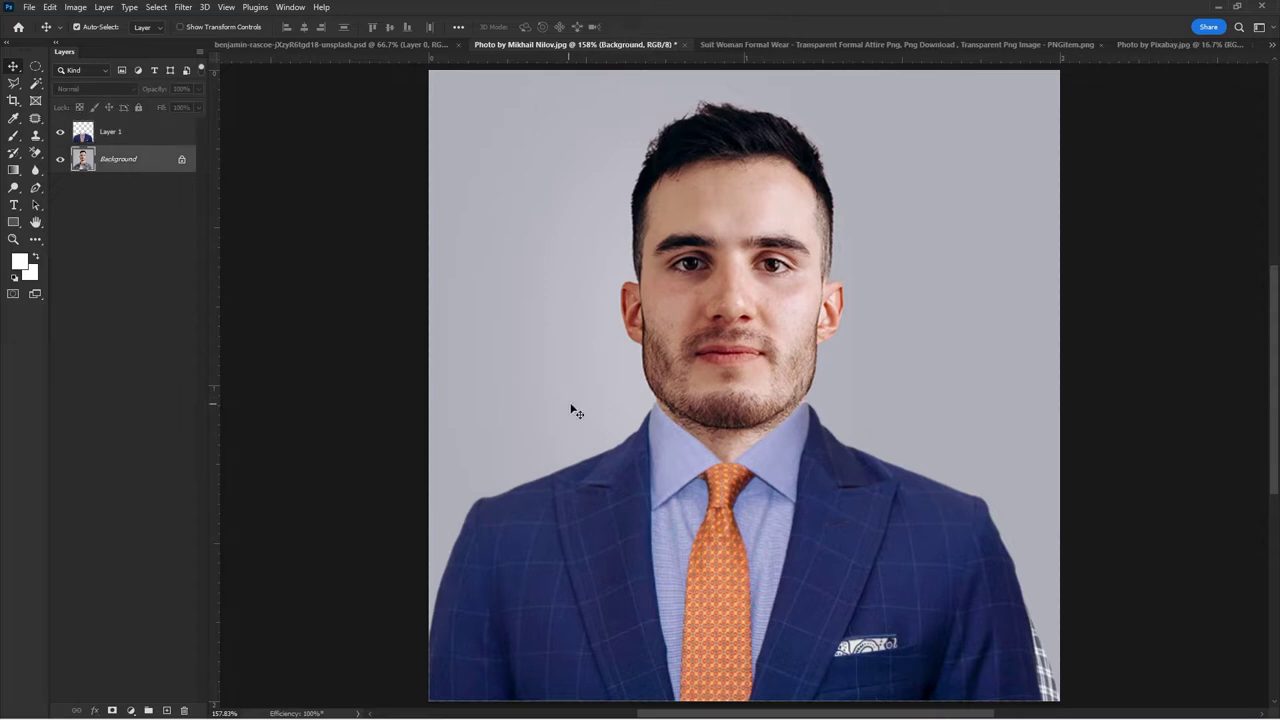
{"action": "left_click_drag", "start_coordinate": [869, 554], "coordinate": [815, 430]}
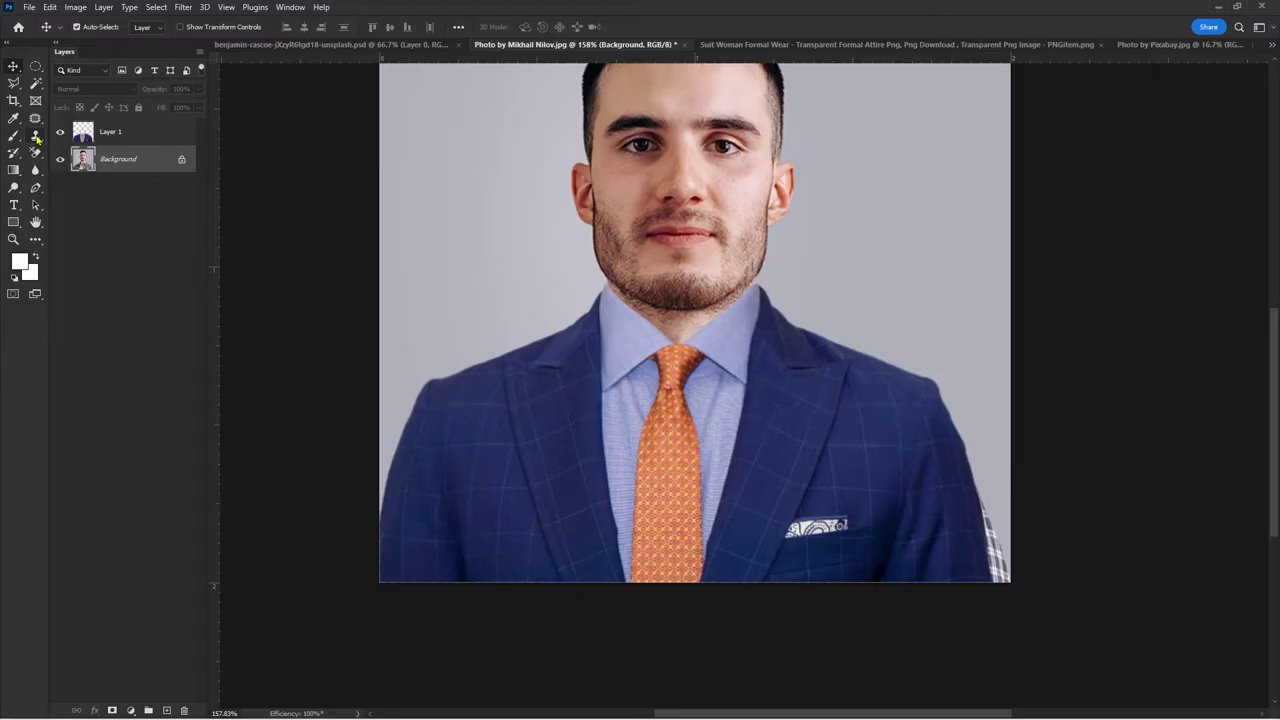
Set up the Clone Stamp with a 56 px brush at 100% flow.
{"action": "key", "text": "s"}
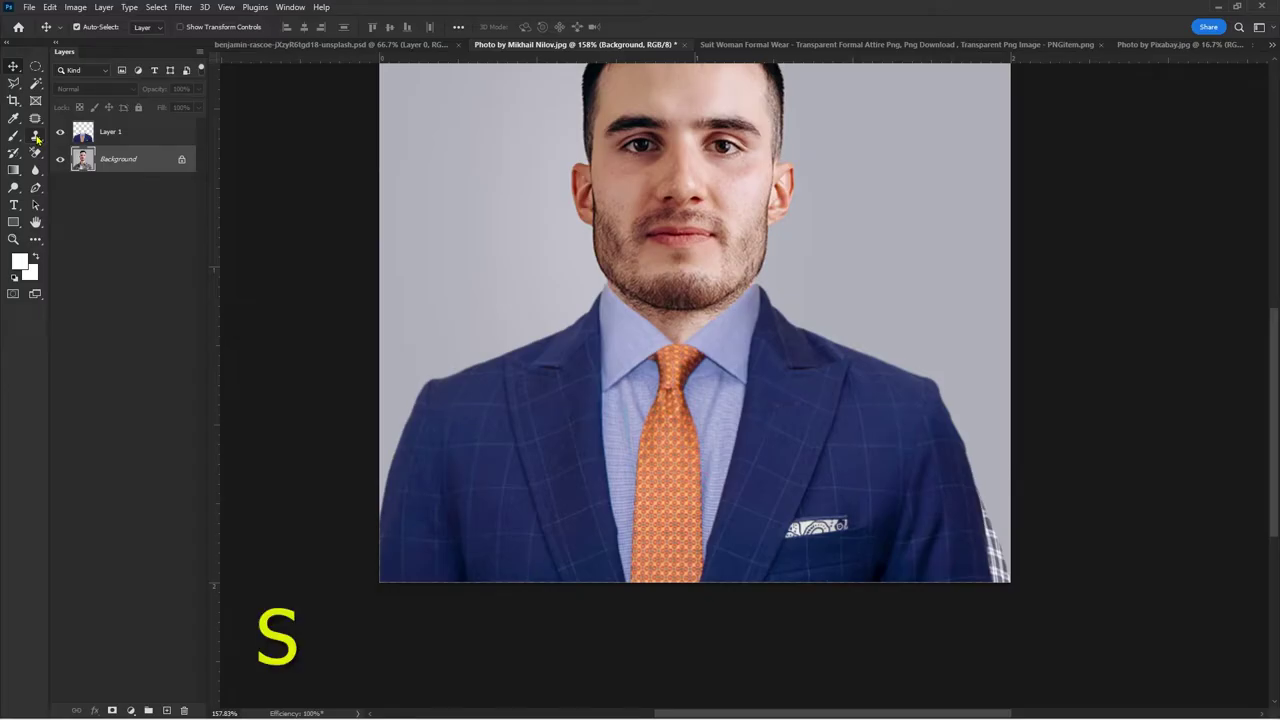
{"action": "left_click", "coordinate": [36, 138]}
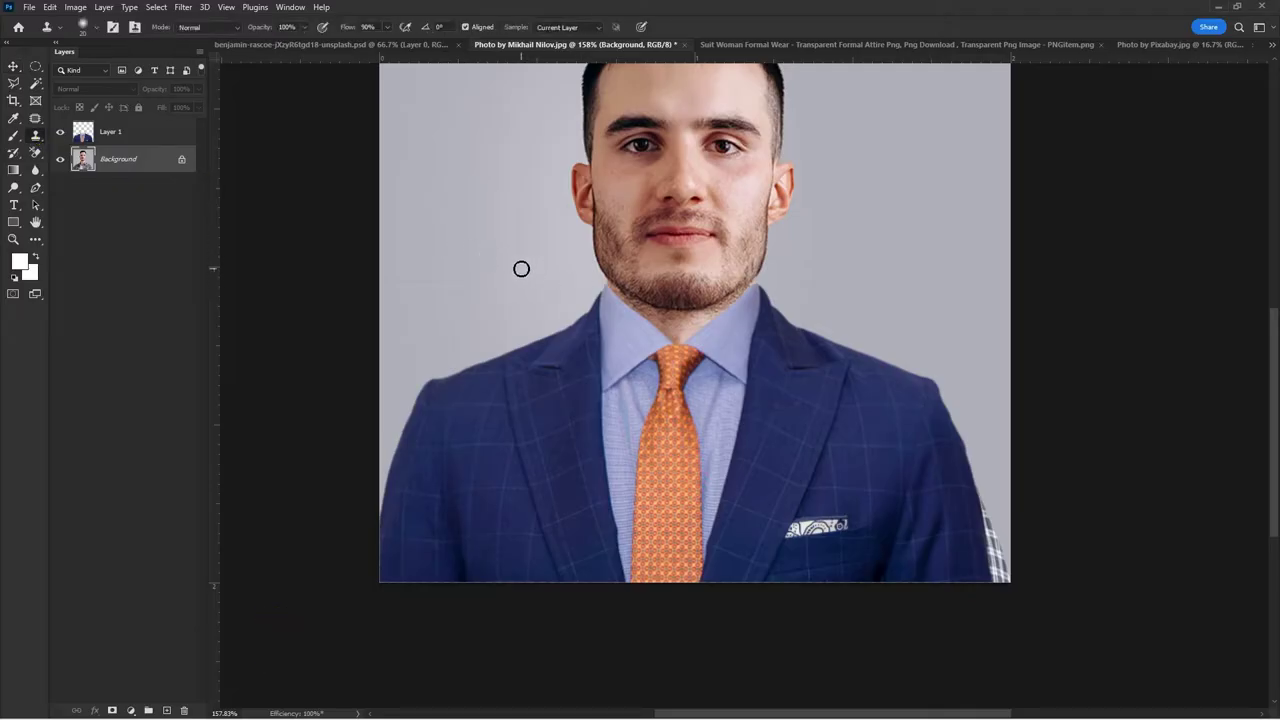
{"action": "right_click", "coordinate": [479, 226]}
{"action": "left_click_drag", "start_coordinate": [563, 258], "coordinate": [572, 257]}
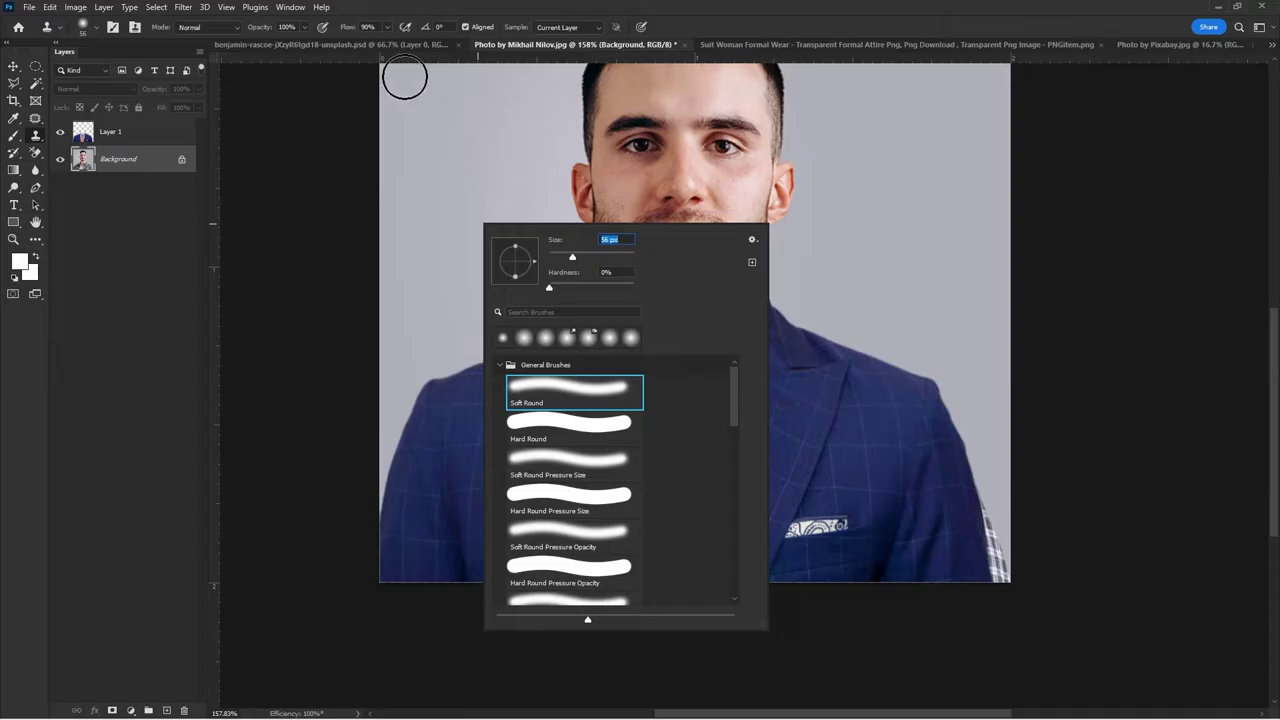
{"action": "left_click", "coordinate": [388, 28]}
{"action": "left_click_drag", "start_coordinate": [390, 42], "coordinate": [404, 48]}
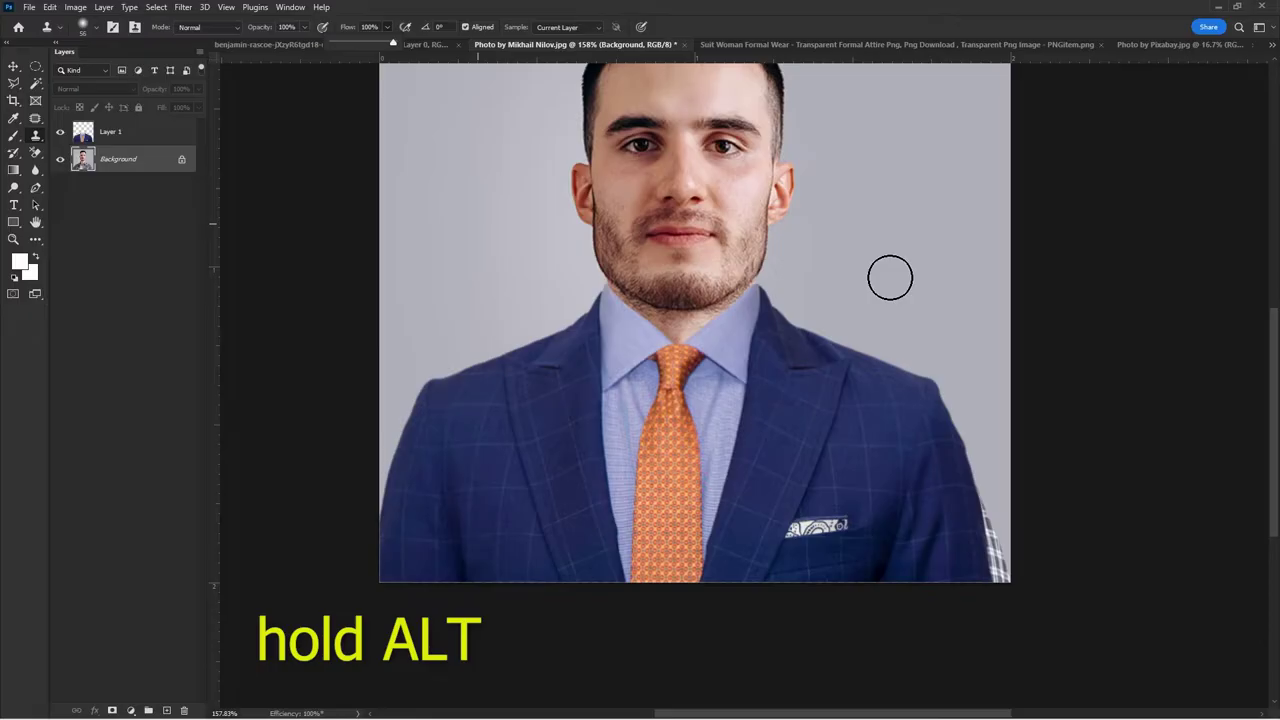
Sample the grey background and paint it over the checked fabric on the jacket's right edge.
{"action": "key", "text": "alt"}
{"action": "left_click", "coordinate": [887, 277], "text": "alt"}
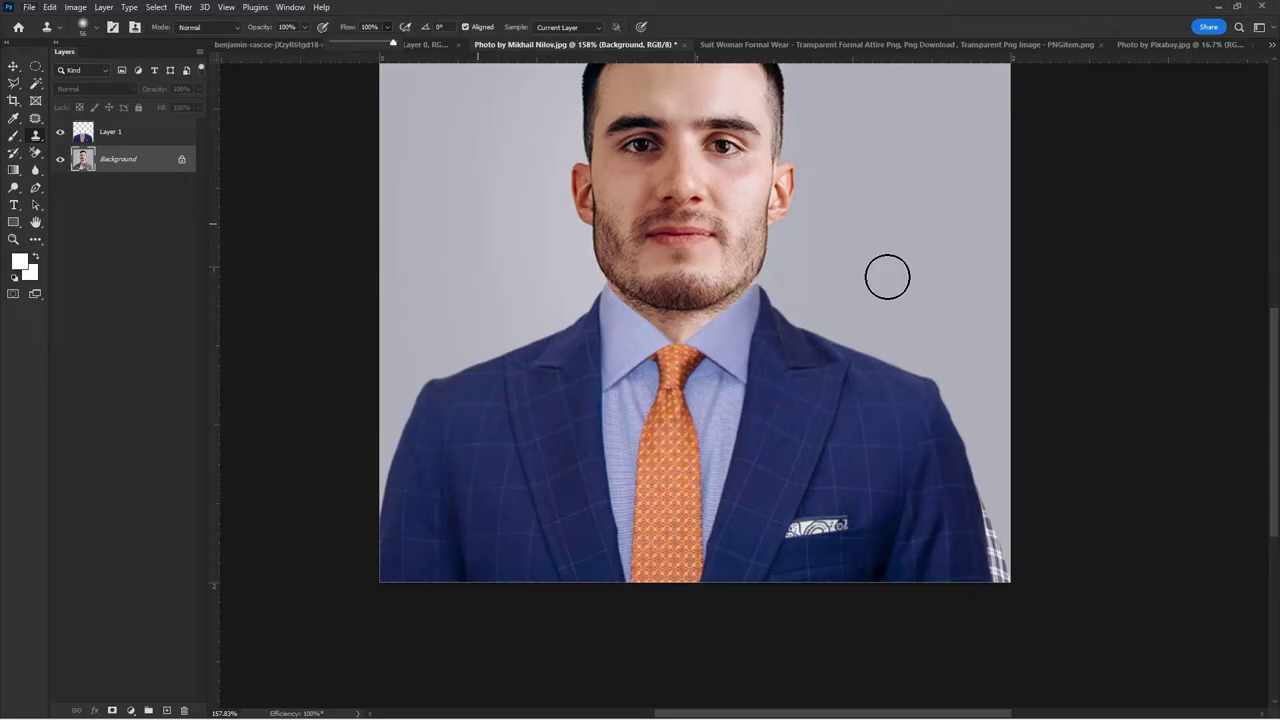
{"action": "key", "text": "alt"}
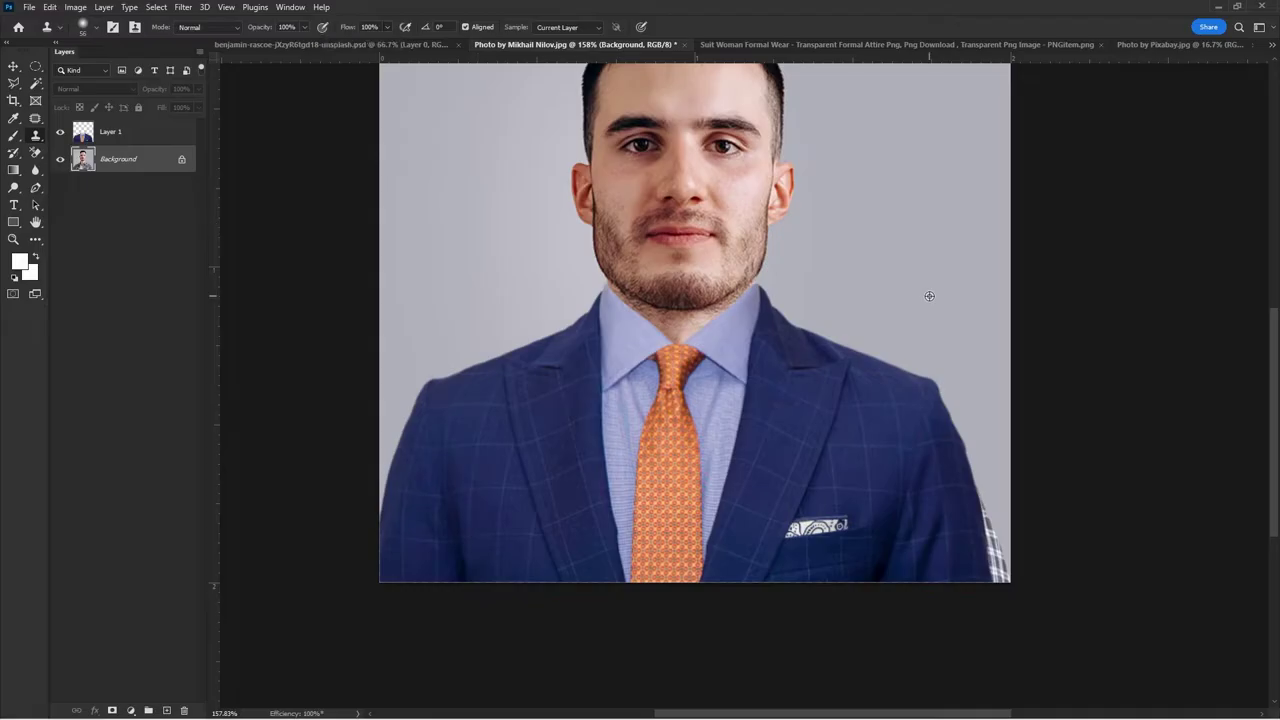
{"action": "left_click", "coordinate": [929, 296], "text": "alt"}
{"action": "mouse_move", "coordinate": [977, 476]}
{"action": "left_mouse_down"}
{"action": "mouse_move", "coordinate": [994, 580]}
{"action": "mouse_move", "coordinate": [983, 520]}
{"action": "mouse_move", "coordinate": [991, 563]}
{"action": "left_mouse_up"}
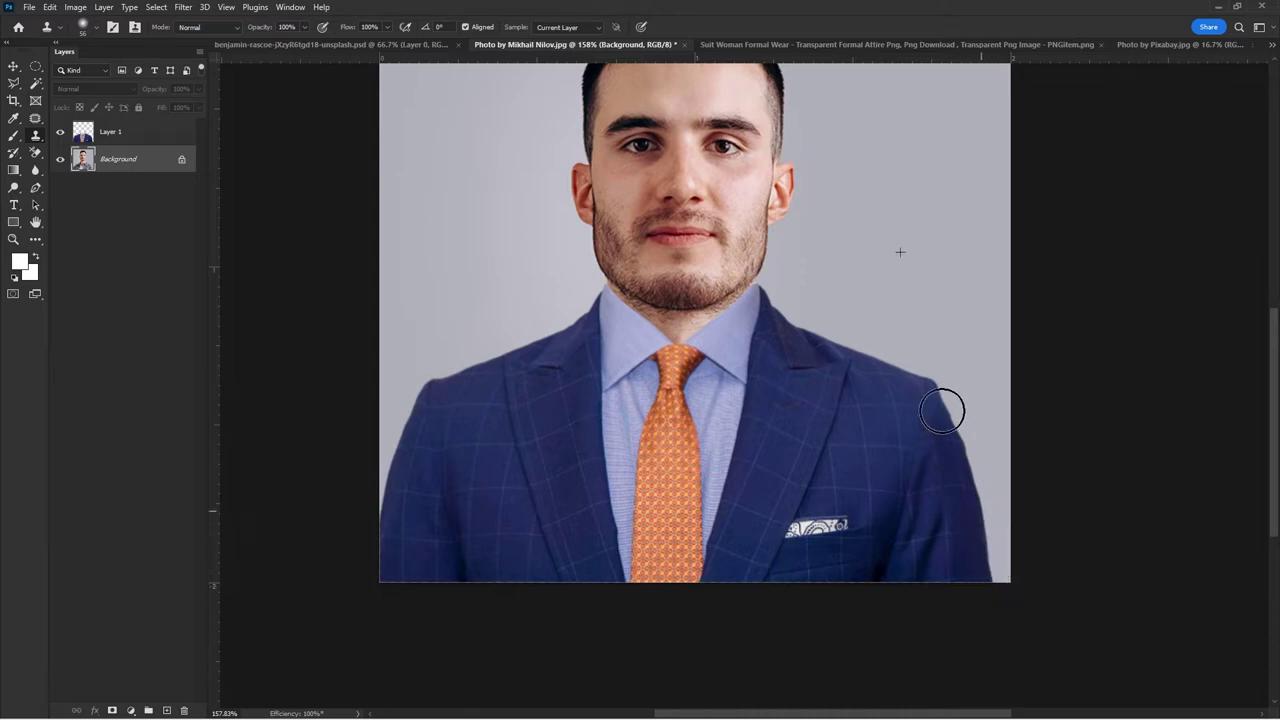
{"action": "mouse_move", "coordinate": [942, 411]}
{"action": "left_mouse_down"}
{"action": "mouse_move", "coordinate": [991, 580]}
{"action": "mouse_move", "coordinate": [946, 400]}
{"action": "mouse_move", "coordinate": [891, 387]}
{"action": "mouse_move", "coordinate": [917, 374]}
{"action": "mouse_move", "coordinate": [891, 354]}
{"action": "left_mouse_up"}
{"action": "key", "text": "ctrl+1"}
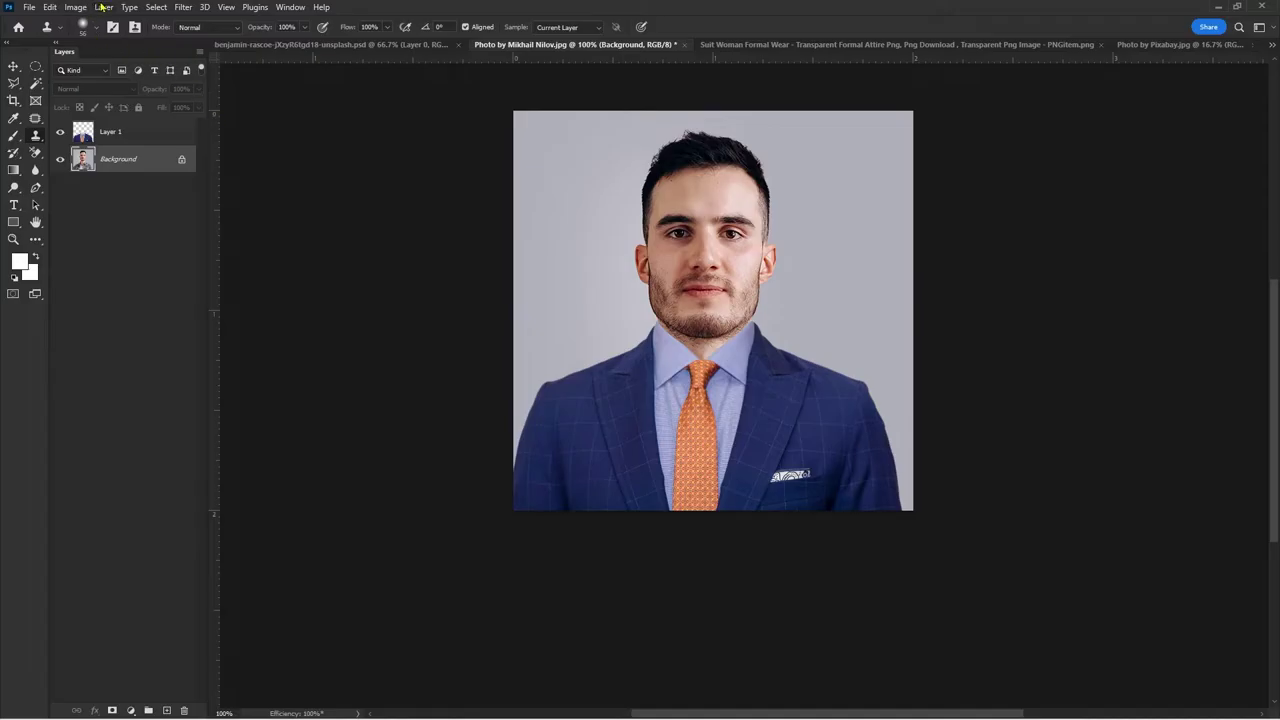
Flatten the man's photo via Layer > Flatten Image, then fit it on screen and zoom back in.
{"action": "left_click", "coordinate": [103, 7]}
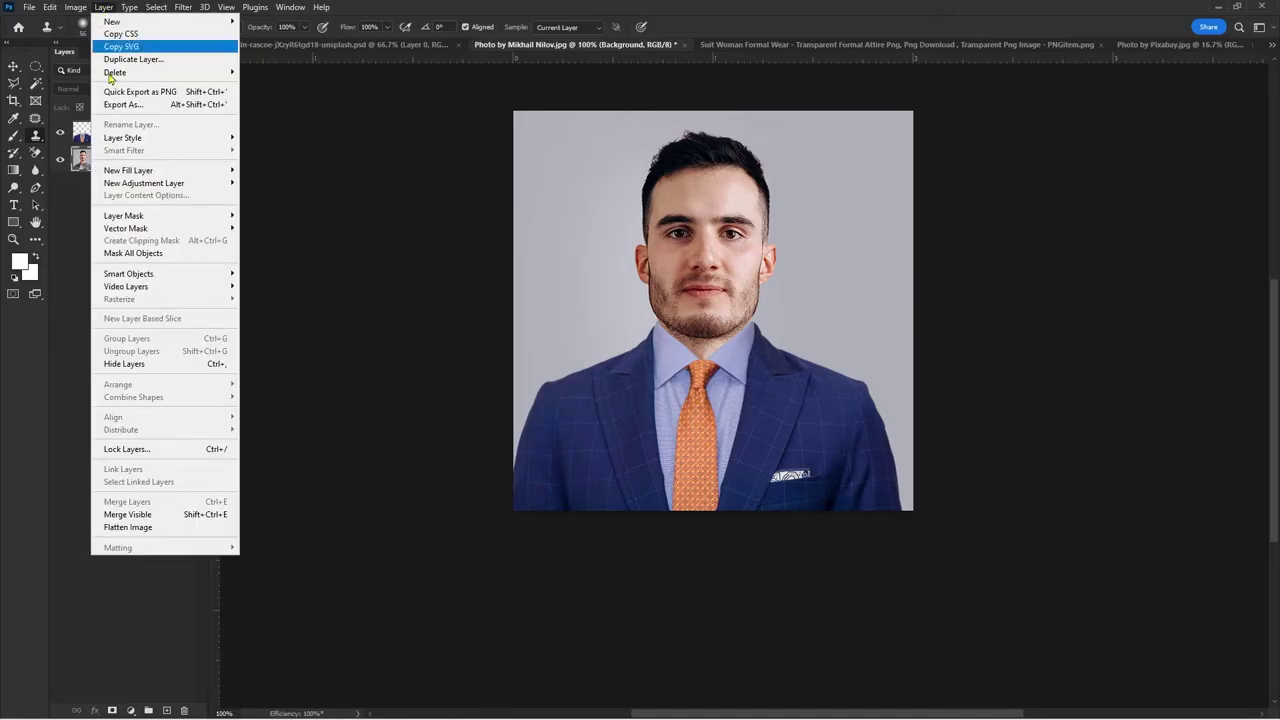
{"action": "left_click", "coordinate": [166, 530]}
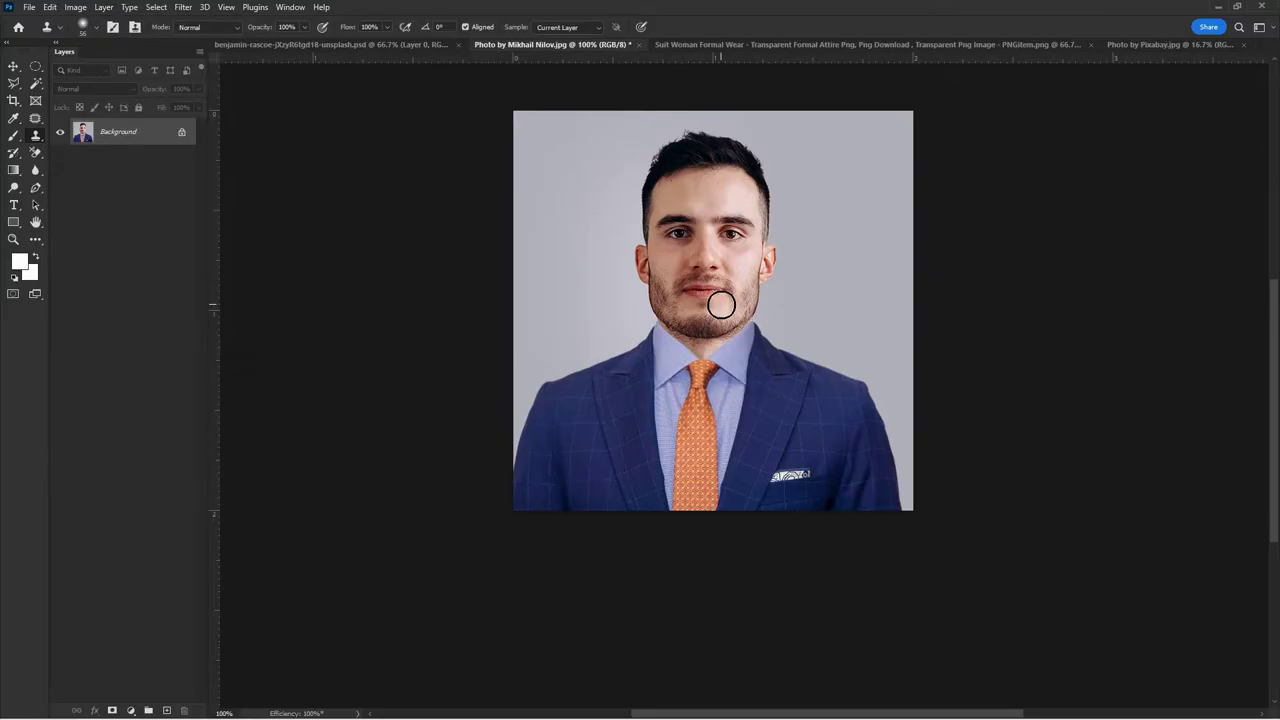
{"action": "key", "text": "z"}
{"action": "right_click", "coordinate": [684, 309]}
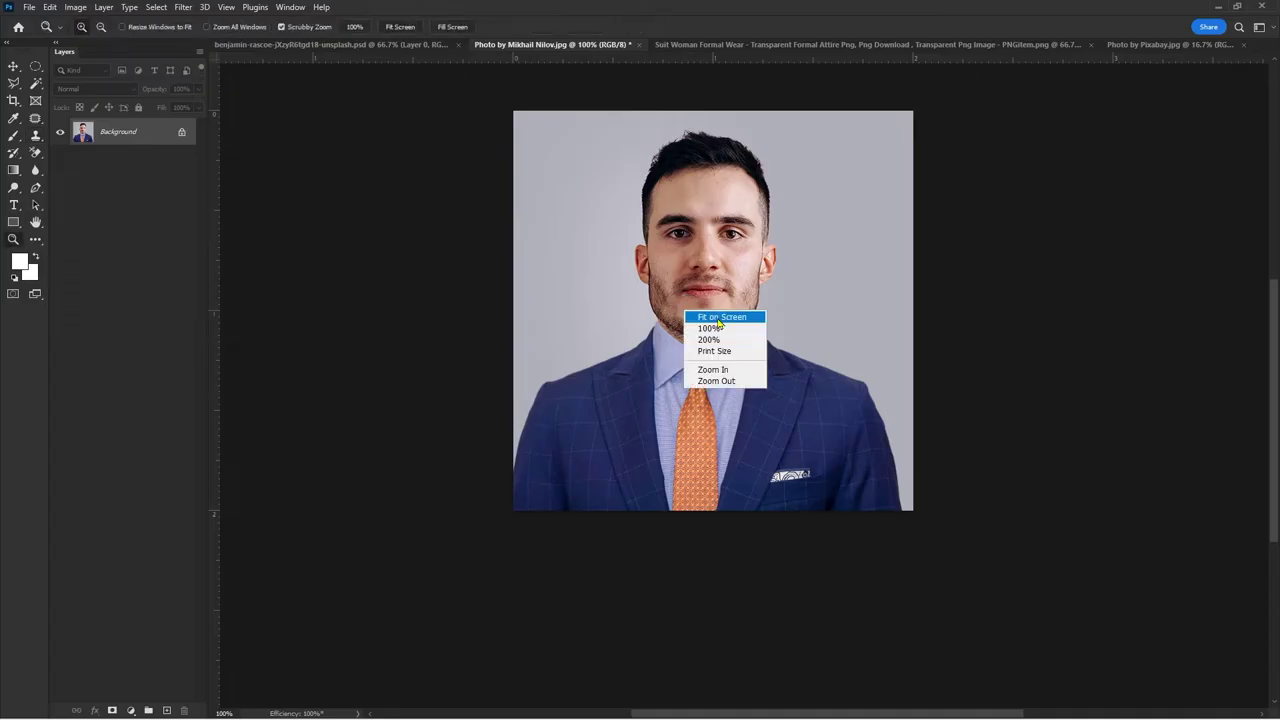
{"action": "left_click", "coordinate": [718, 318]}
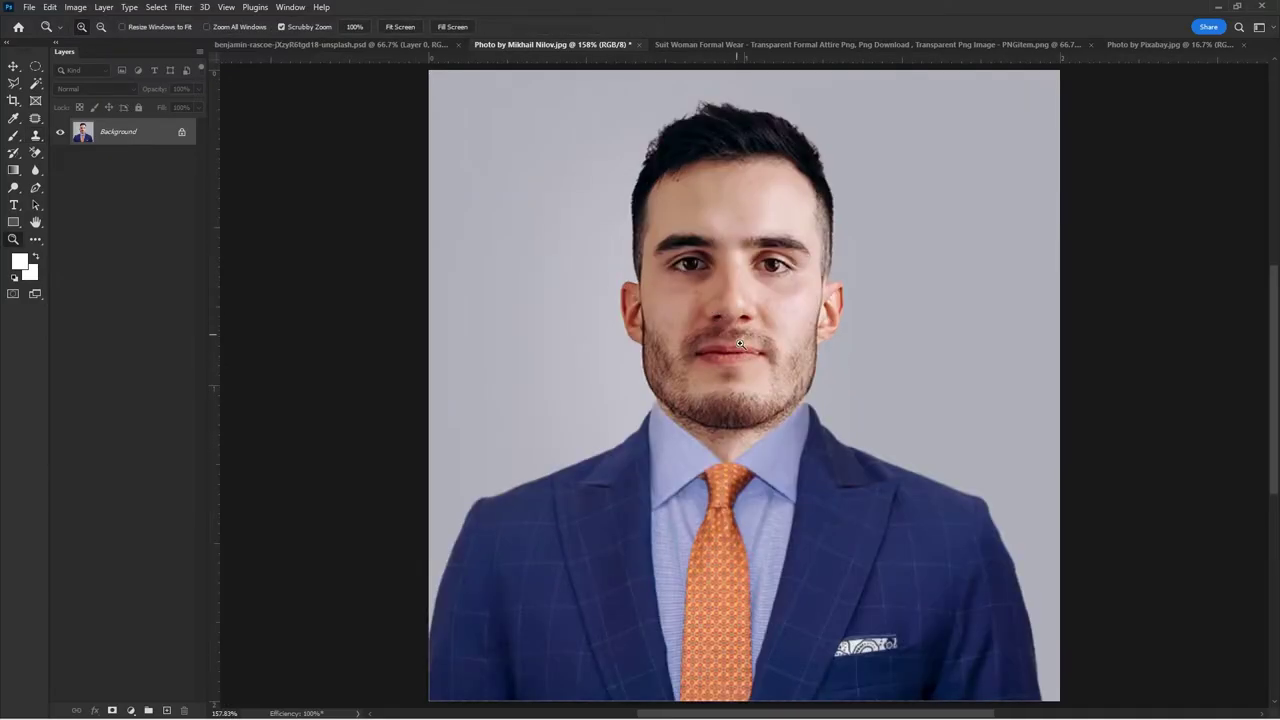
{"action": "left_click", "coordinate": [962, 583], "text": "alt"}
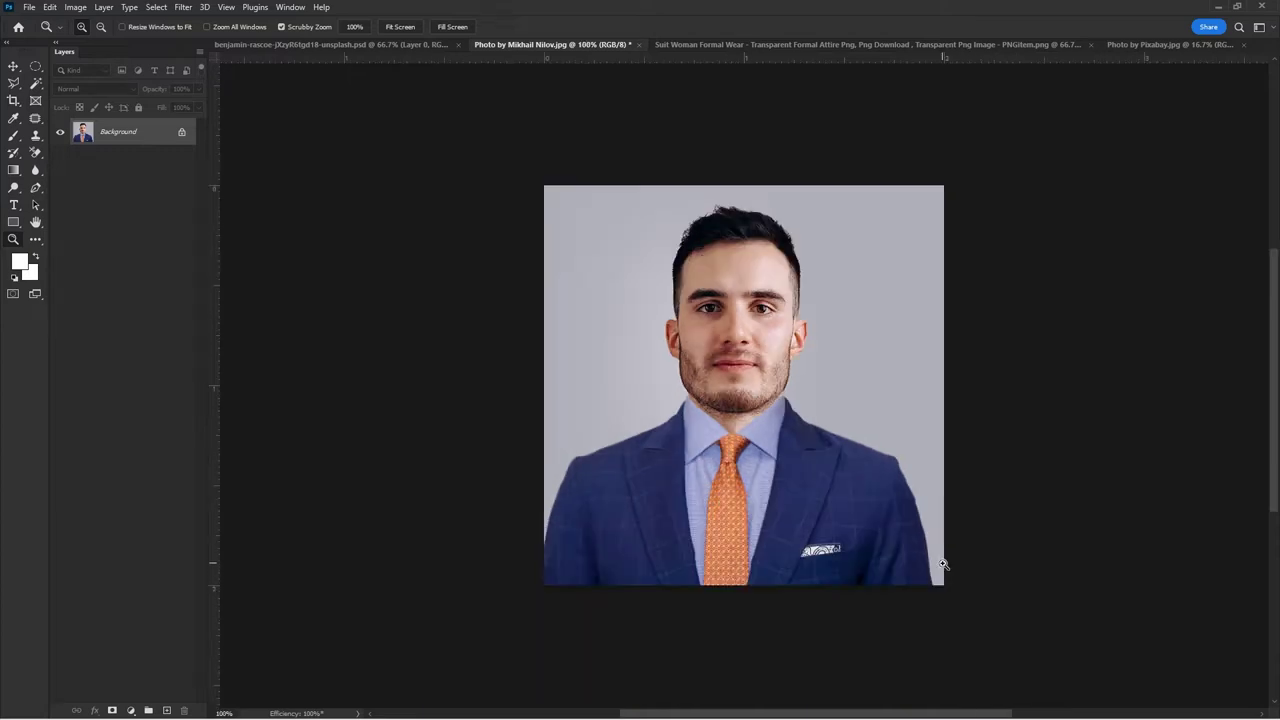
Size and tilt a 2 in square crop, apply it, then undo it.
{"action": "key", "text": "c"}
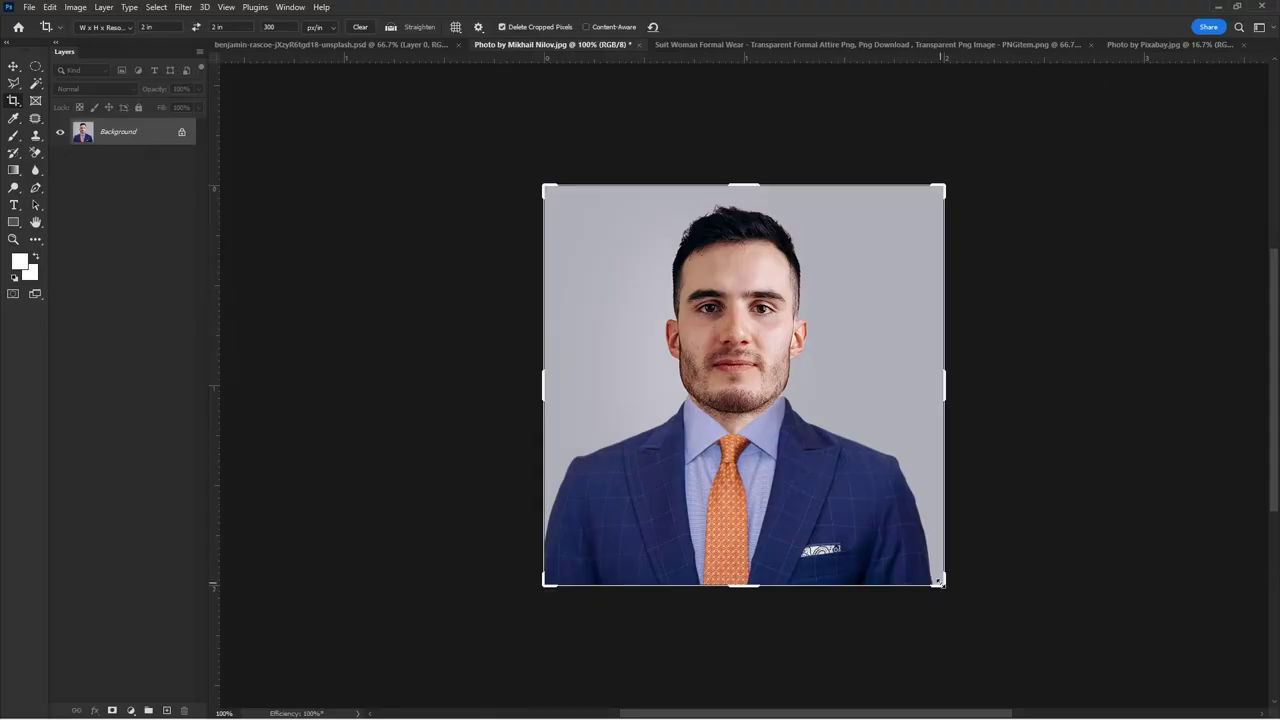
{"action": "left_click_drag", "start_coordinate": [942, 586], "coordinate": [962, 558]}
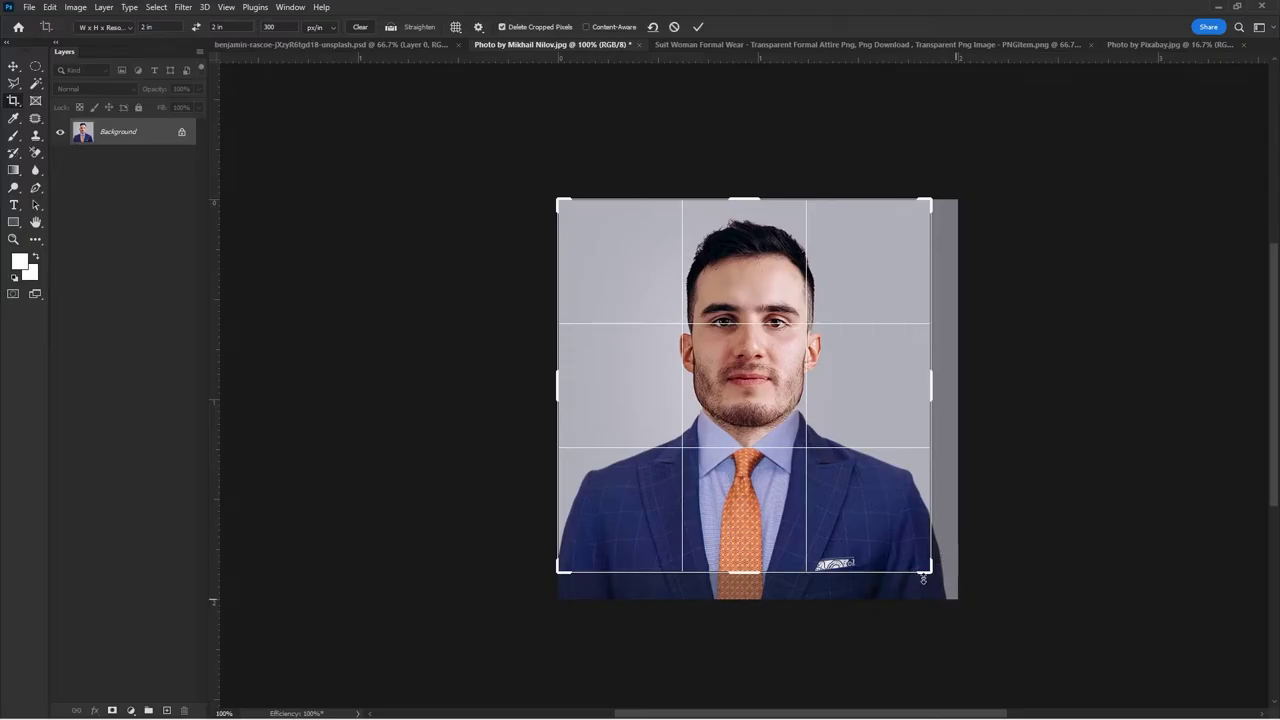
{"action": "left_click_drag", "start_coordinate": [567, 577], "coordinate": [572, 566]}
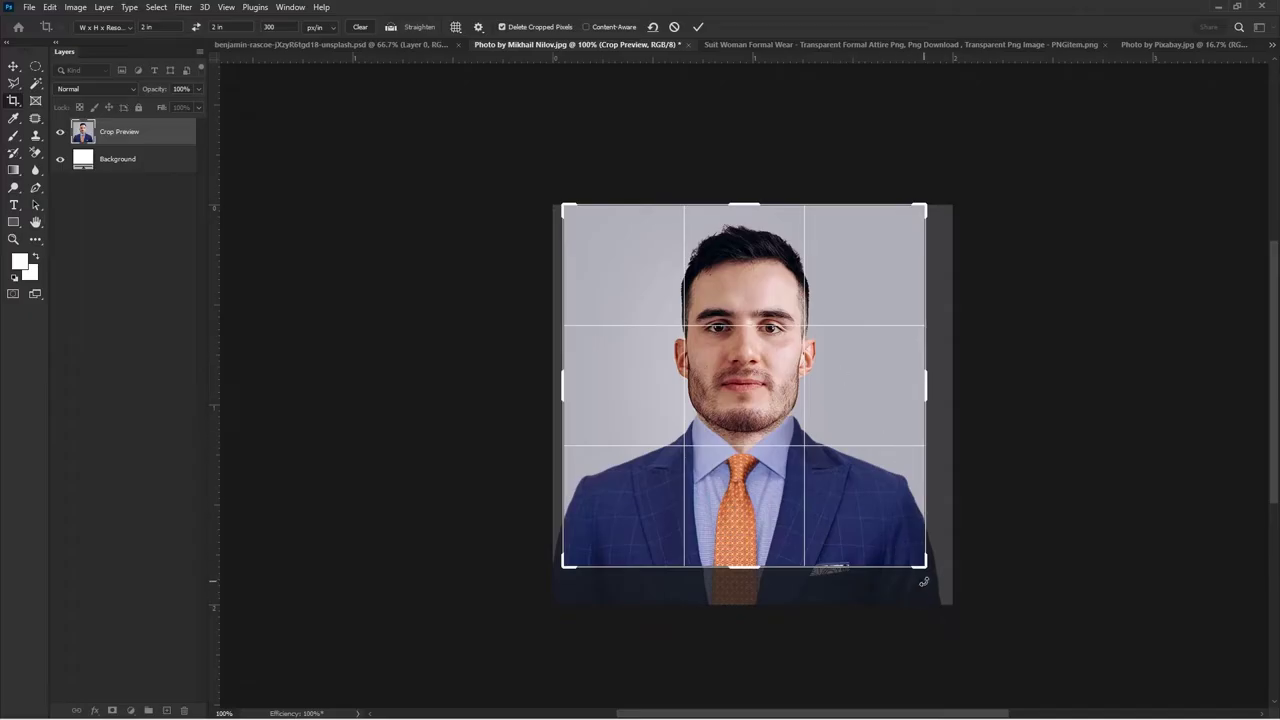
{"action": "mouse_move", "coordinate": [921, 582]}
{"action": "left_mouse_down"}
{"action": "mouse_move", "coordinate": [933, 578]}
{"action": "mouse_move", "coordinate": [905, 596]}
{"action": "left_mouse_up"}
{"action": "mouse_move", "coordinate": [932, 581]}
{"action": "left_mouse_down"}
{"action": "mouse_move", "coordinate": [916, 587]}
{"action": "mouse_move", "coordinate": [930, 584]}
{"action": "left_mouse_up"}
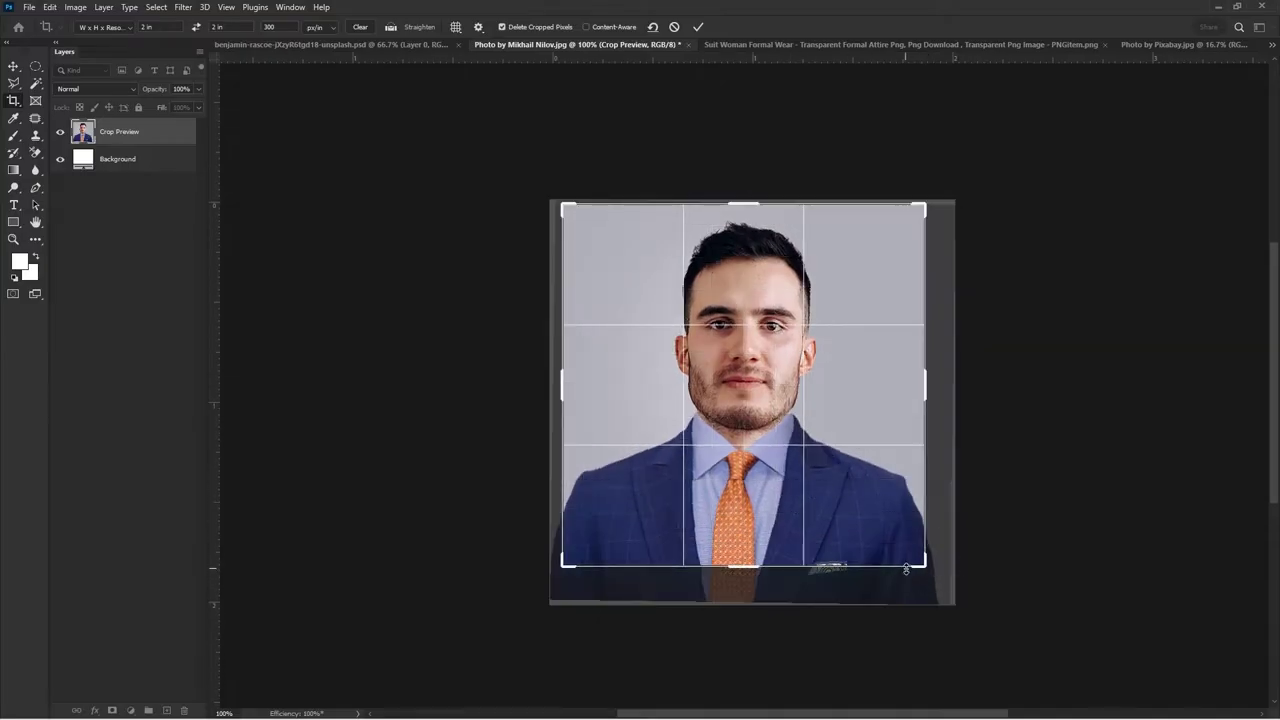
{"action": "key", "text": "Return"}
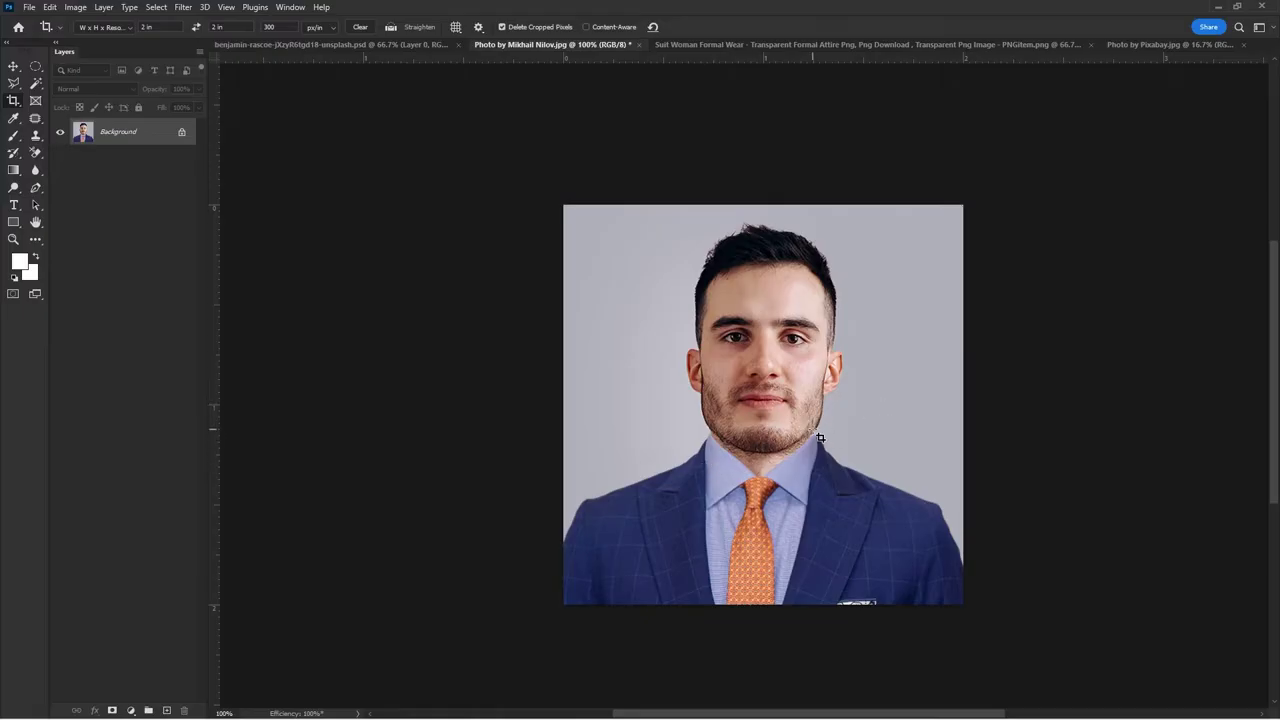
{"action": "key", "text": "ctrl+z"}
{"action": "key", "text": "ctrl+z"}
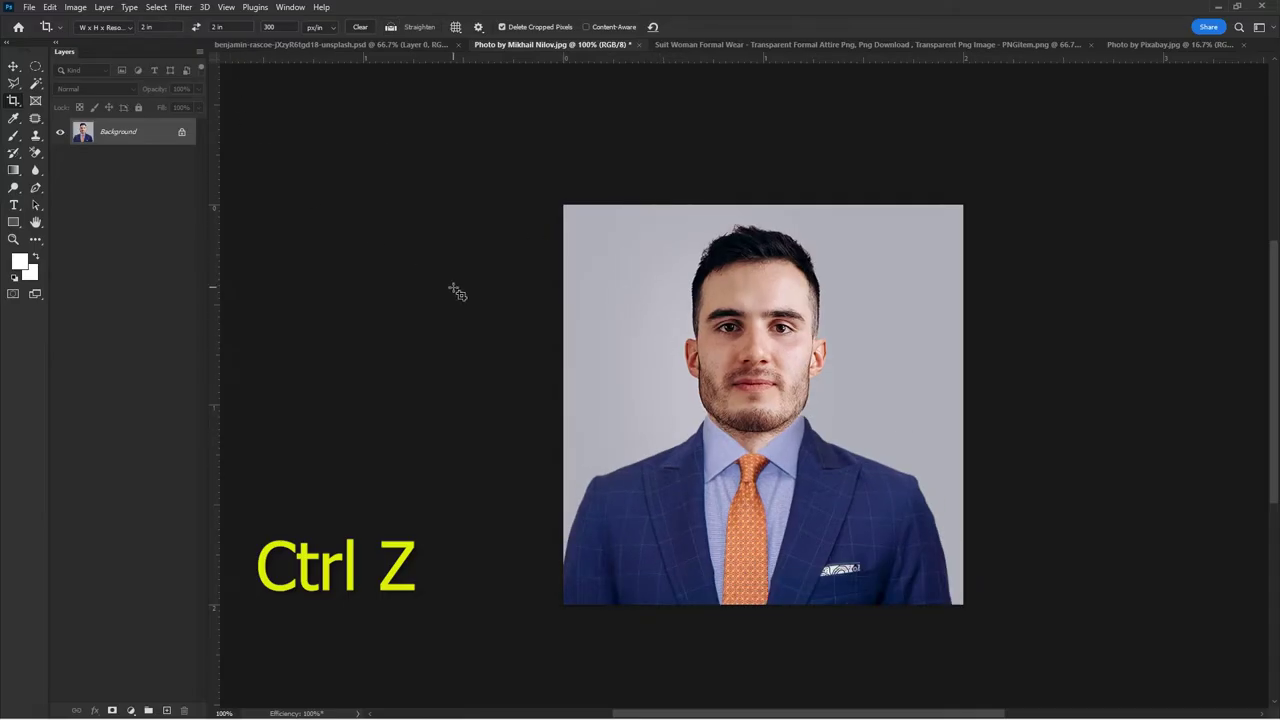
Recrop to a slightly tighter 2 in square at 300 px/in, framing head and shoulders.
{"action": "left_click", "coordinate": [692, 330]}
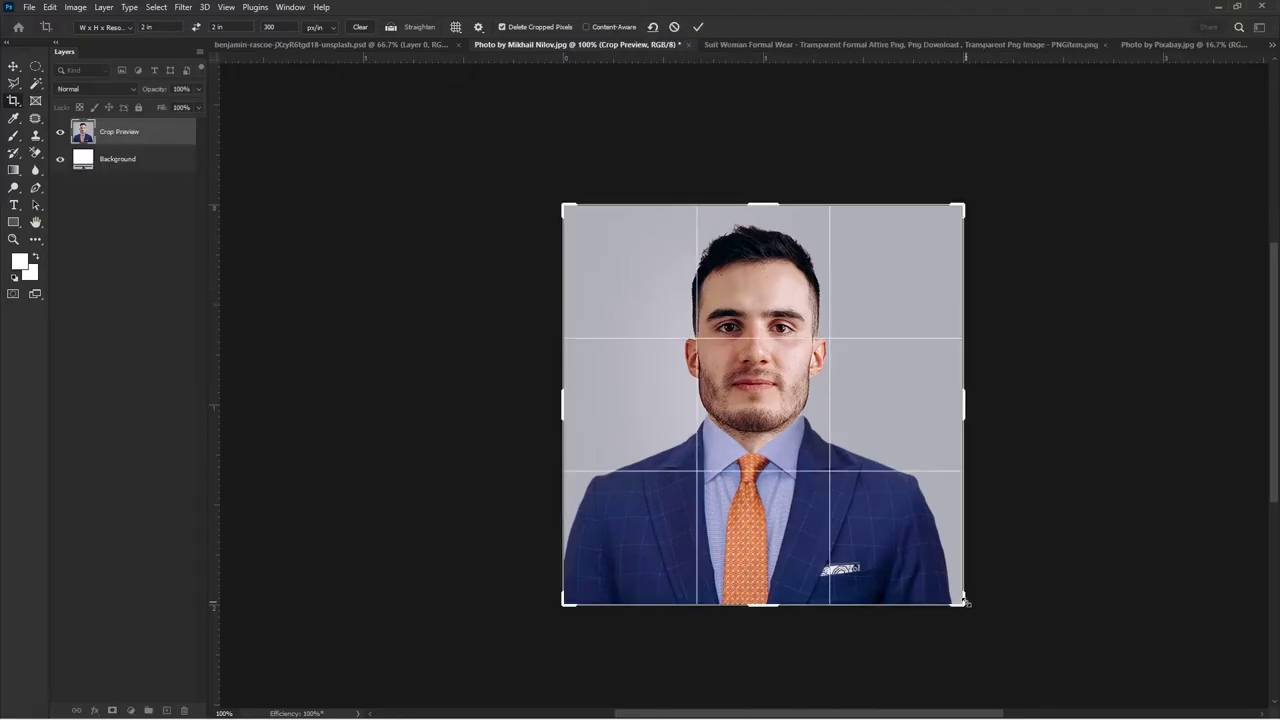
{"action": "mouse_move", "coordinate": [966, 603]}
{"action": "left_mouse_down"}
{"action": "mouse_move", "coordinate": [955, 595]}
{"action": "mouse_move", "coordinate": [976, 598]}
{"action": "left_mouse_up"}
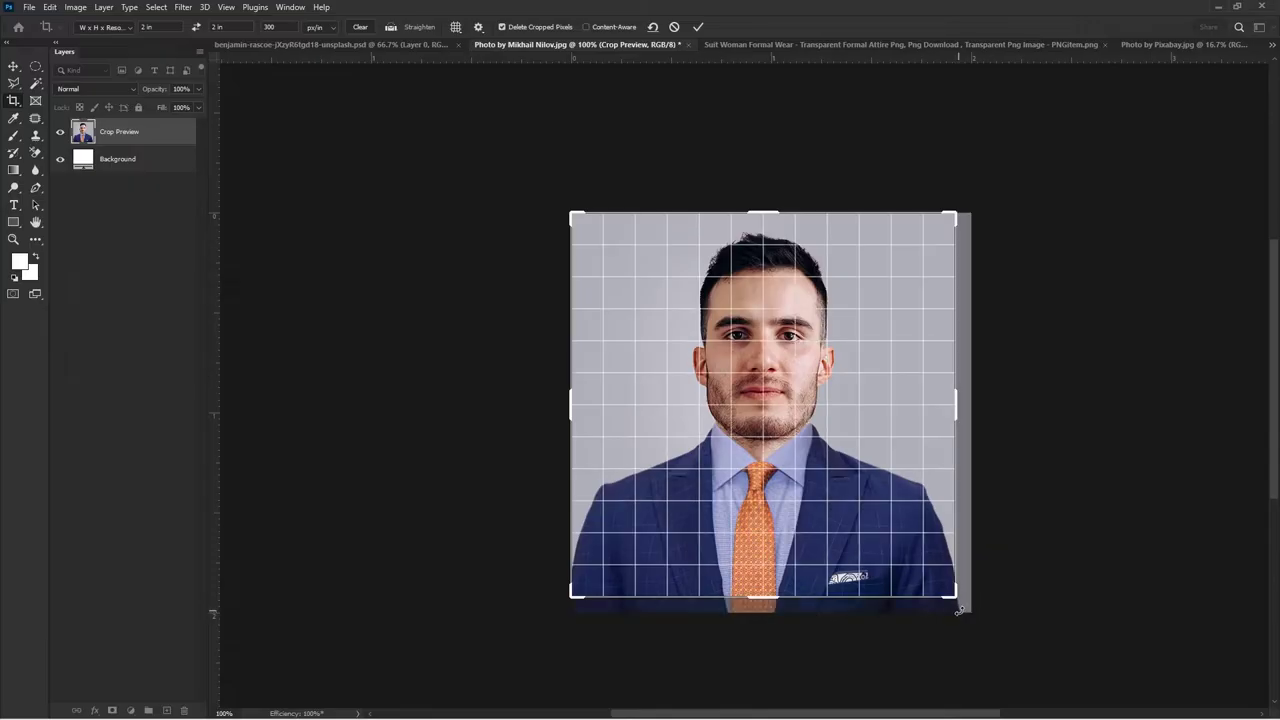
{"action": "left_click_drag", "start_coordinate": [572, 597], "coordinate": [580, 596]}
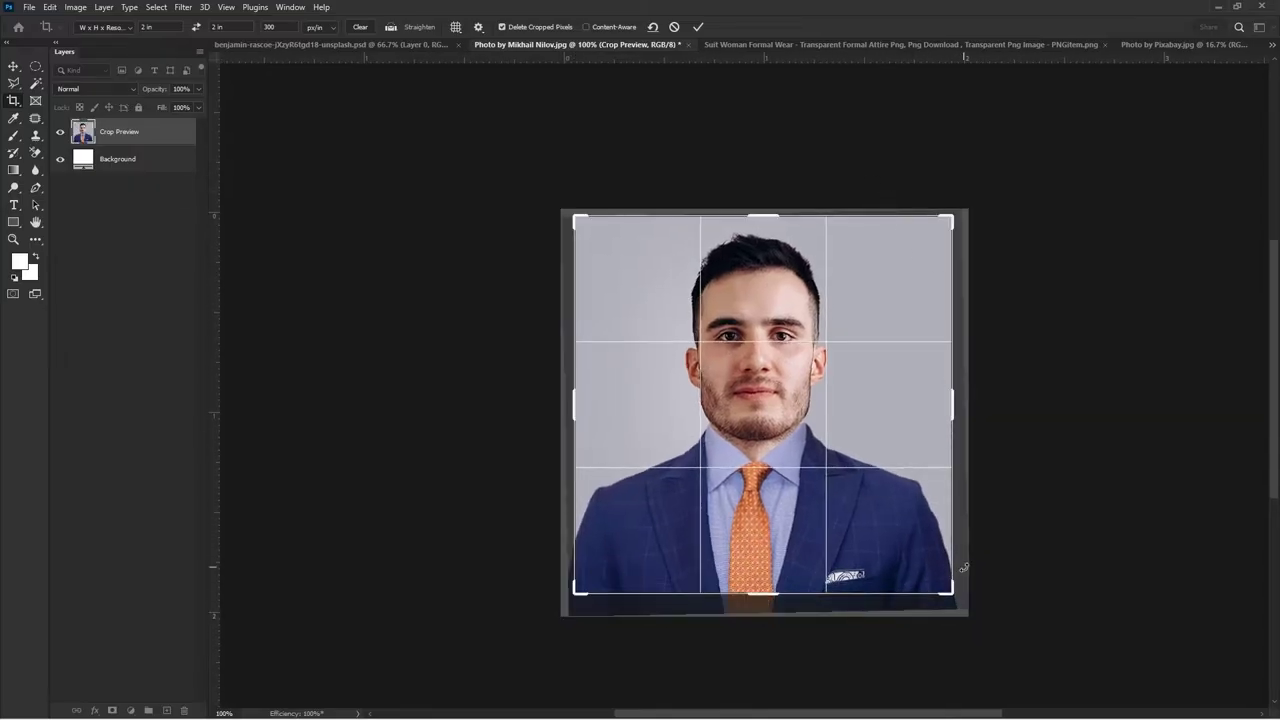
{"action": "left_click_drag", "start_coordinate": [953, 594], "coordinate": [946, 592]}
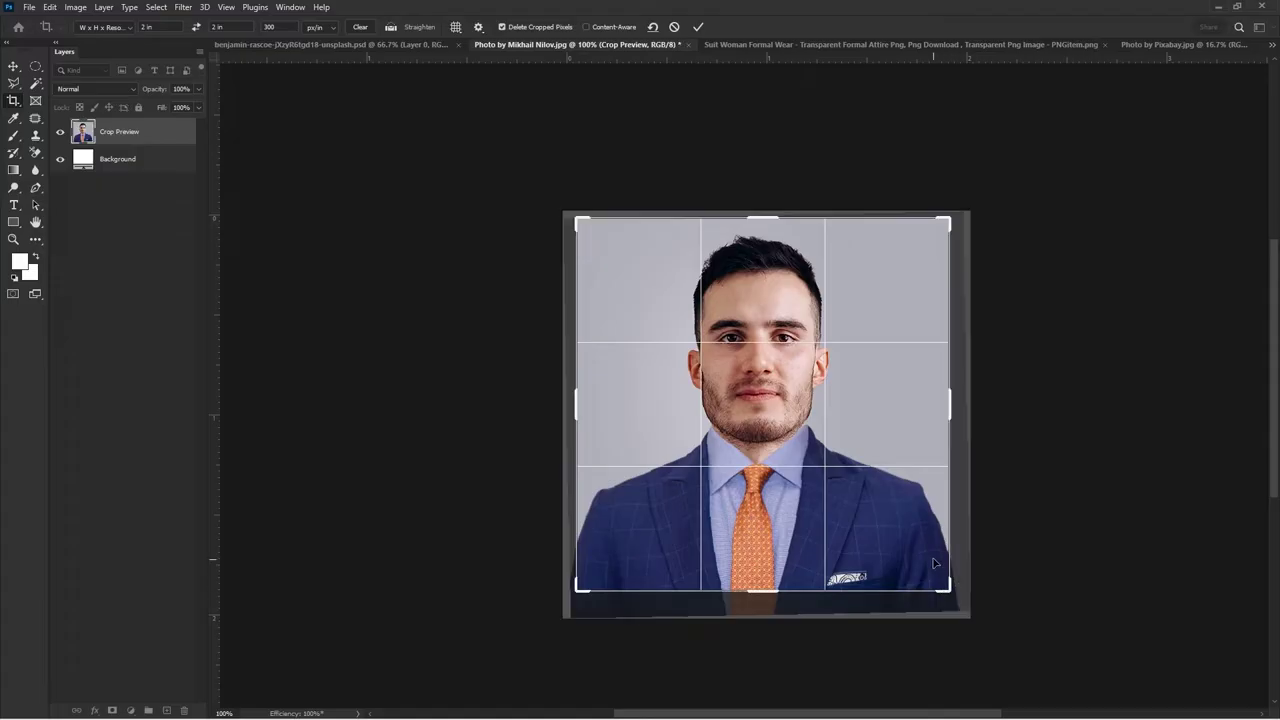
{"action": "key", "text": "Return"}
{"action": "key", "text": "v"}
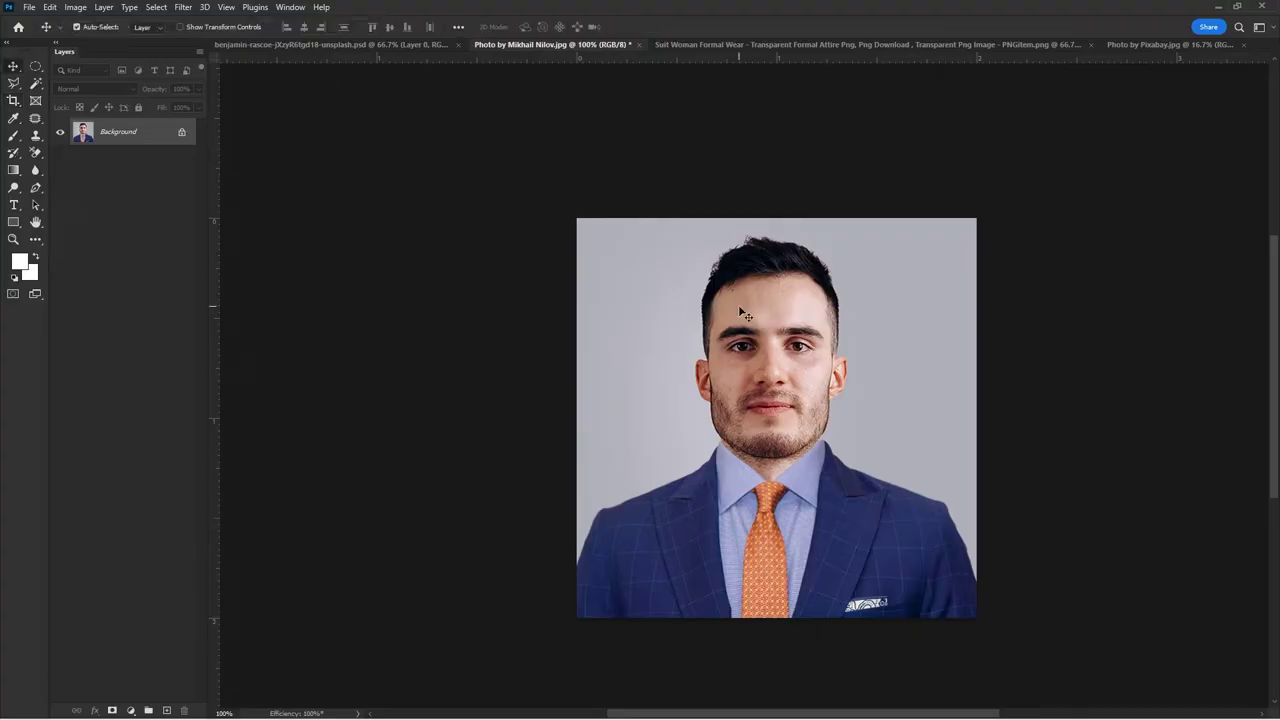
Open the woman's yellow-background photo, trial-drop the suit cutout onto it, then delete that layer.
{"action": "left_click", "coordinate": [1151, 45]}
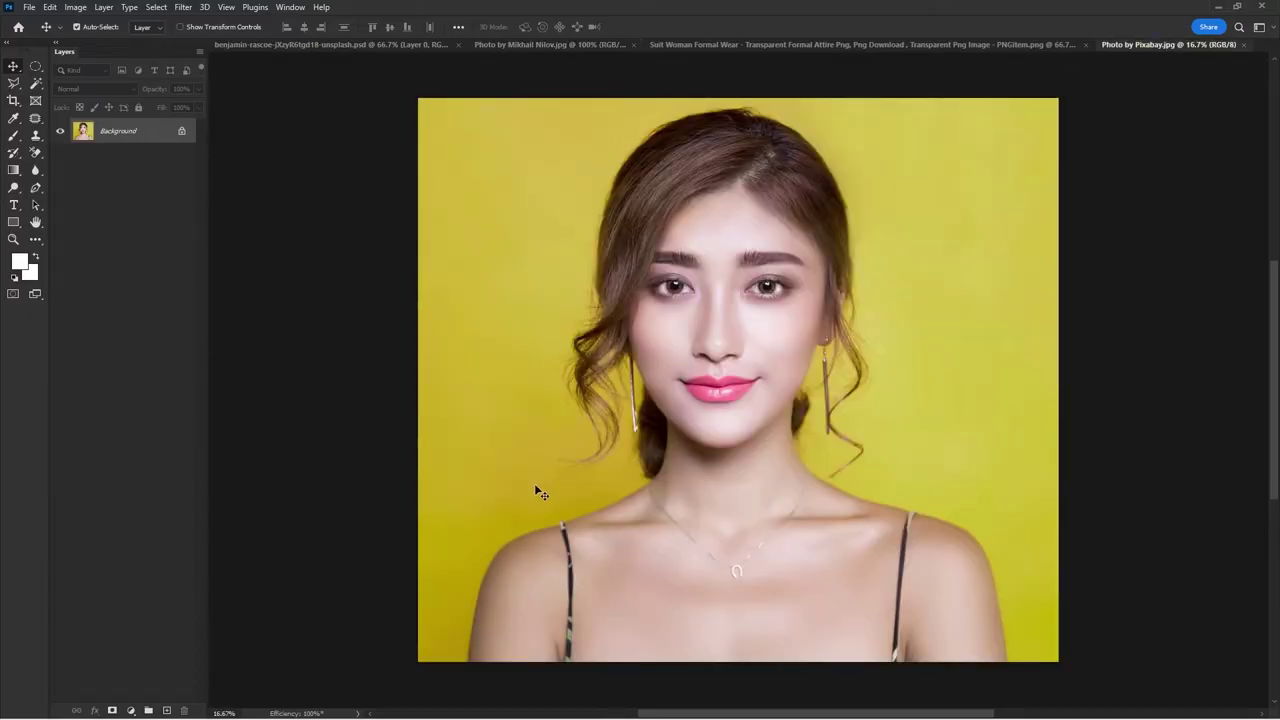
{"action": "key", "text": "ctrl+minus"}
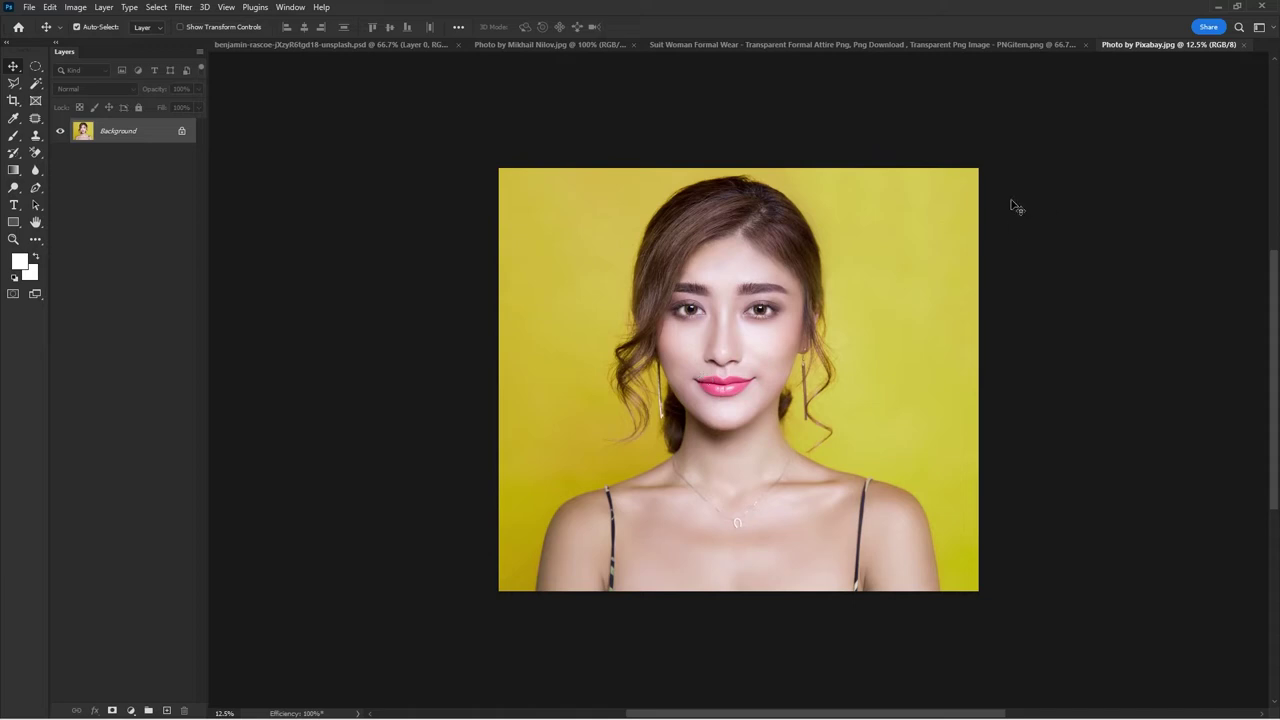
{"action": "left_click", "coordinate": [798, 48]}
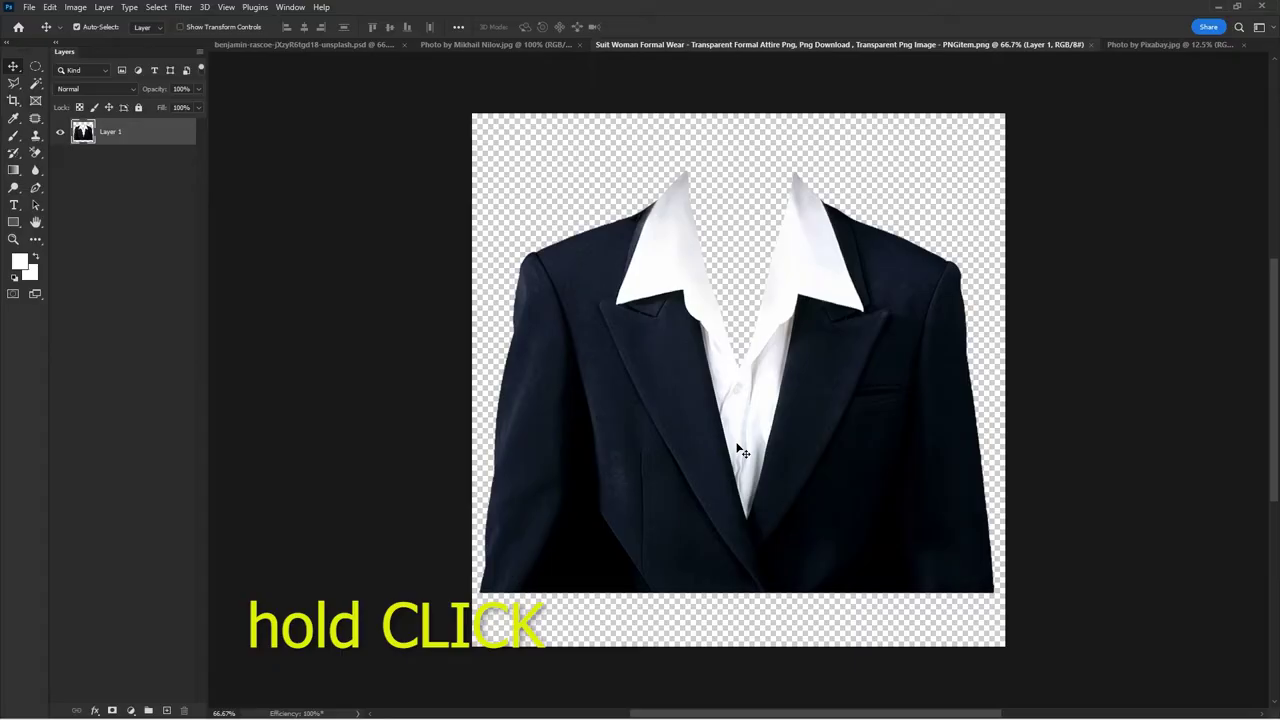
{"action": "left_click_drag", "start_coordinate": [740, 450], "coordinate": [1152, 46]}
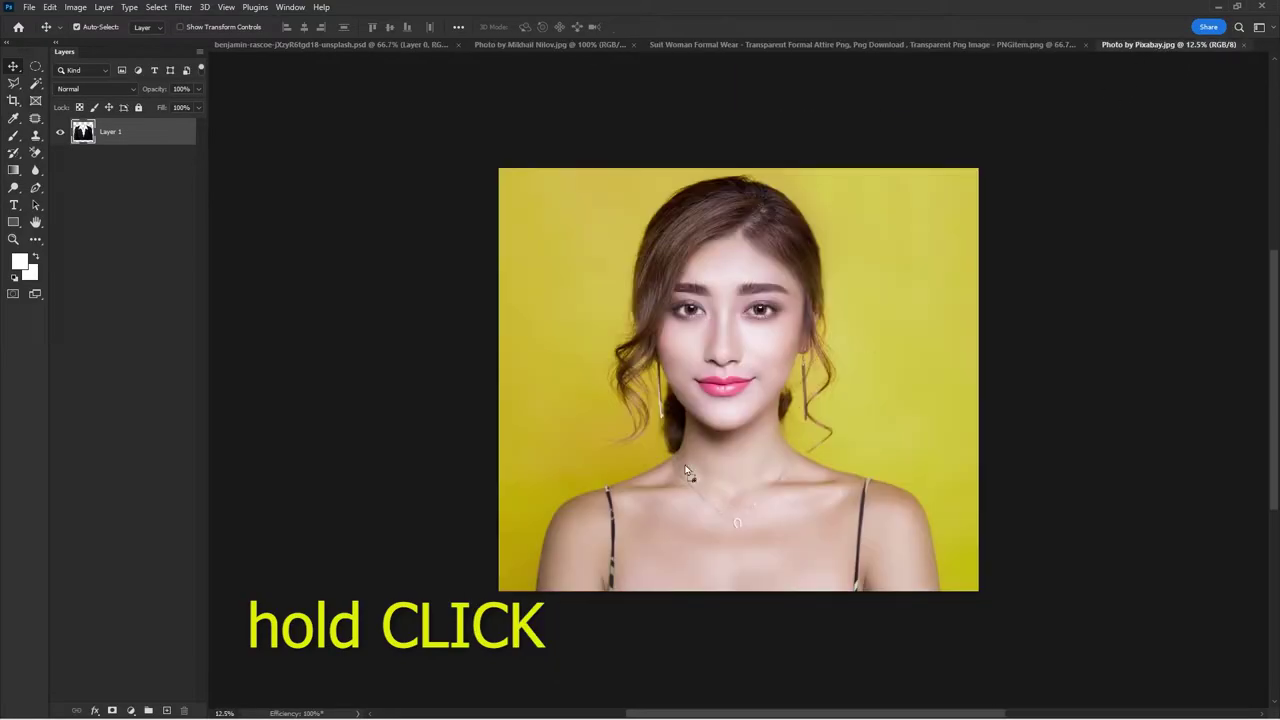
{"action": "left_click_drag", "start_coordinate": [1152, 46], "coordinate": [728, 452]}
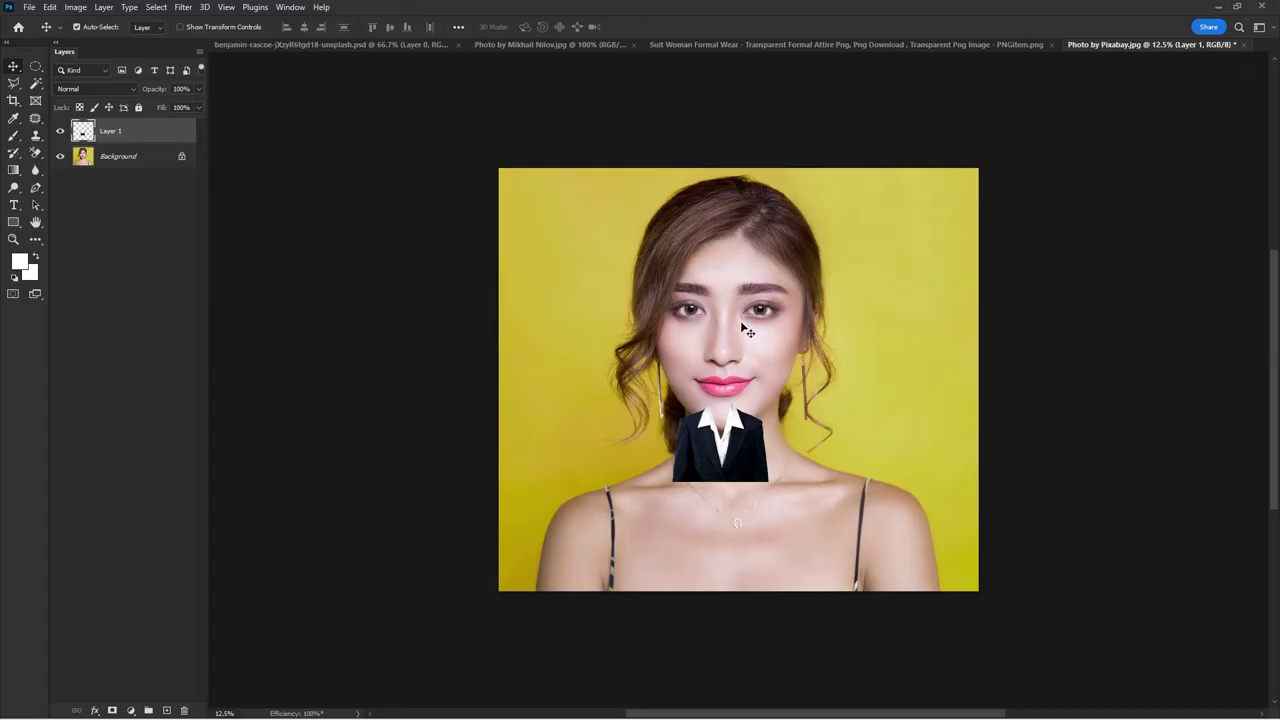
{"action": "left_click_drag", "start_coordinate": [738, 457], "coordinate": [767, 447]}
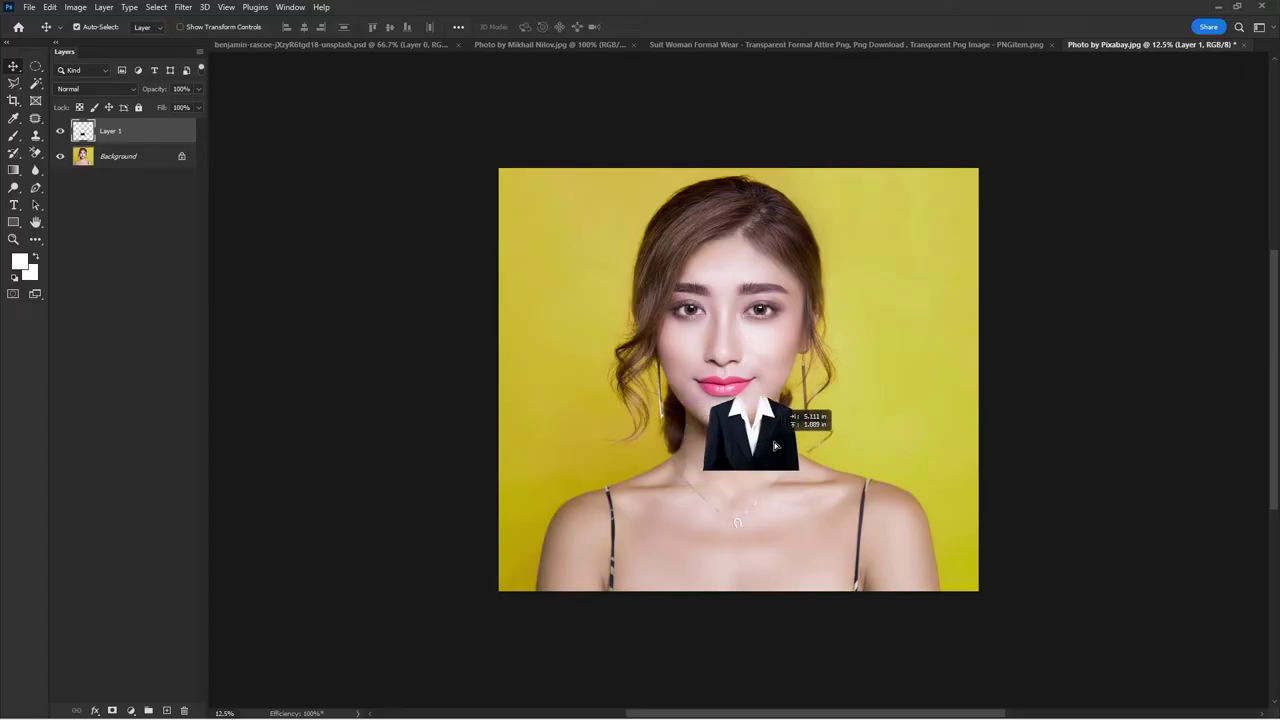
{"action": "key", "text": "Delete"}
{"action": "key", "text": "c"}
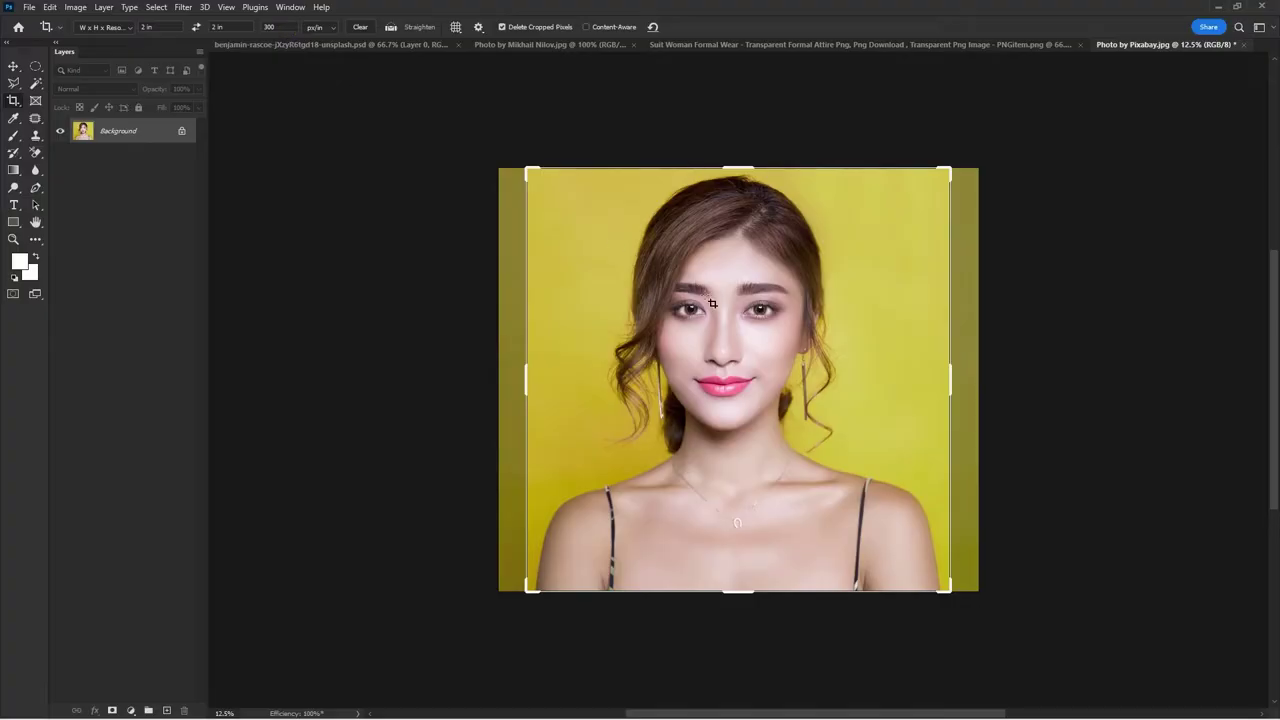
Apply the 2 in square crop to the woman's portrait, then fit it on screen and view at 100%.
{"action": "left_click", "coordinate": [760, 388]}
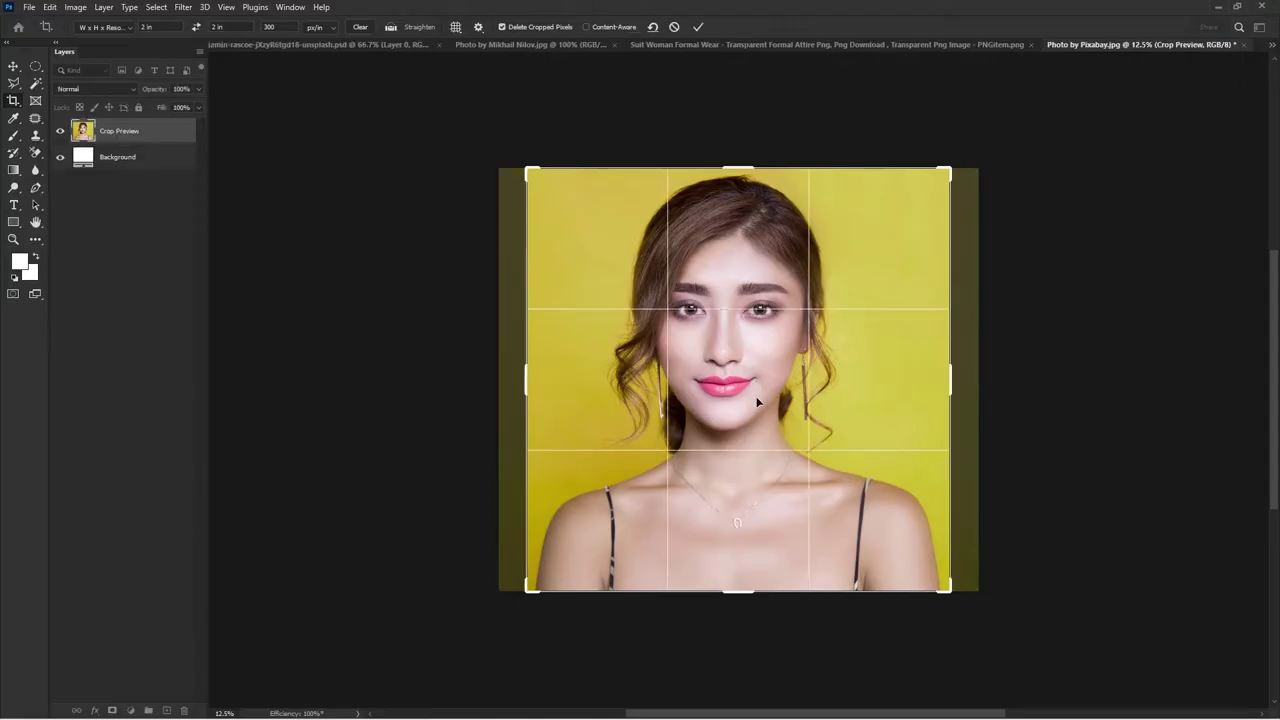
{"action": "key", "text": "Return"}
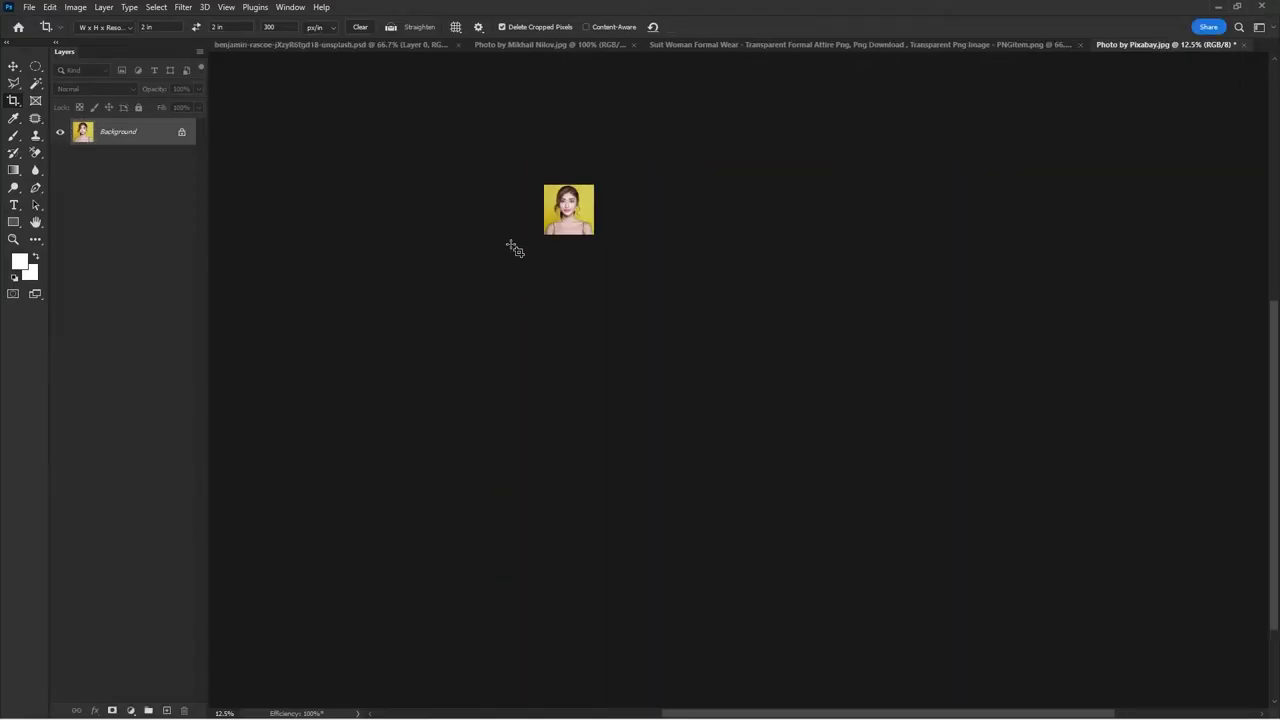
{"action": "key", "text": "z"}
{"action": "right_click", "coordinate": [556, 209]}
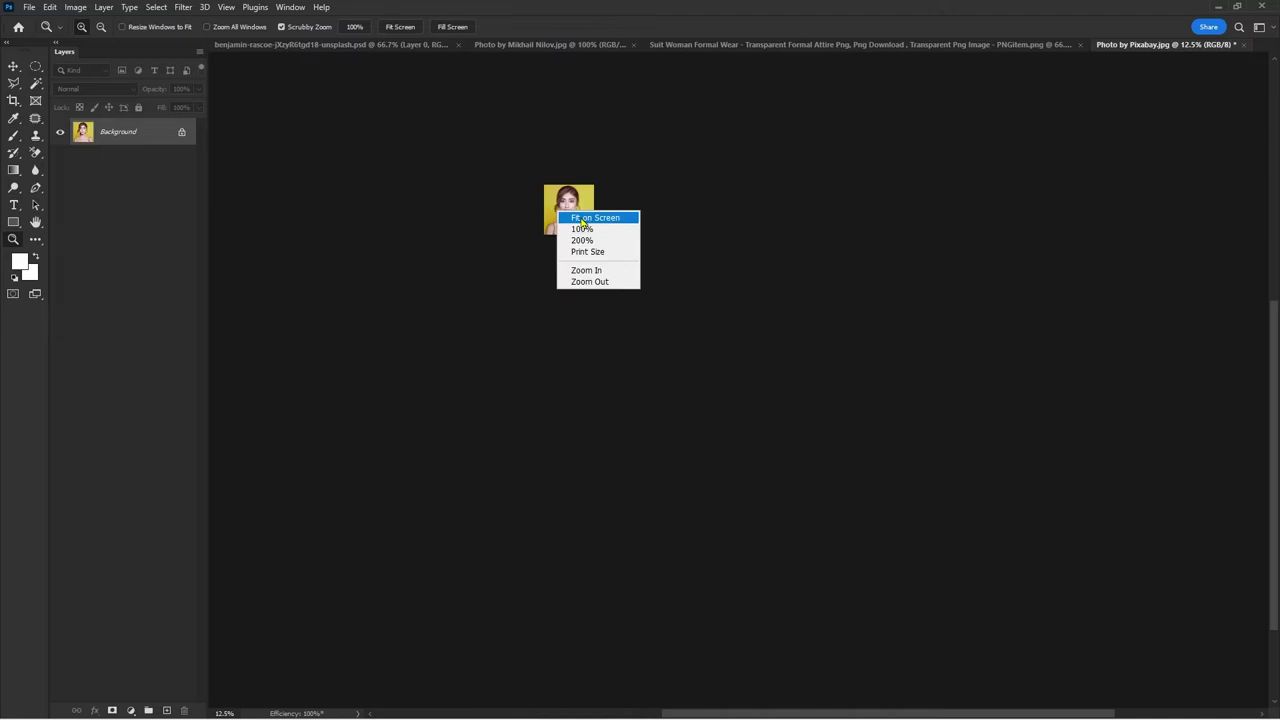
{"action": "left_click", "coordinate": [582, 219]}
{"action": "key", "text": "ctrl+1"}
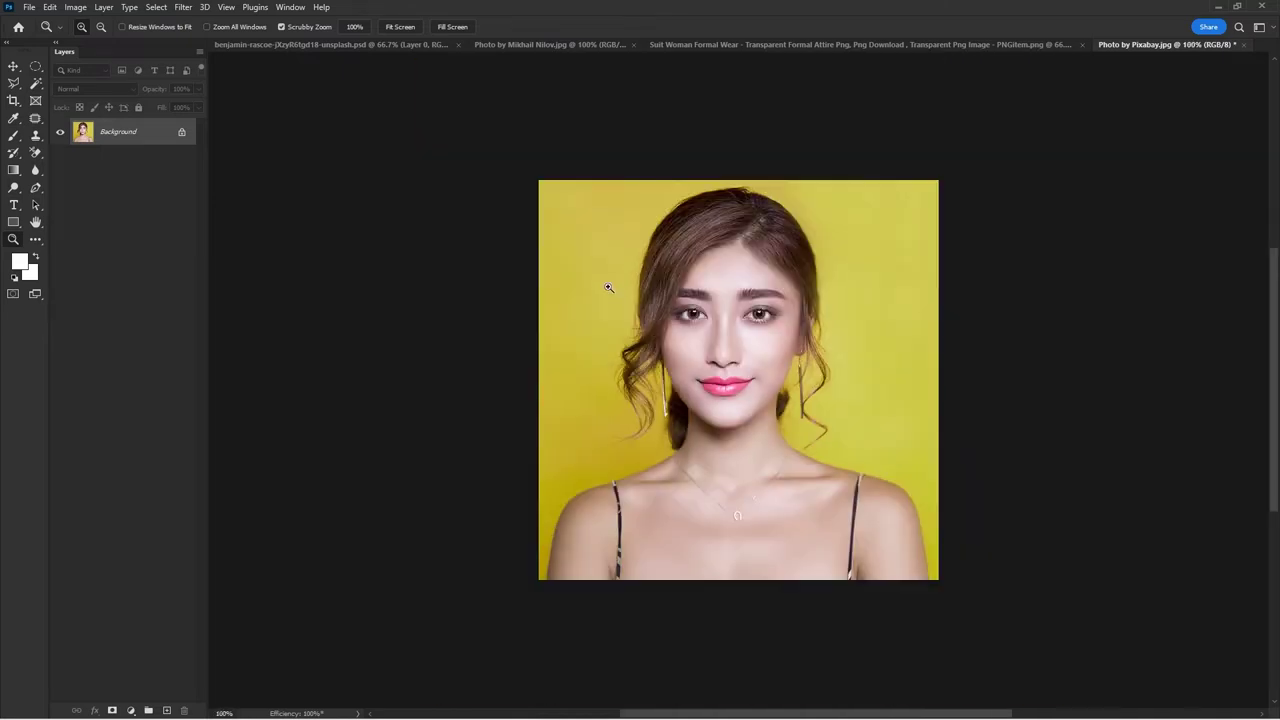
Drag the black suit layer from its document into the woman's portrait.
{"action": "key", "text": "v"}
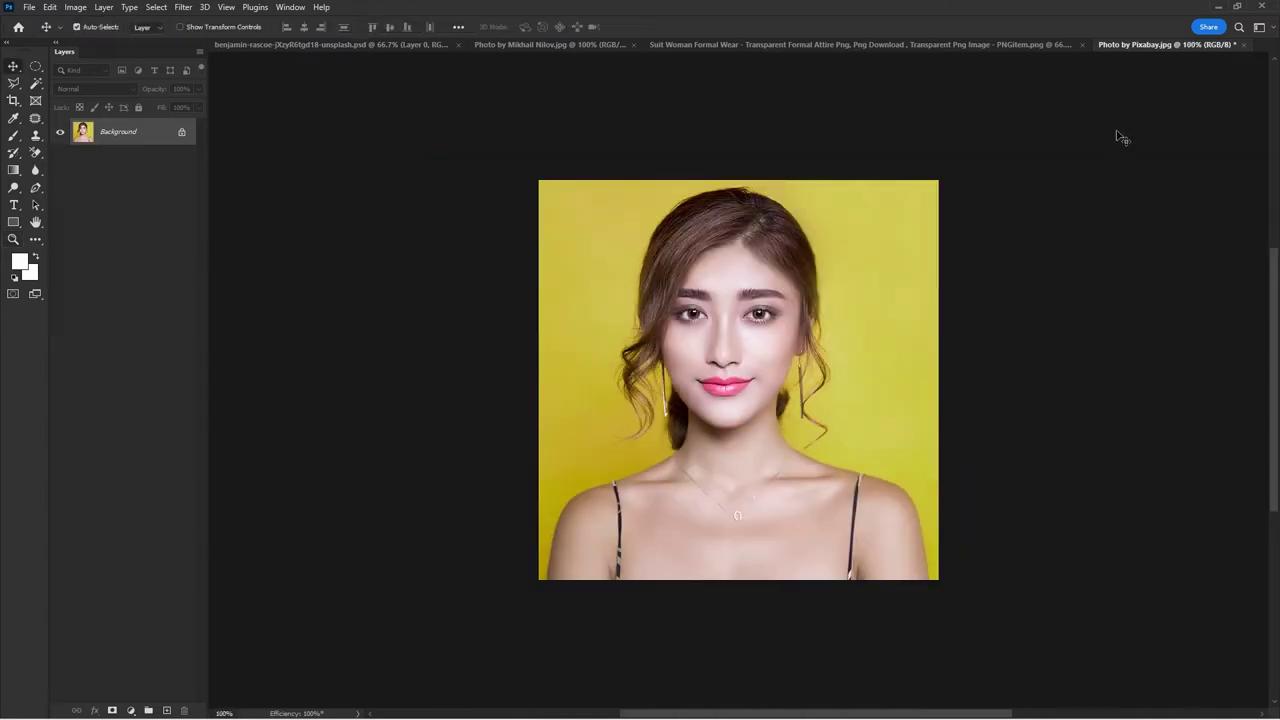
{"action": "left_click", "coordinate": [907, 46]}
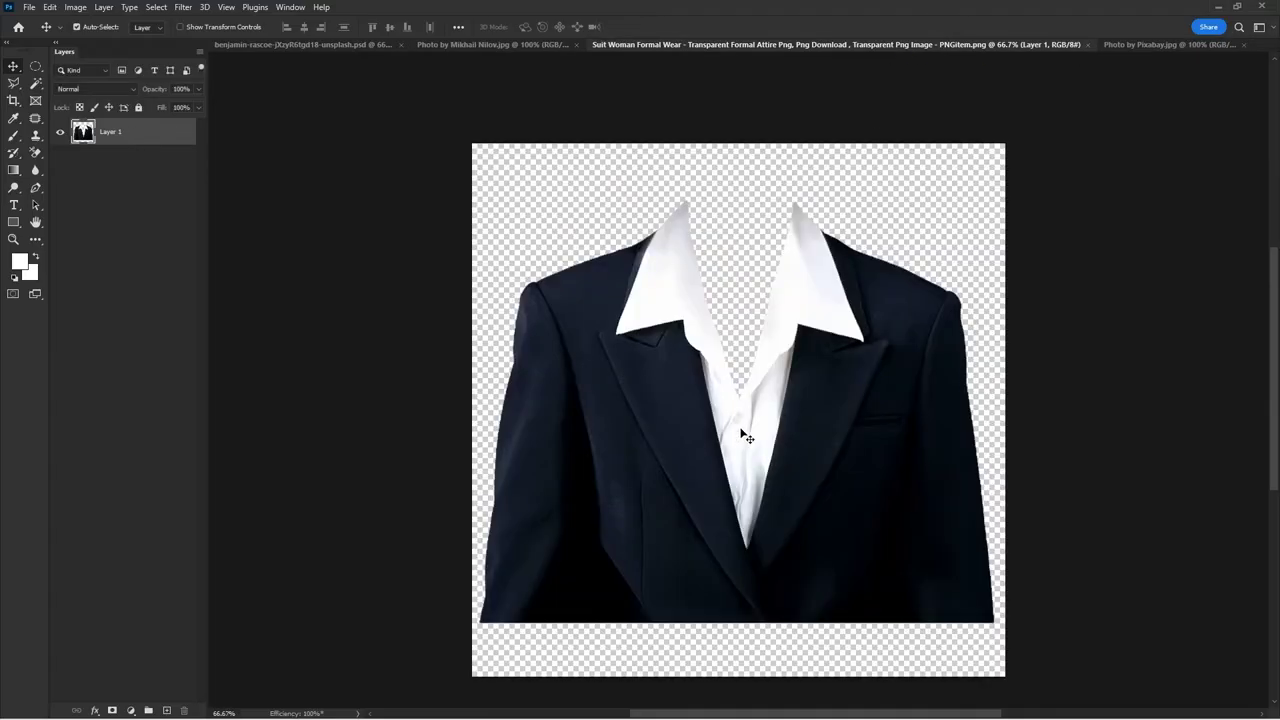
{"action": "mouse_move", "coordinate": [740, 503]}
{"action": "left_mouse_down"}
{"action": "mouse_move", "coordinate": [776, 456]}
{"action": "mouse_move", "coordinate": [731, 480]}
{"action": "left_mouse_up"}
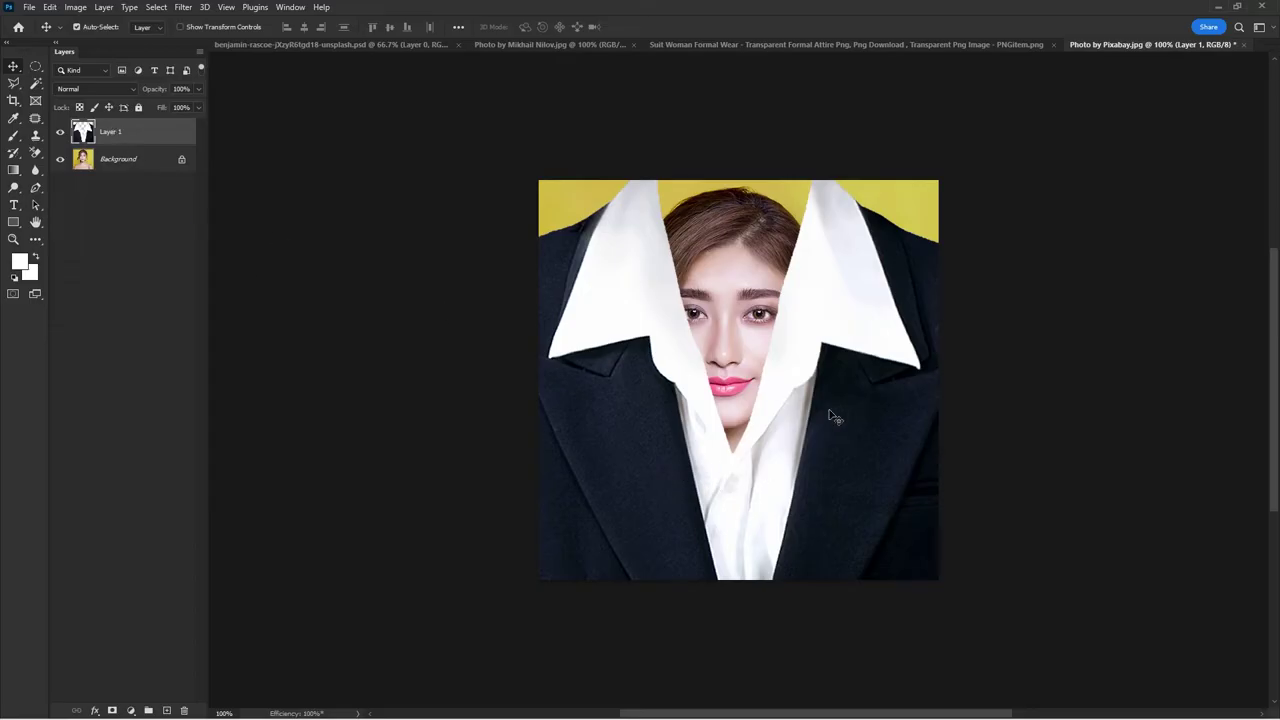
{"action": "left_click_drag", "start_coordinate": [828, 415], "coordinate": [808, 453]}
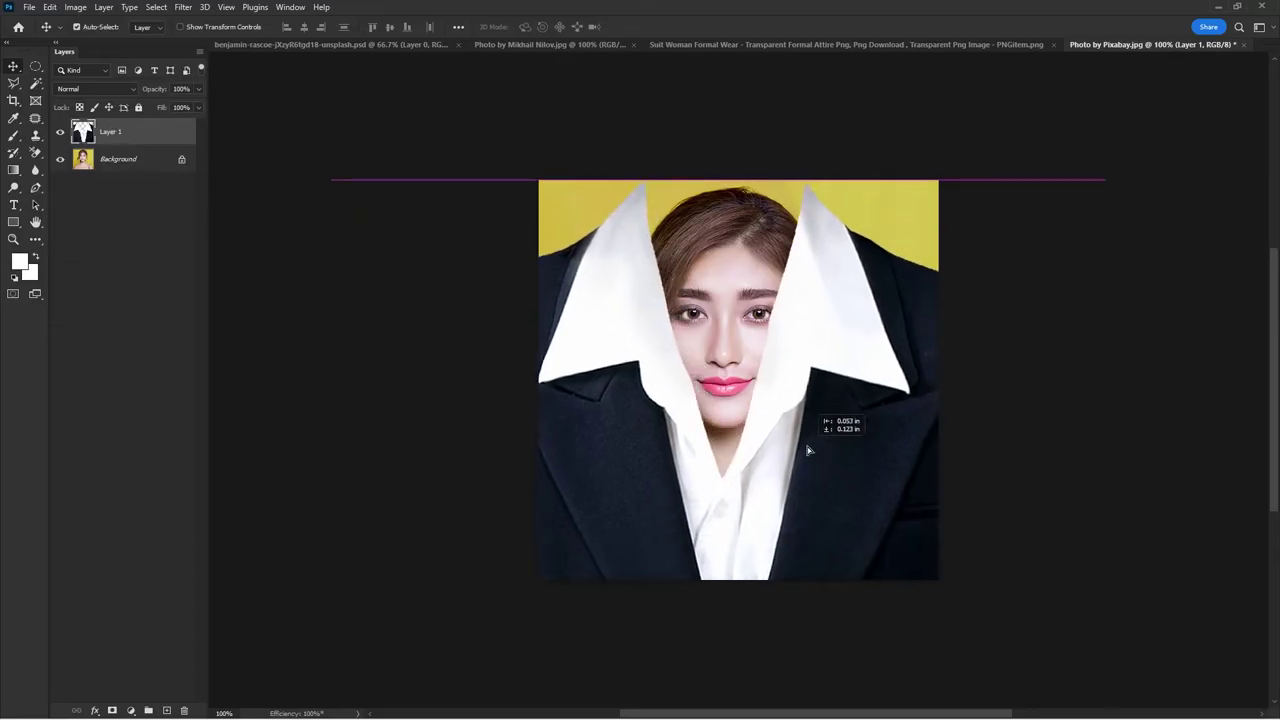
Free-transform the suit, scaling and moving it onto the woman's shoulders.
{"action": "key", "text": "ctrl+t"}
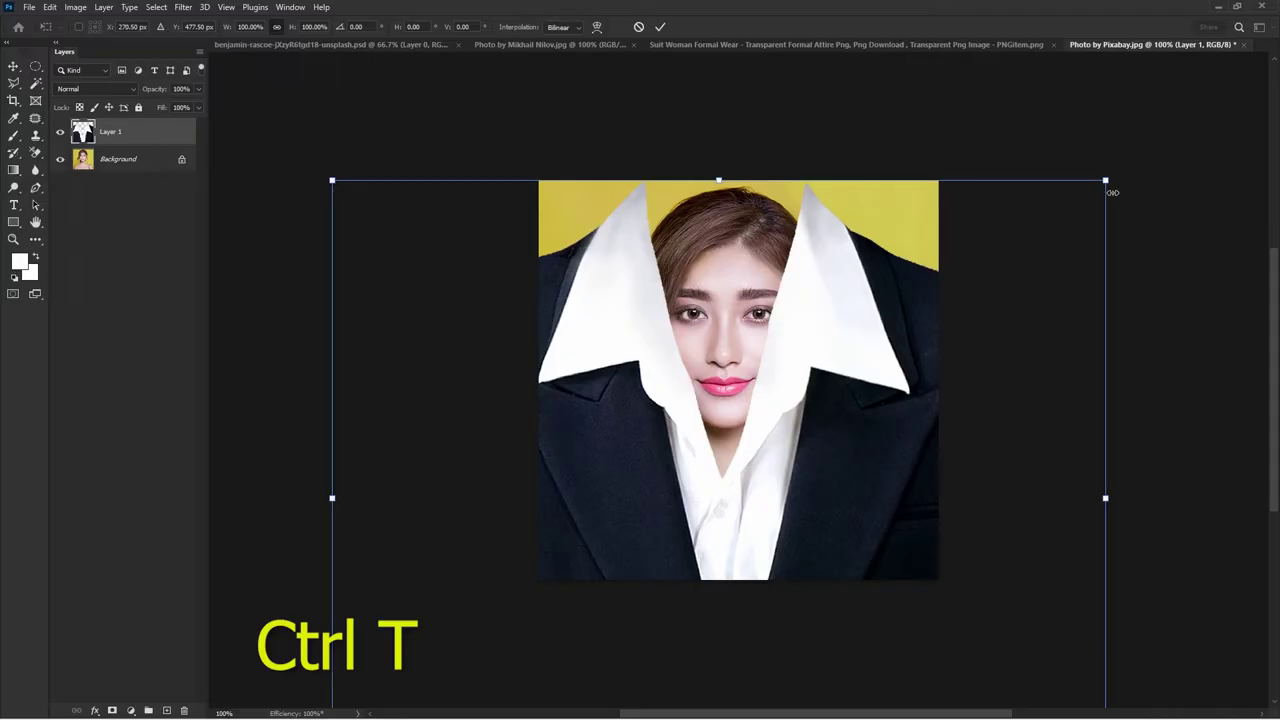
{"action": "left_click_drag", "start_coordinate": [1107, 179], "coordinate": [678, 532]}
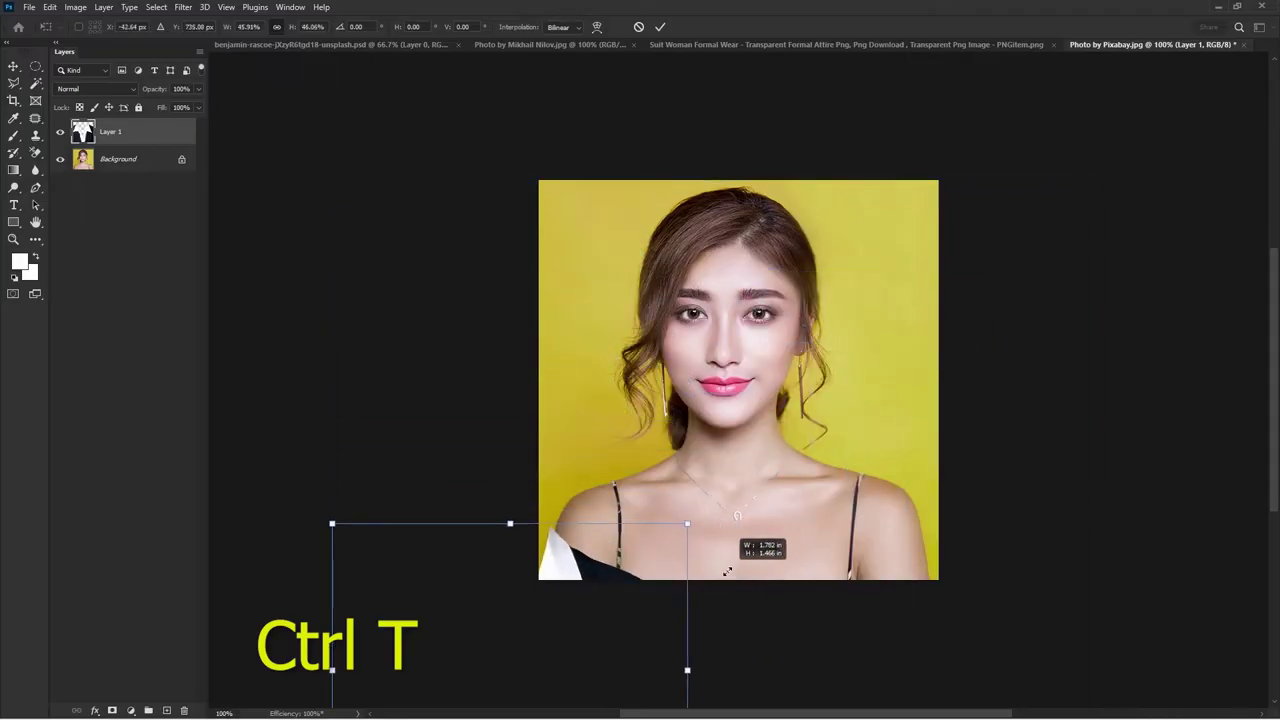
{"action": "left_click_drag", "start_coordinate": [571, 627], "coordinate": [786, 505]}
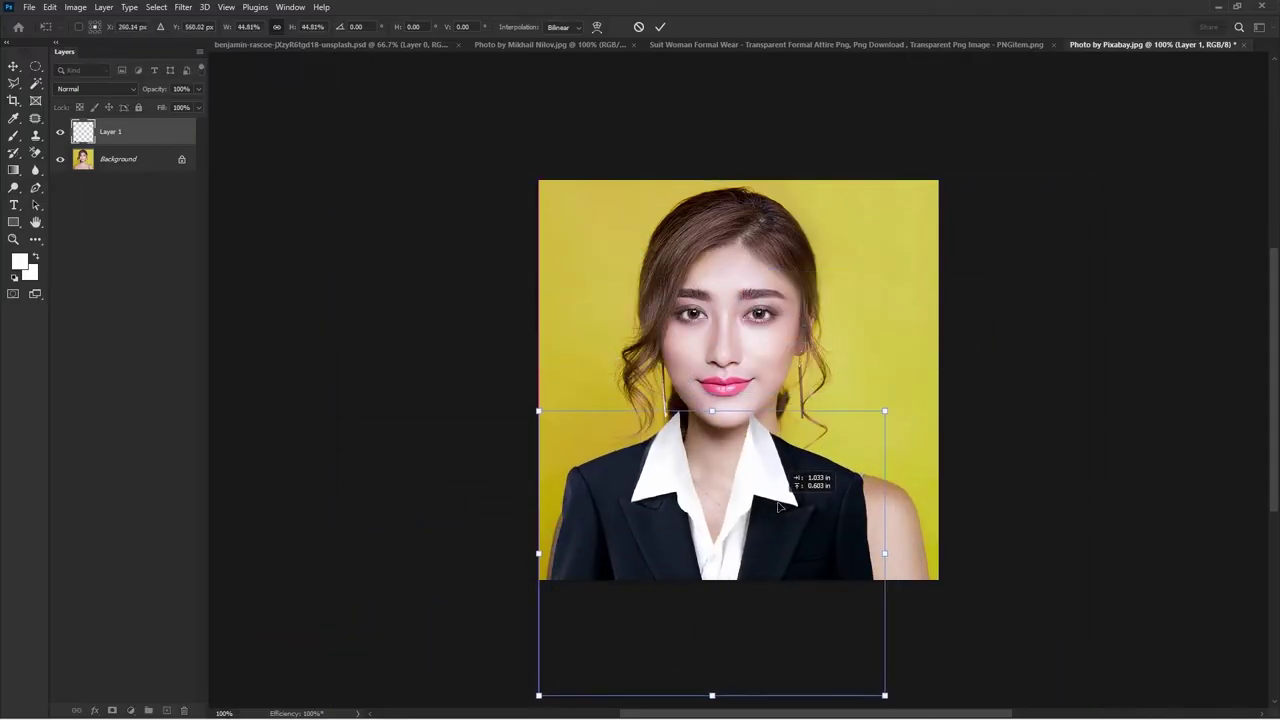
{"action": "left_click_drag", "start_coordinate": [893, 410], "coordinate": [948, 361]}
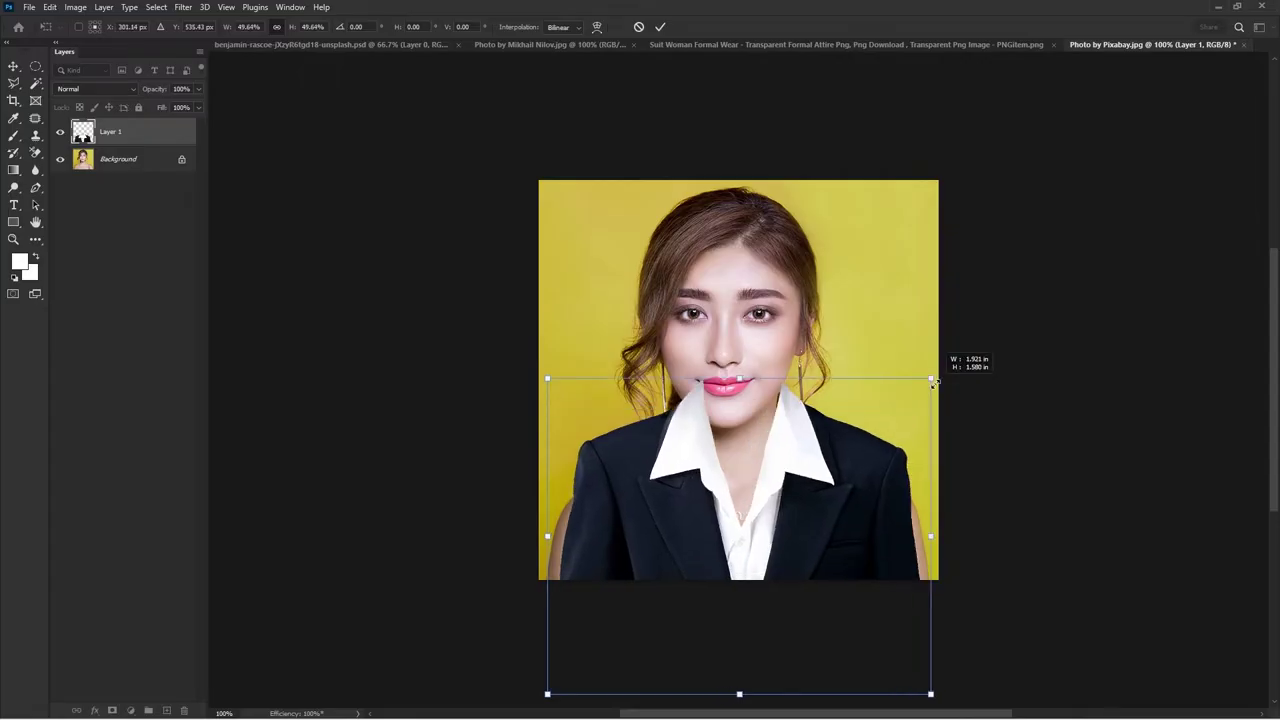
{"action": "left_click_drag", "start_coordinate": [834, 475], "coordinate": [814, 528]}
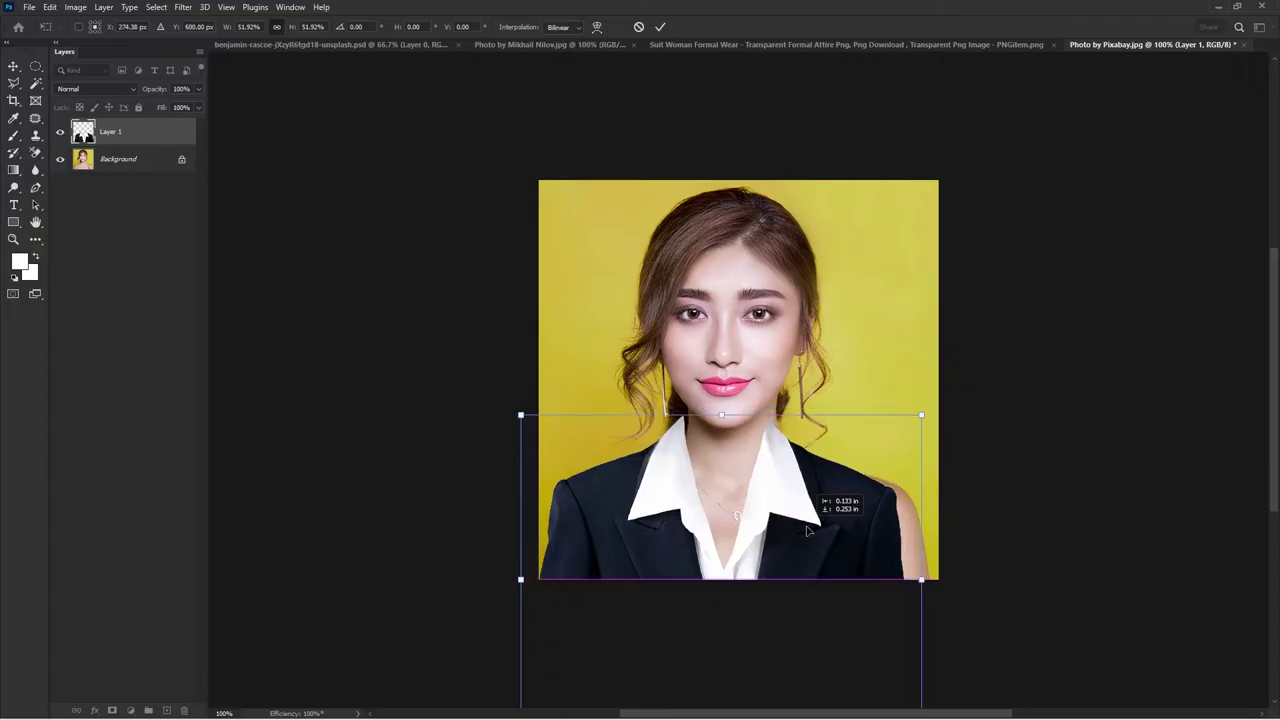
{"action": "left_click_drag", "start_coordinate": [929, 417], "coordinate": [936, 406]}
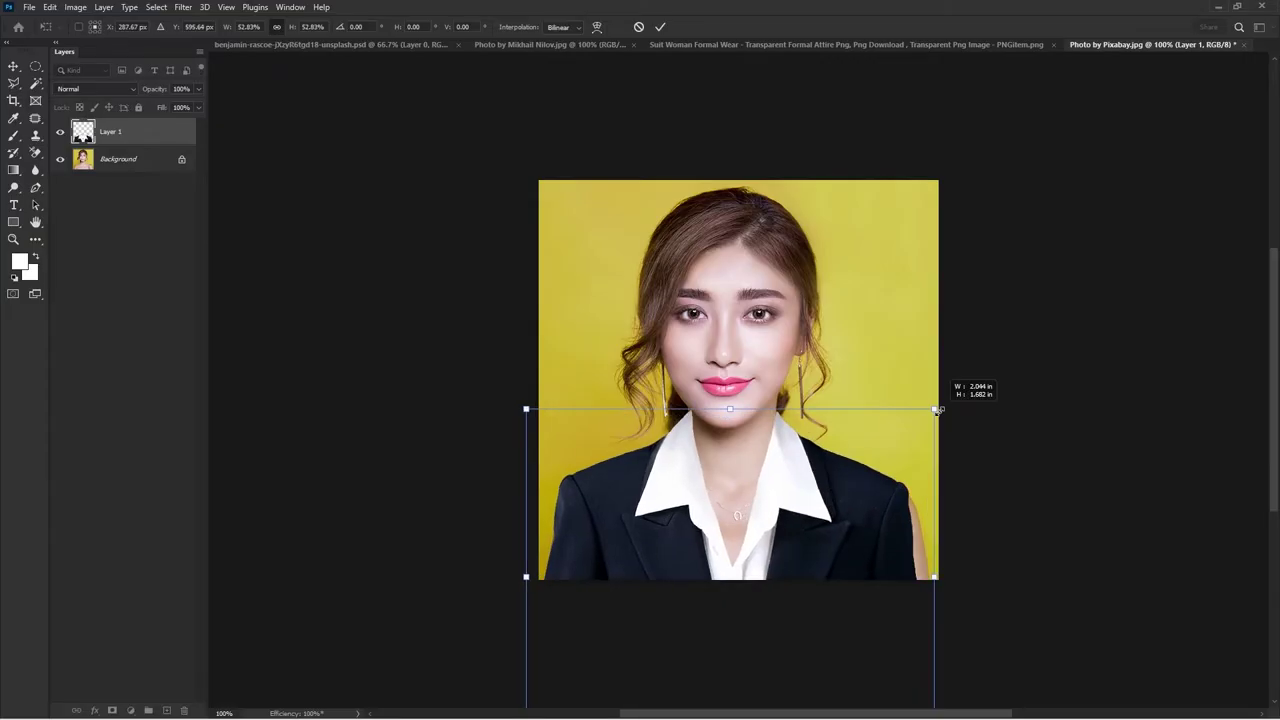
{"action": "left_click_drag", "start_coordinate": [826, 490], "coordinate": [836, 503]}
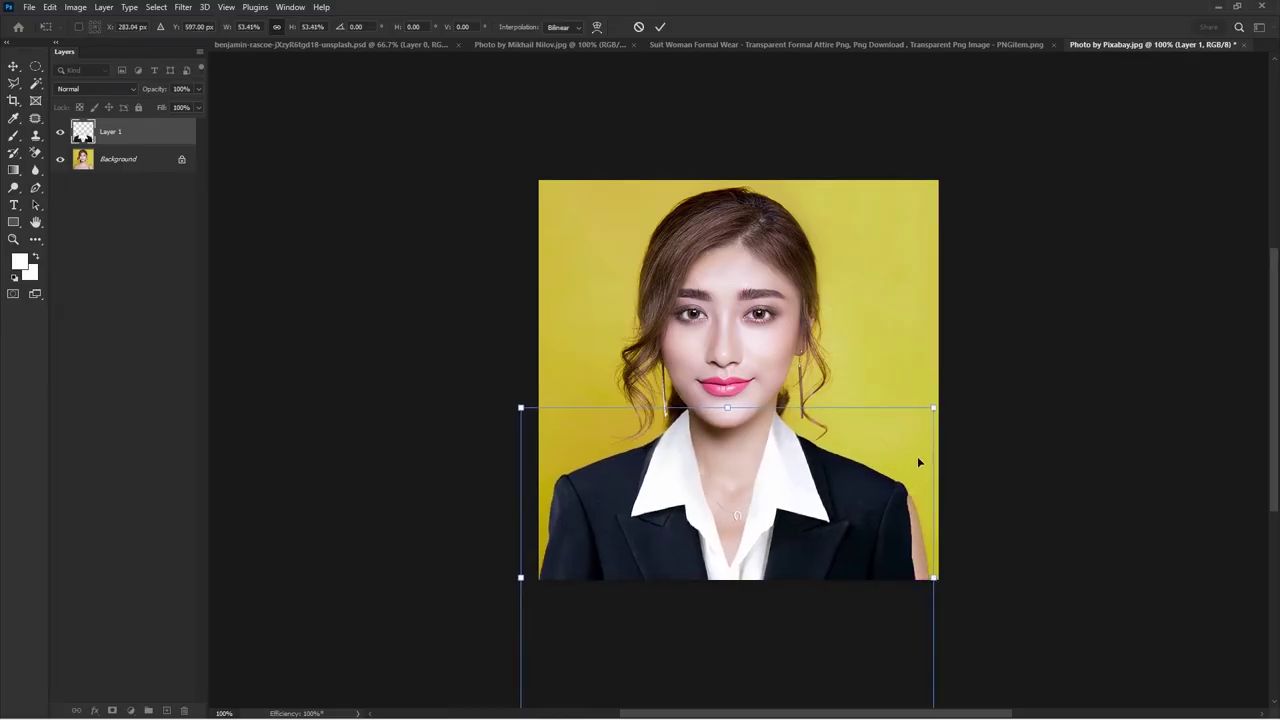
{"action": "left_click_drag", "start_coordinate": [934, 407], "coordinate": [938, 404]}
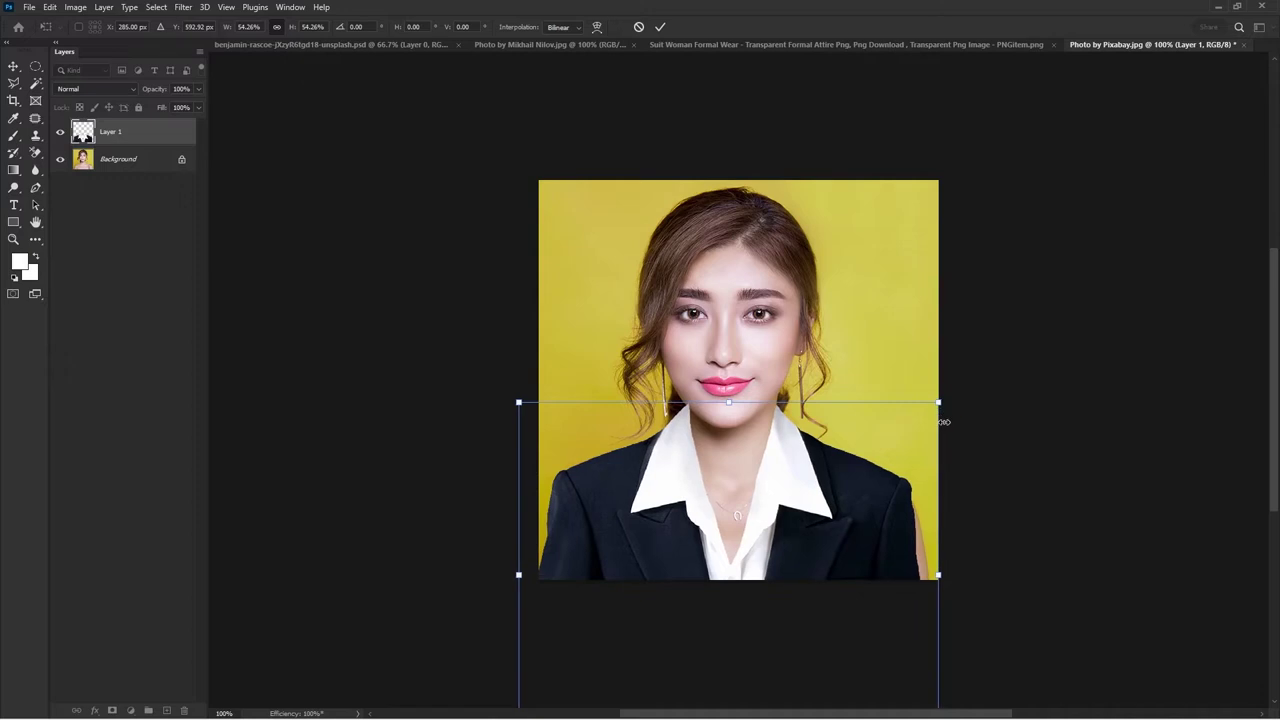
Rotate the suit slightly level, nudge it into place, and commit it at about 55%.
{"action": "left_click_drag", "start_coordinate": [983, 370], "coordinate": [945, 400]}
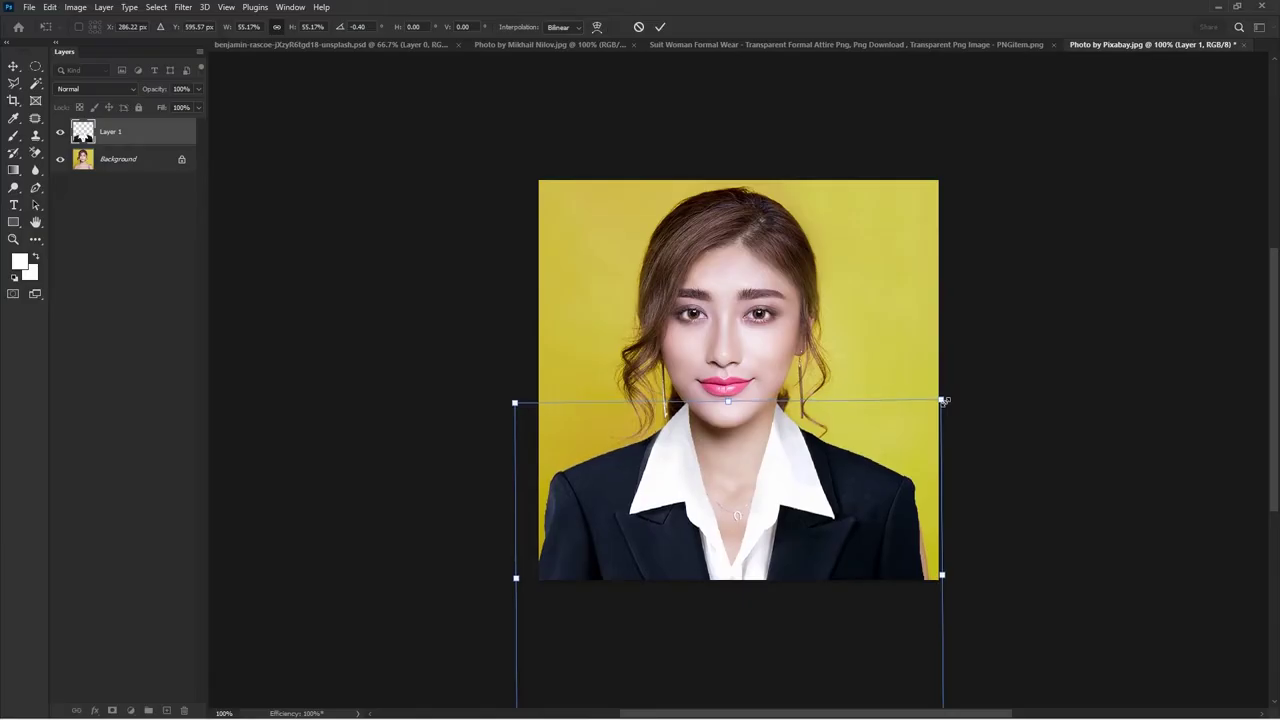
{"action": "left_click_drag", "start_coordinate": [945, 400], "coordinate": [945, 403]}
{"action": "key", "text": "Right"}
{"action": "key", "text": "Down"}
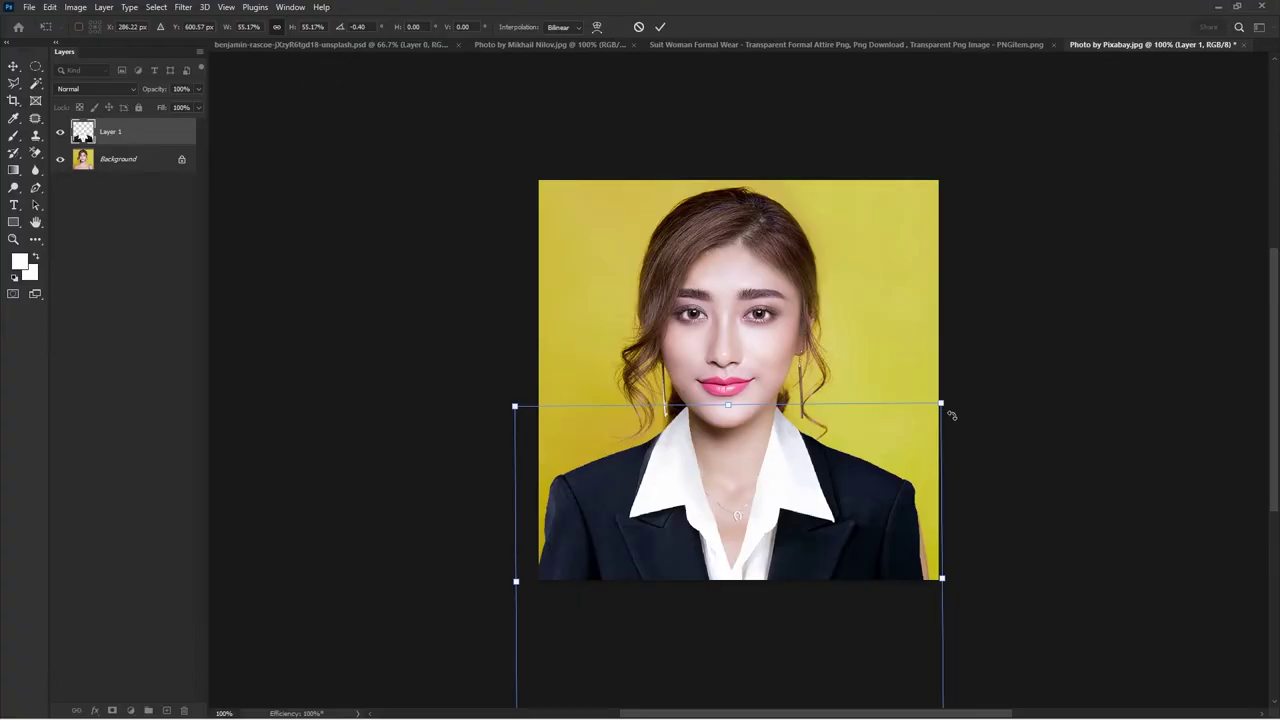
{"action": "key", "text": "Left"}
{"action": "key", "text": "Up"}
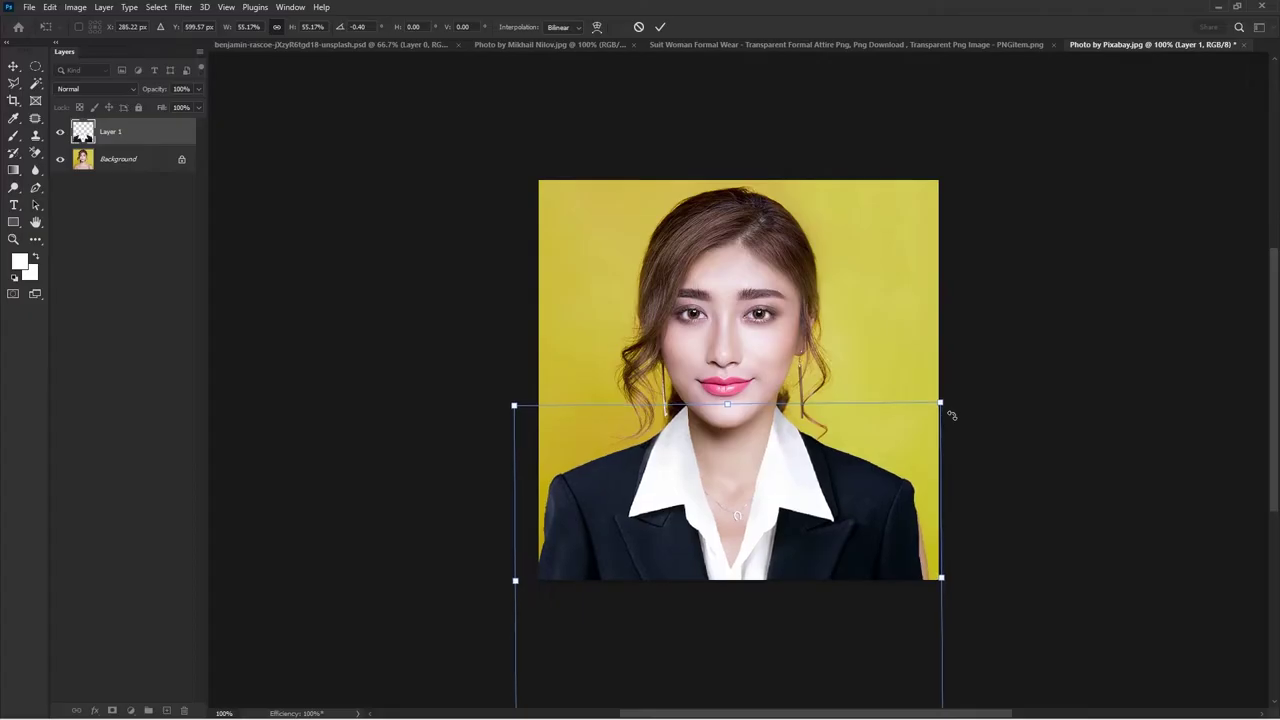
{"action": "key", "text": "Return"}
Zoom in on the woman's chin and collar, then fit the photo in the window.
{"action": "key", "text": "z"}
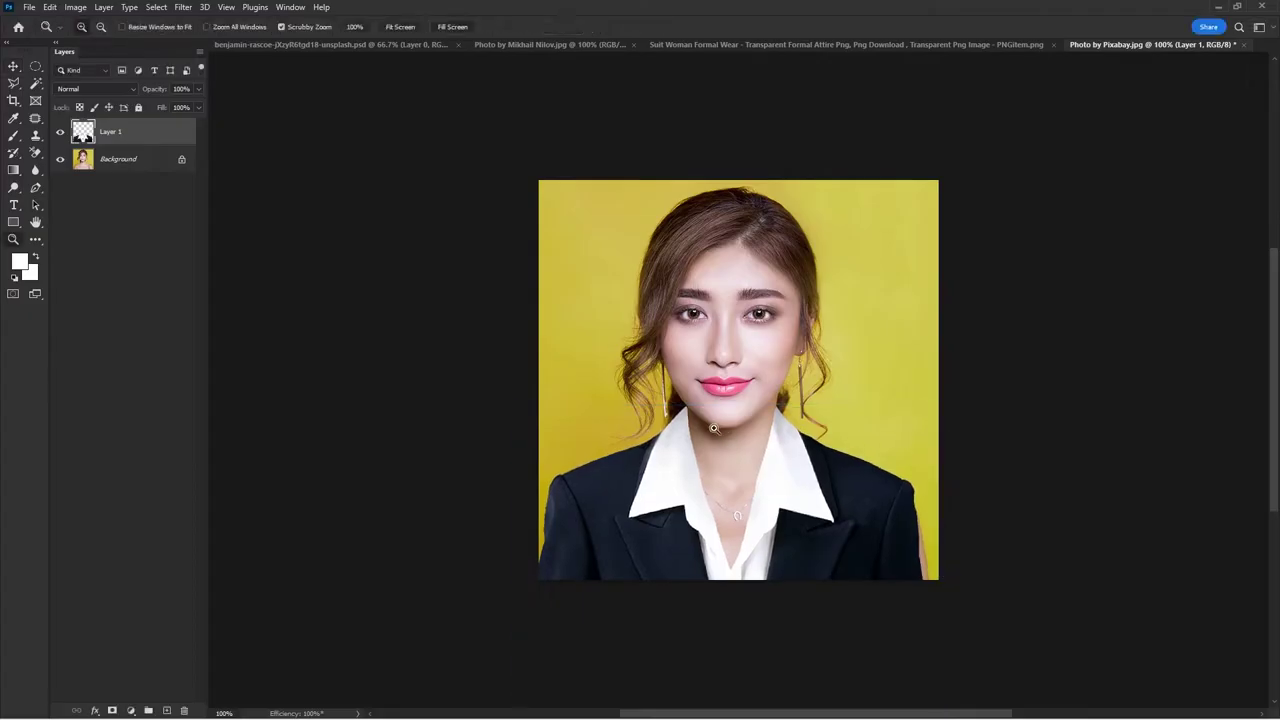
{"action": "left_click_drag", "start_coordinate": [688, 400], "coordinate": [698, 464]}
{"action": "key", "text": "v"}
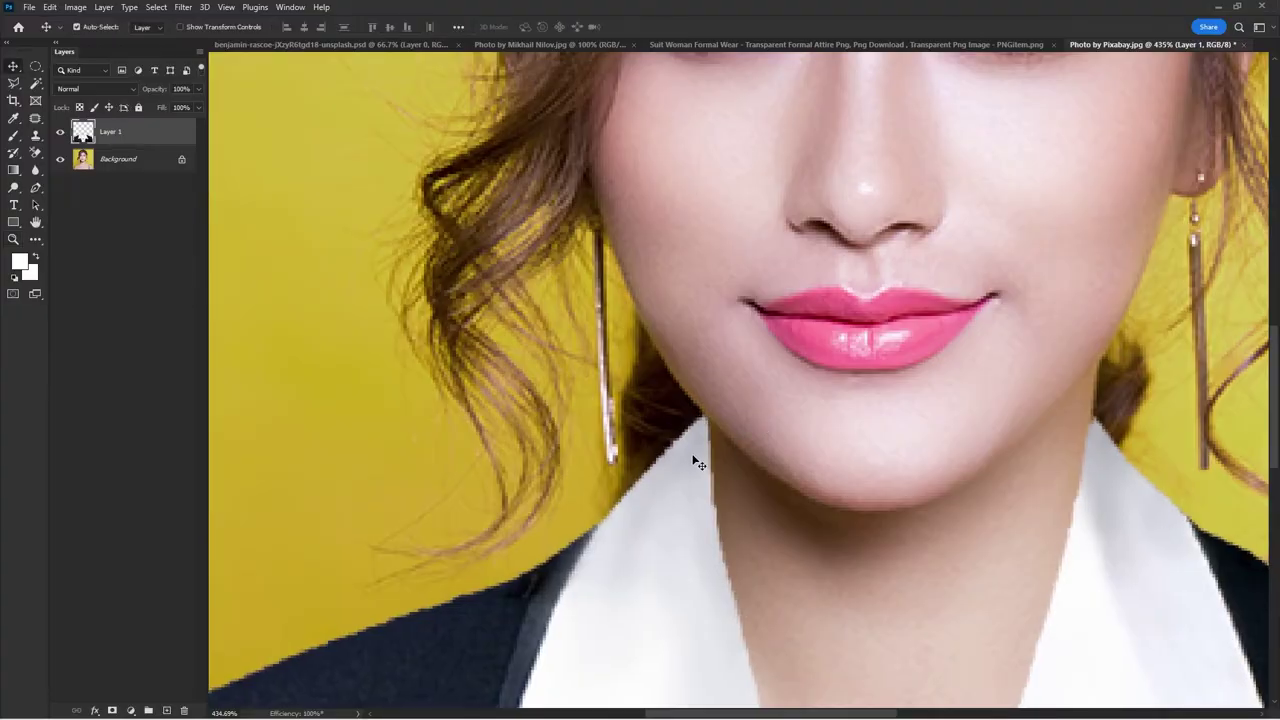
{"action": "key", "text": "z"}
{"action": "right_click", "coordinate": [886, 443]}
{"action": "left_click", "coordinate": [925, 452]}
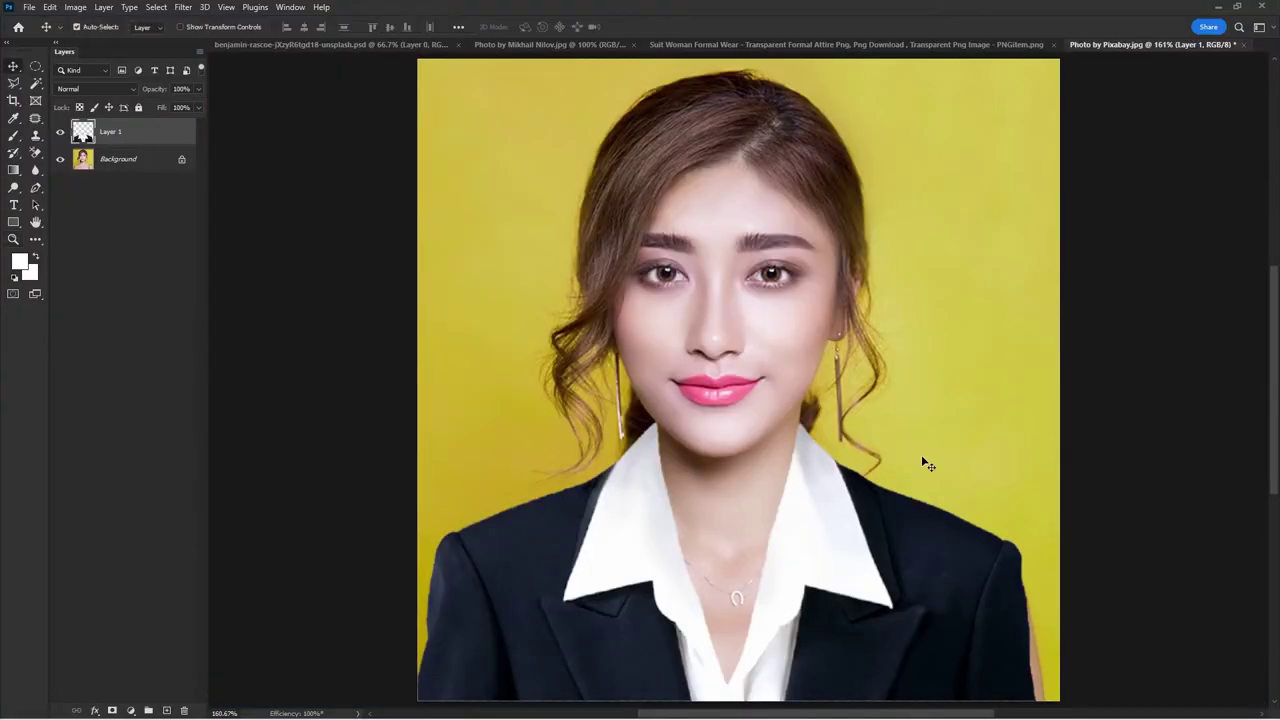
Inspect the collar and jacket lapel up close, refit the view, and make the Background layer active.
{"action": "key", "text": "z"}
{"action": "mouse_move", "coordinate": [928, 464]}
{"action": "left_mouse_down"}
{"action": "mouse_move", "coordinate": [850, 462]}
{"action": "mouse_move", "coordinate": [877, 461]}
{"action": "left_mouse_up"}
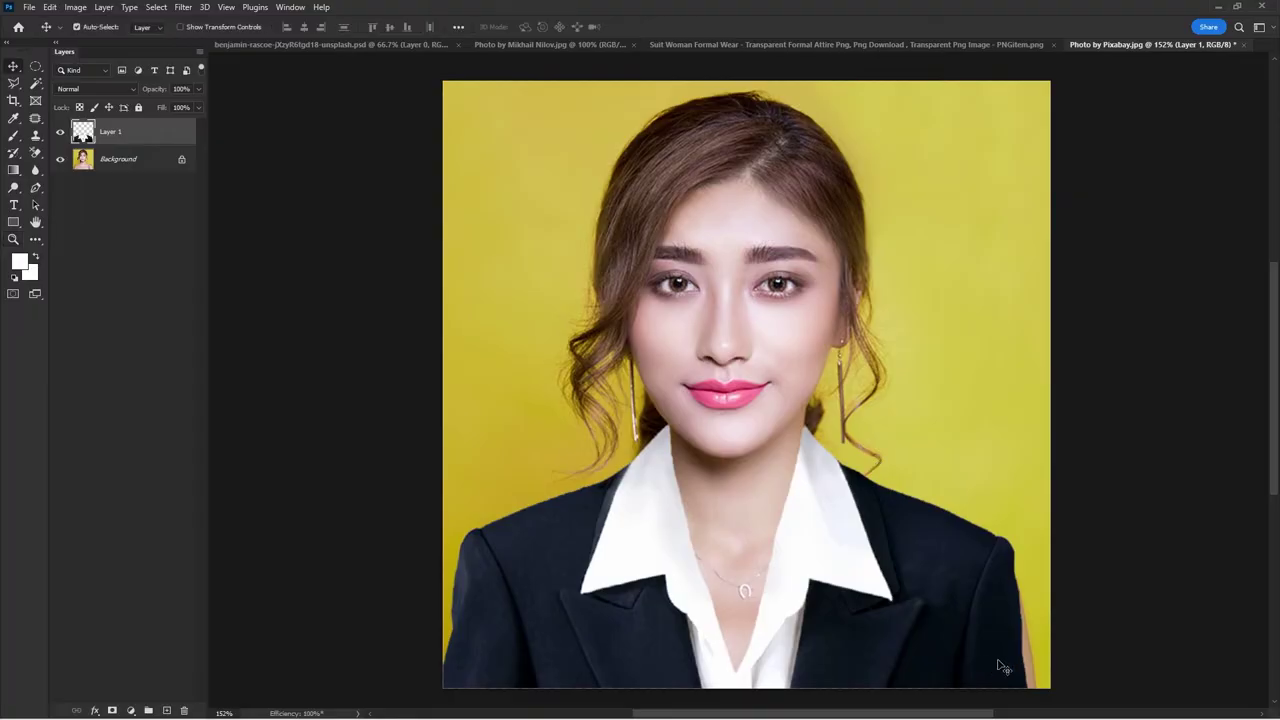
{"action": "left_click_drag", "start_coordinate": [1000, 666], "coordinate": [1073, 666]}
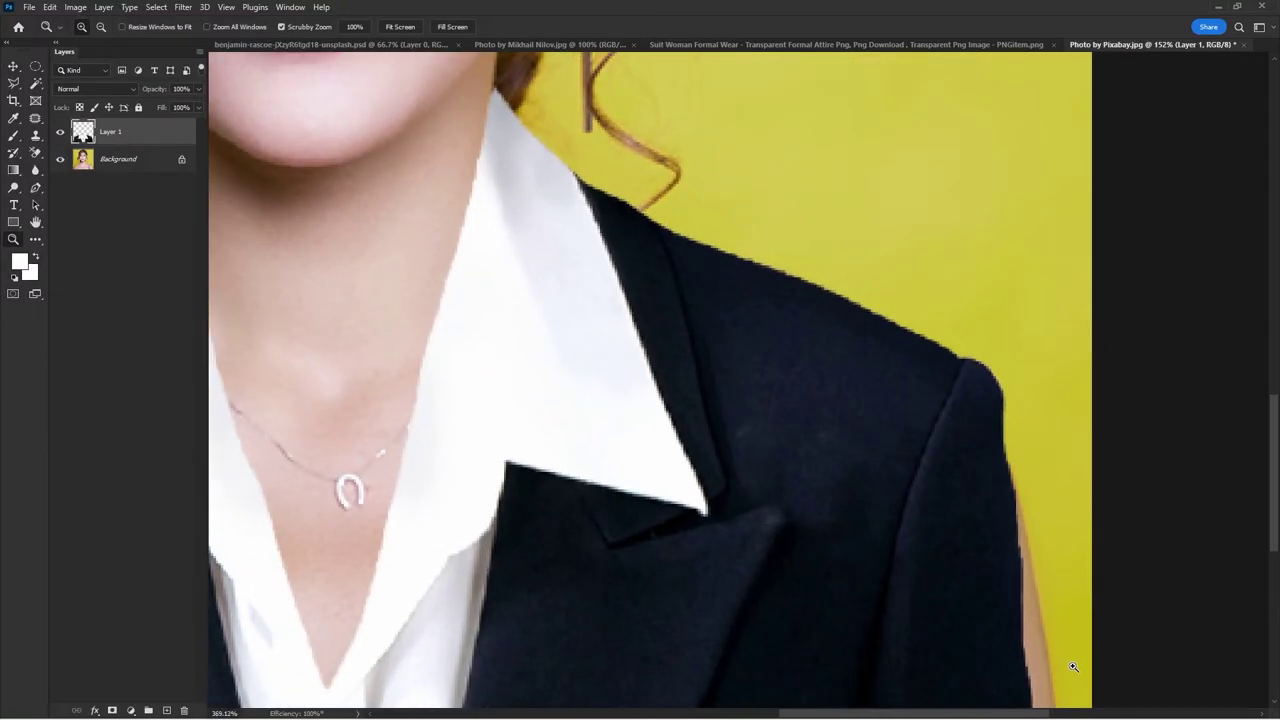
{"action": "right_click", "coordinate": [877, 466]}
{"action": "left_click", "coordinate": [890, 475]}
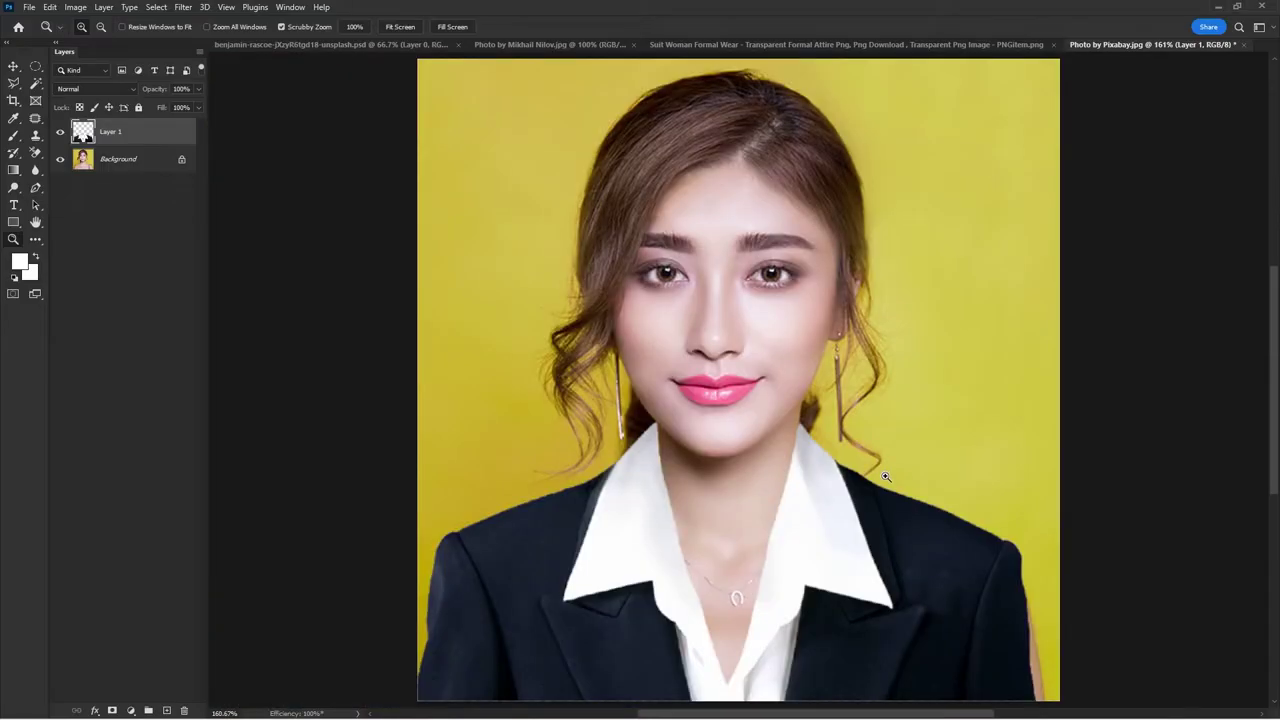
{"action": "key", "text": "v"}
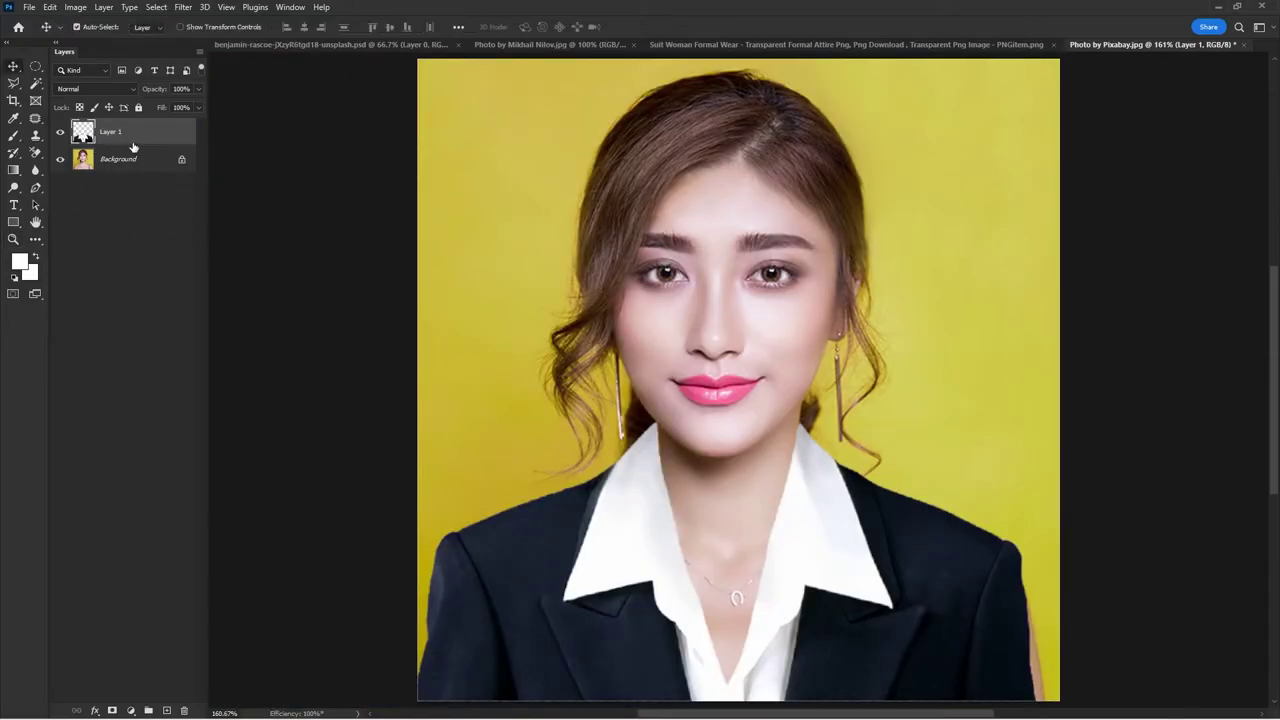
{"action": "left_click", "coordinate": [123, 163]}
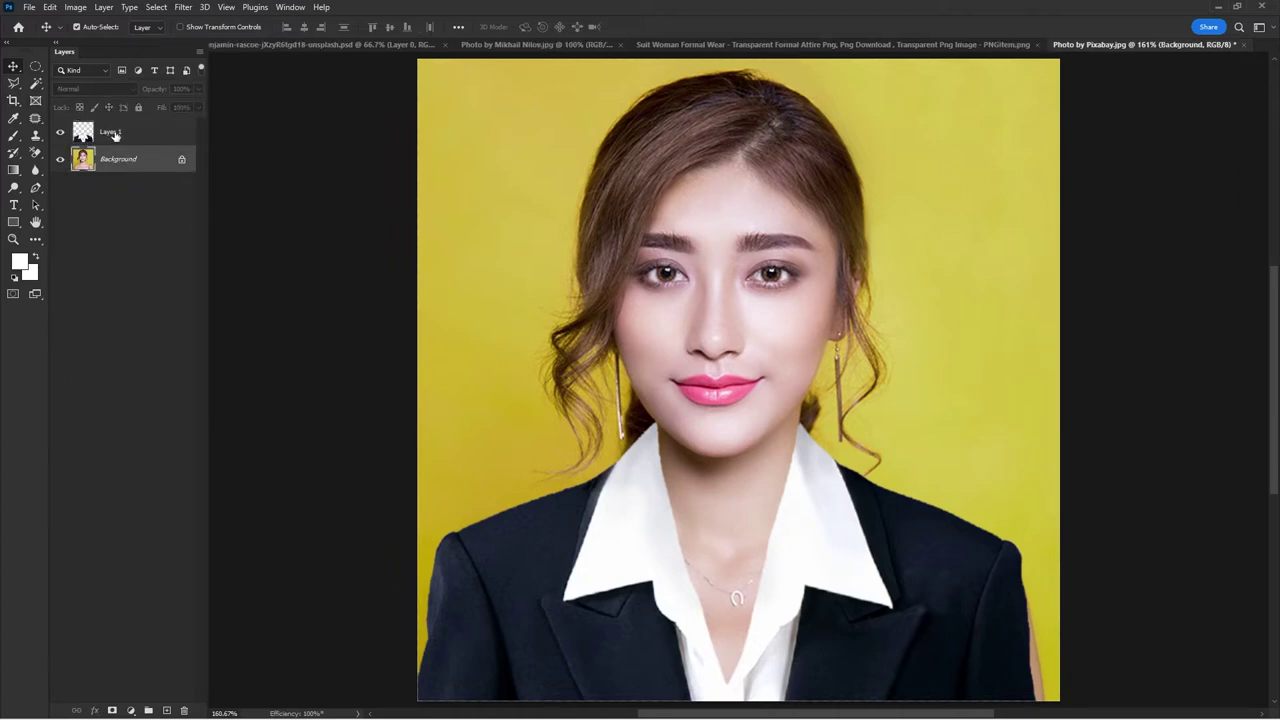
{"action": "left_click", "coordinate": [114, 137]}
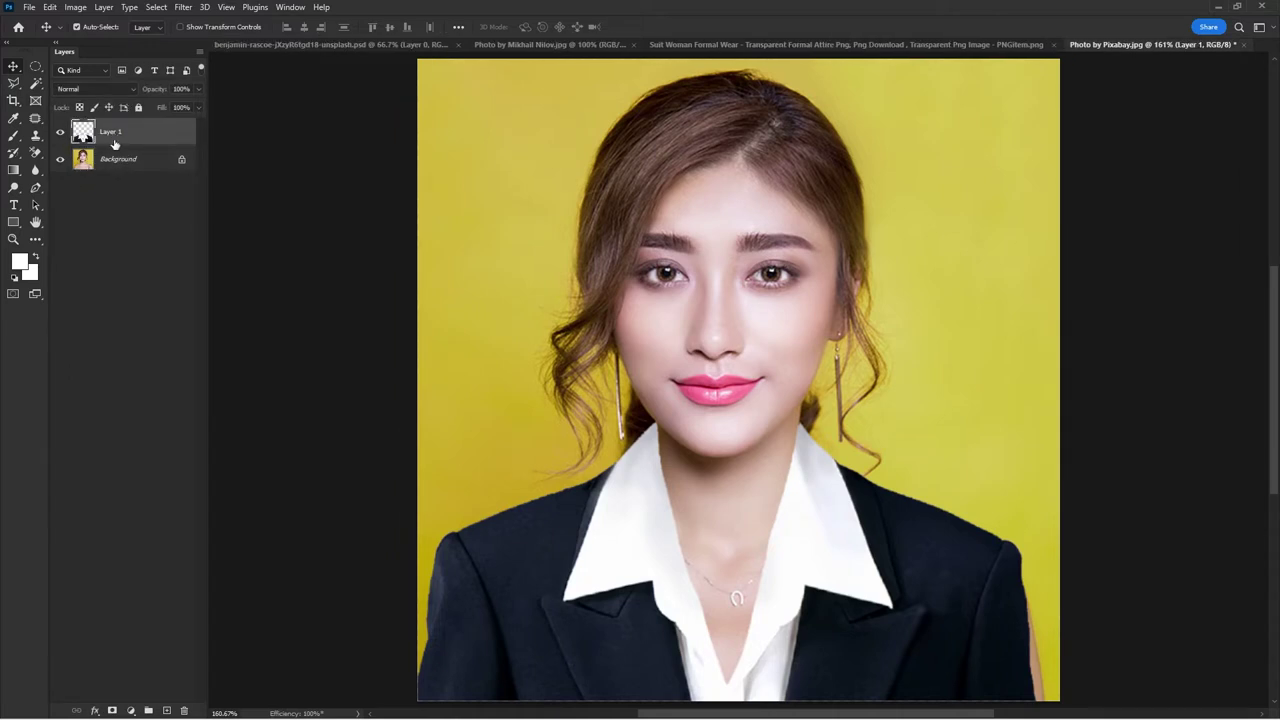
{"action": "left_click", "coordinate": [116, 168]}
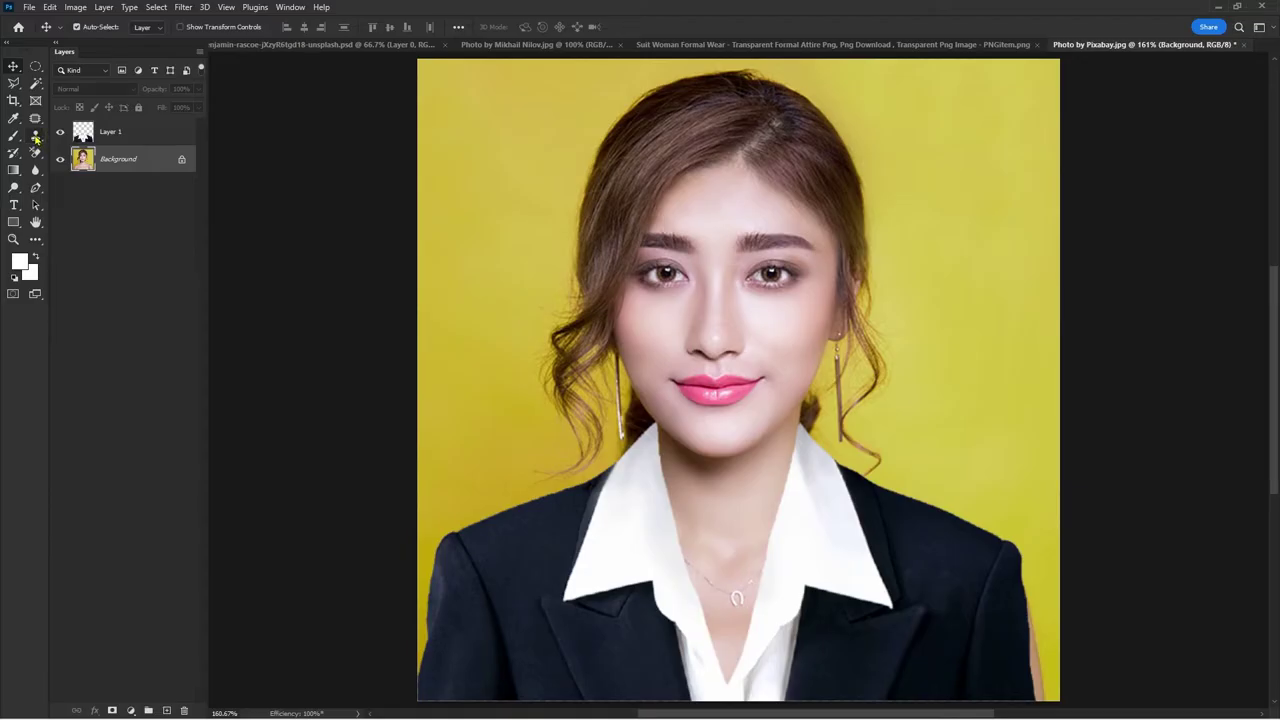
Clone-stamp the yellow background along the jacket's right edge.
{"action": "key", "text": "s"}
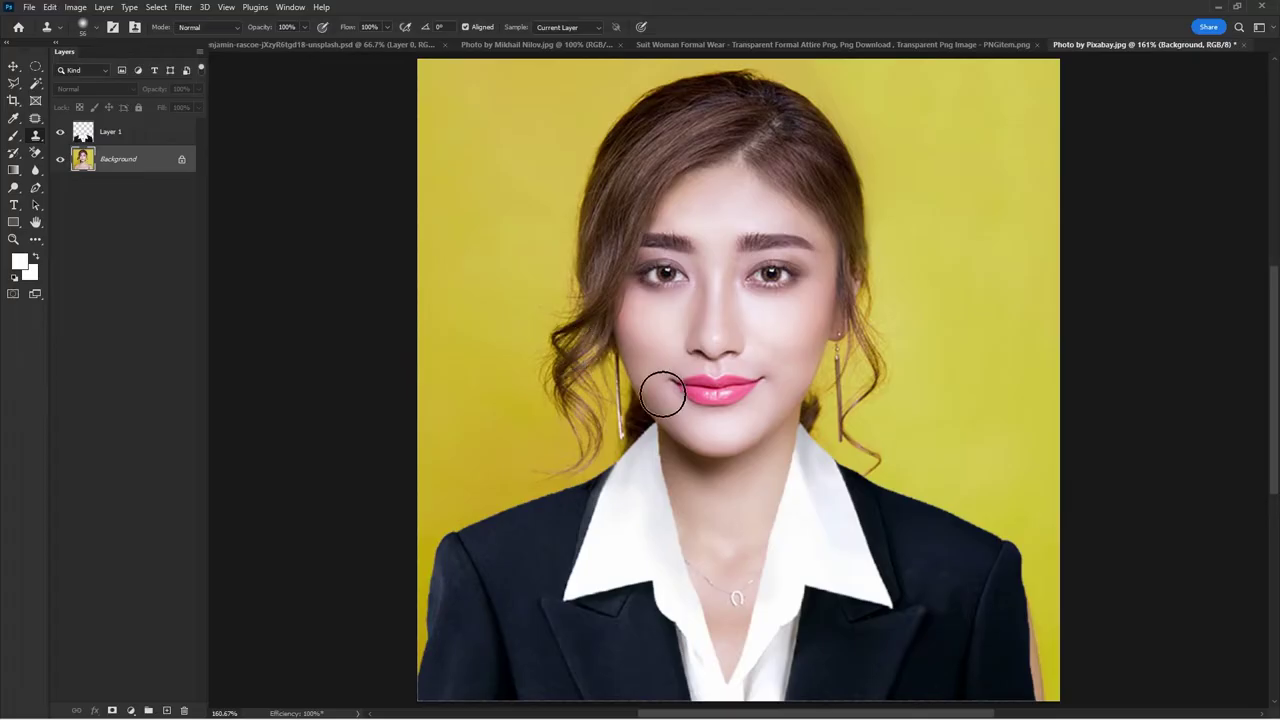
{"action": "mouse_move", "coordinate": [781, 459]}
{"action": "left_mouse_down"}
{"action": "mouse_move", "coordinate": [684, 346]}
{"action": "mouse_move", "coordinate": [599, 369]}
{"action": "left_mouse_up"}
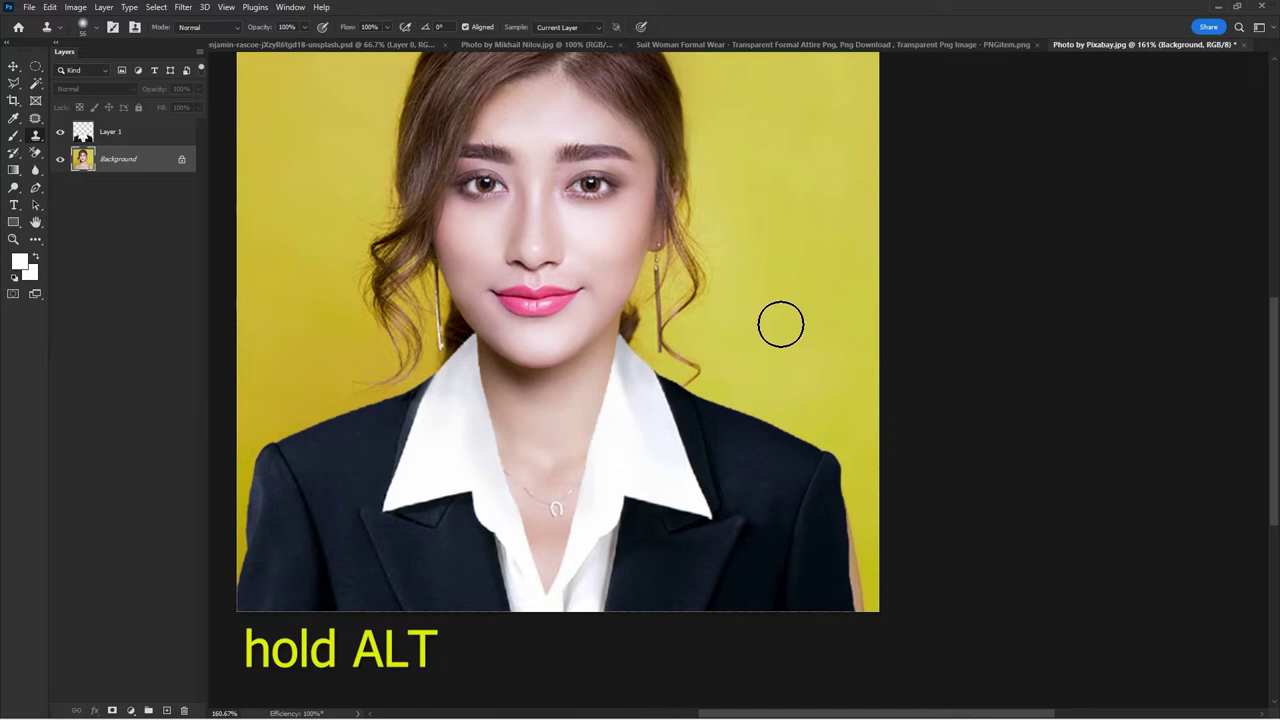
{"action": "key", "text": "alt"}
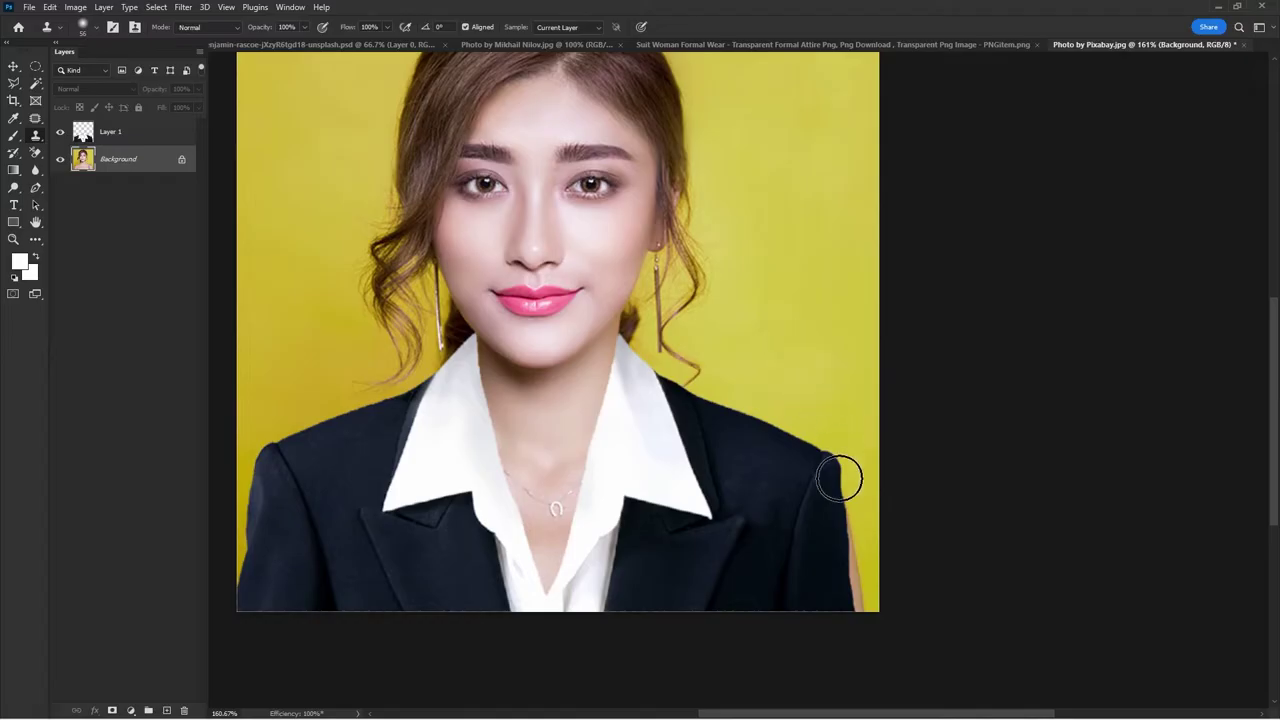
{"action": "mouse_move", "coordinate": [847, 498]}
{"action": "left_mouse_down"}
{"action": "mouse_move", "coordinate": [852, 562]}
{"action": "mouse_move", "coordinate": [837, 455]}
{"action": "mouse_move", "coordinate": [861, 613]}
{"action": "mouse_move", "coordinate": [857, 600]}
{"action": "left_mouse_up"}
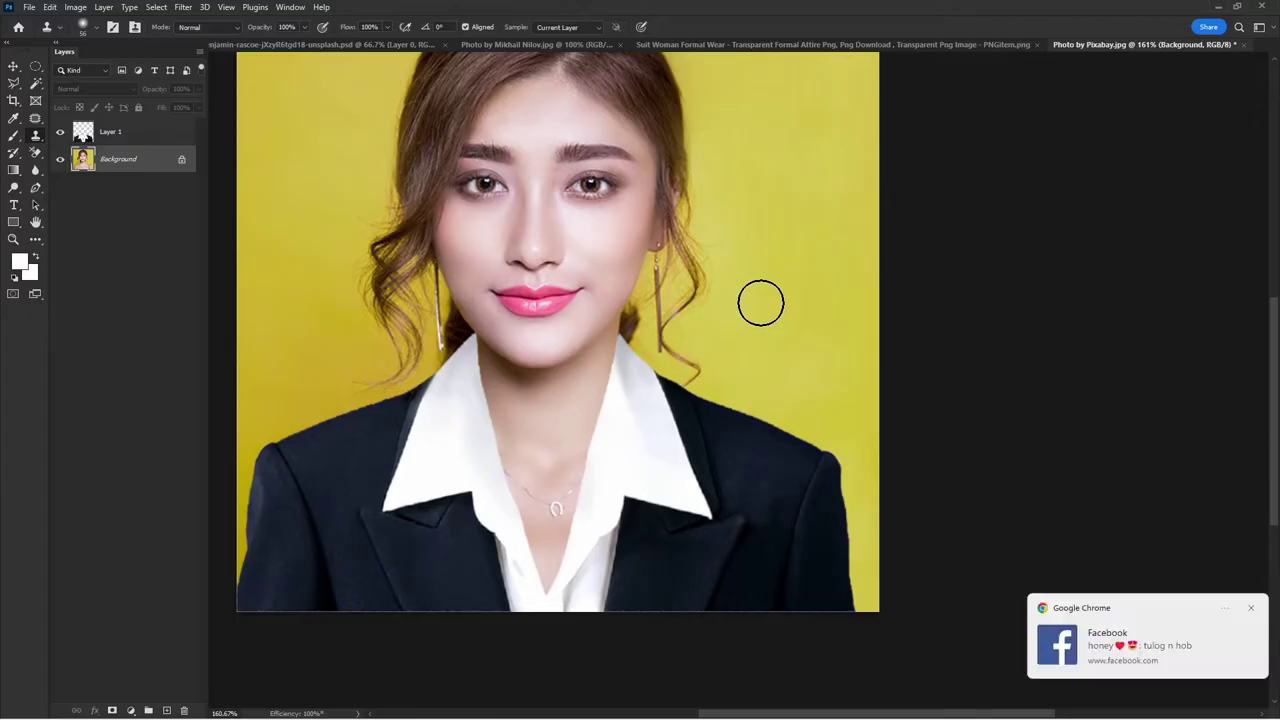
Dismiss the browser notification and fit the whole portrait on screen.
{"action": "left_click", "coordinate": [1252, 610]}
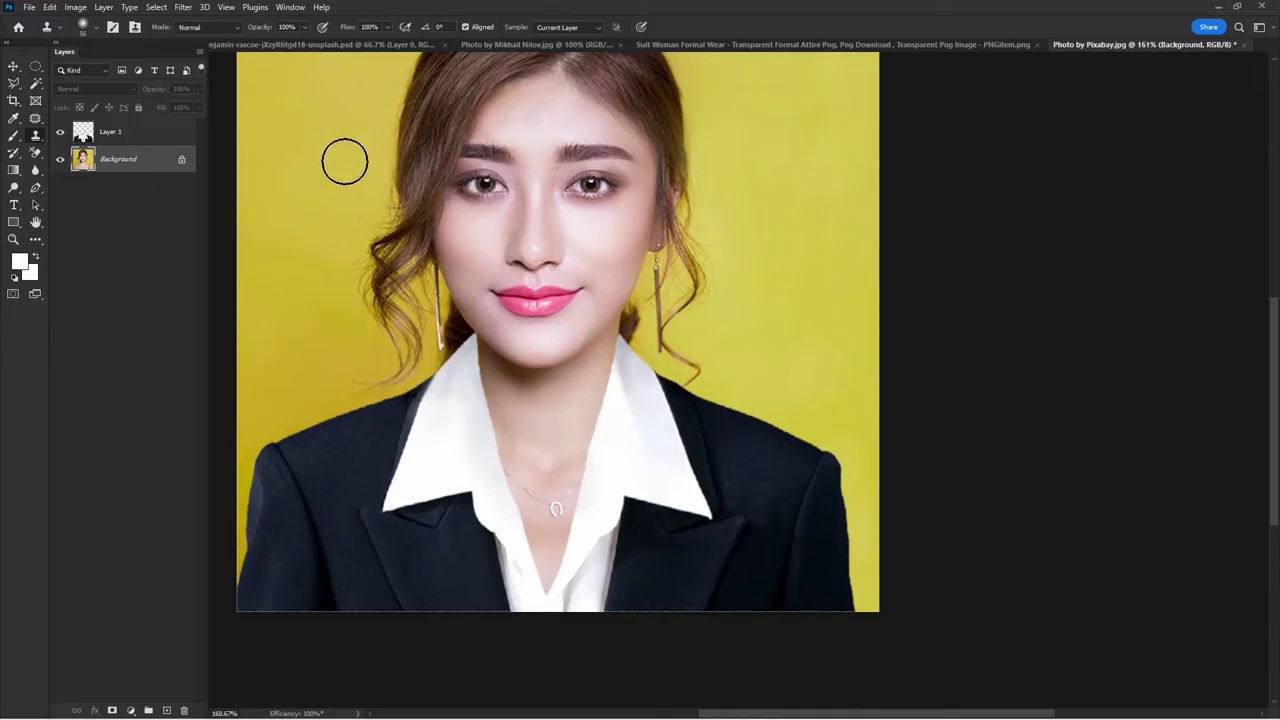
{"action": "key", "text": "ctrl+0"}
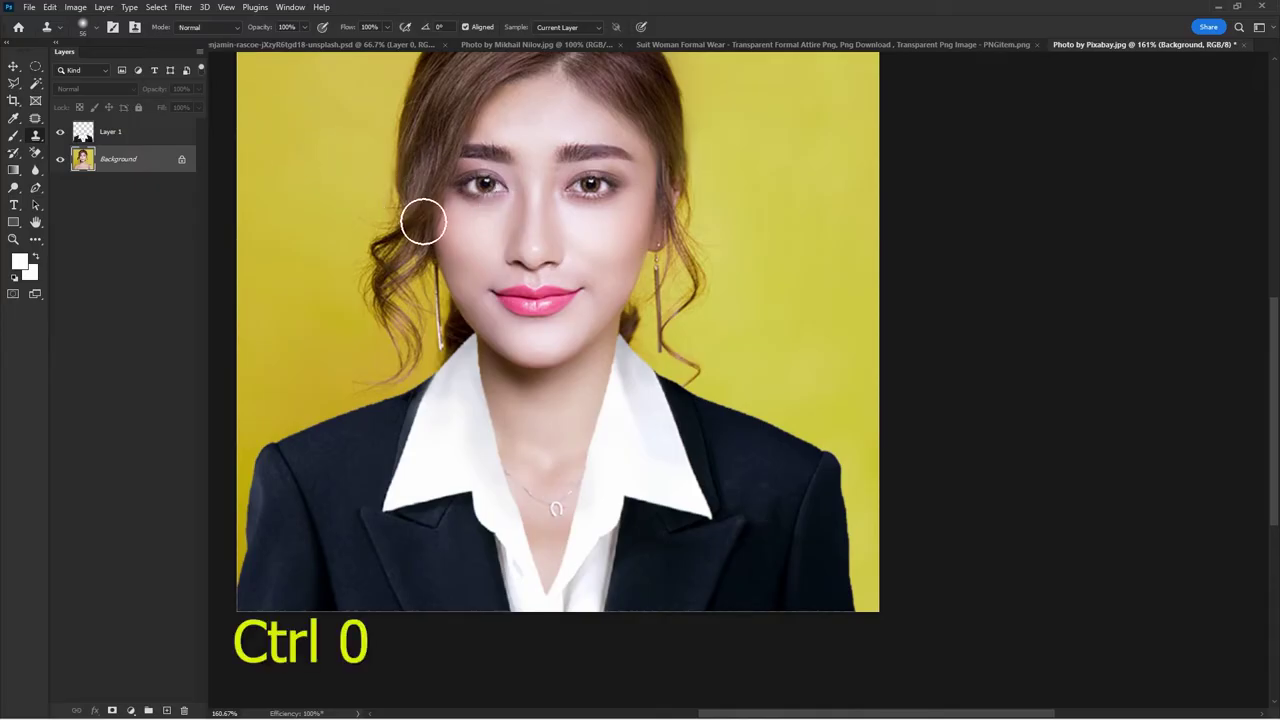
{"action": "key", "text": "ctrl+0"}
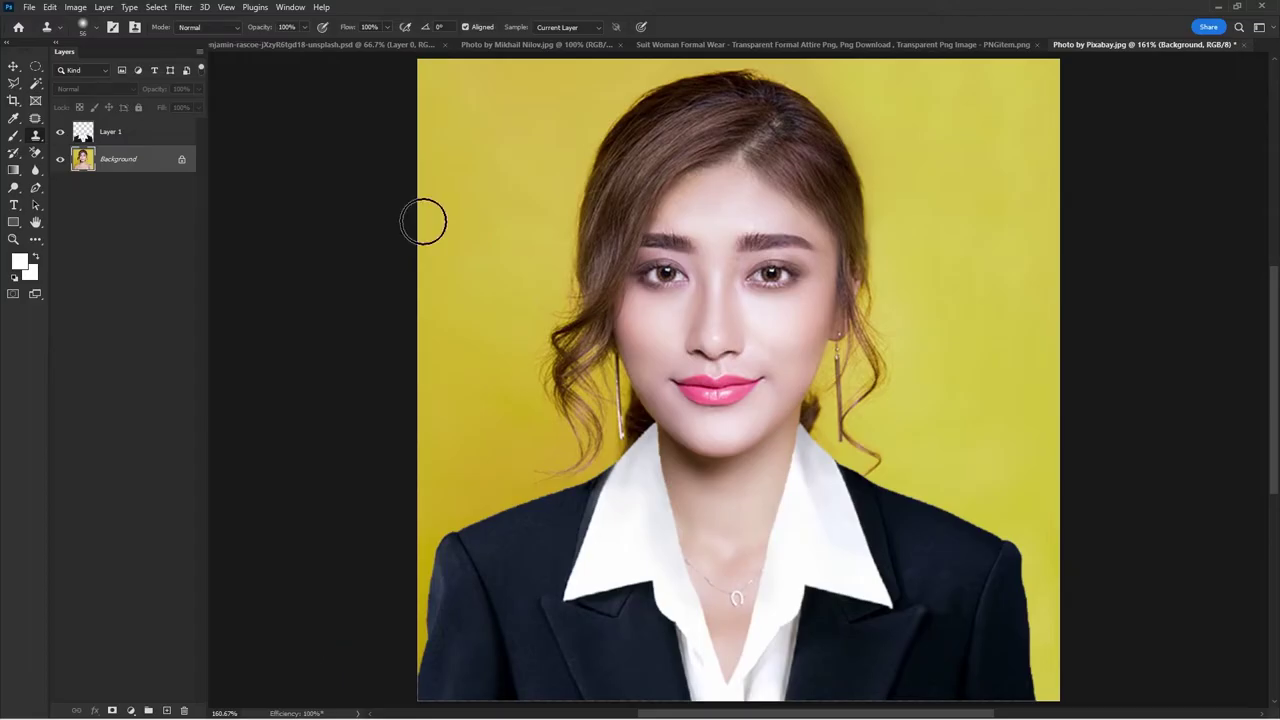
{"action": "scroll", "coordinate": [423, 222], "scroll_direction": "down", "scroll_amount": 1}
{"action": "scroll", "coordinate": [634, 306], "scroll_direction": "down", "scroll_amount": 3}
{"action": "scroll", "coordinate": [658, 345], "scroll_direction": "down", "scroll_amount": 1}
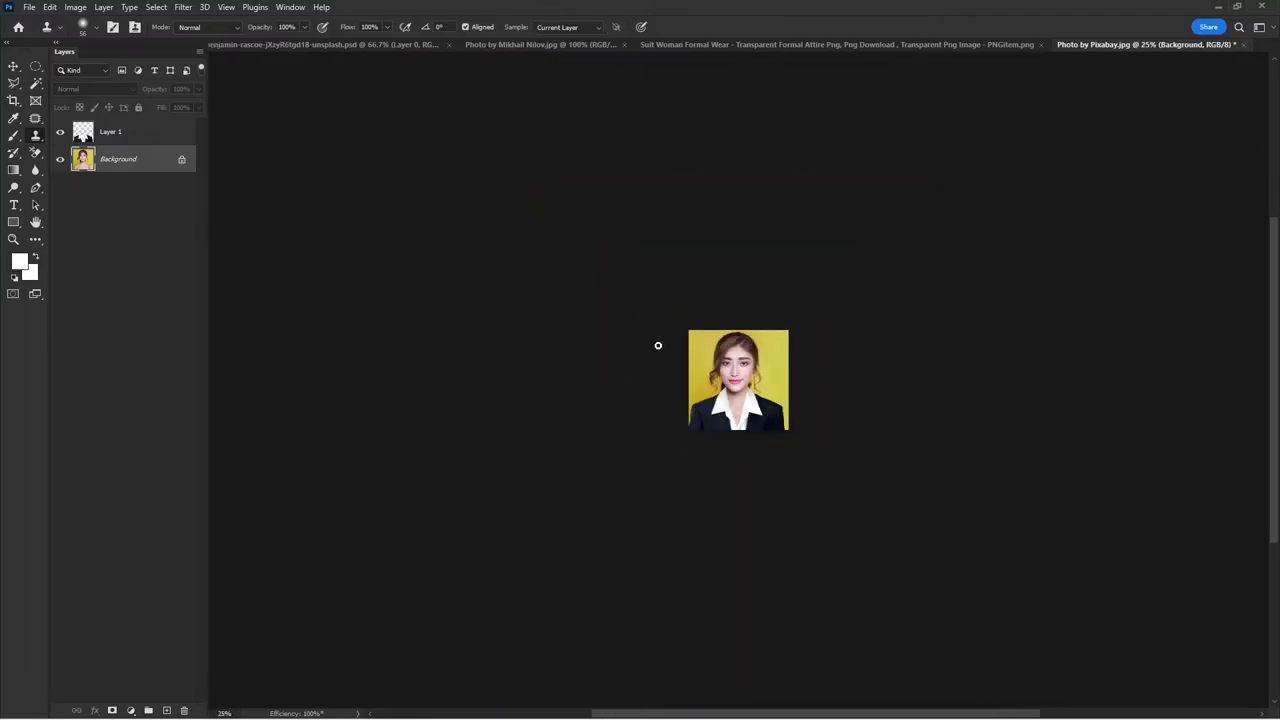
{"action": "key", "text": "ctrl+0"}
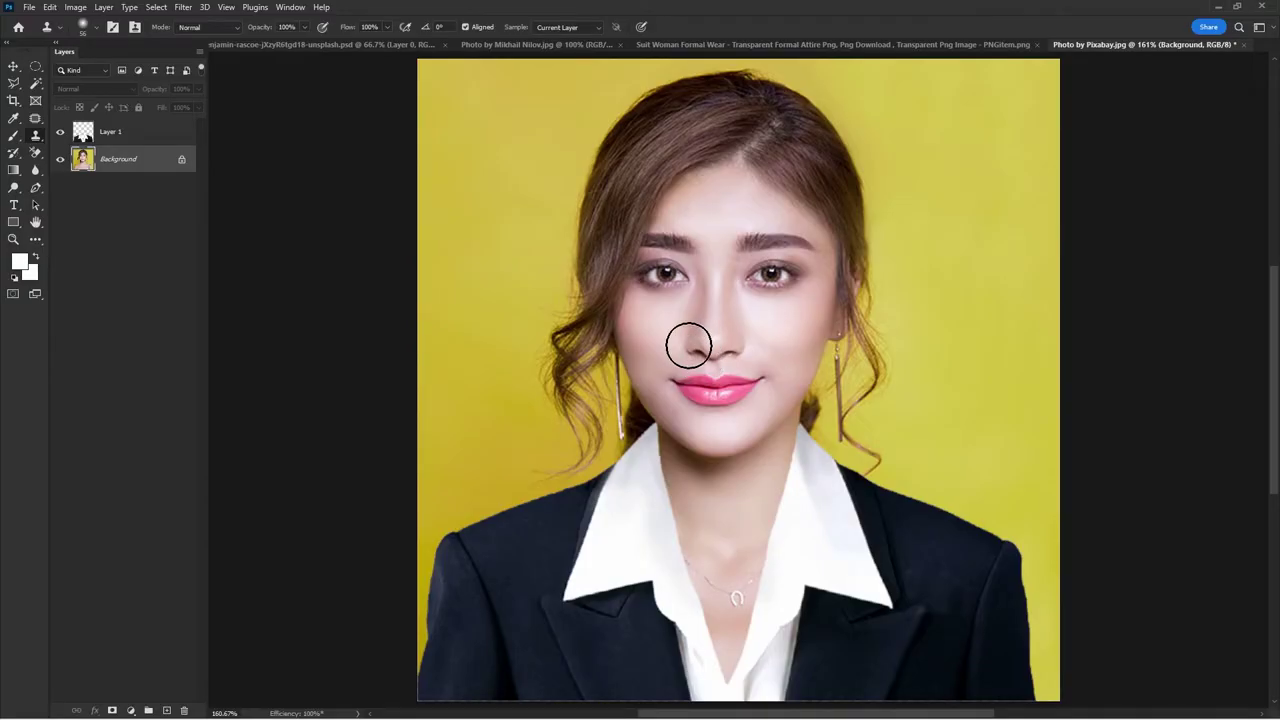
View the portrait at 100% and flatten it into a single Background layer.
{"action": "key", "text": "v"}
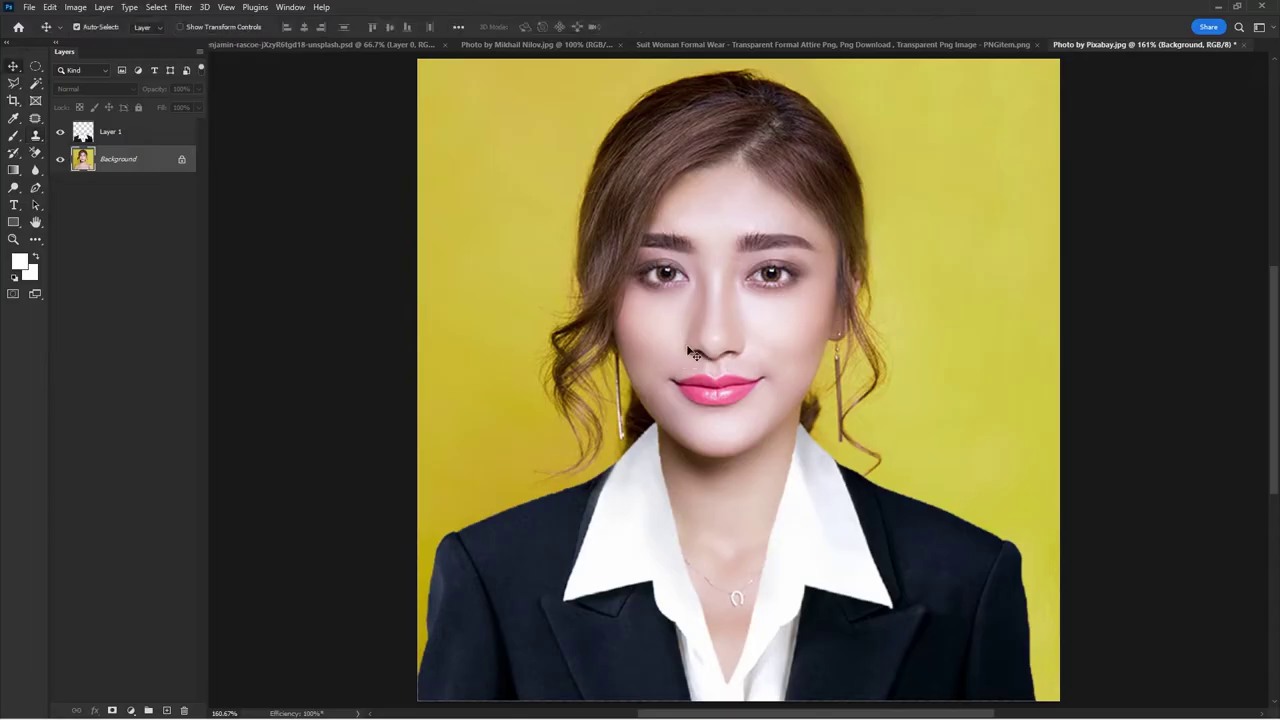
{"action": "key", "text": "ctrl+1"}
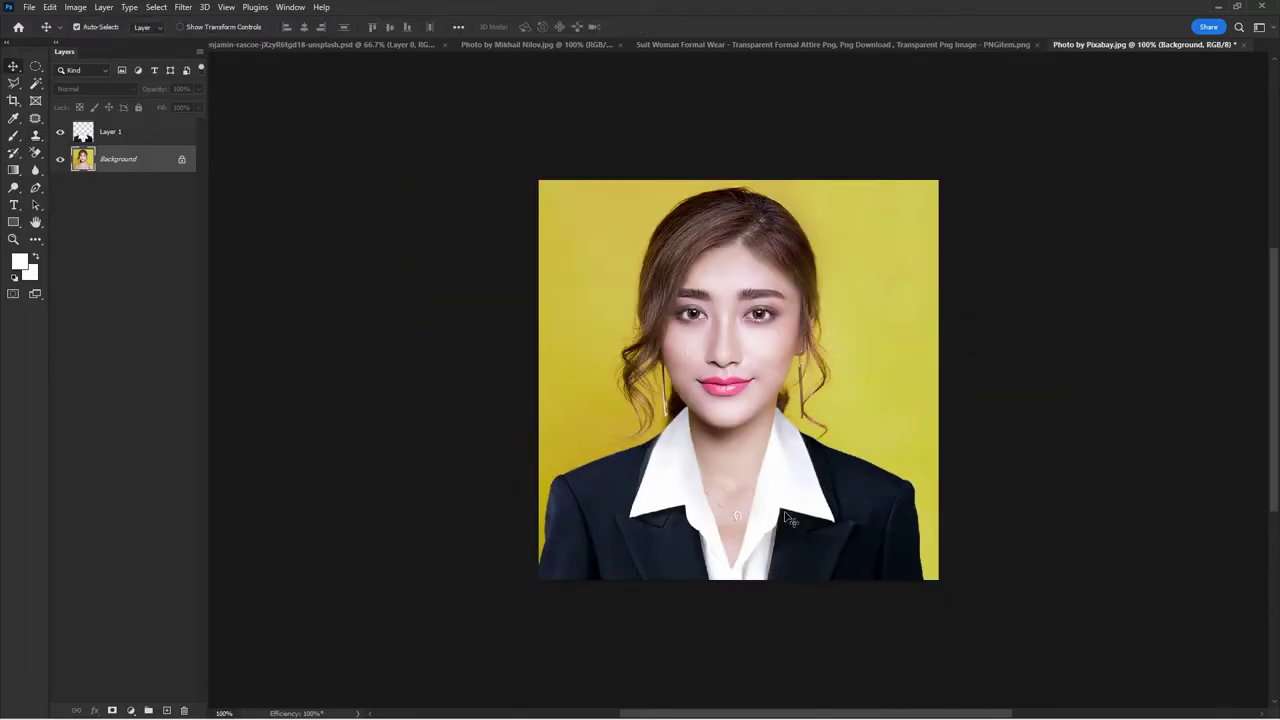
{"action": "left_click", "coordinate": [103, 8]}
{"action": "left_click", "coordinate": [172, 529]}
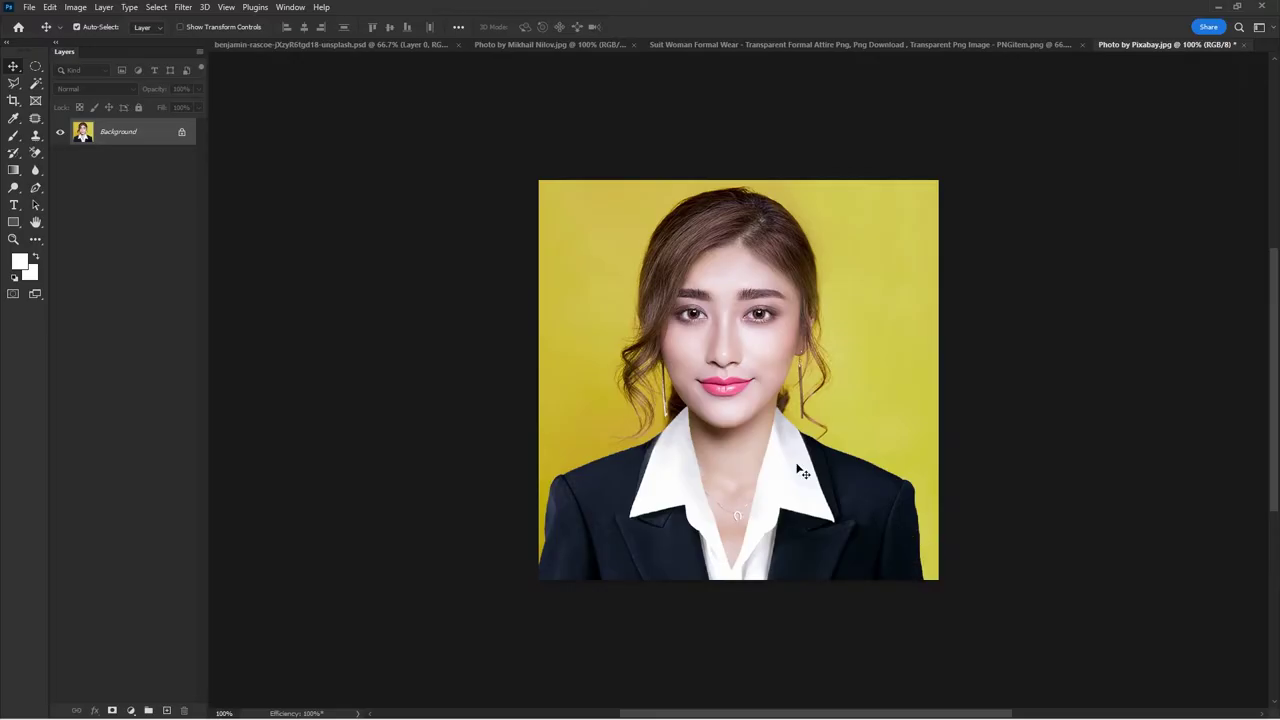
Trim the crop frame at both lower corners and commit the 2 × 2 inch square crop.
{"action": "key", "text": "c"}
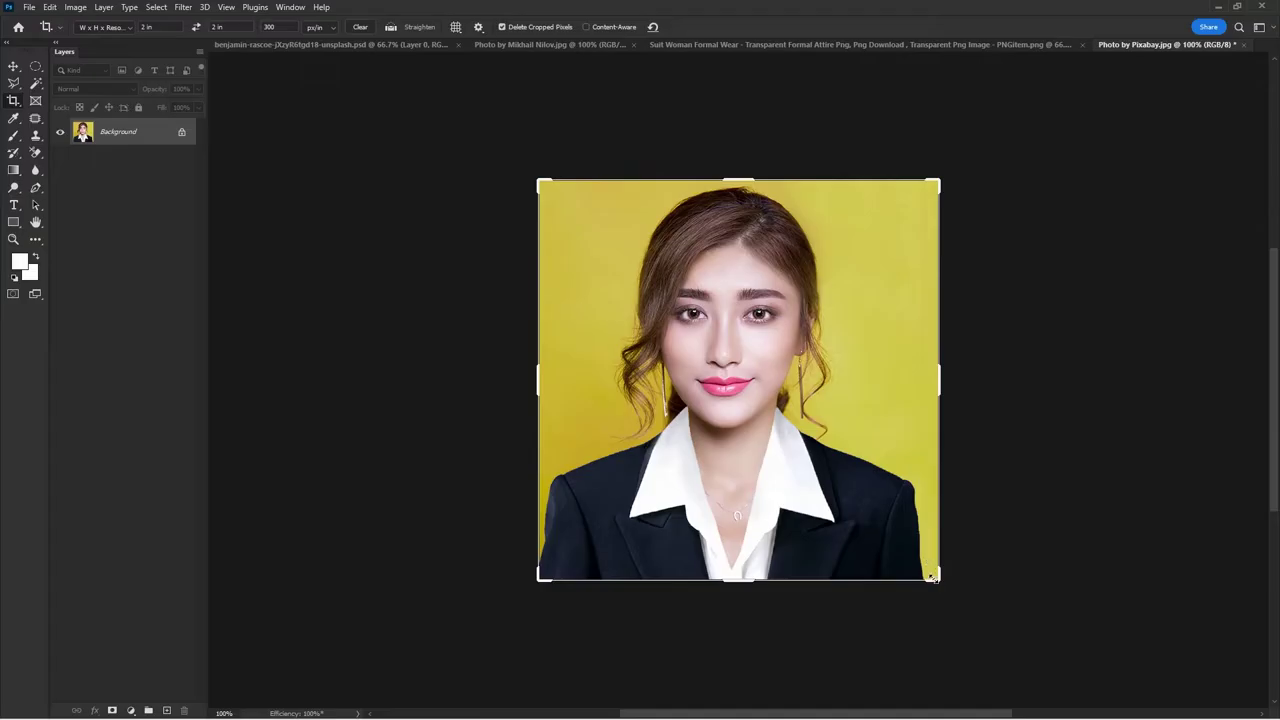
{"action": "left_click_drag", "start_coordinate": [931, 577], "coordinate": [920, 558]}
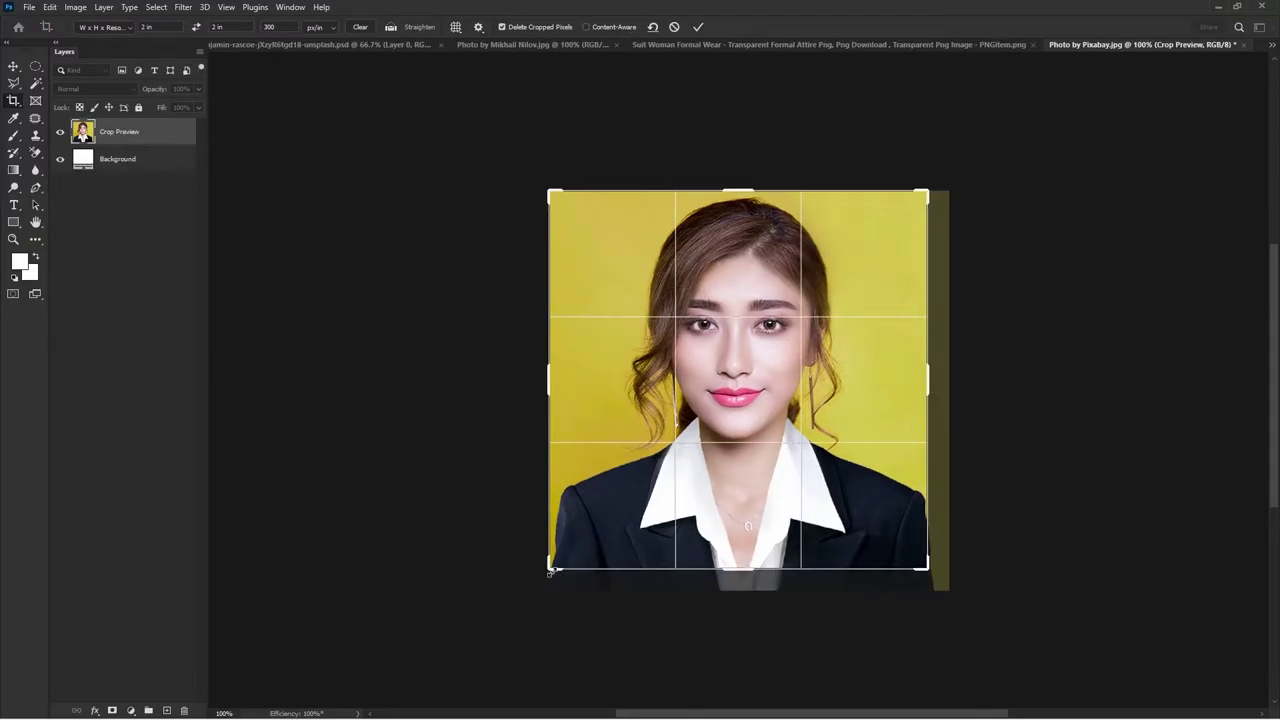
{"action": "left_click_drag", "start_coordinate": [550, 572], "coordinate": [554, 563]}
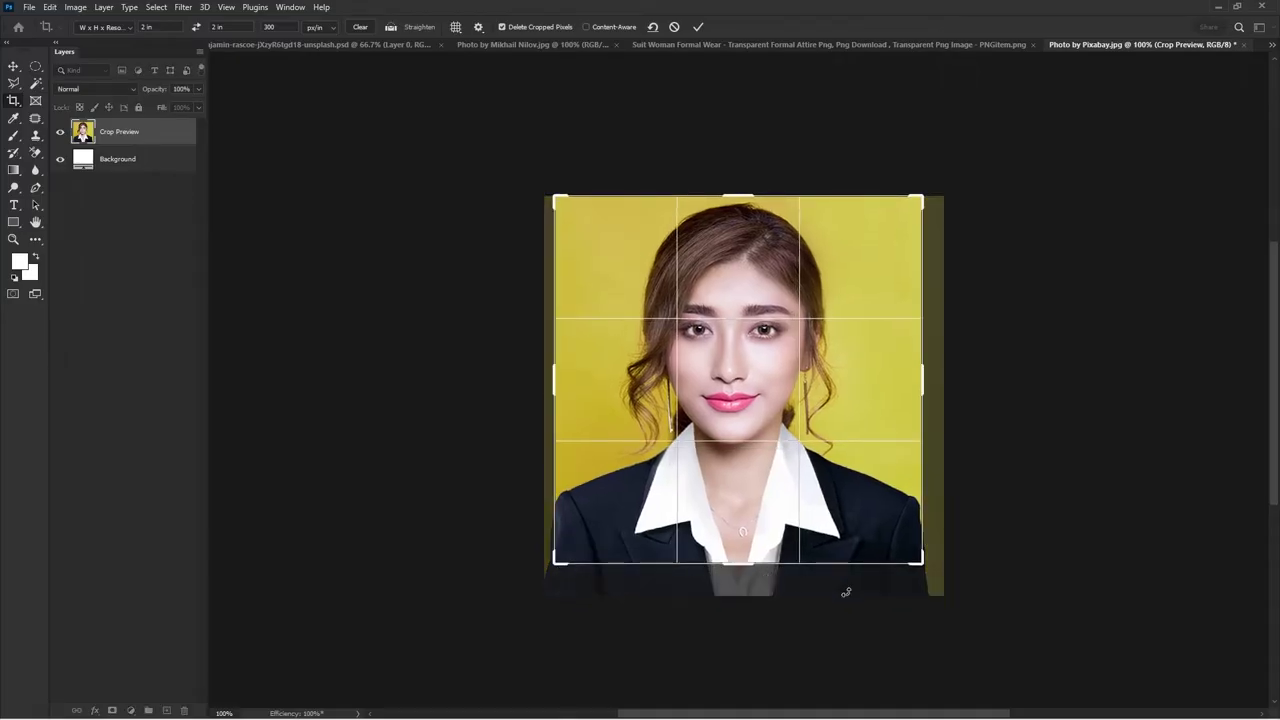
{"action": "key", "text": "Return"}
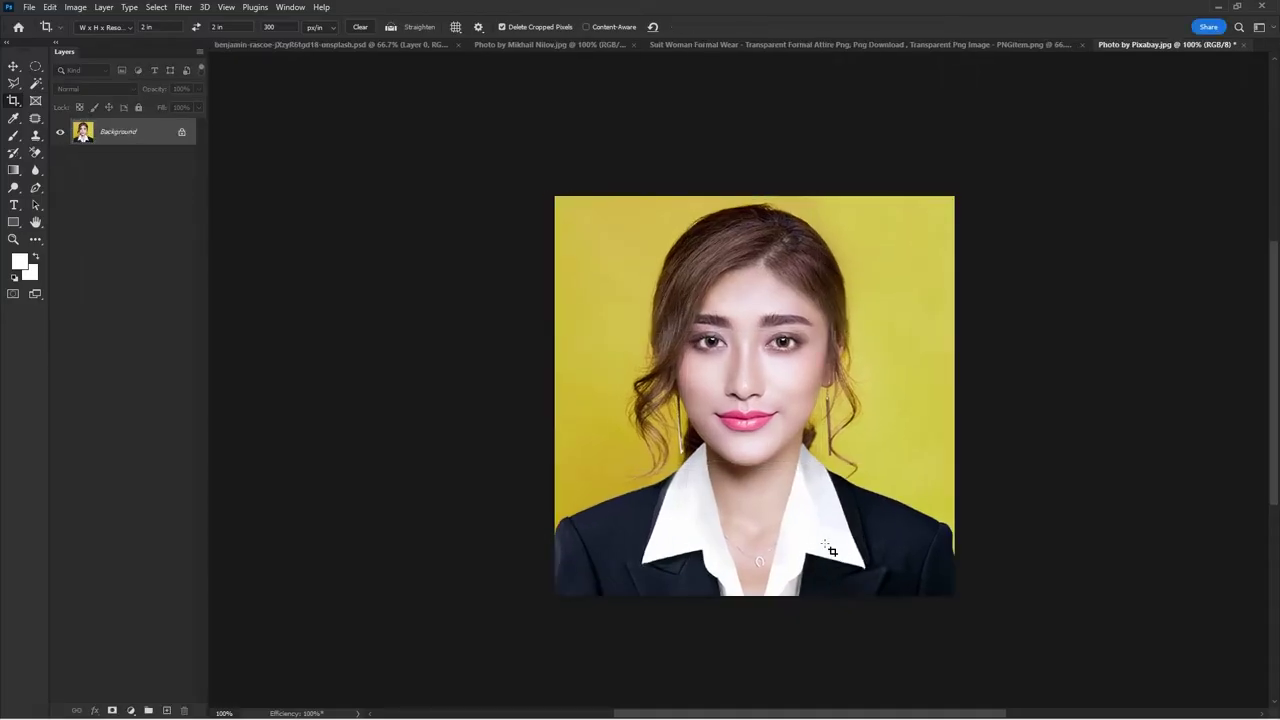
{"action": "key", "text": "v"}
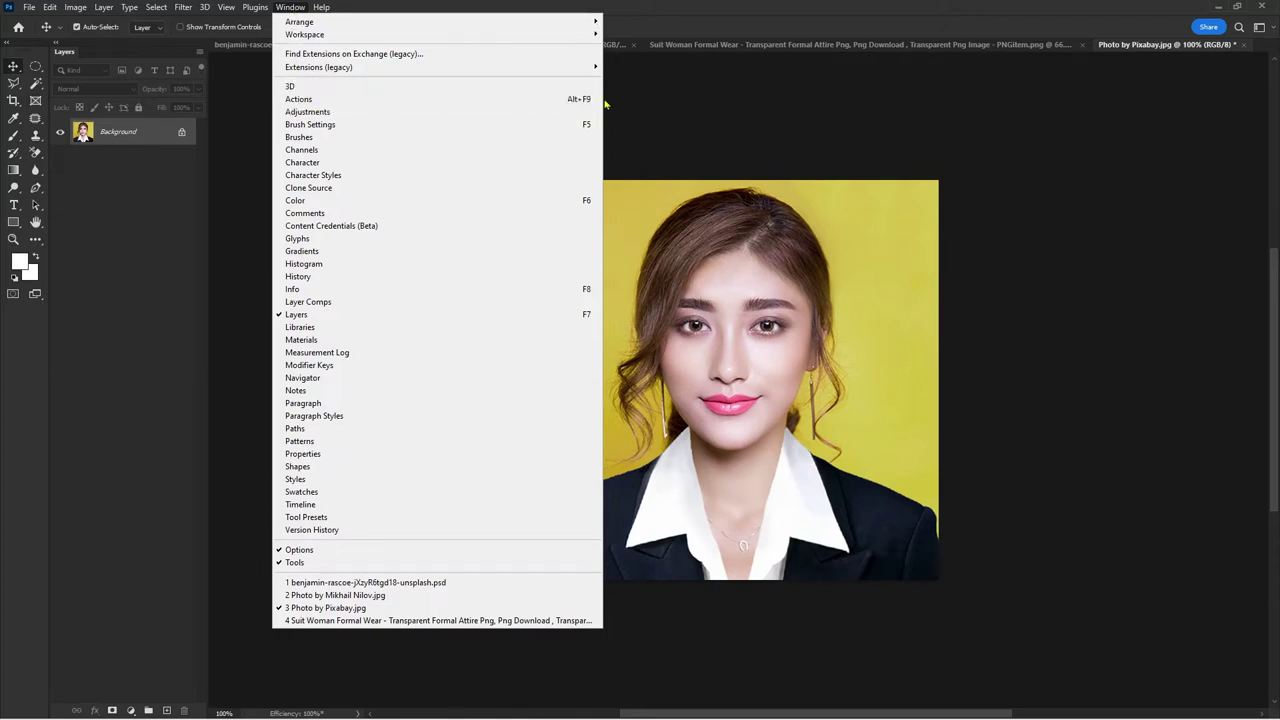
Show the Actions panel, nudge it into place, and deselect the Retouching set.
{"action": "left_click", "coordinate": [298, 99]}
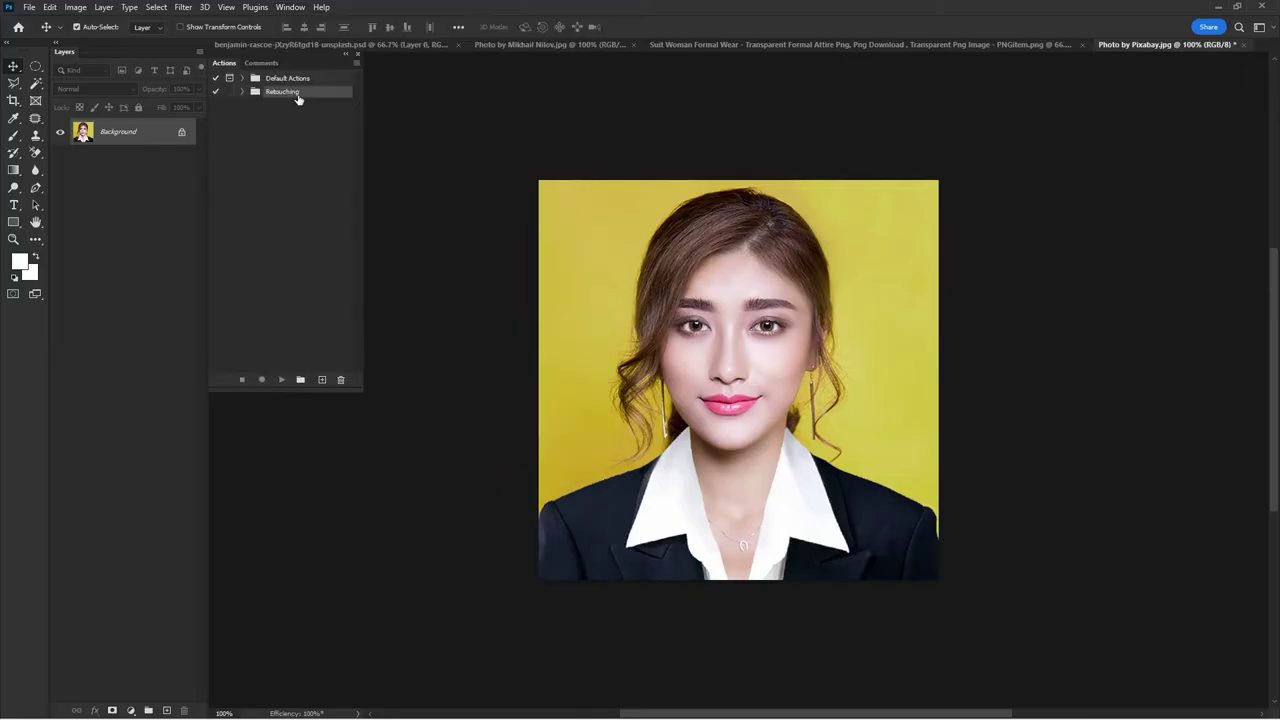
{"action": "left_click_drag", "start_coordinate": [301, 67], "coordinate": [304, 78]}
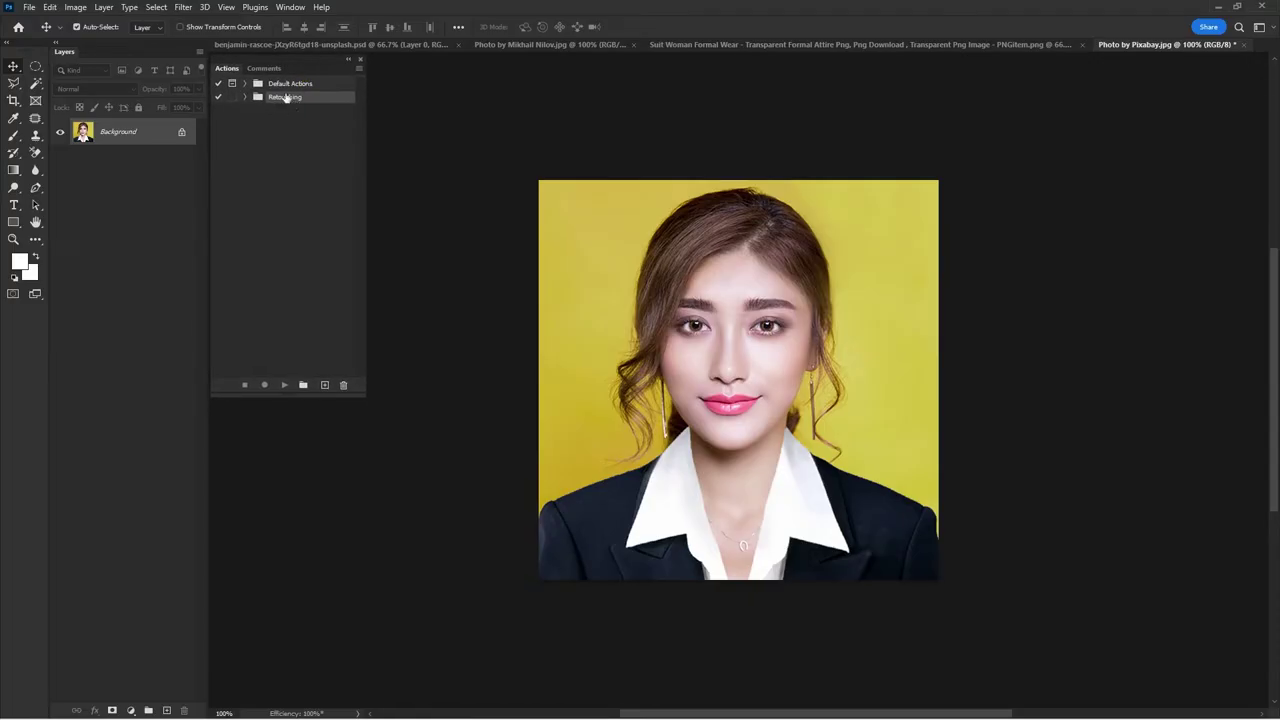
{"action": "left_click", "coordinate": [300, 130]}
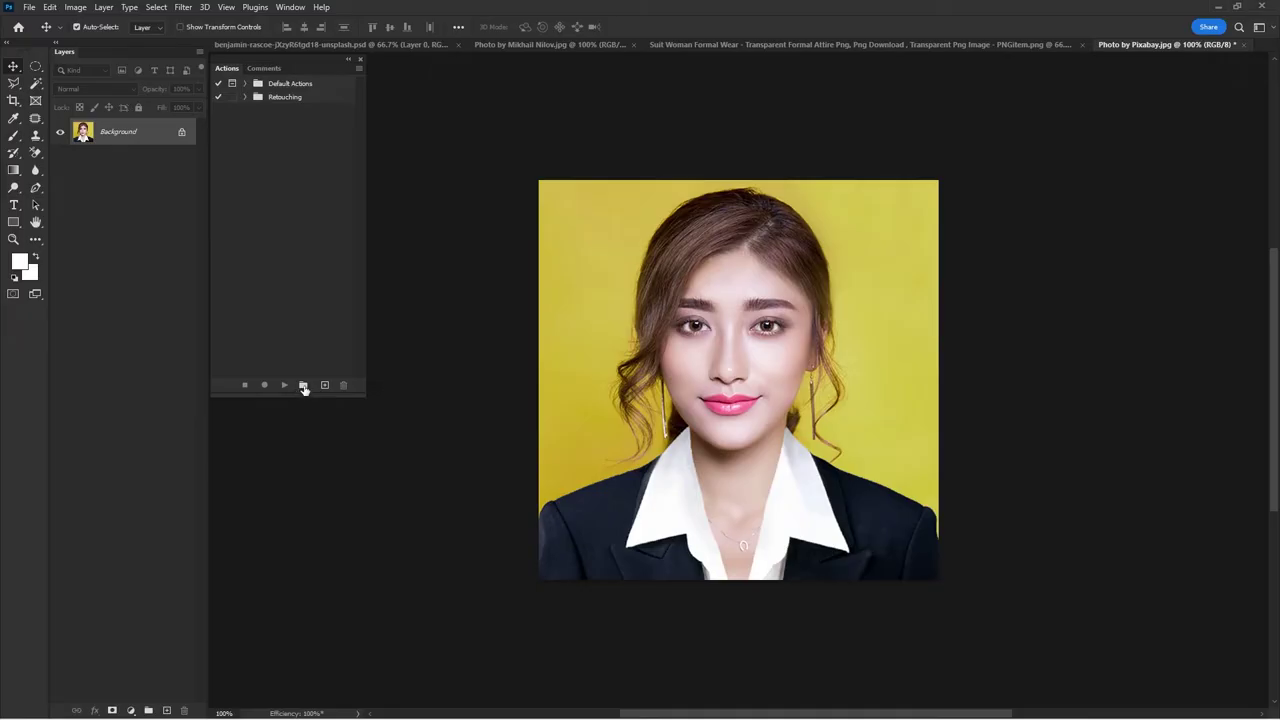
Create a new action set named 'Rush ID' in the Actions panel.
{"action": "left_click", "coordinate": [304, 386]}
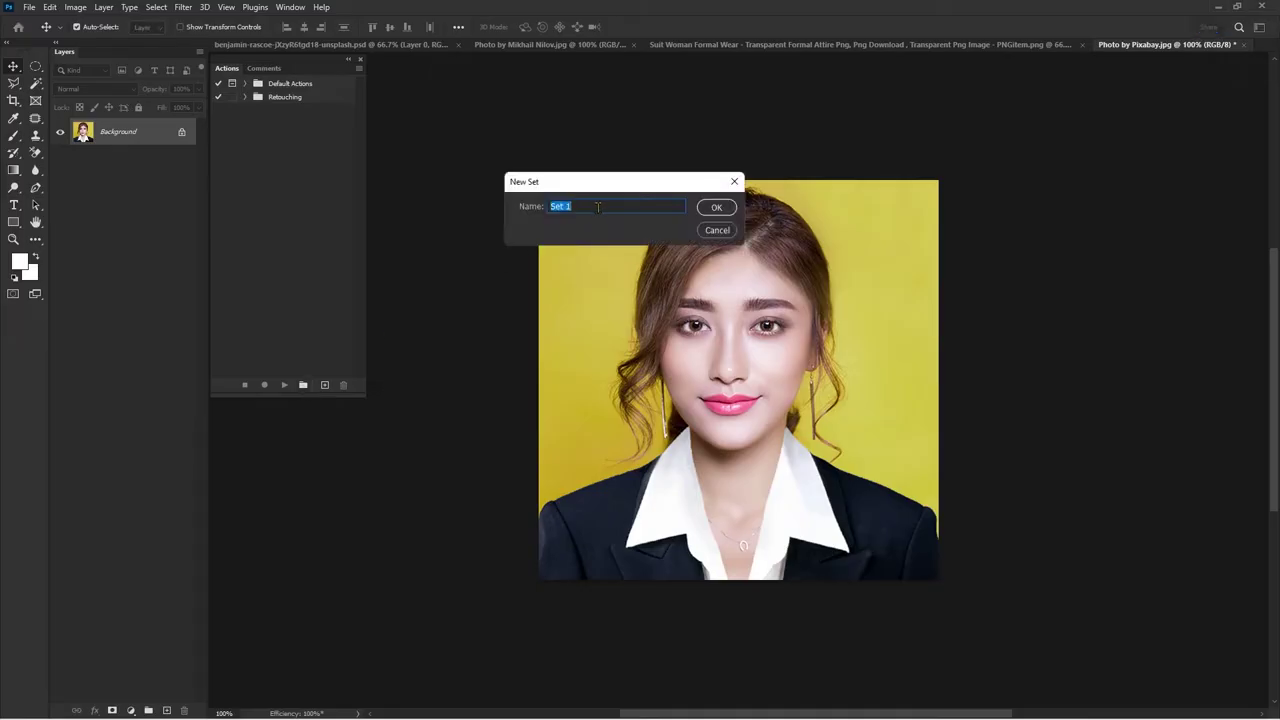
{"action": "type", "text": "Rush "}
{"action": "type", "text": "ID"}
{"action": "left_click", "coordinate": [721, 210]}
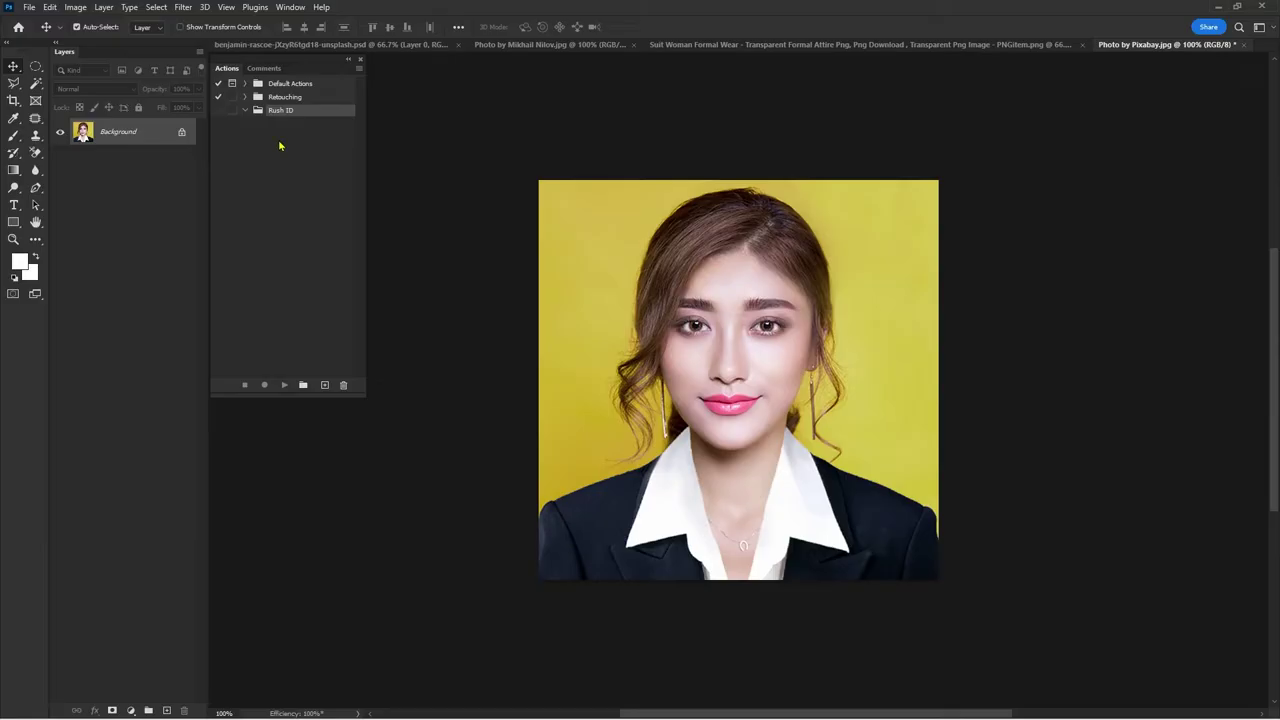
Create action '6 2x2' with the F7 shortcut and start recording, accepting the shortcut warning.
{"action": "left_click", "coordinate": [324, 386]}
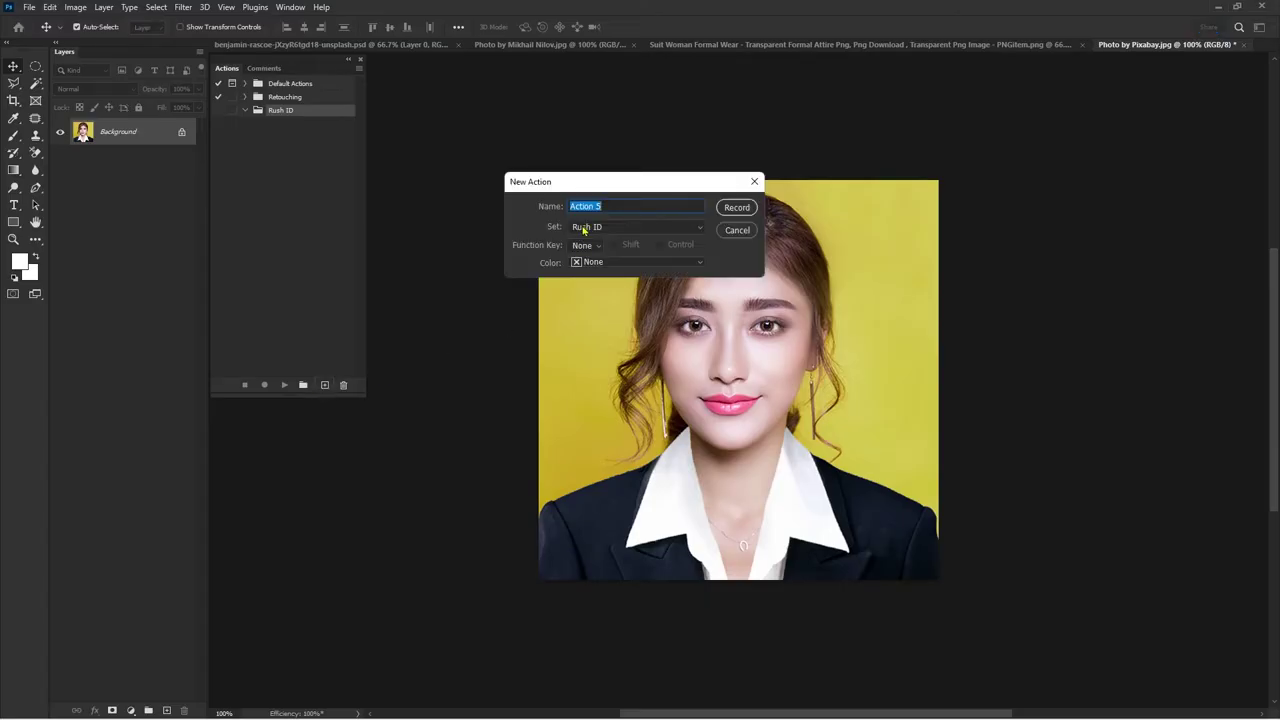
{"action": "type", "text": "6"}
{"action": "type", "text": " 2x"}
{"action": "type", "text": "2"}
{"action": "left_click", "coordinate": [597, 248]}
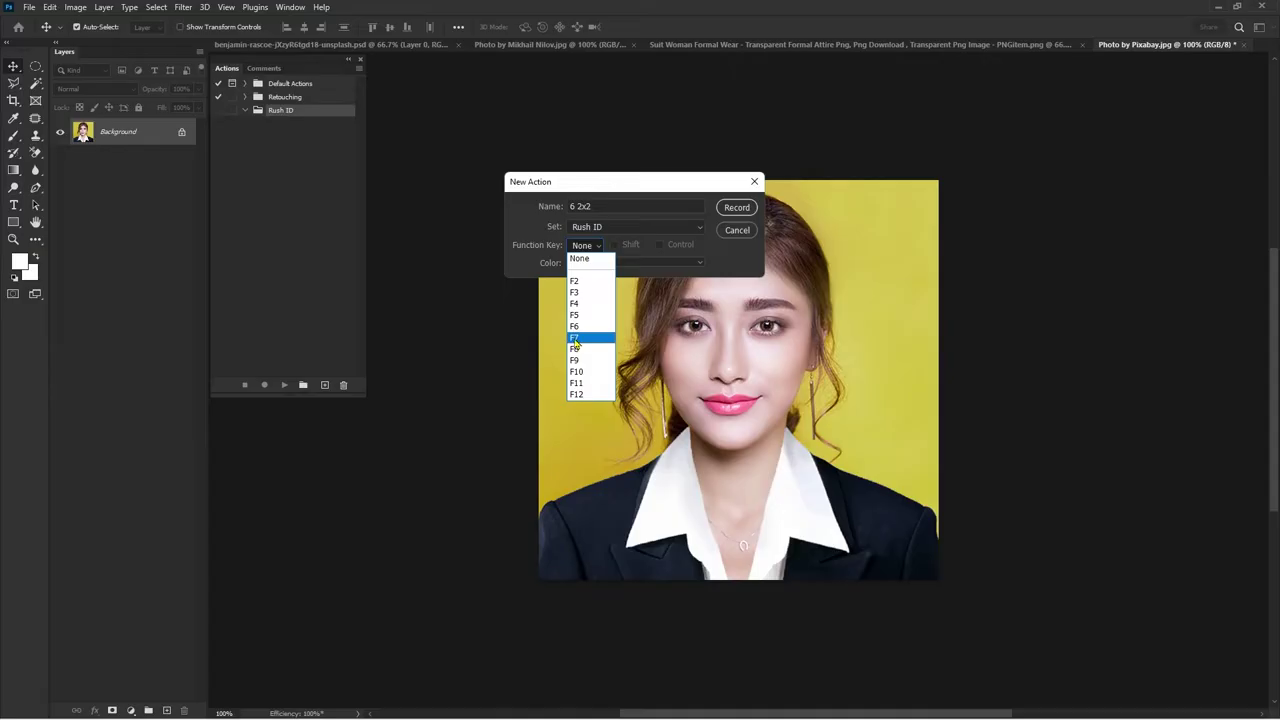
{"action": "left_click", "coordinate": [576, 340]}
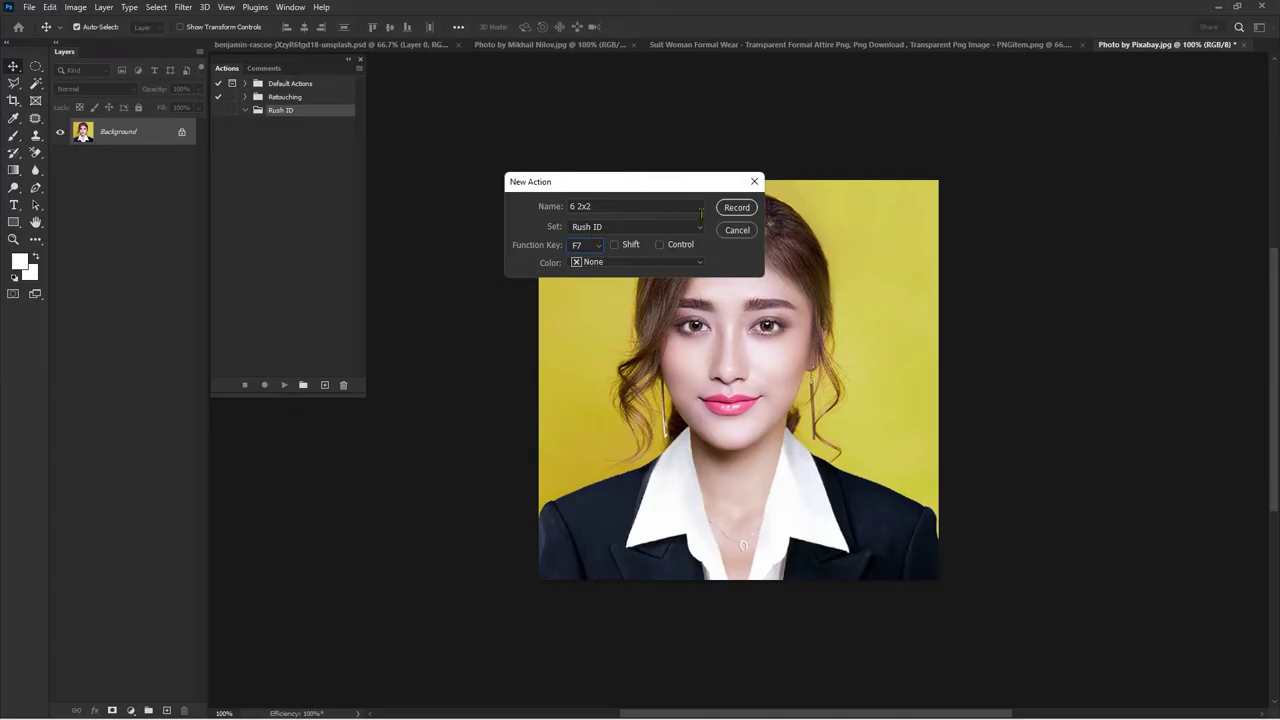
{"action": "left_click_drag", "start_coordinate": [670, 182], "coordinate": [641, 177]}
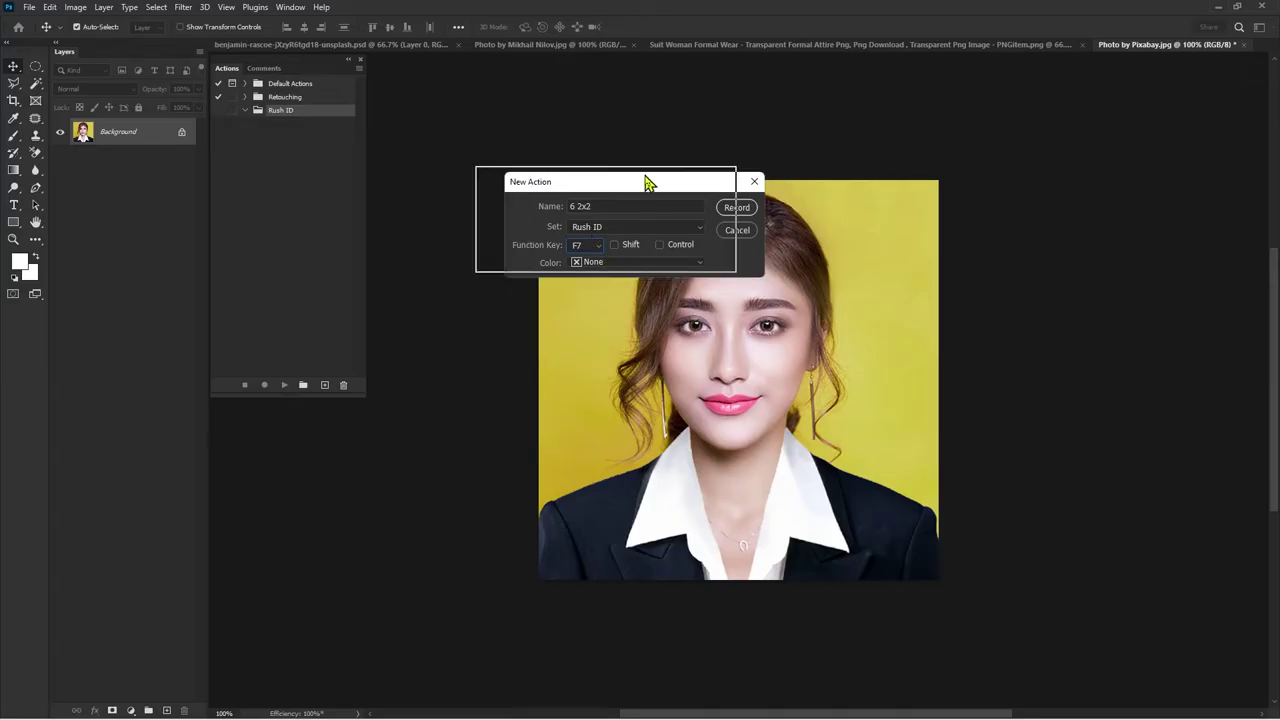
{"action": "left_click", "coordinate": [716, 204]}
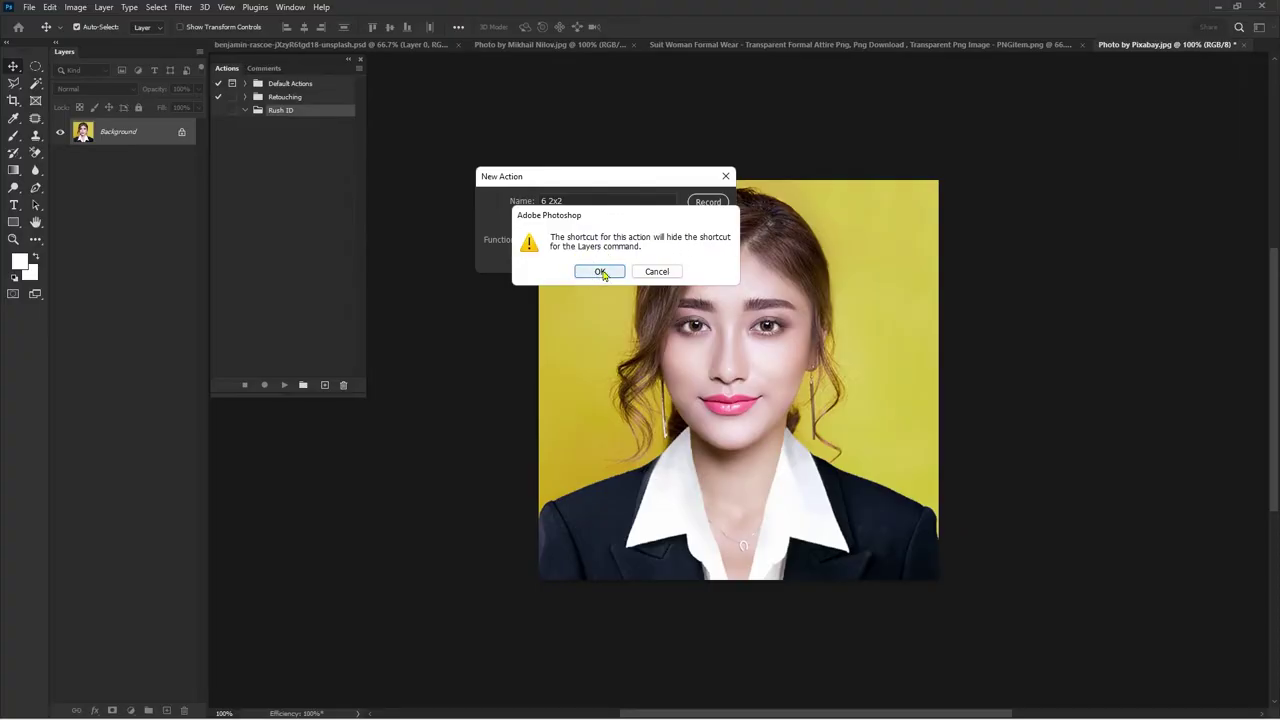
{"action": "left_click", "coordinate": [600, 272]}
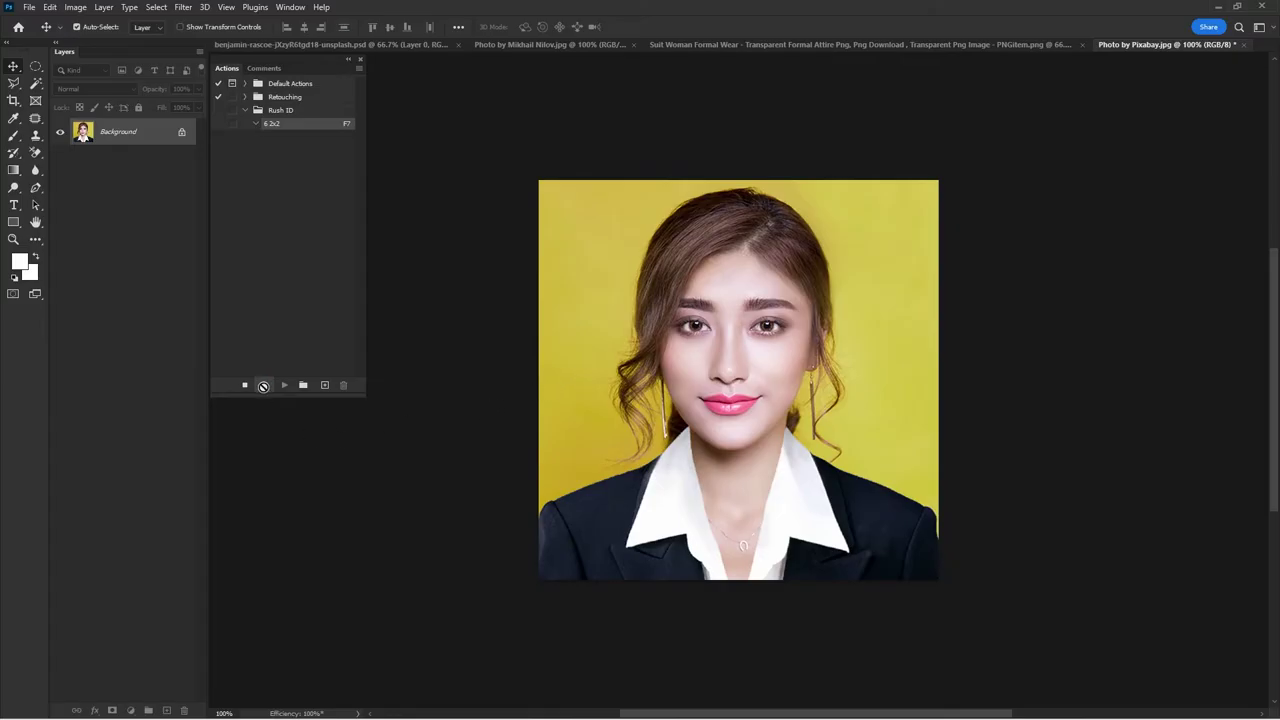
With the action recording, select and copy the whole portrait image.
{"action": "left_click", "coordinate": [264, 386]}
{"action": "key", "text": "ctrl+a"}
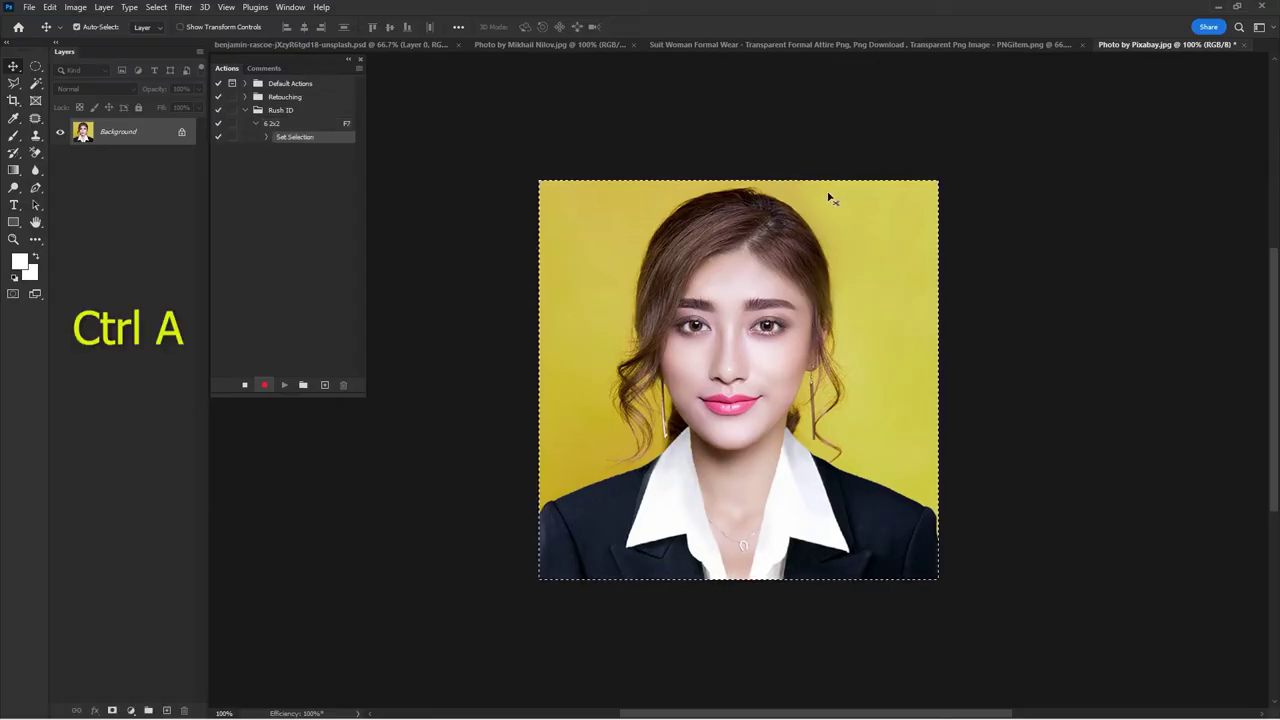
{"action": "key", "text": "ctrl+c"}
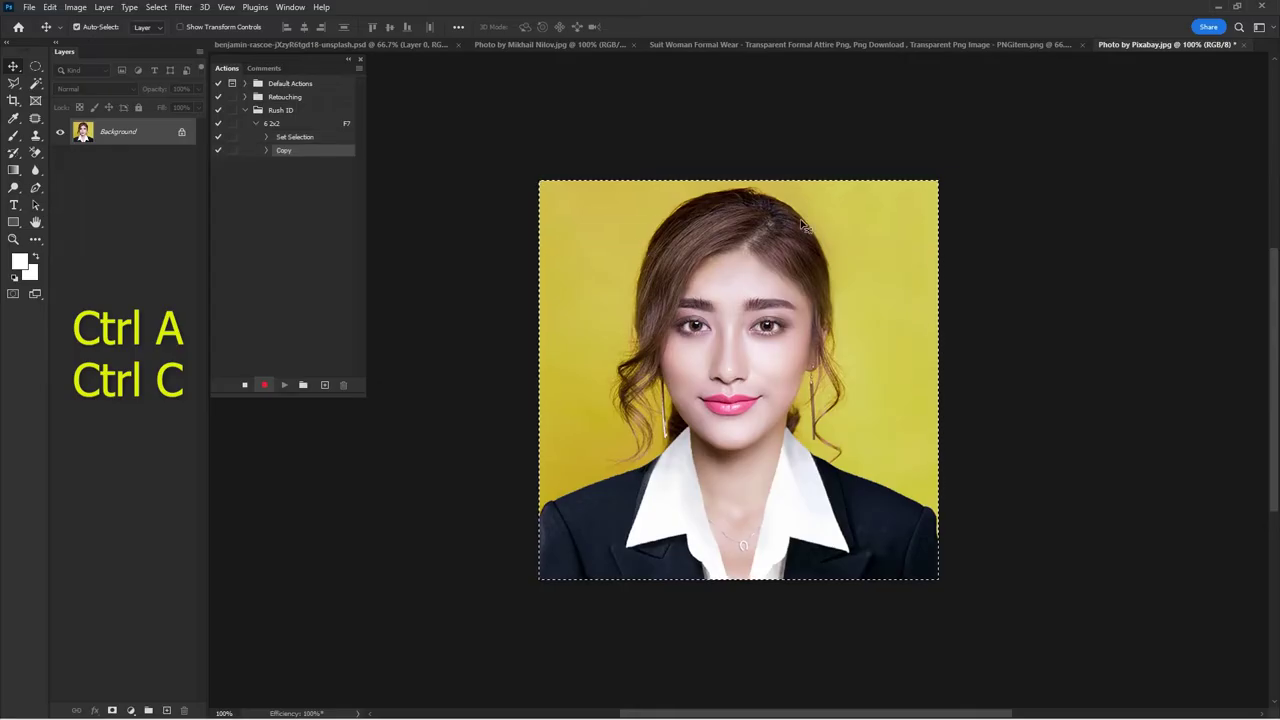
Fill the photo area with white and paste the portrait back as Layer 1.
{"action": "key", "text": "Delete"}
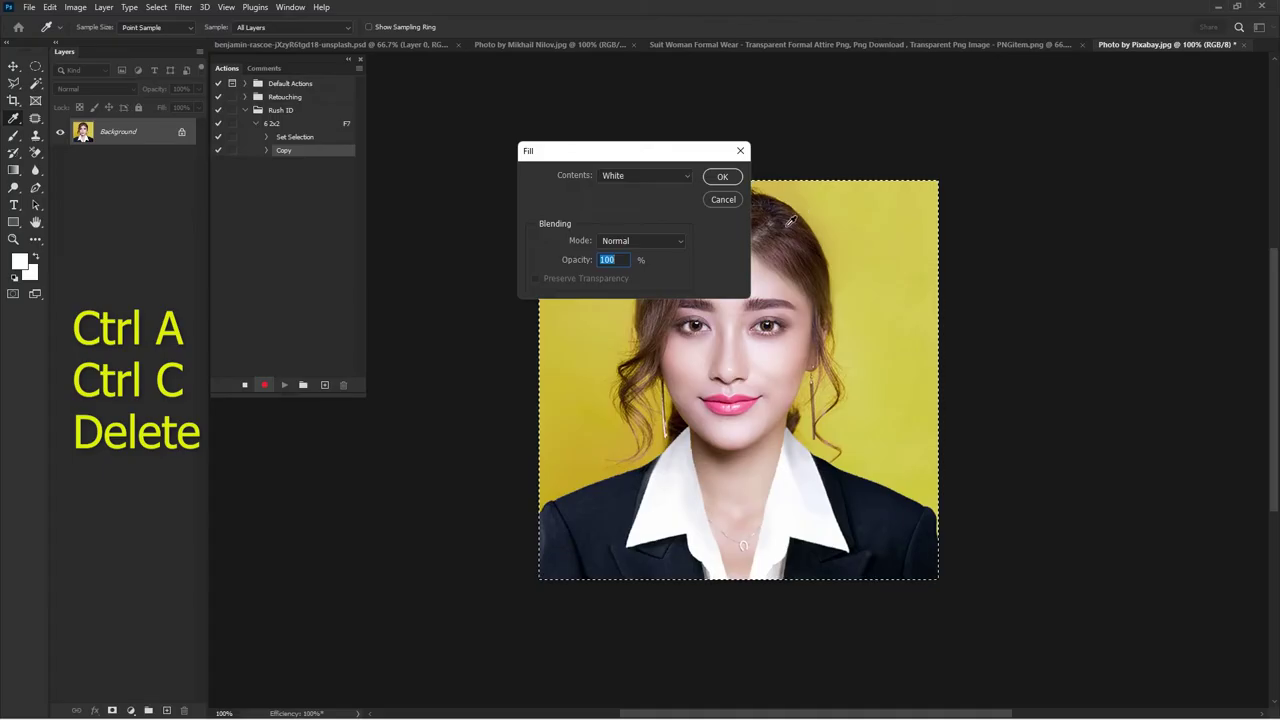
{"action": "left_click", "coordinate": [609, 178]}
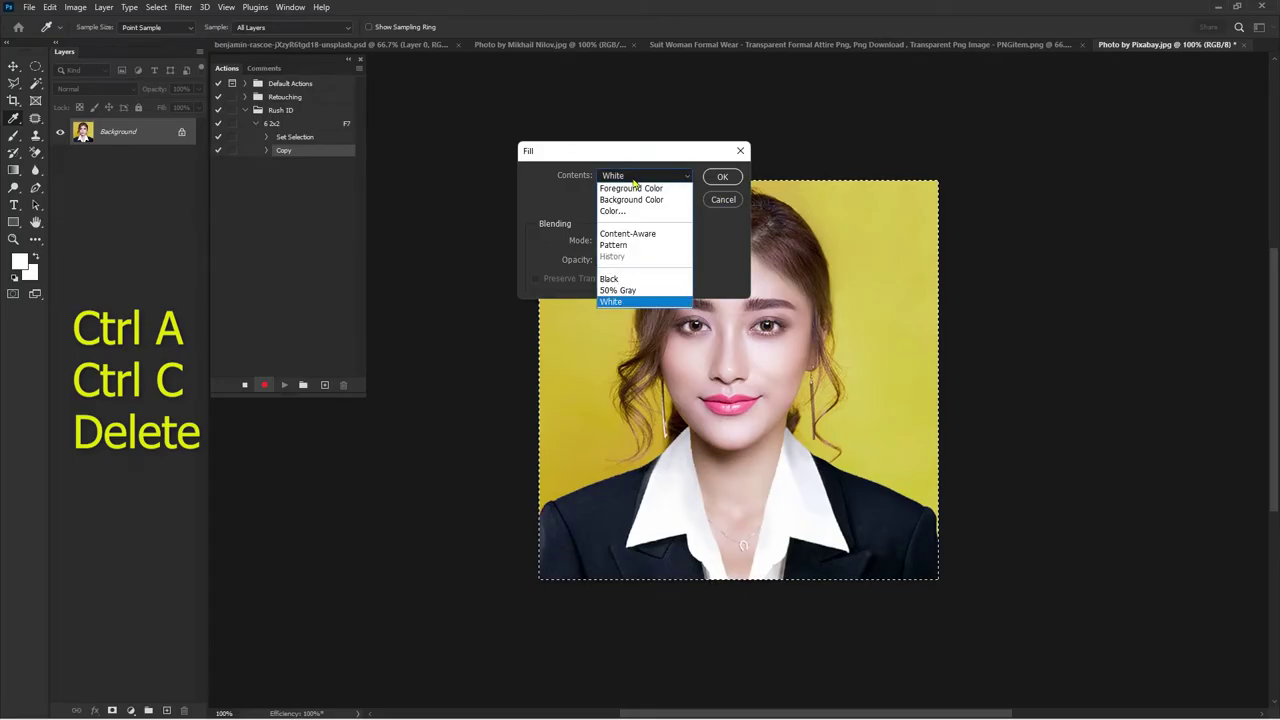
{"action": "left_click", "coordinate": [620, 303]}
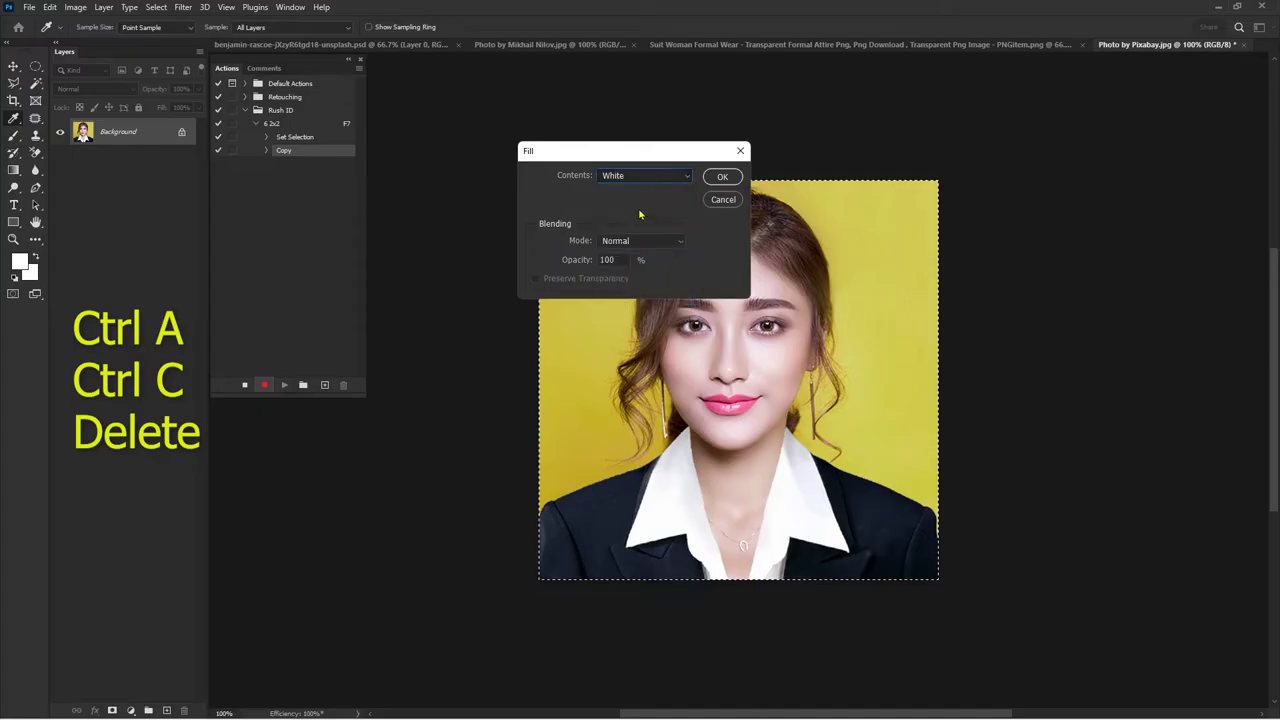
{"action": "left_click", "coordinate": [722, 176]}
{"action": "key", "text": "ctrl+v"}
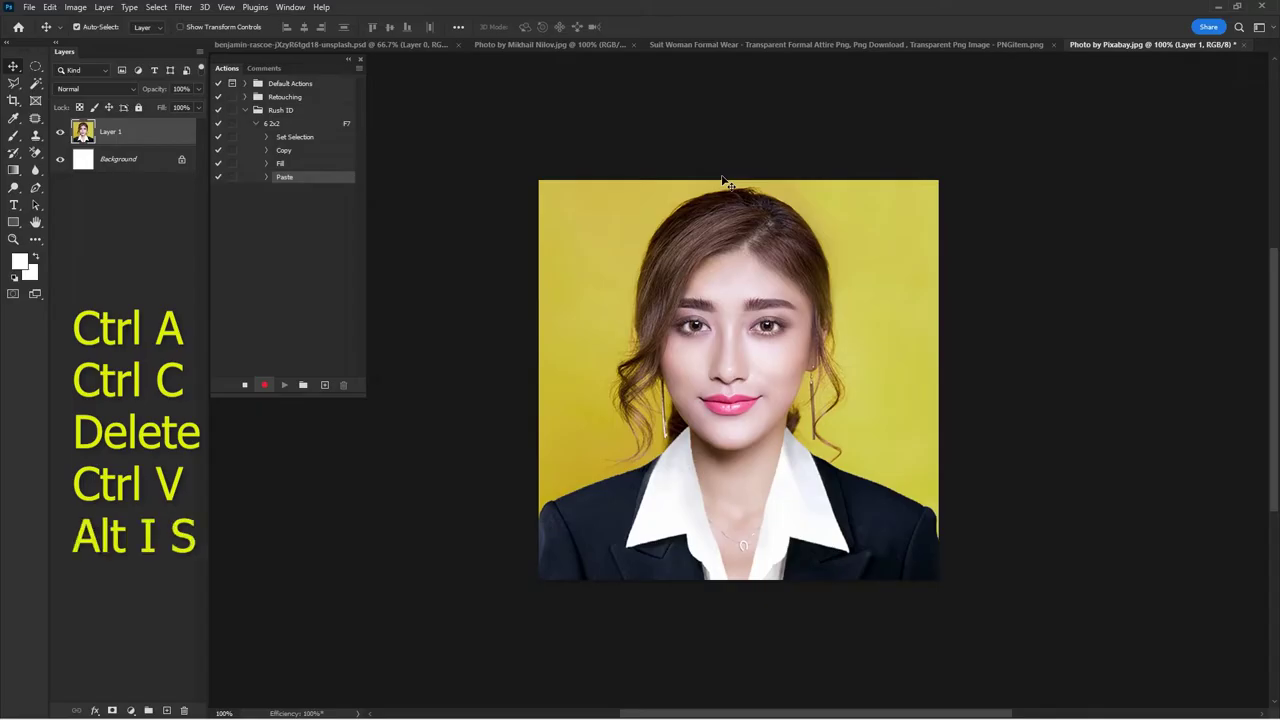
Open Canvas Size and enter an A4 size of 210 × 297 millimetres.
{"action": "key", "text": "alt+i"}
{"action": "key", "text": "s"}
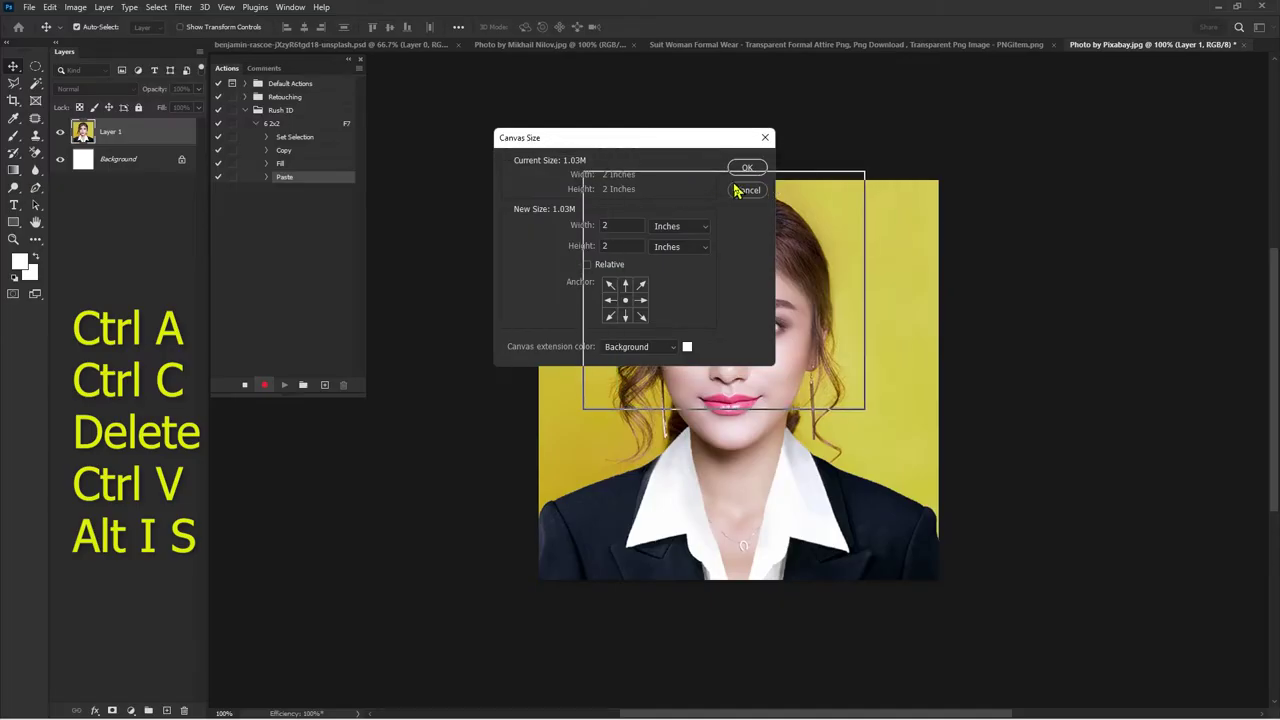
{"action": "mouse_move", "coordinate": [645, 143]}
{"action": "left_mouse_down"}
{"action": "mouse_move", "coordinate": [734, 186]}
{"action": "mouse_move", "coordinate": [696, 205]}
{"action": "left_mouse_up"}
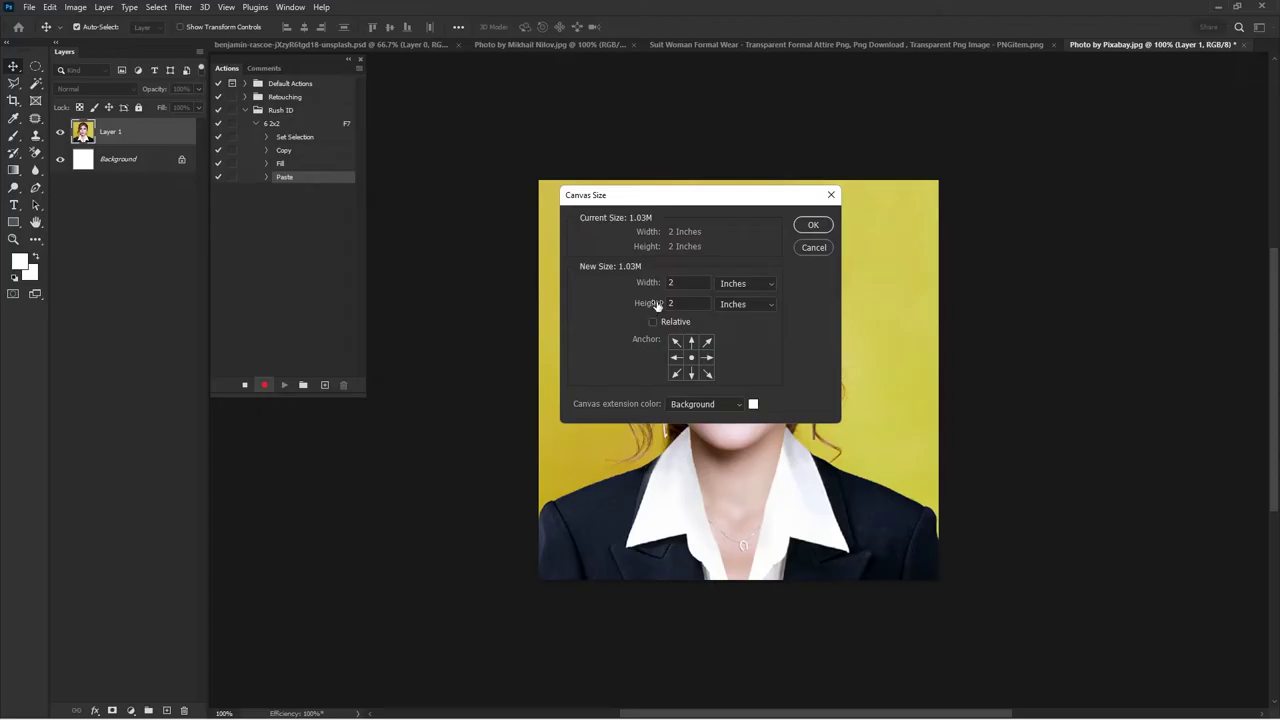
{"action": "left_click_drag", "start_coordinate": [684, 282], "coordinate": [668, 283]}
{"action": "type", "text": "210"}
{"action": "left_click", "coordinate": [767, 287]}
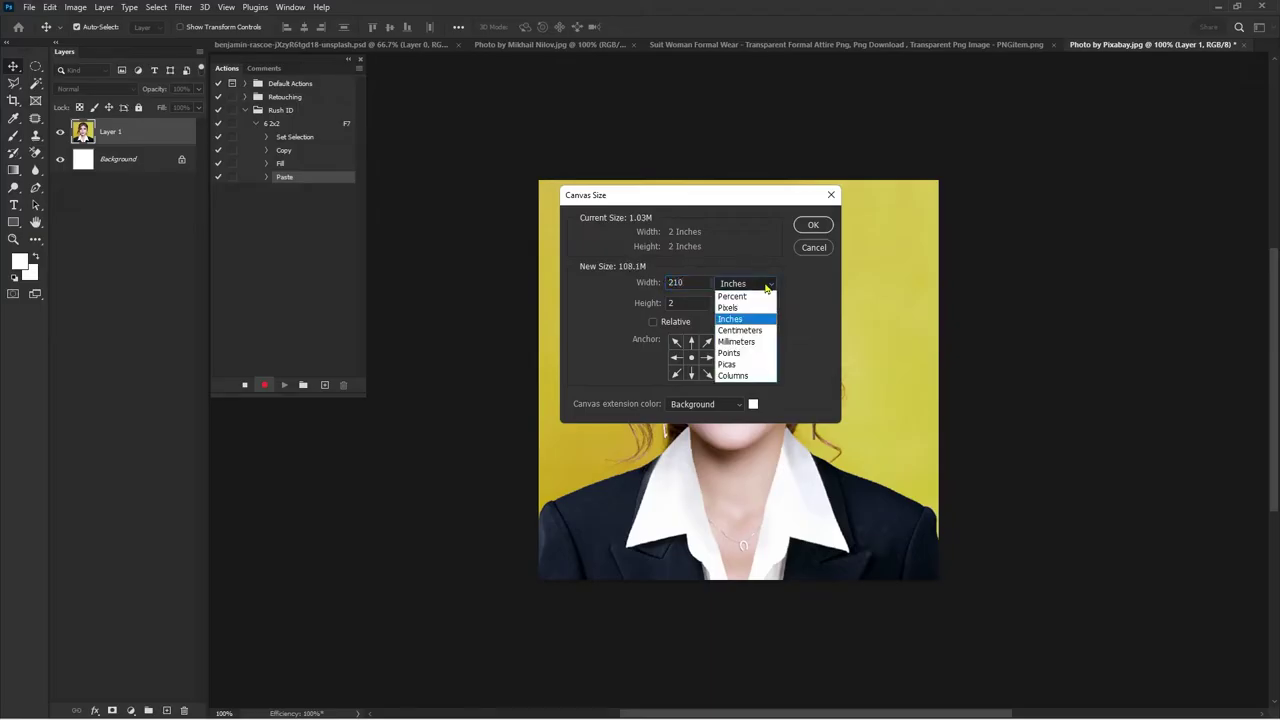
{"action": "left_click", "coordinate": [742, 342]}
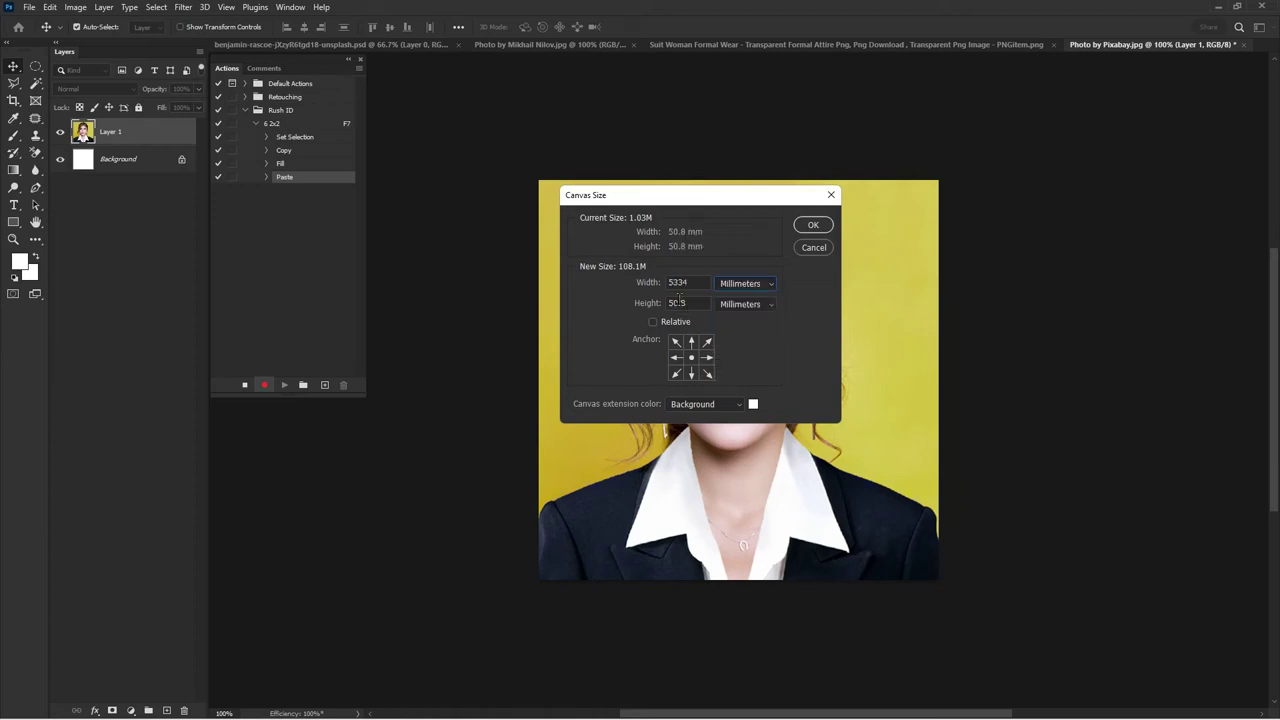
{"action": "left_click_drag", "start_coordinate": [694, 284], "coordinate": [662, 285]}
{"action": "type", "text": "210"}
{"action": "key", "text": "Tab"}
{"action": "type", "text": "297"}
Switch units back to inches and settle on a 4 × 6 inch canvas size.
{"action": "key", "text": "ctrl+a"}
{"action": "left_click", "coordinate": [760, 284]}
{"action": "left_click", "coordinate": [745, 300]}
{"action": "double_click", "coordinate": [700, 283]}
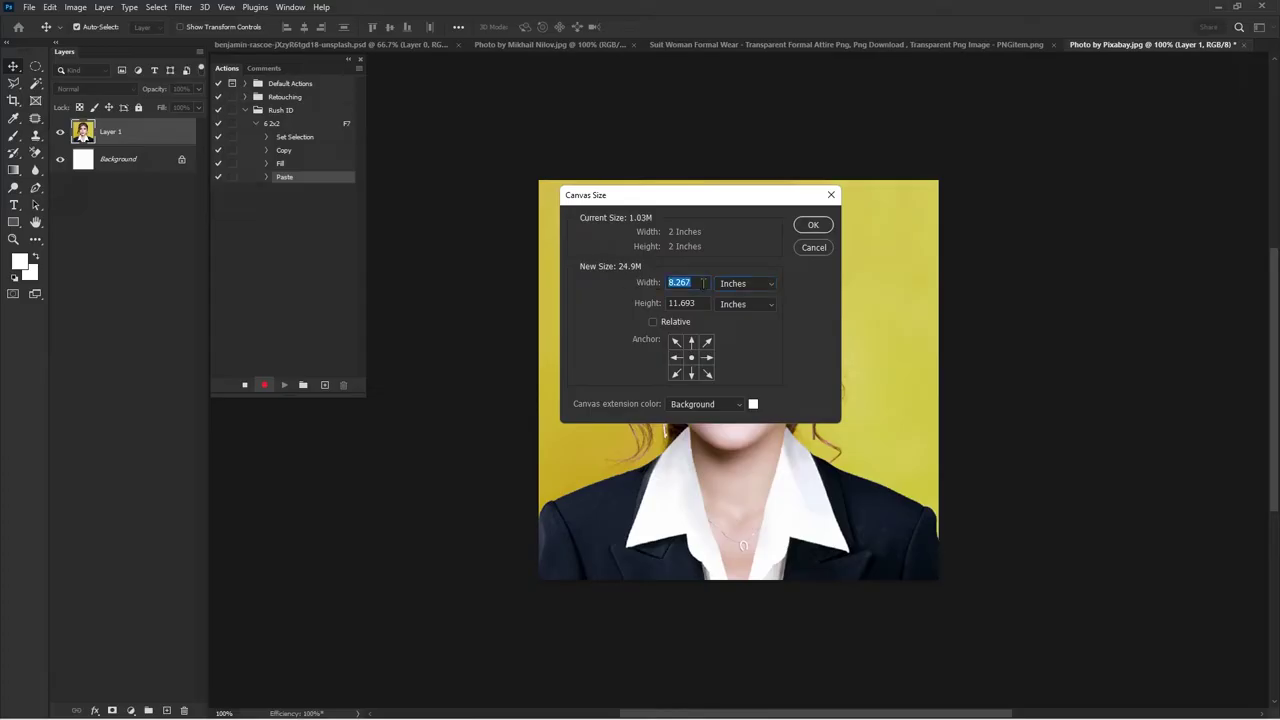
{"action": "type", "text": "8."}
{"action": "type", "text": "5"}
{"action": "left_click_drag", "start_coordinate": [699, 303], "coordinate": [652, 305]}
{"action": "type", "text": "11"}
{"action": "left_click_drag", "start_coordinate": [690, 283], "coordinate": [626, 290]}
{"action": "type", "text": "4"}
{"action": "left_click_drag", "start_coordinate": [684, 304], "coordinate": [657, 311]}
{"action": "type", "text": "6"}
Apply the 4 × 6 inch canvas size, fit it on screen, and zoom to 50%.
{"action": "left_click", "coordinate": [814, 225]}
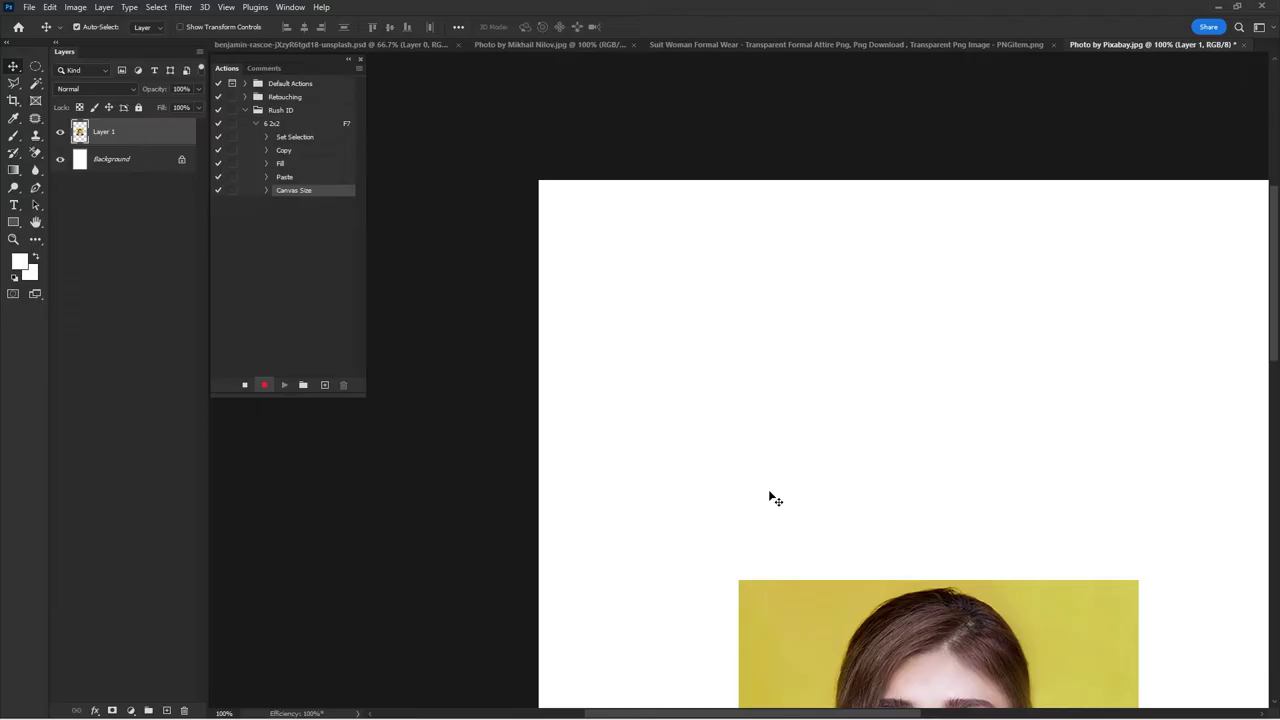
{"action": "key", "text": "ctrl+0"}
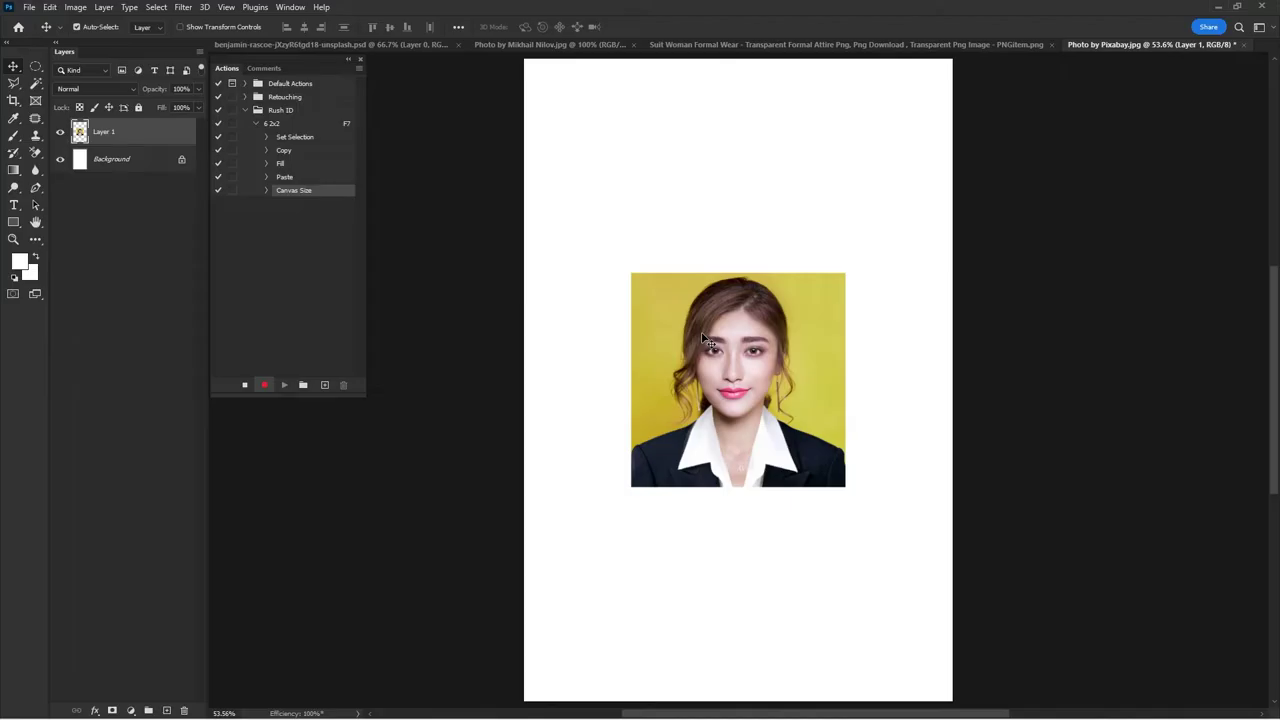
{"action": "key", "text": "ctrl+minus"}
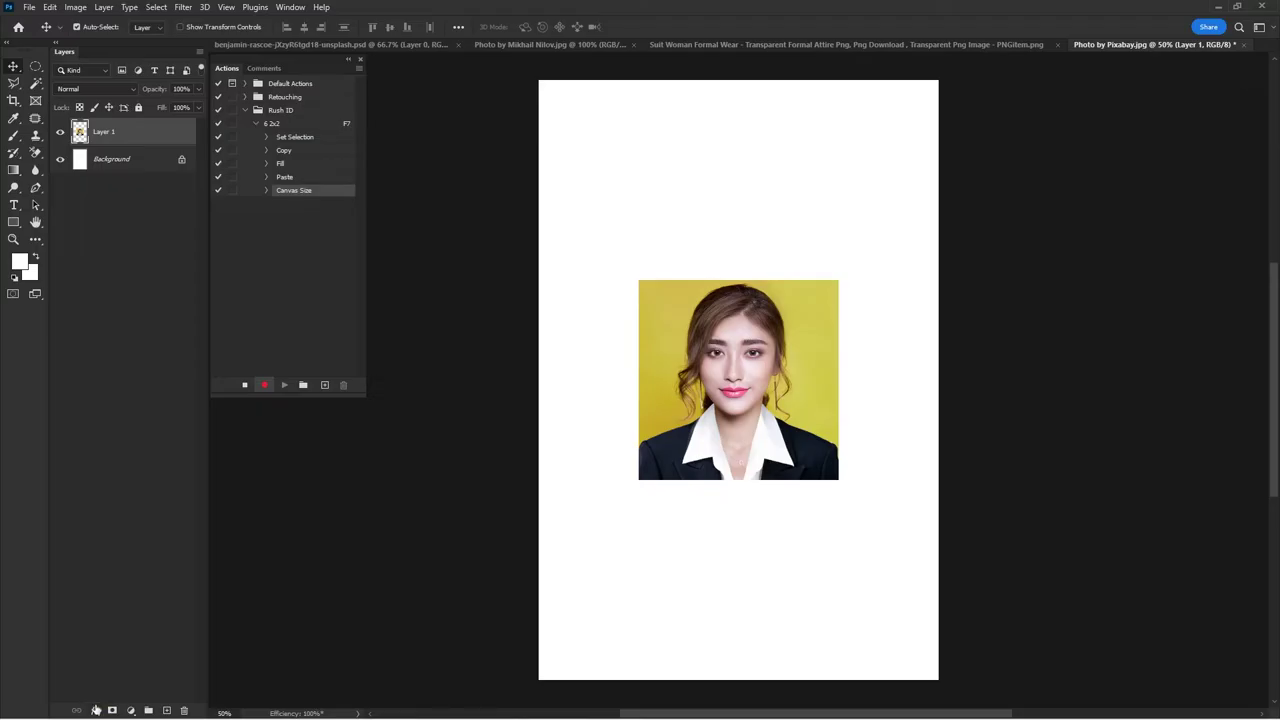
Add a Stroke layer effect to Layer 1 and try the Outside position.
{"action": "left_click", "coordinate": [96, 710]}
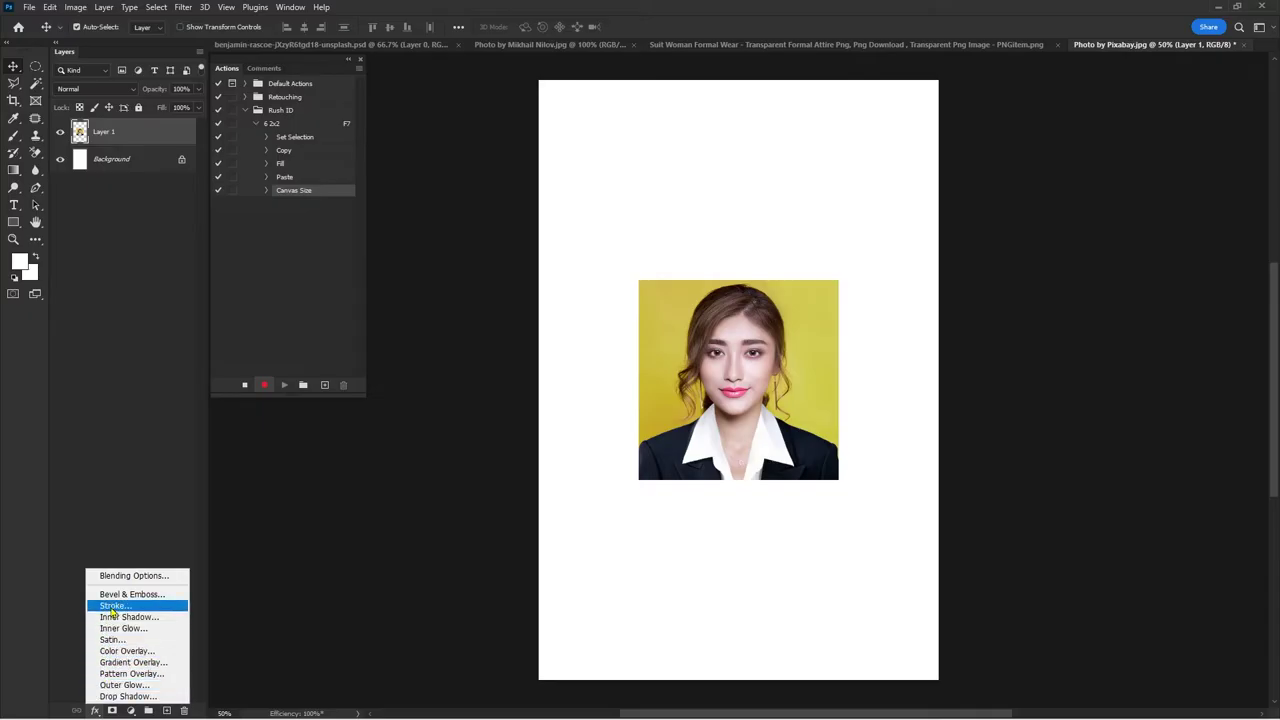
{"action": "left_click", "coordinate": [113, 606]}
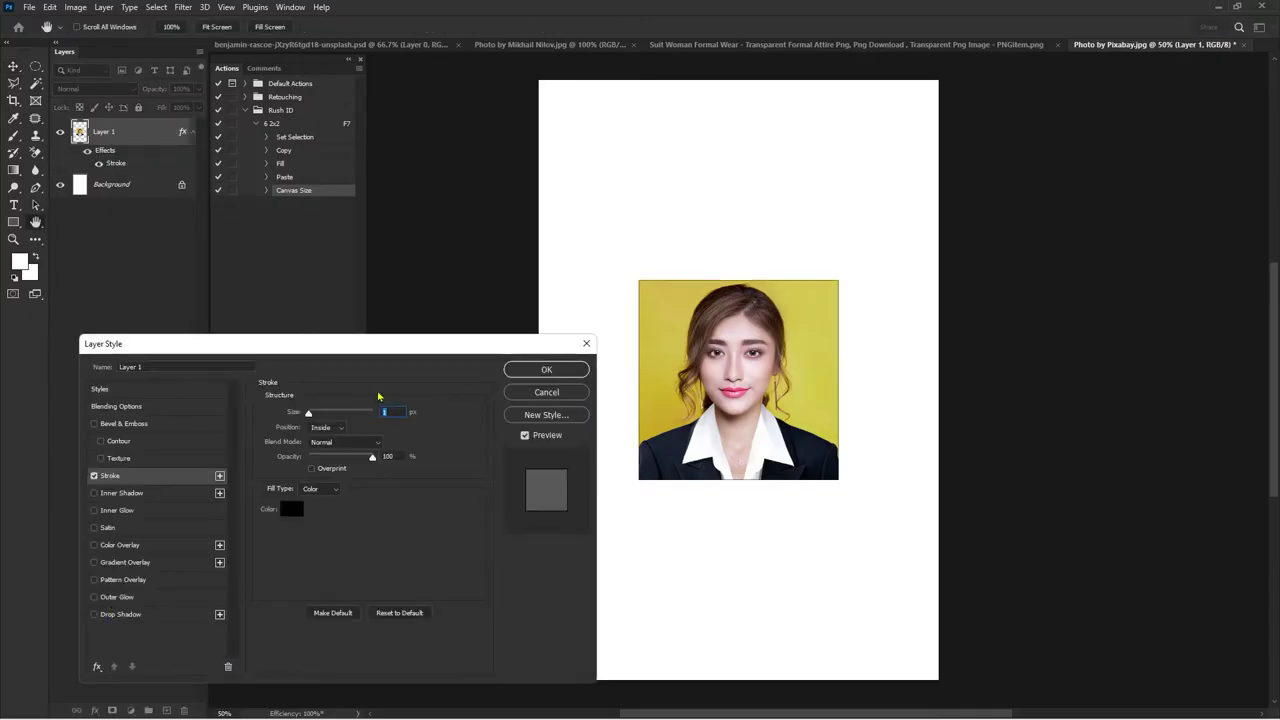
{"action": "left_click_drag", "start_coordinate": [392, 350], "coordinate": [423, 287]}
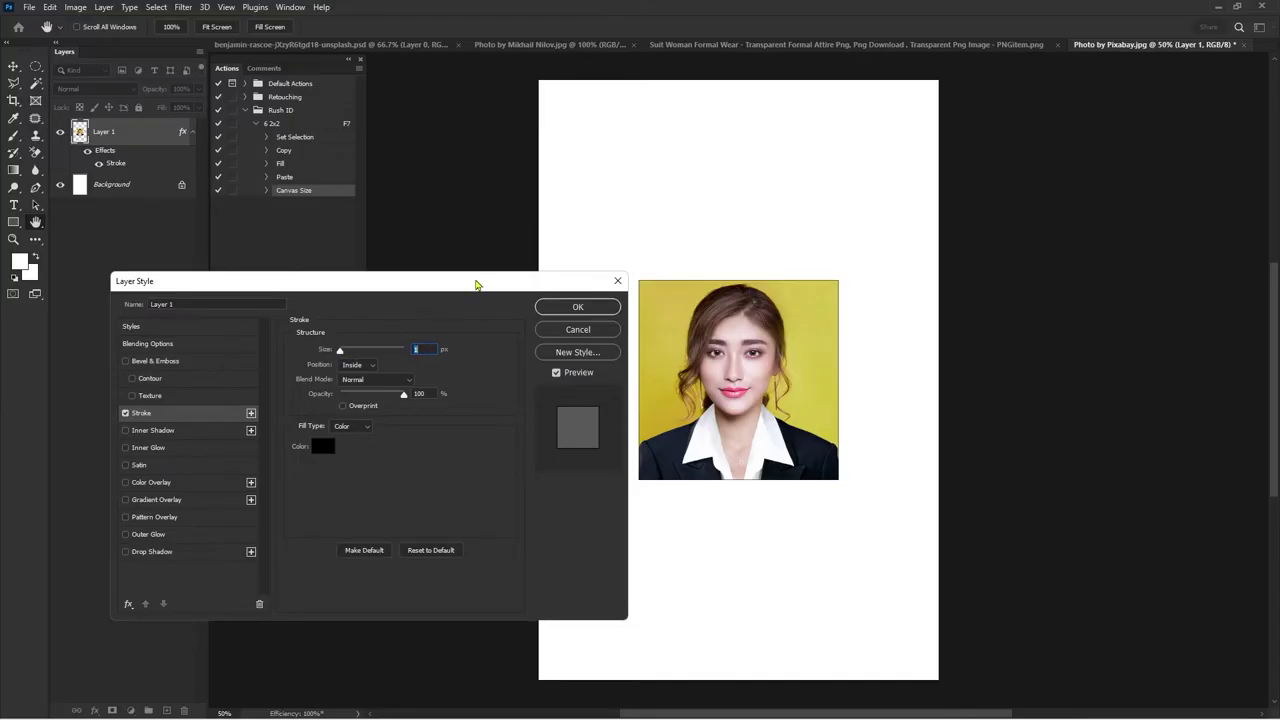
{"action": "left_click_drag", "start_coordinate": [476, 286], "coordinate": [432, 276]}
{"action": "mouse_move", "coordinate": [298, 345]}
{"action": "left_mouse_down"}
{"action": "mouse_move", "coordinate": [311, 347]}
{"action": "mouse_move", "coordinate": [296, 341]}
{"action": "left_mouse_up"}
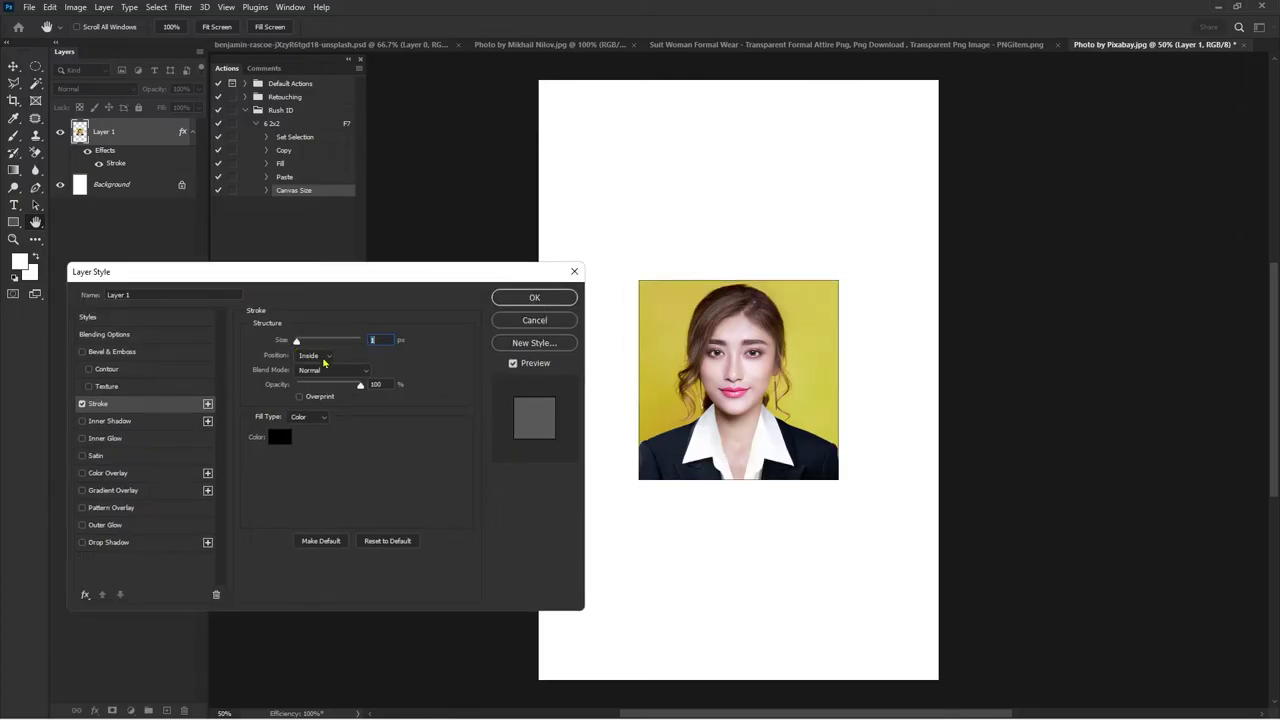
{"action": "left_click", "coordinate": [323, 357]}
{"action": "left_click", "coordinate": [308, 358]}
Set the stroke to 1 px positioned Inside and apply it.
{"action": "mouse_move", "coordinate": [297, 341]}
{"action": "left_mouse_down"}
{"action": "mouse_move", "coordinate": [326, 345]}
{"action": "mouse_move", "coordinate": [305, 342]}
{"action": "left_mouse_up"}
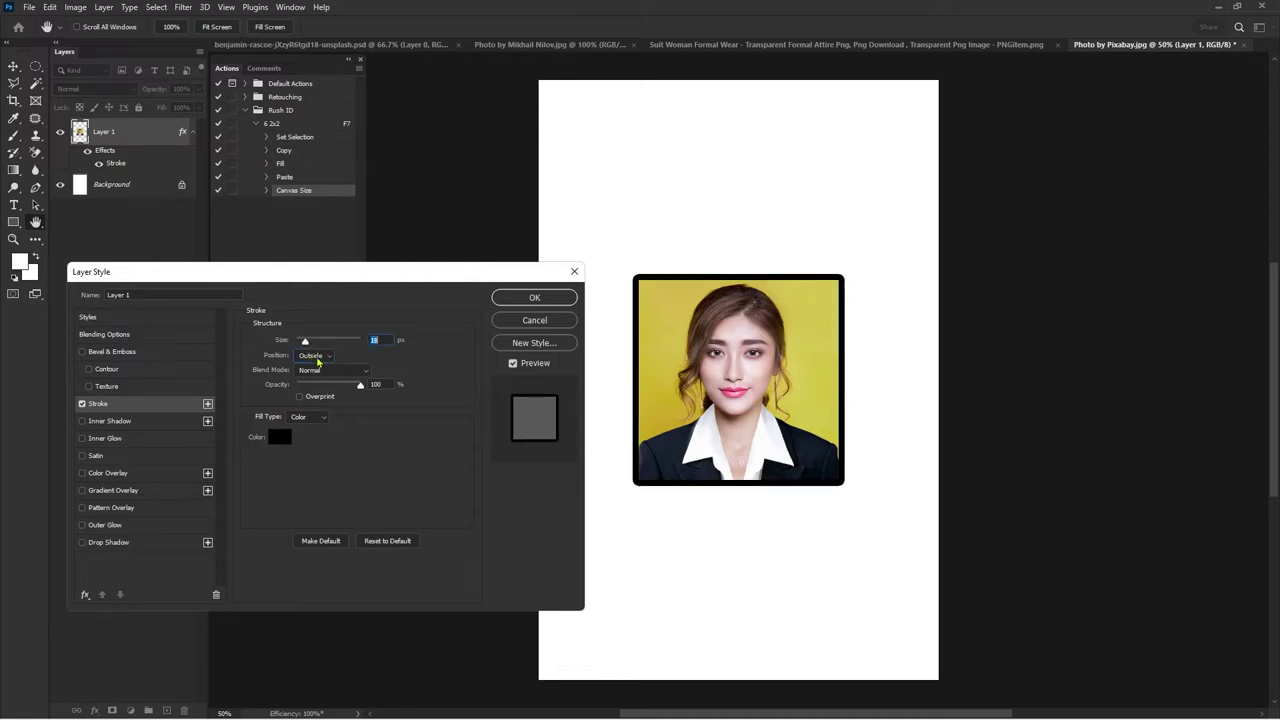
{"action": "left_click", "coordinate": [318, 358]}
{"action": "left_click", "coordinate": [311, 379]}
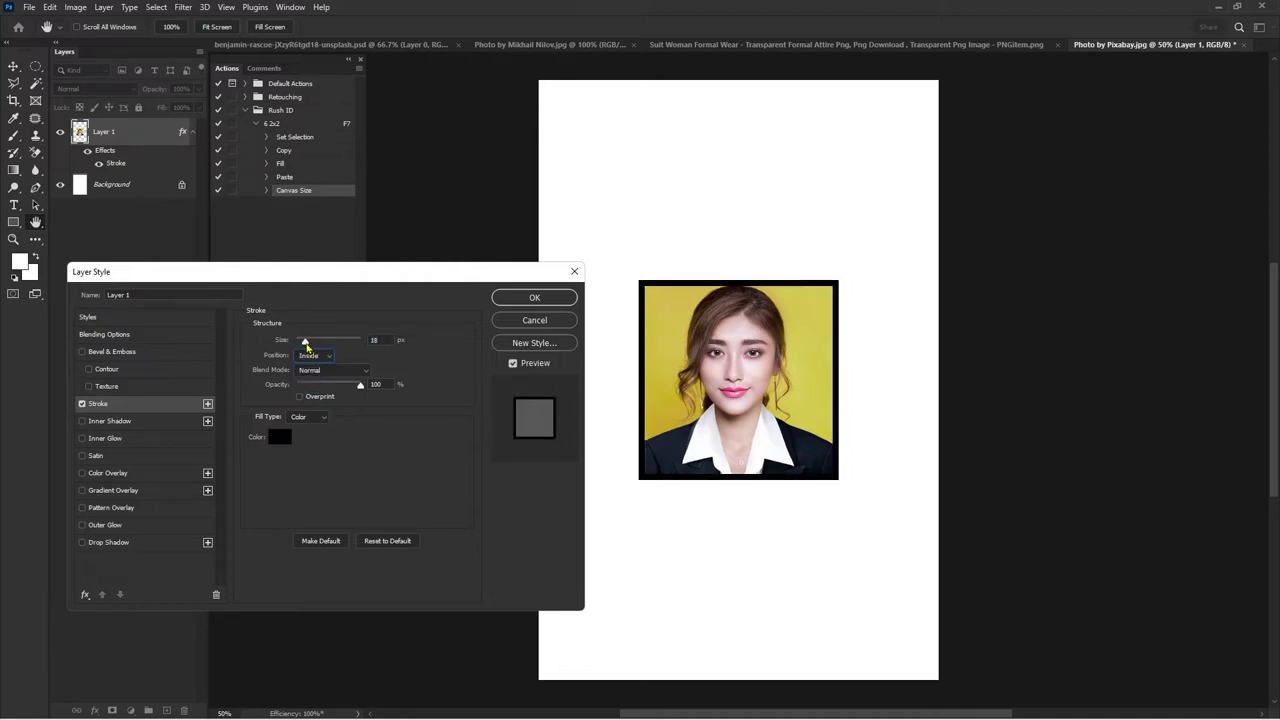
{"action": "left_click", "coordinate": [312, 356]}
{"action": "left_click", "coordinate": [306, 387]}
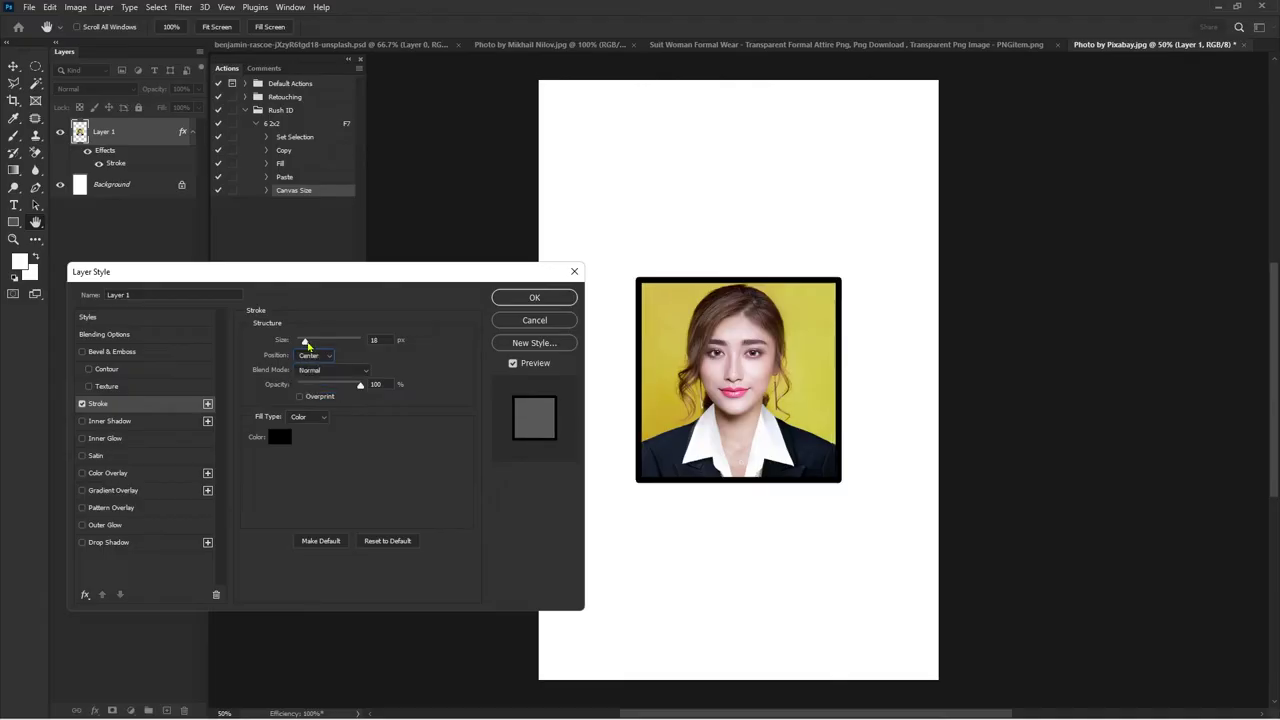
{"action": "mouse_move", "coordinate": [305, 341]}
{"action": "left_mouse_down"}
{"action": "mouse_move", "coordinate": [320, 350]}
{"action": "mouse_move", "coordinate": [312, 362]}
{"action": "left_mouse_up"}
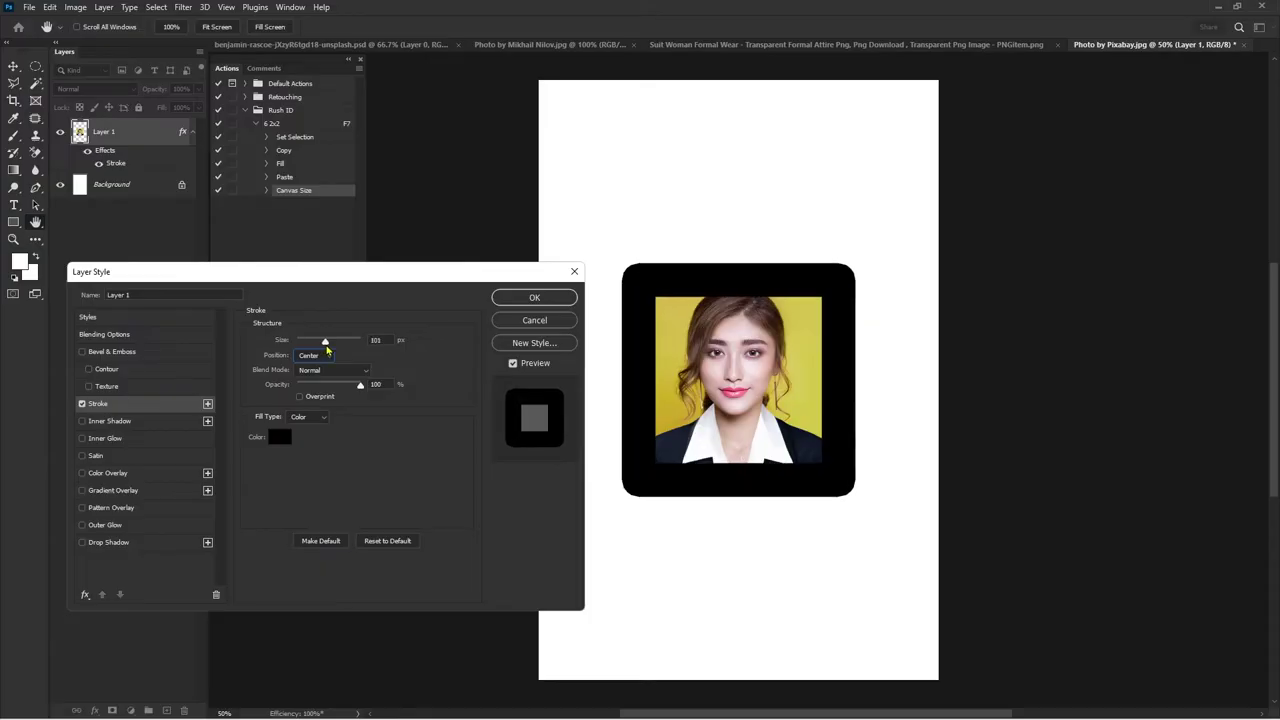
{"action": "left_click", "coordinate": [313, 356]}
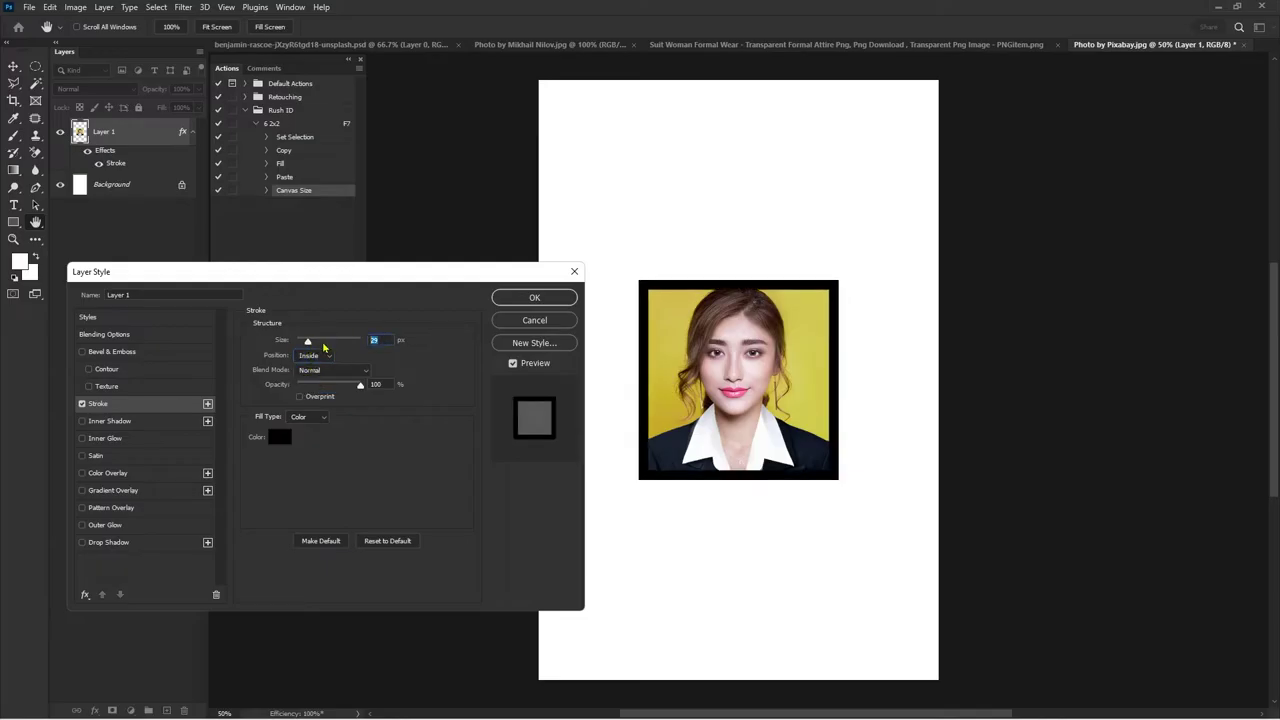
{"action": "type", "text": "1"}
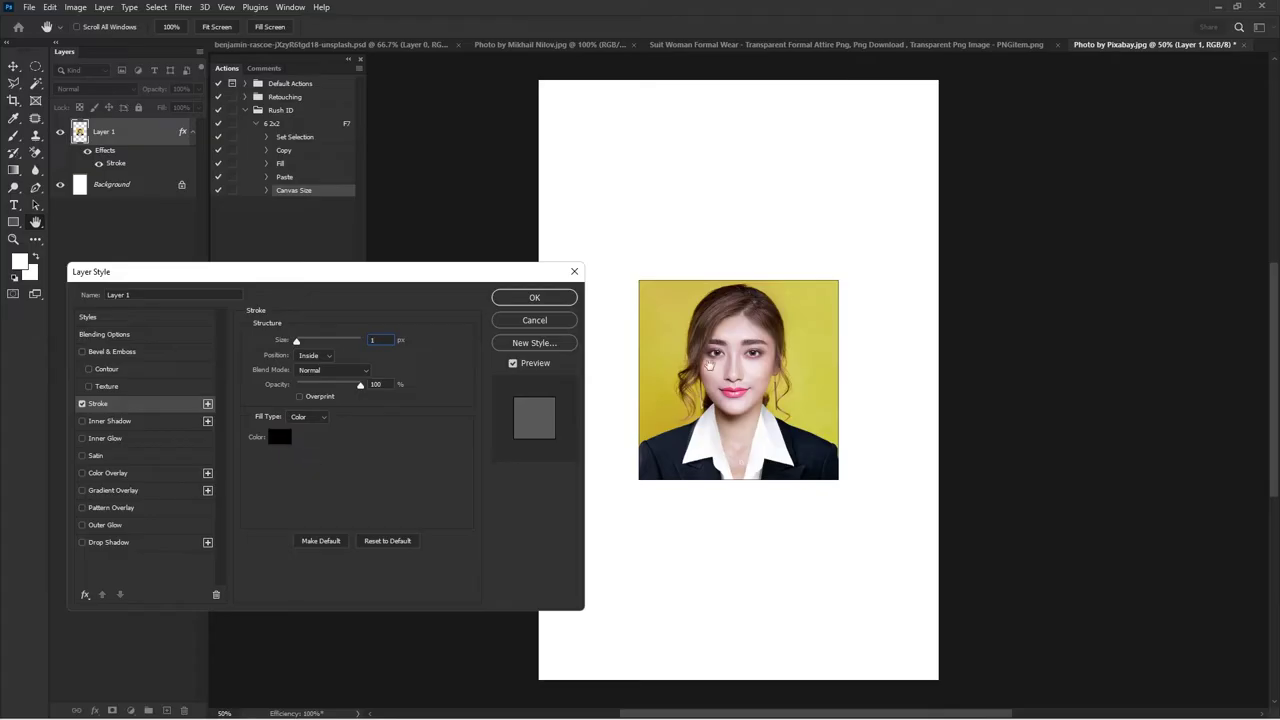
{"action": "left_click", "coordinate": [535, 299]}
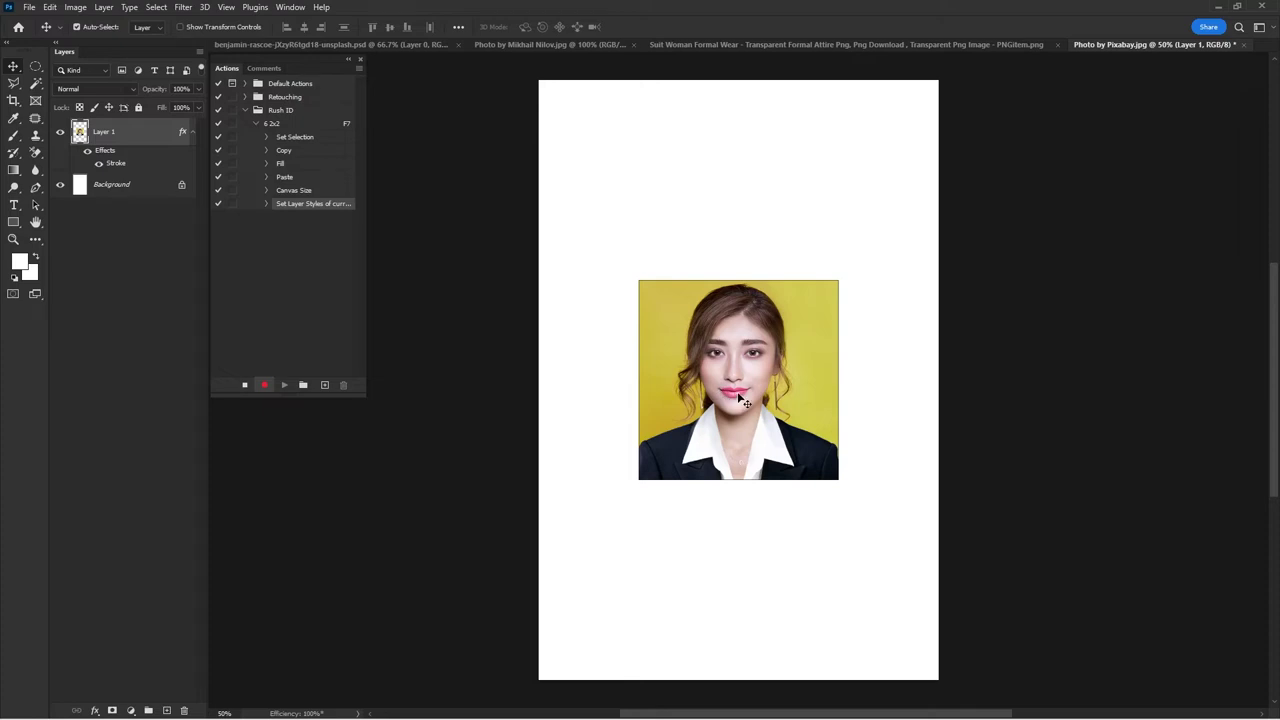
Duplicate the stroked portrait into a two-column, three-row grid of six copies and flatten the image.
{"action": "left_click_drag", "start_coordinate": [741, 398], "coordinate": [635, 196]}
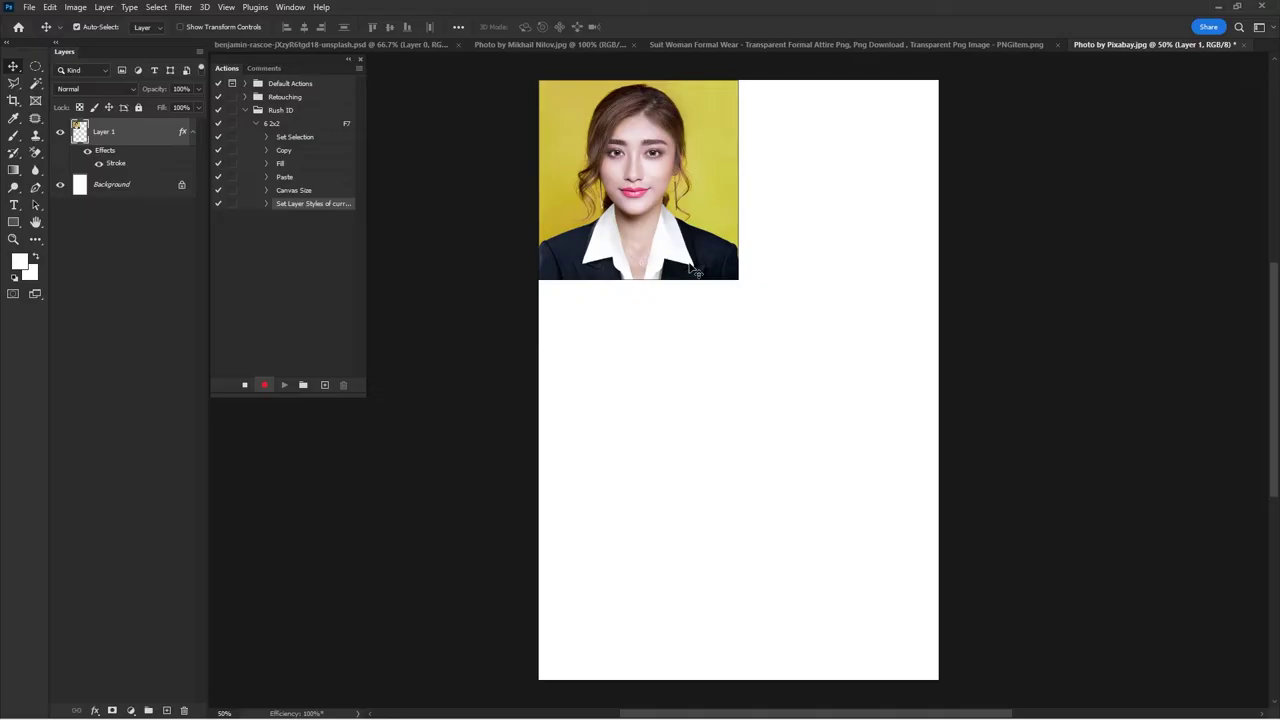
{"action": "key", "text": "ctrl+j"}
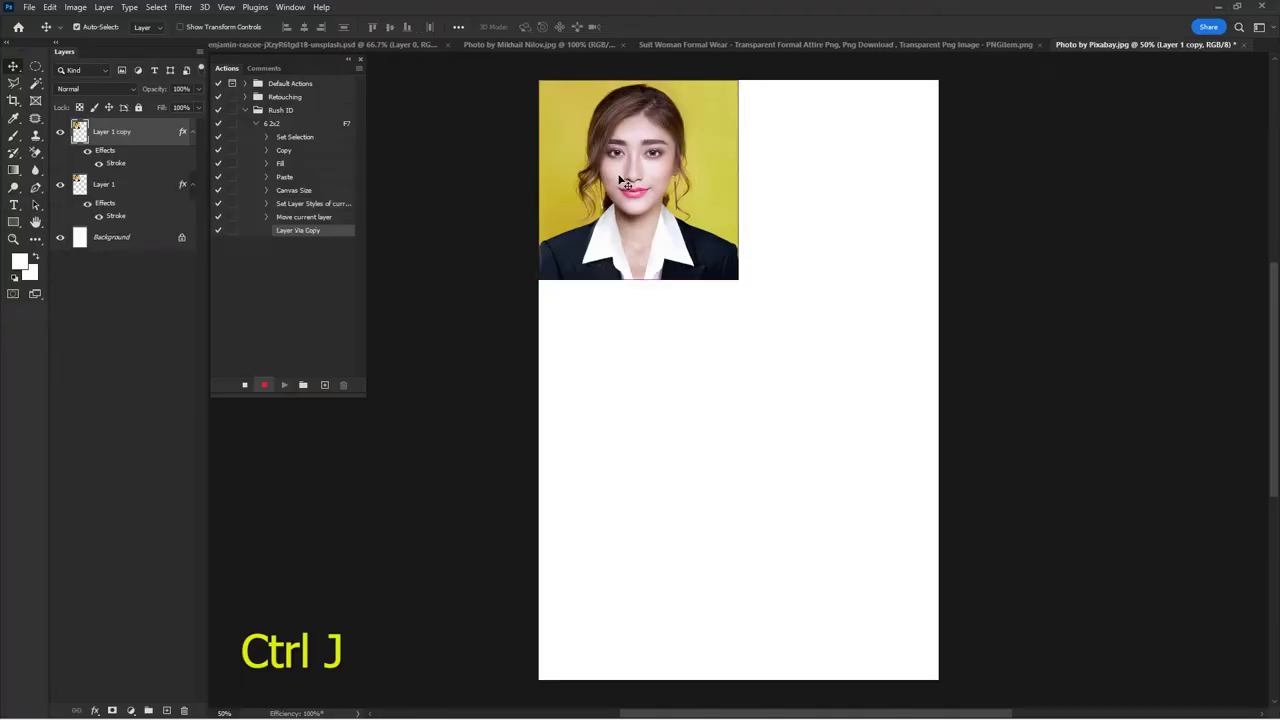
{"action": "left_click_drag", "start_coordinate": [616, 175], "coordinate": [816, 184]}
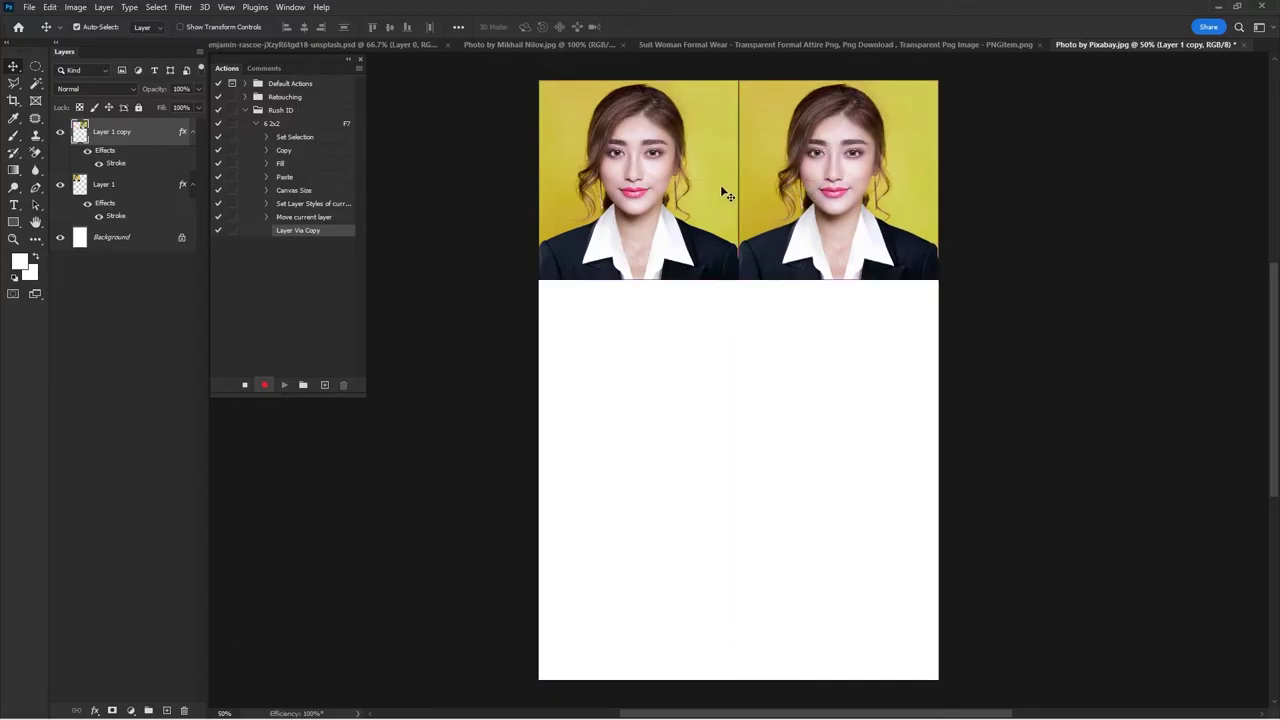
{"action": "key", "text": "ctrl+j"}
{"action": "mouse_move", "coordinate": [838, 187]}
{"action": "left_mouse_down"}
{"action": "mouse_move", "coordinate": [643, 390]}
{"action": "mouse_move", "coordinate": [850, 382]}
{"action": "mouse_move", "coordinate": [645, 580]}
{"action": "left_mouse_up"}
{"action": "key", "text": "ctrl+j"}
{"action": "key", "text": "ctrl+j"}
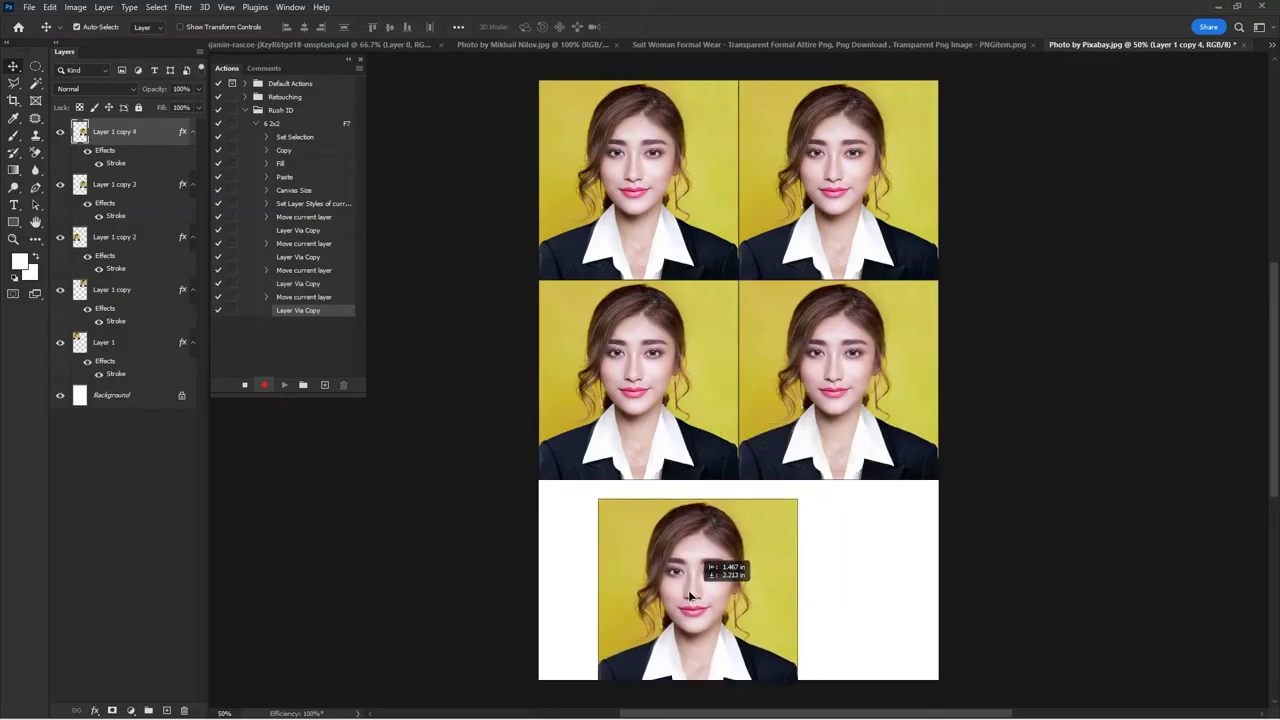
{"action": "key", "text": "ctrl+j"}
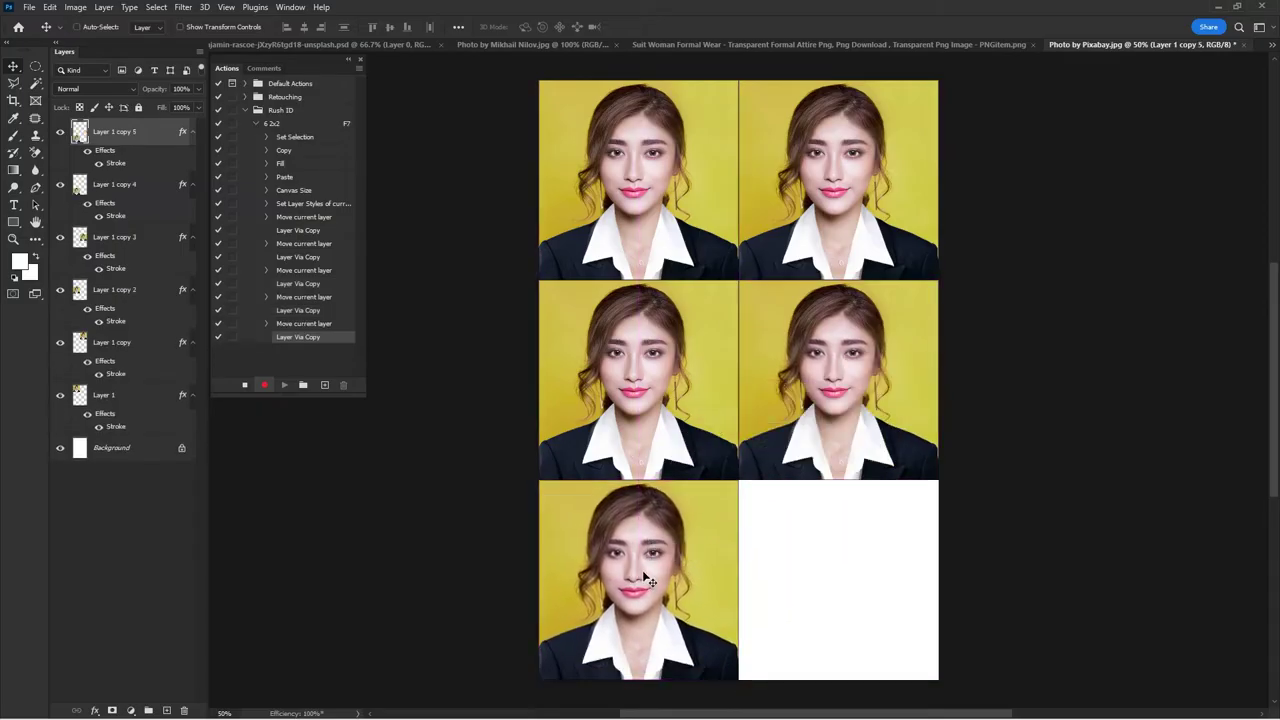
{"action": "left_click_drag", "start_coordinate": [645, 580], "coordinate": [845, 567]}
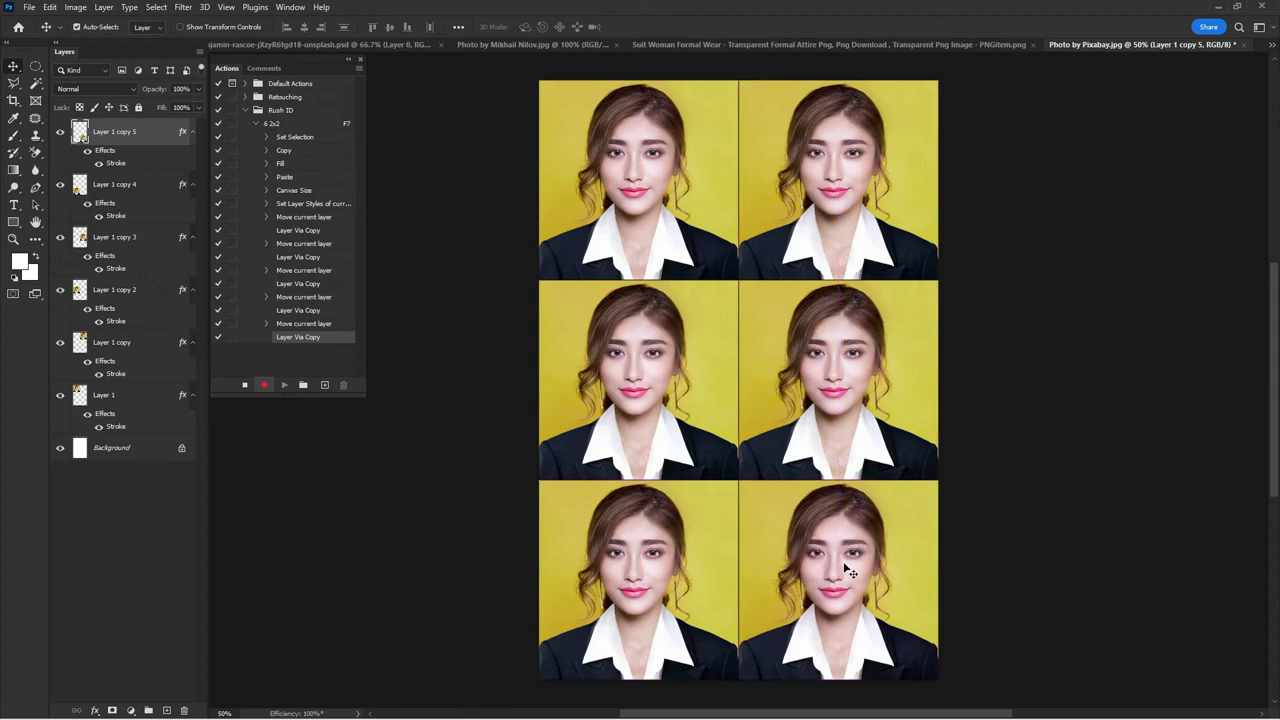
{"action": "left_click", "coordinate": [104, 8]}
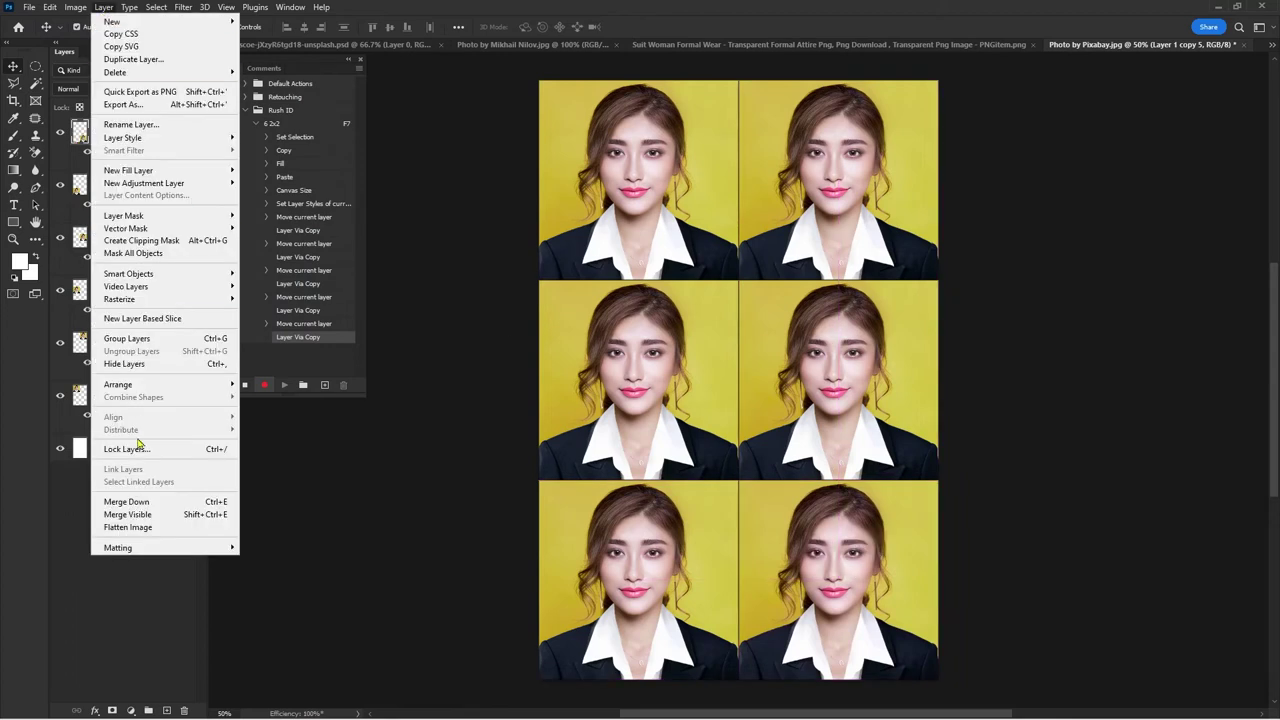
{"action": "left_click", "coordinate": [141, 528]}
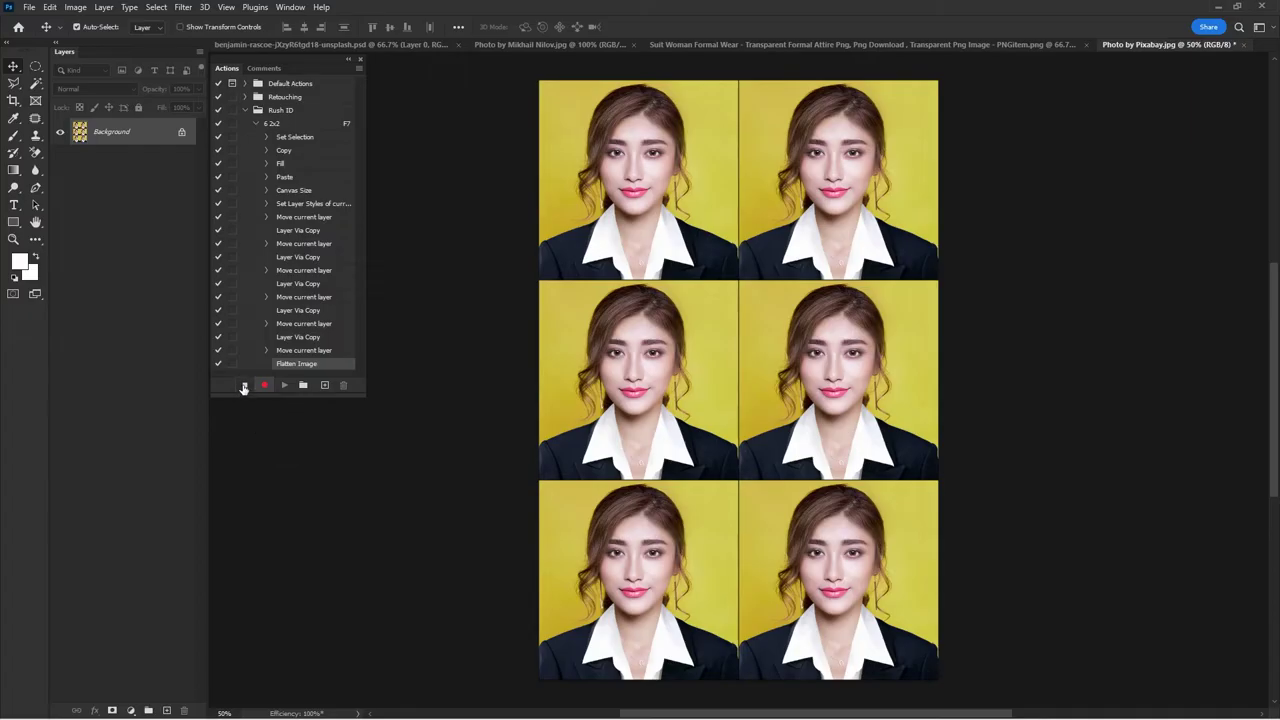
Stop recording and undo back to the single portrait at 100% view.
{"action": "left_click", "coordinate": [244, 386]}
{"action": "key", "text": "ctrl+z"}
{"action": "key", "text": "ctrl+z"}
{"action": "key", "text": "ctrl+z"}
{"action": "key", "text": "ctrl+z"}
{"action": "key", "text": "ctrl+z"}
{"action": "key", "text": "ctrl+z"}
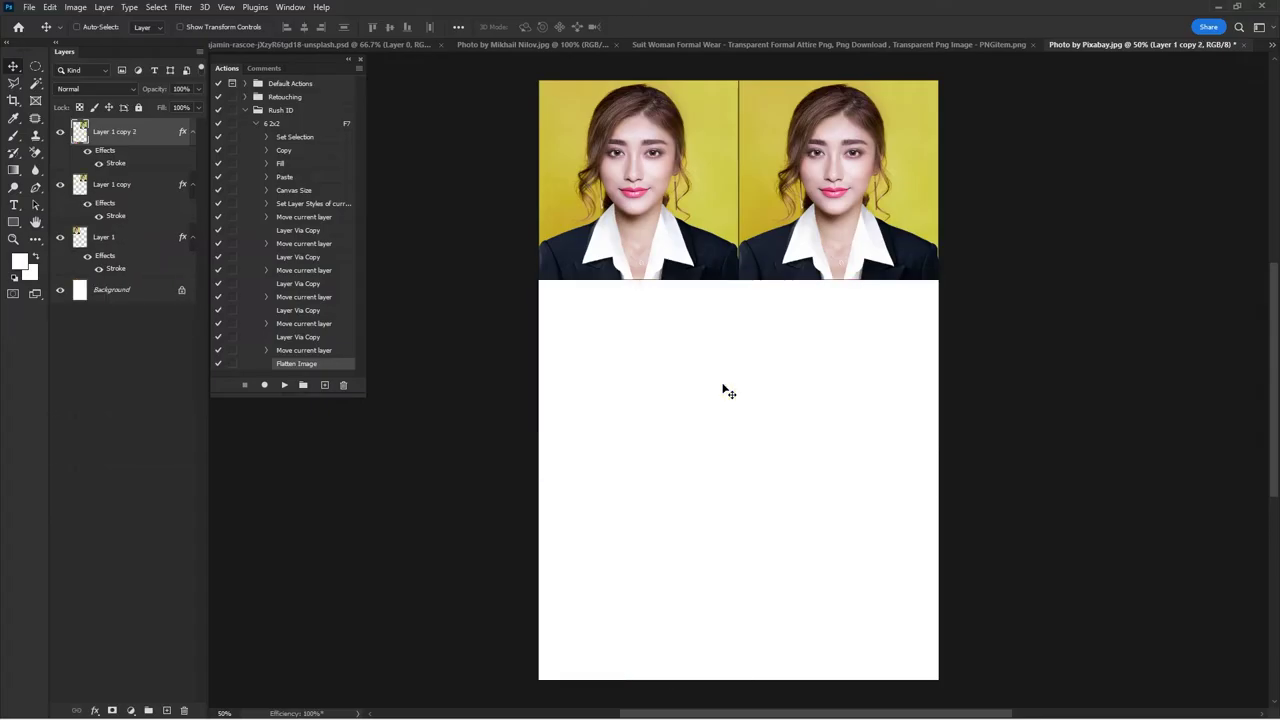
{"action": "key", "text": "ctrl+z"}
{"action": "key", "text": "ctrl+z"}
{"action": "key", "text": "ctrl+z"}
{"action": "key", "text": "ctrl+z"}
{"action": "key", "text": "ctrl+z"}
{"action": "key", "text": "ctrl+z"}
{"action": "key", "text": "ctrl+z"}
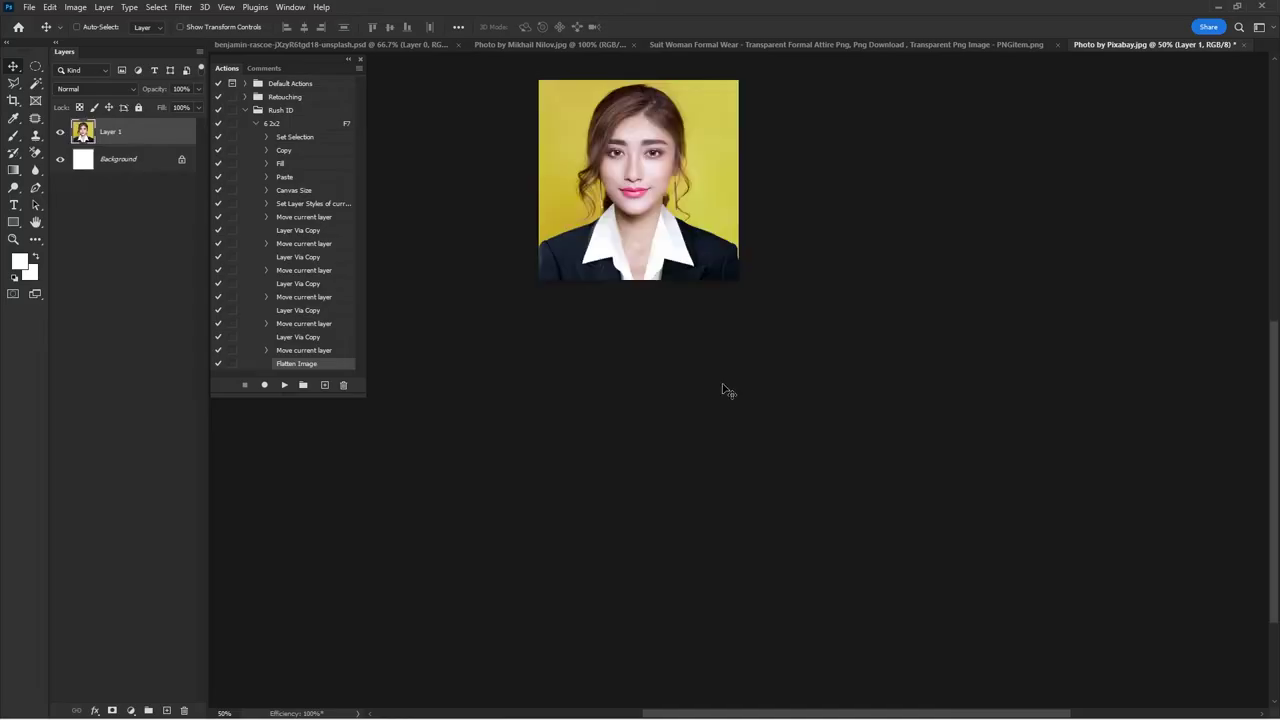
{"action": "key", "text": "ctrl+z"}
{"action": "key", "text": "ctrl+z"}
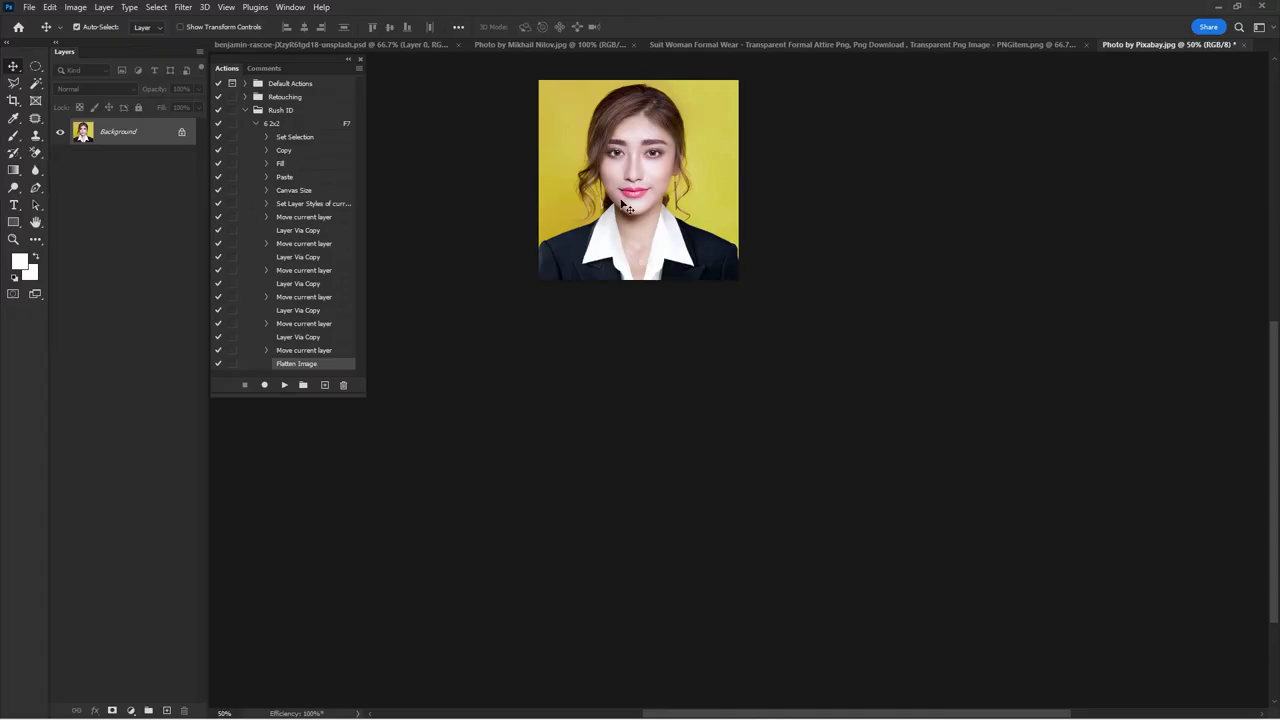
{"action": "left_click_drag", "start_coordinate": [647, 208], "coordinate": [707, 388]}
{"action": "key", "text": "ctrl+1"}
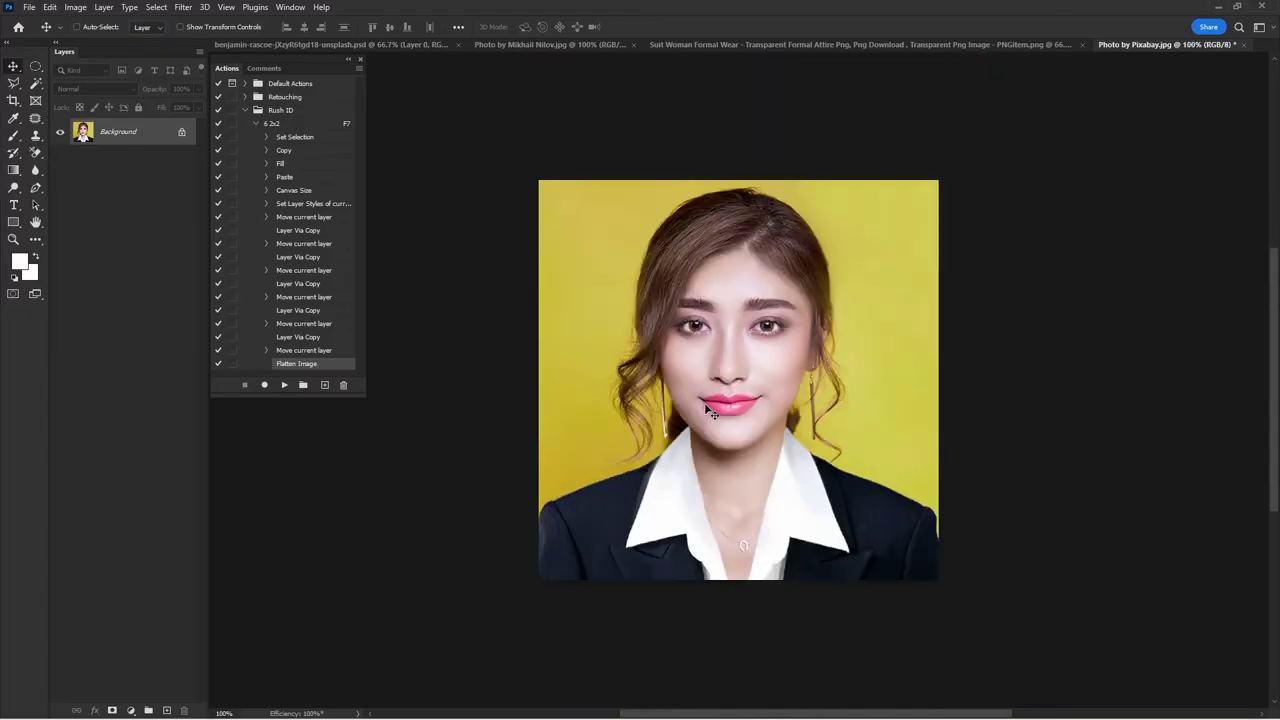
Play the '6 2x2' action on the portrait and zoom to inspect the resulting grid.
{"action": "left_click", "coordinate": [269, 122]}
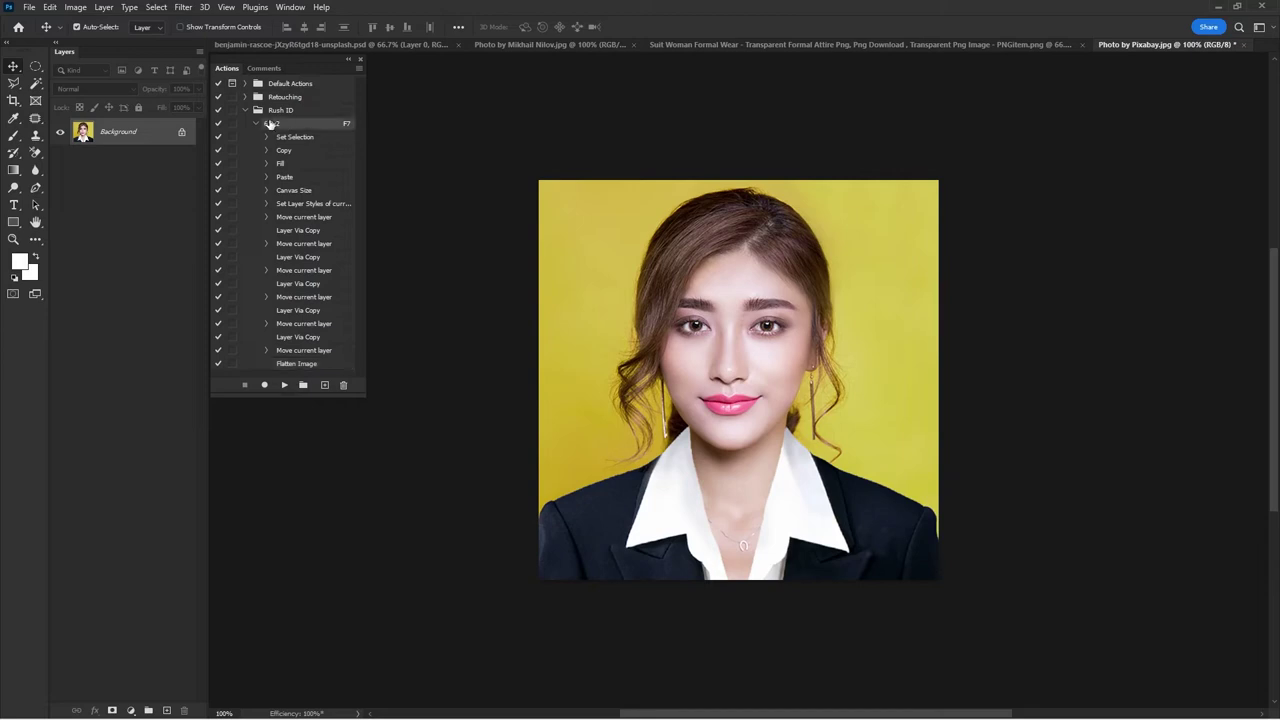
{"action": "left_click", "coordinate": [283, 388]}
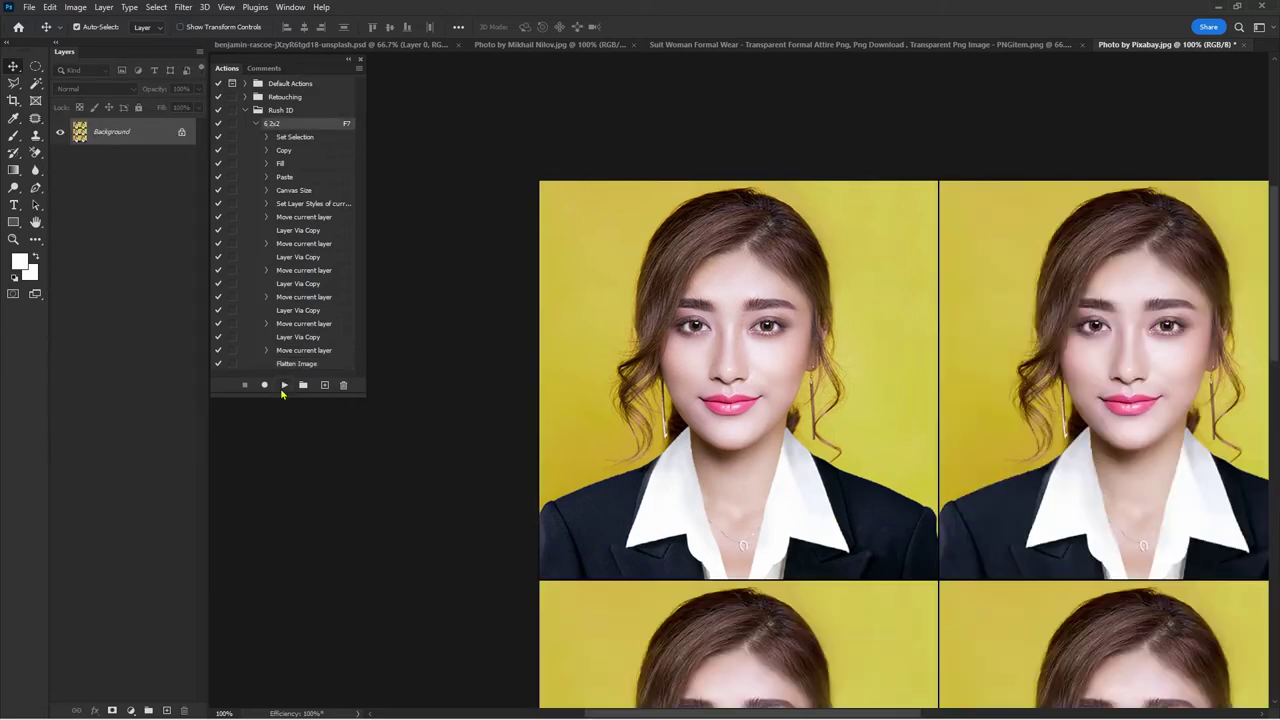
{"action": "key", "text": "ctrl+0"}
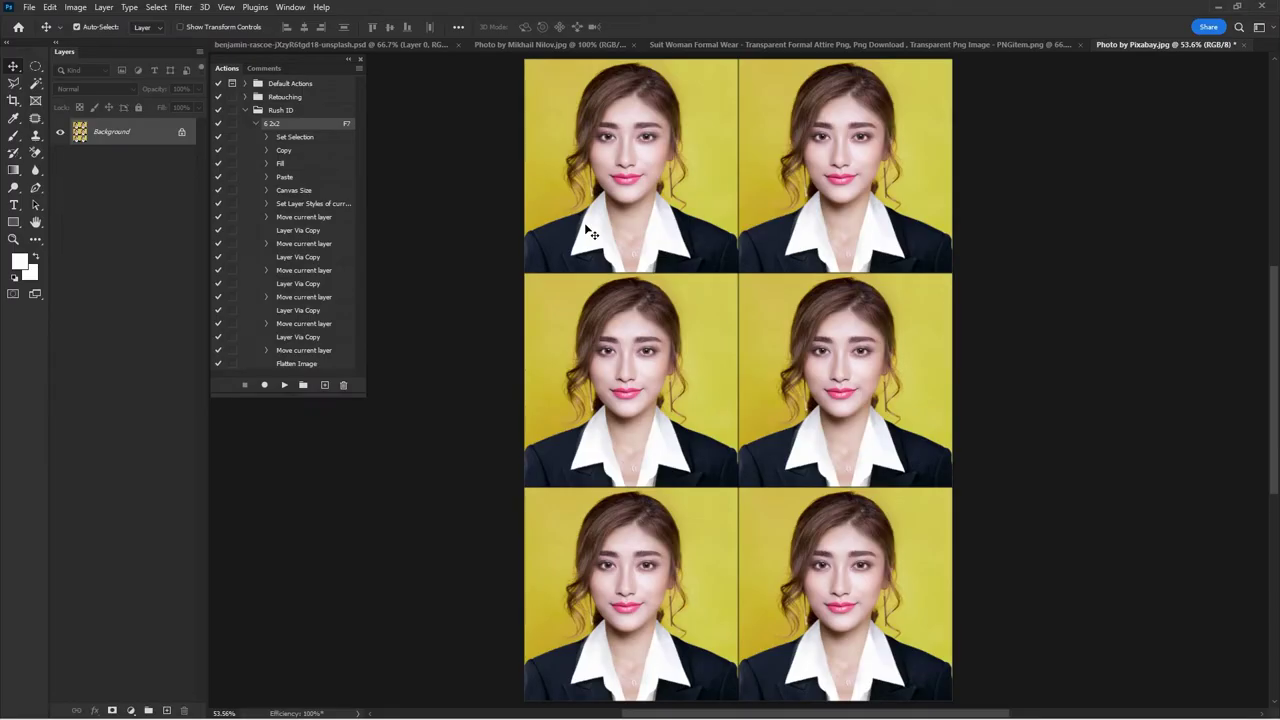
{"action": "key", "text": "ctrl+minus"}
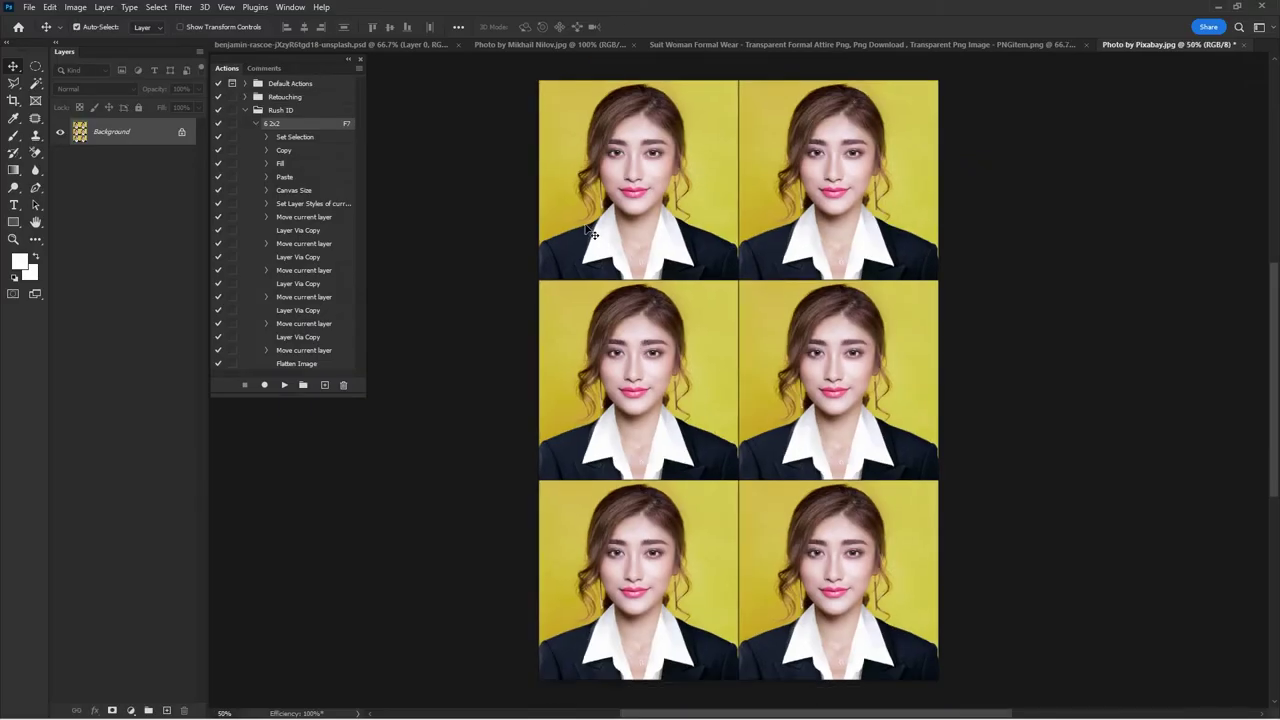
{"action": "key", "text": "ctrl+minus"}
{"action": "key", "text": "ctrl+plus"}
Undo the test run's flatten, copies, stroke and canvas change, viewing the portrait at 100%.
{"action": "key", "text": "ctrl+z"}
{"action": "key", "text": "ctrl+z"}
{"action": "key", "text": "ctrl+z"}
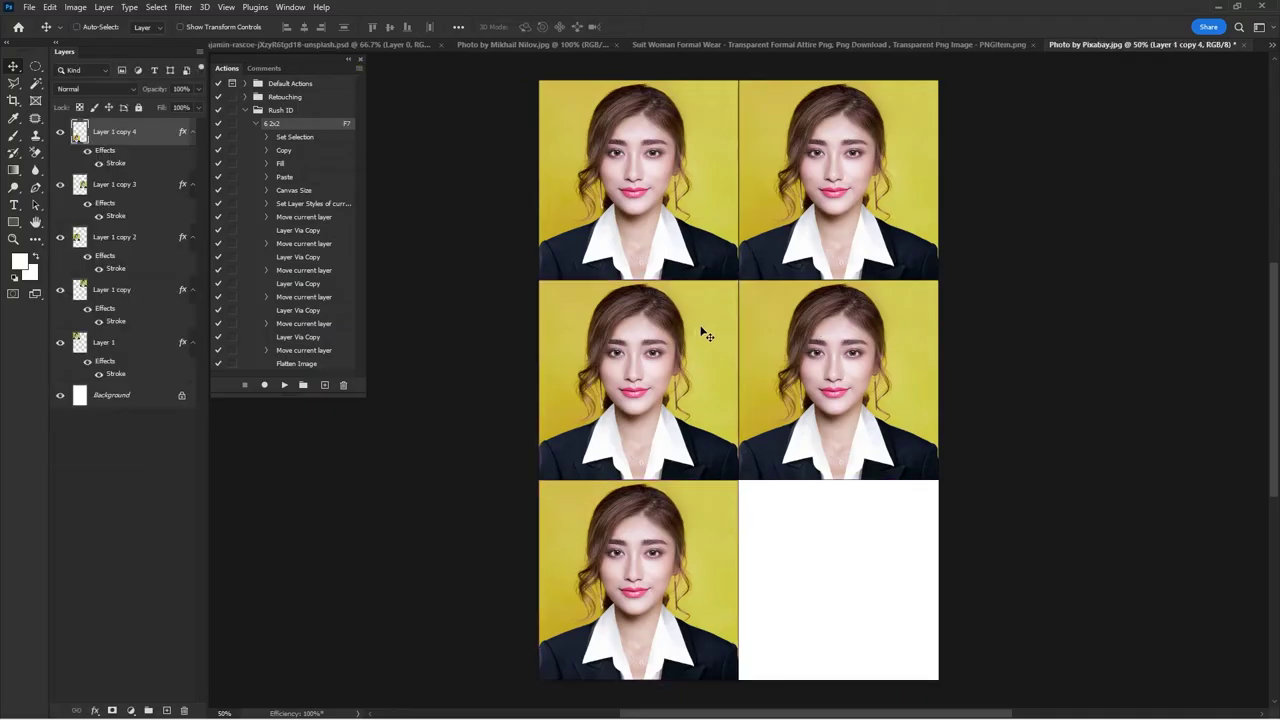
{"action": "key", "text": "ctrl+z"}
{"action": "key", "text": "ctrl+z"}
{"action": "key", "text": "ctrl+z"}
{"action": "key", "text": "ctrl+z"}
{"action": "key", "text": "ctrl+z"}
{"action": "key", "text": "ctrl+z"}
{"action": "key", "text": "ctrl+z"}
{"action": "key", "text": "ctrl+z"}
{"action": "key", "text": "ctrl+z"}
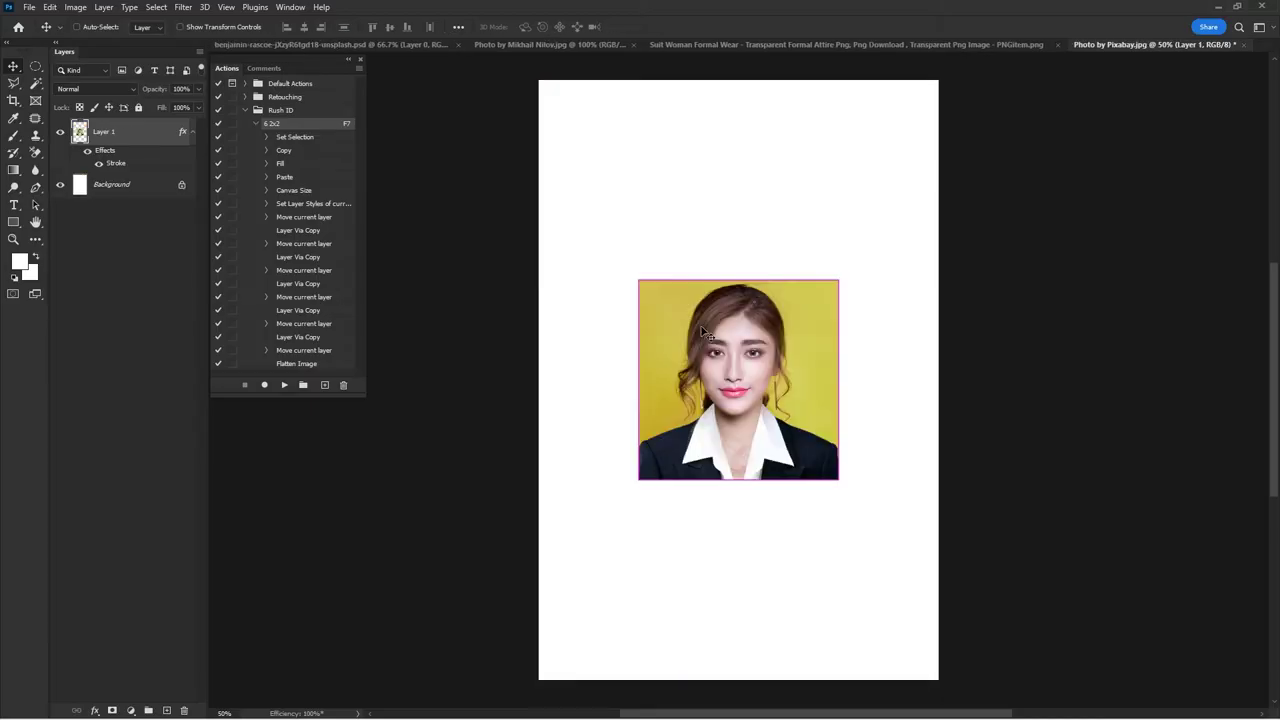
{"action": "key", "text": "ctrl+z"}
{"action": "key", "text": "ctrl+z"}
{"action": "key", "text": "ctrl+z"}
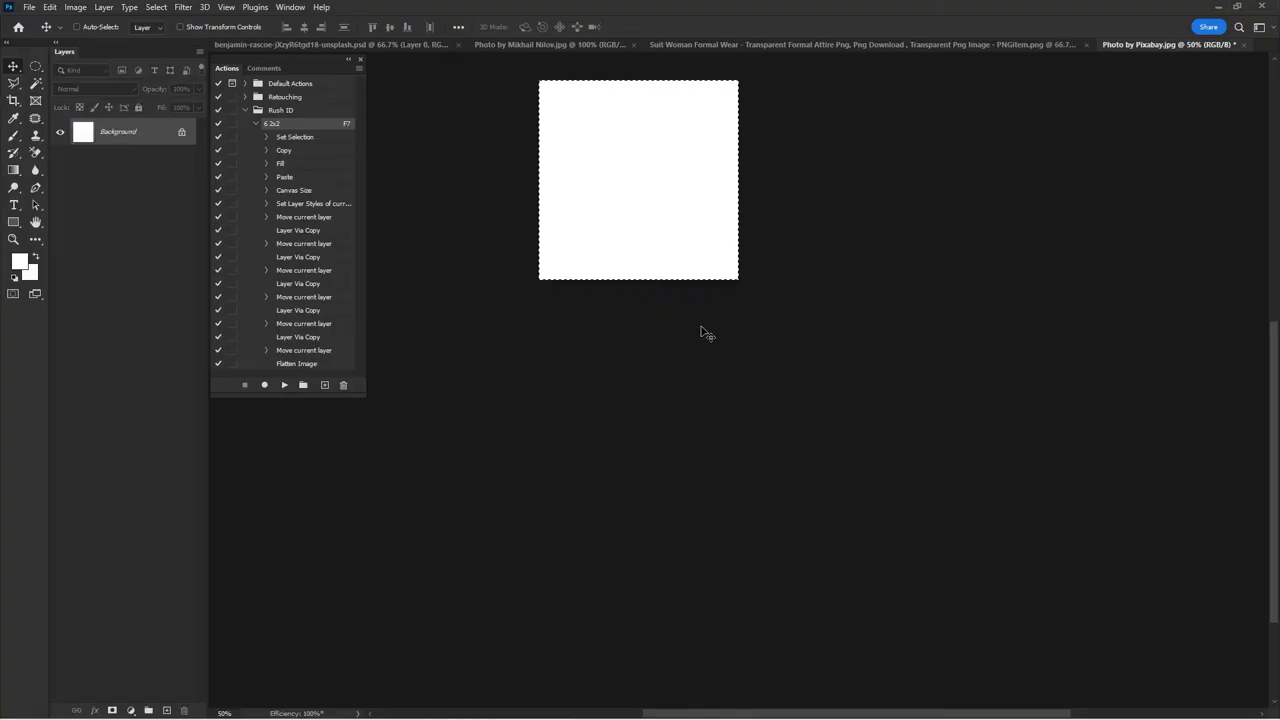
{"action": "key", "text": "ctrl+z"}
{"action": "key", "text": "ctrl+1"}
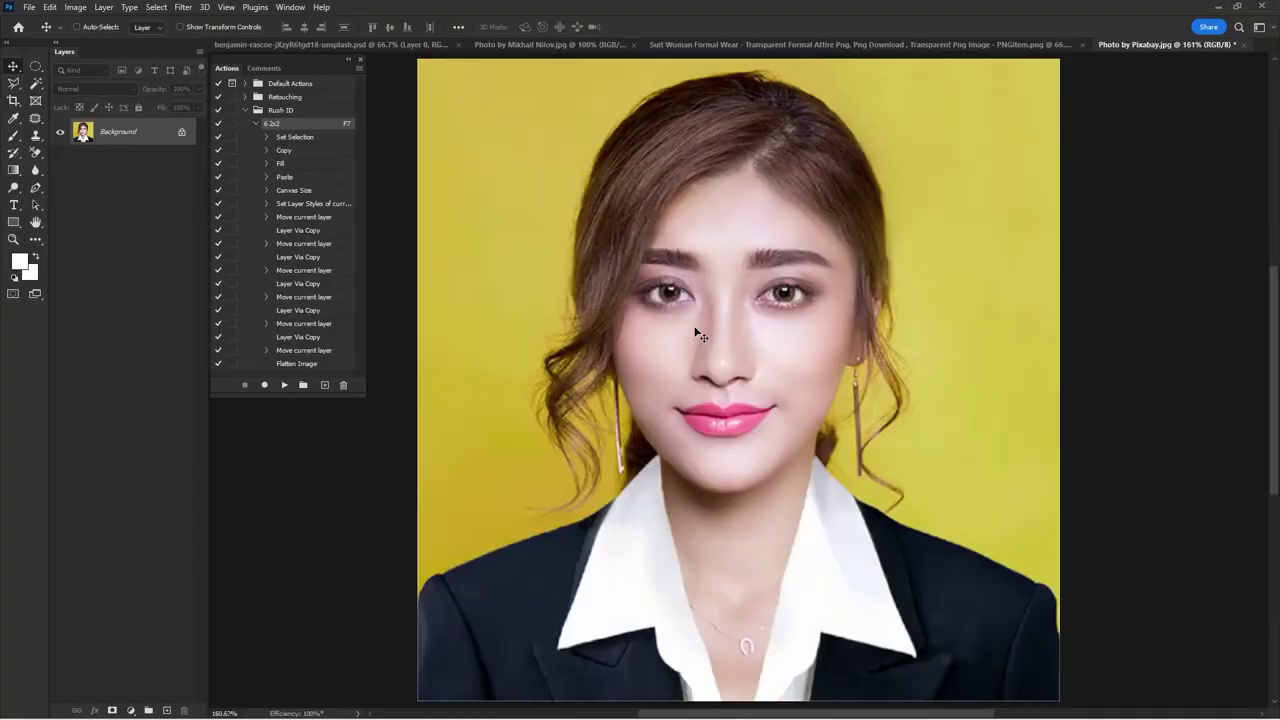
{"action": "left_click", "coordinate": [360, 62]}
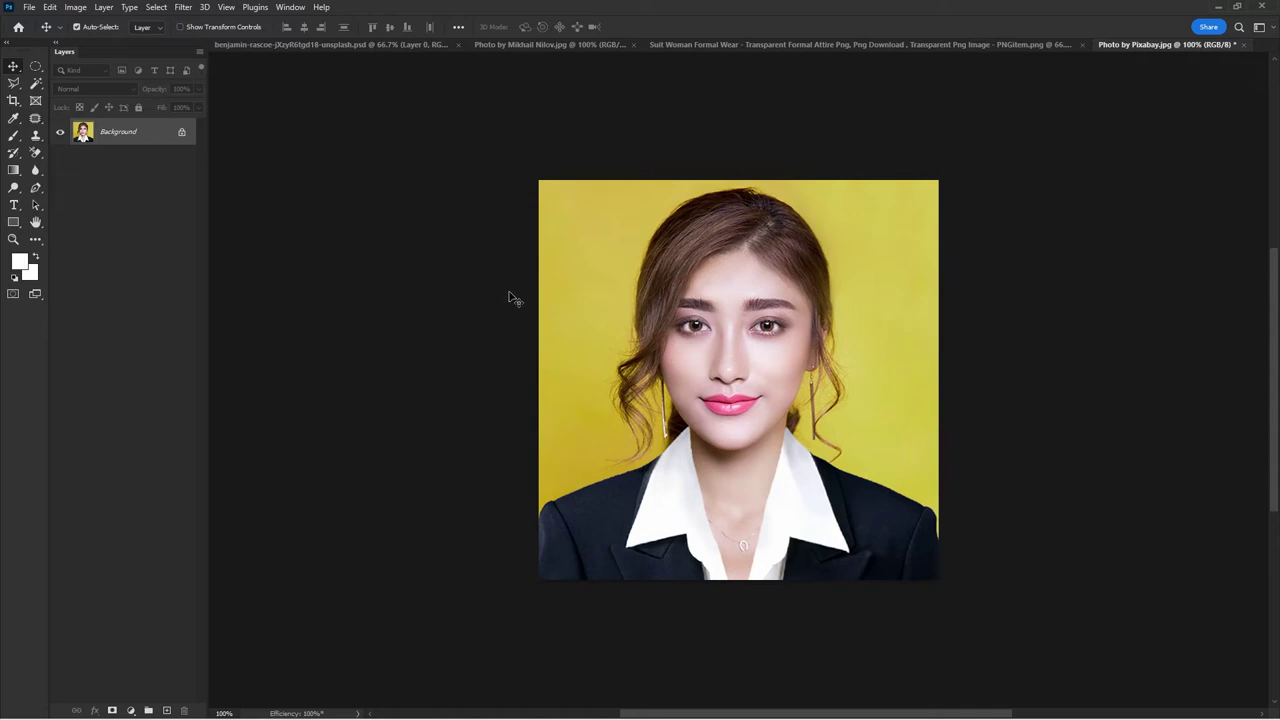
{"action": "key", "text": "ctrl+minus"}
{"action": "key", "text": "ctrl+minus"}
{"action": "key", "text": "ctrl+minus"}
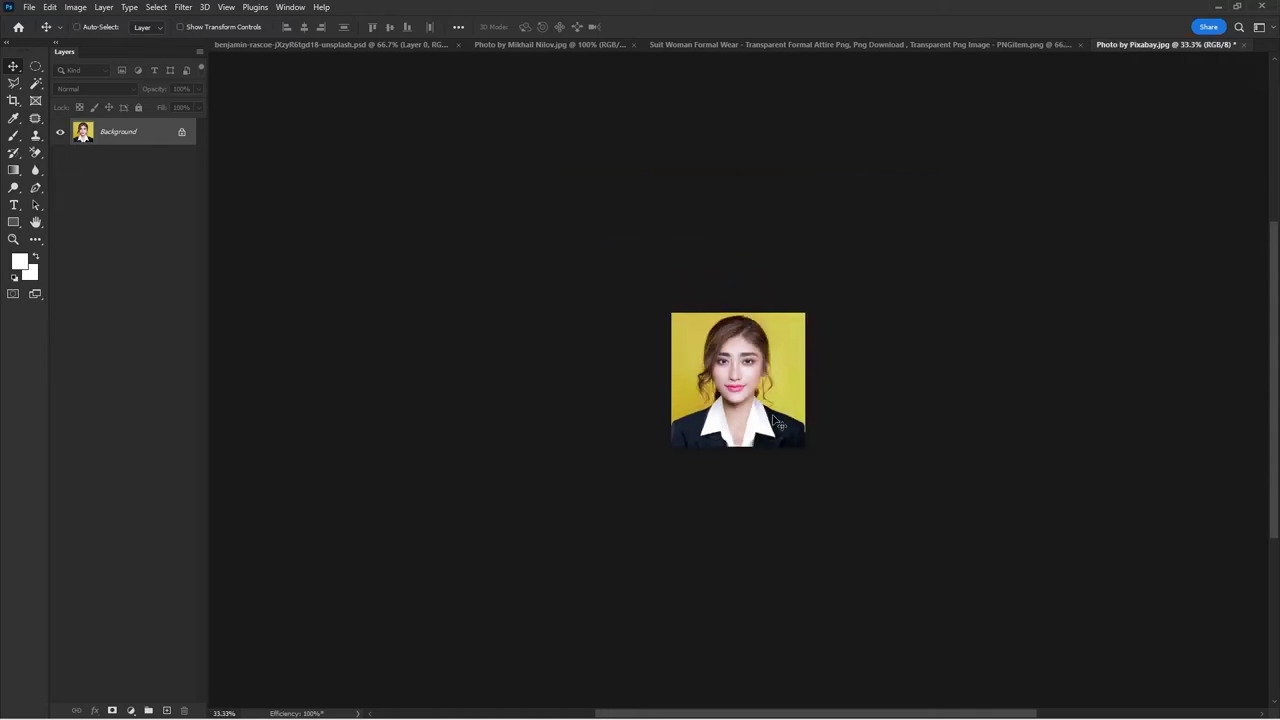
{"action": "key", "text": "ctrl+minus"}
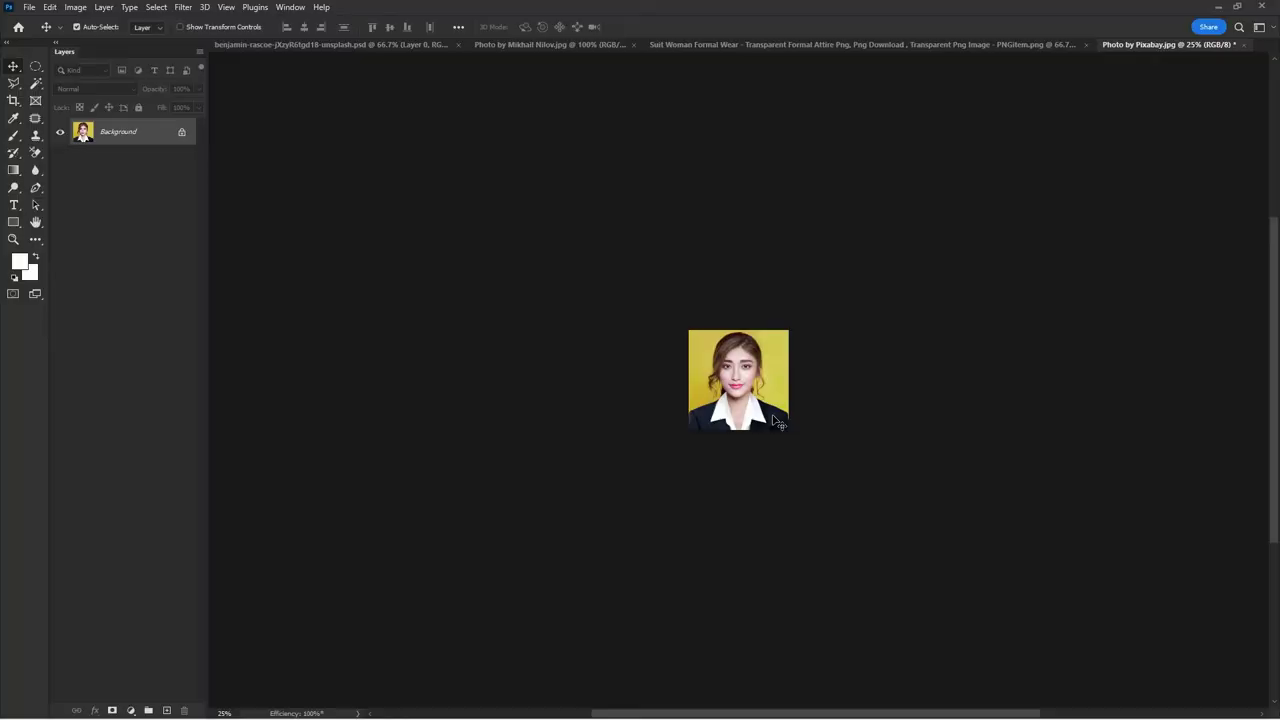
{"action": "key", "text": "F2"}
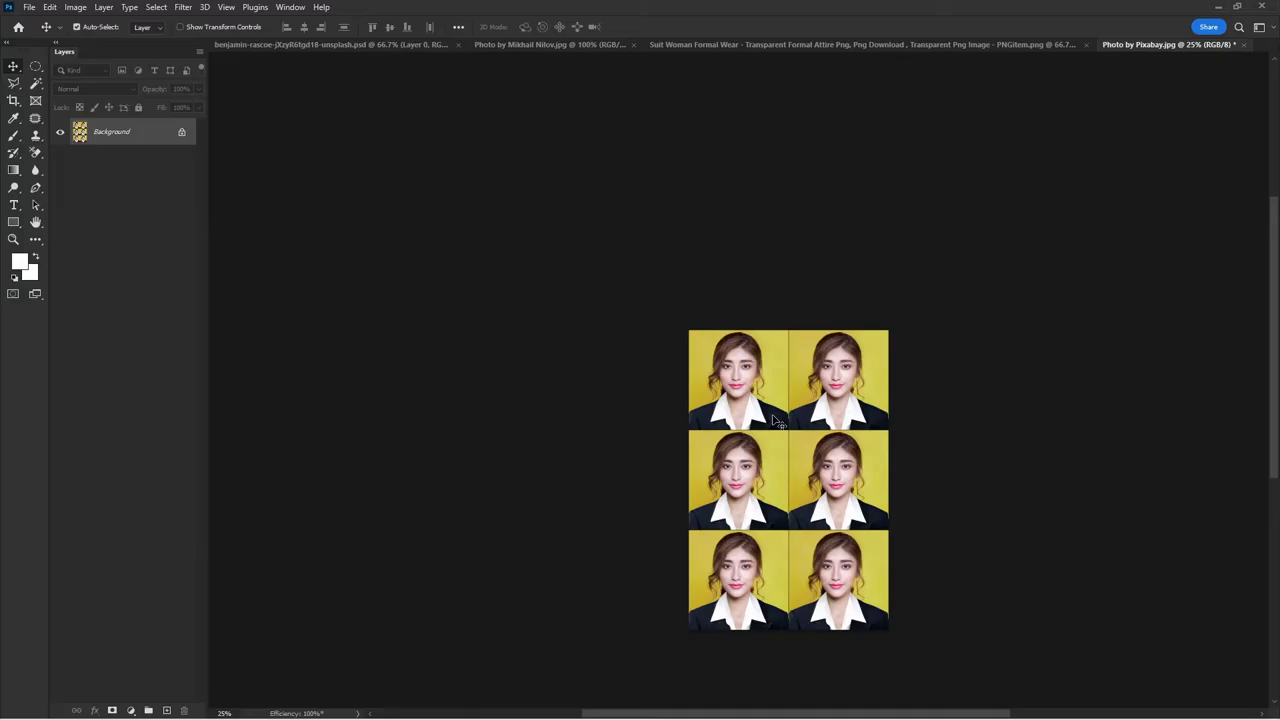
{"action": "key", "text": "z"}
{"action": "right_click", "coordinate": [790, 437]}
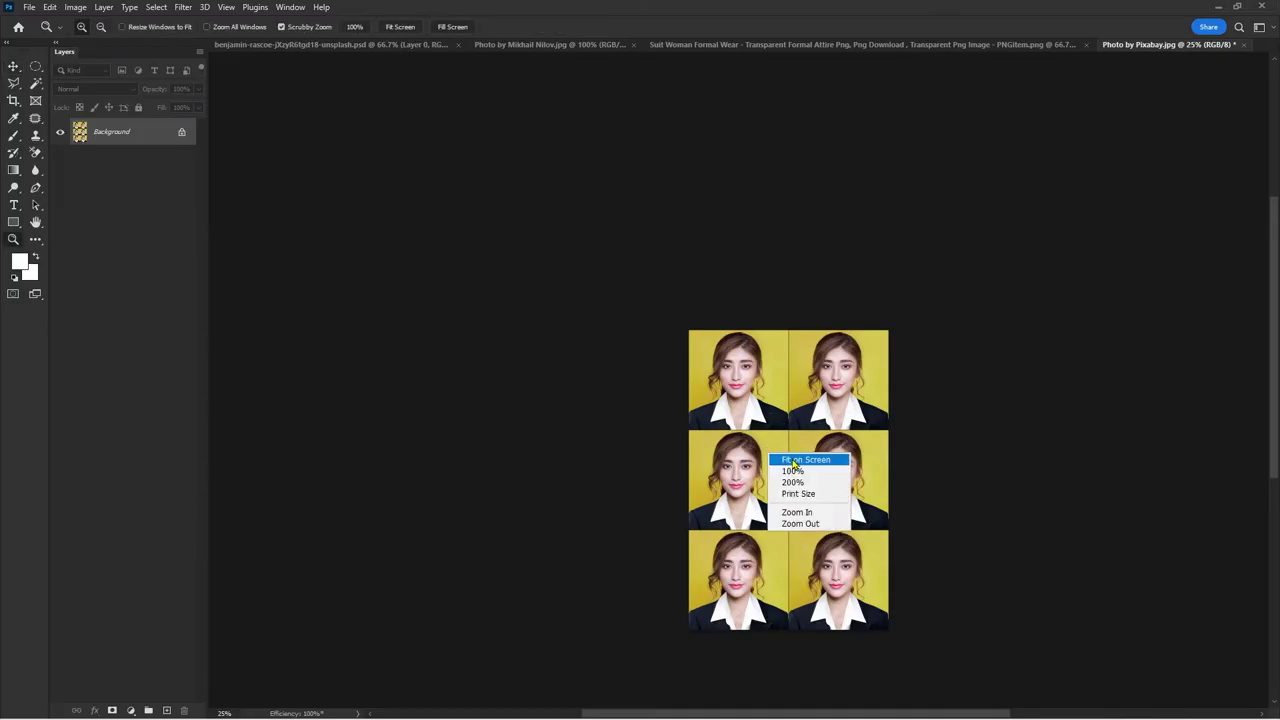
{"action": "left_click", "coordinate": [793, 460]}
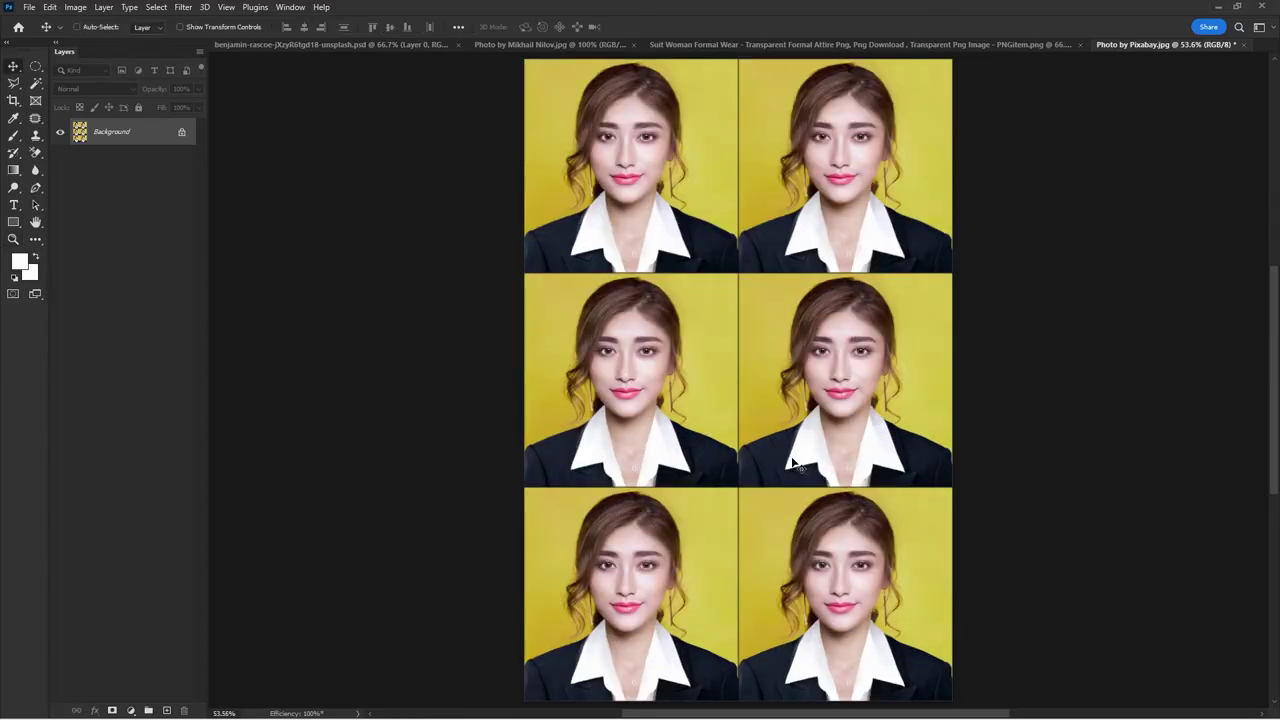
{"action": "key", "text": "ctrl+minus"}
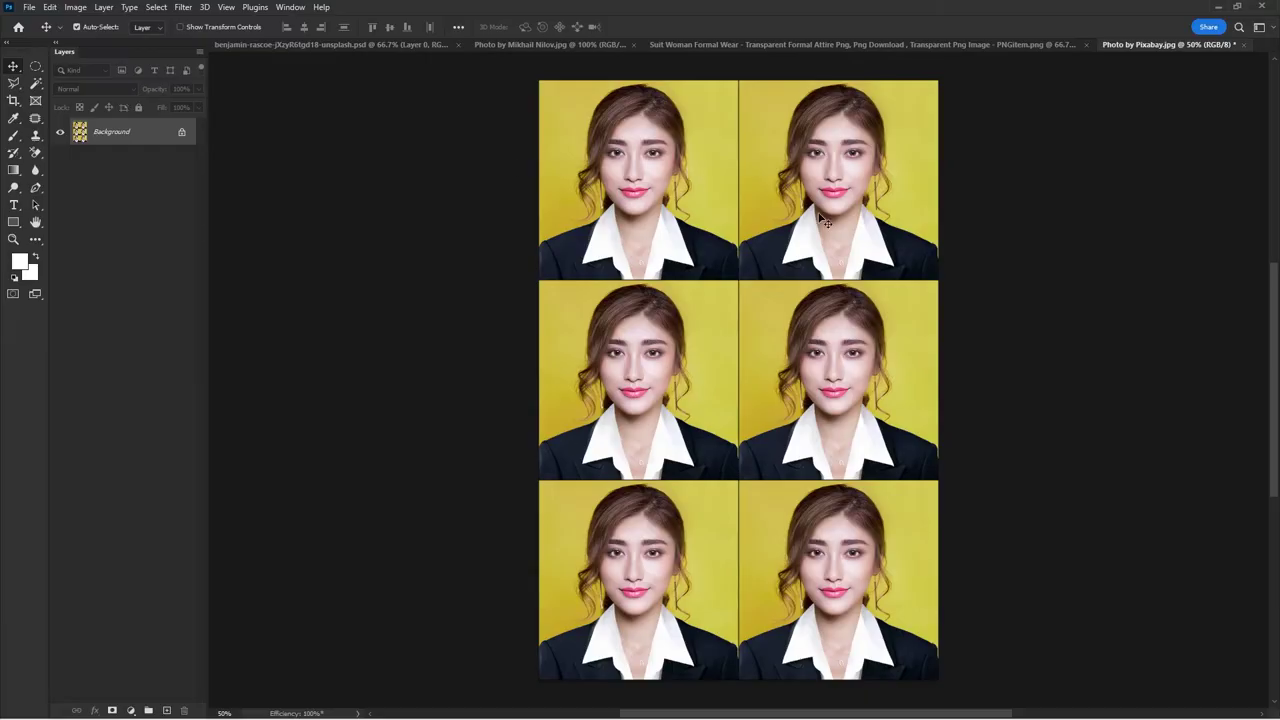
Switch to the man's portrait document and fit it on screen.
{"action": "left_click", "coordinate": [540, 45]}
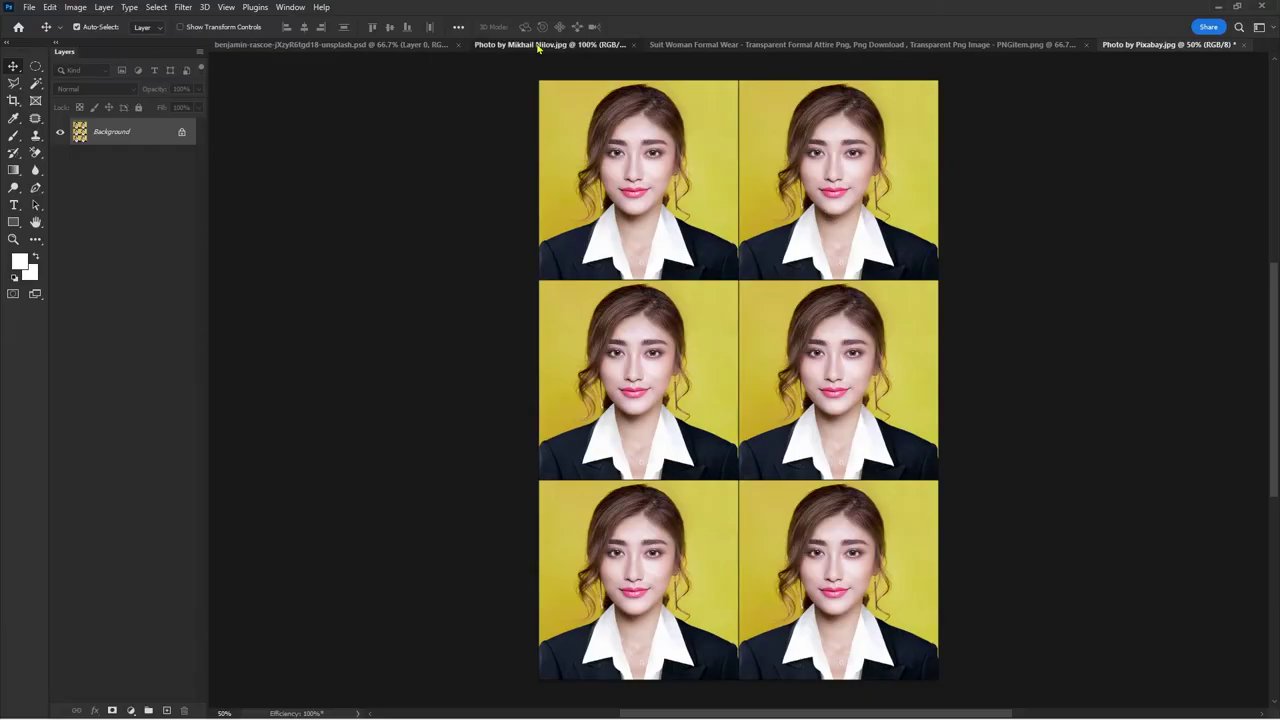
{"action": "key", "text": "z"}
{"action": "right_click", "coordinate": [711, 427]}
{"action": "left_click", "coordinate": [730, 433]}
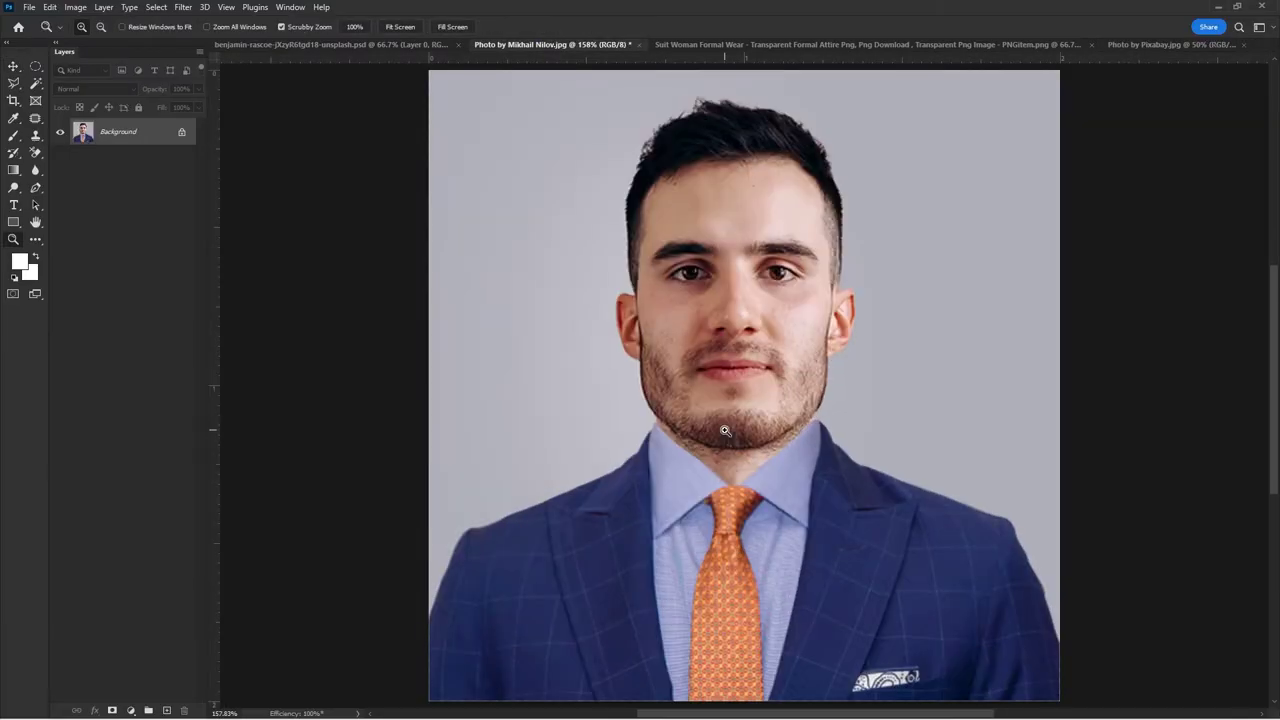
{"action": "key", "text": "v"}
Show the Actions panel, view at 100%, and select the Rush ID set.
{"action": "left_click", "coordinate": [290, 7]}
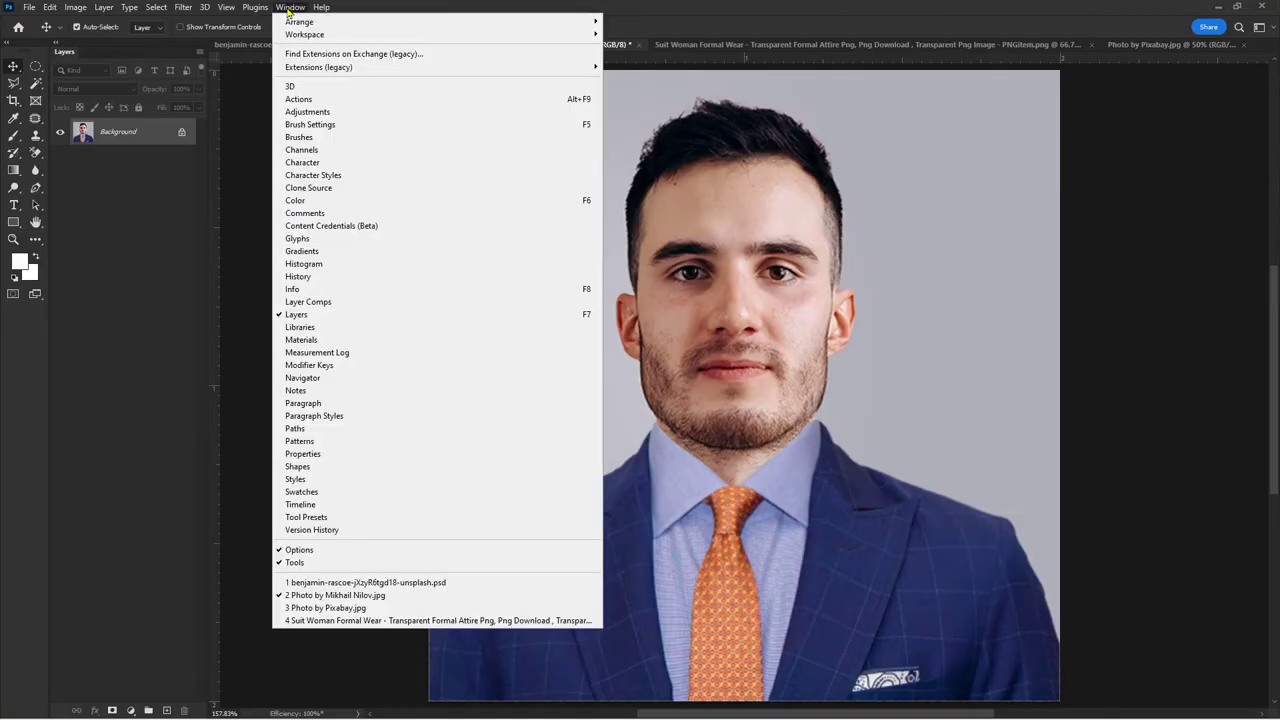
{"action": "left_click", "coordinate": [328, 100]}
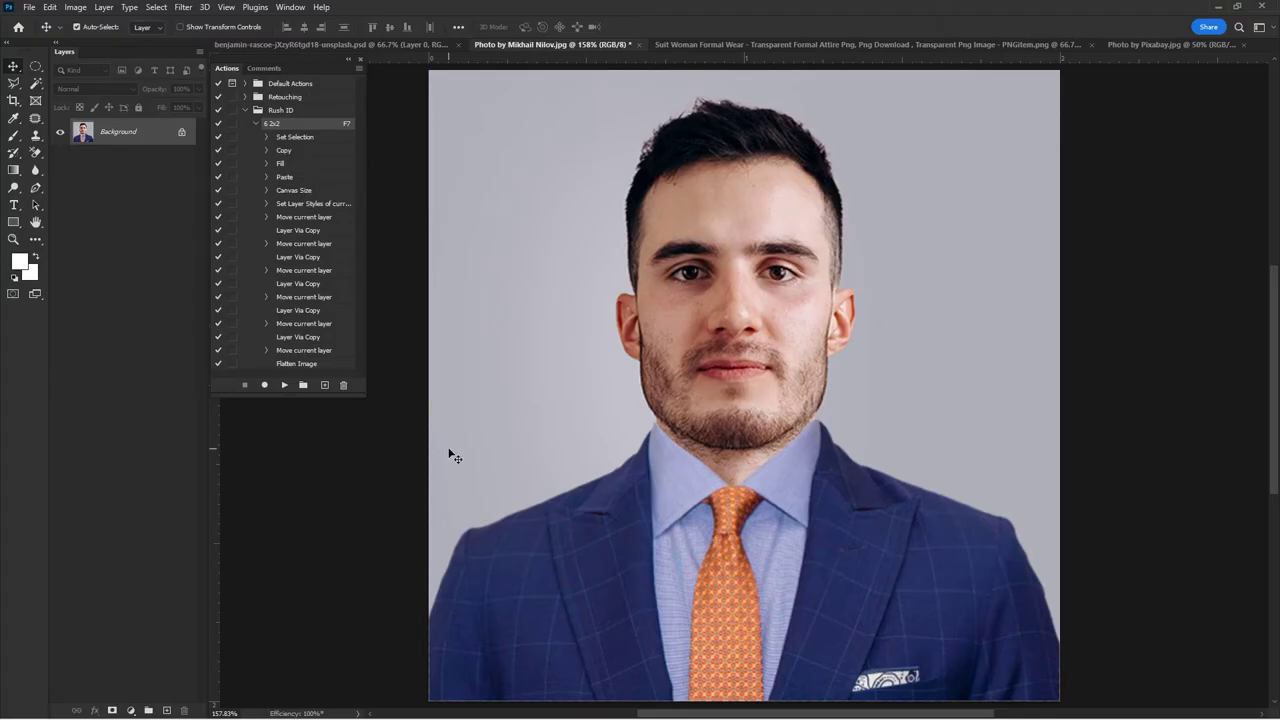
{"action": "key", "text": "ctrl+1"}
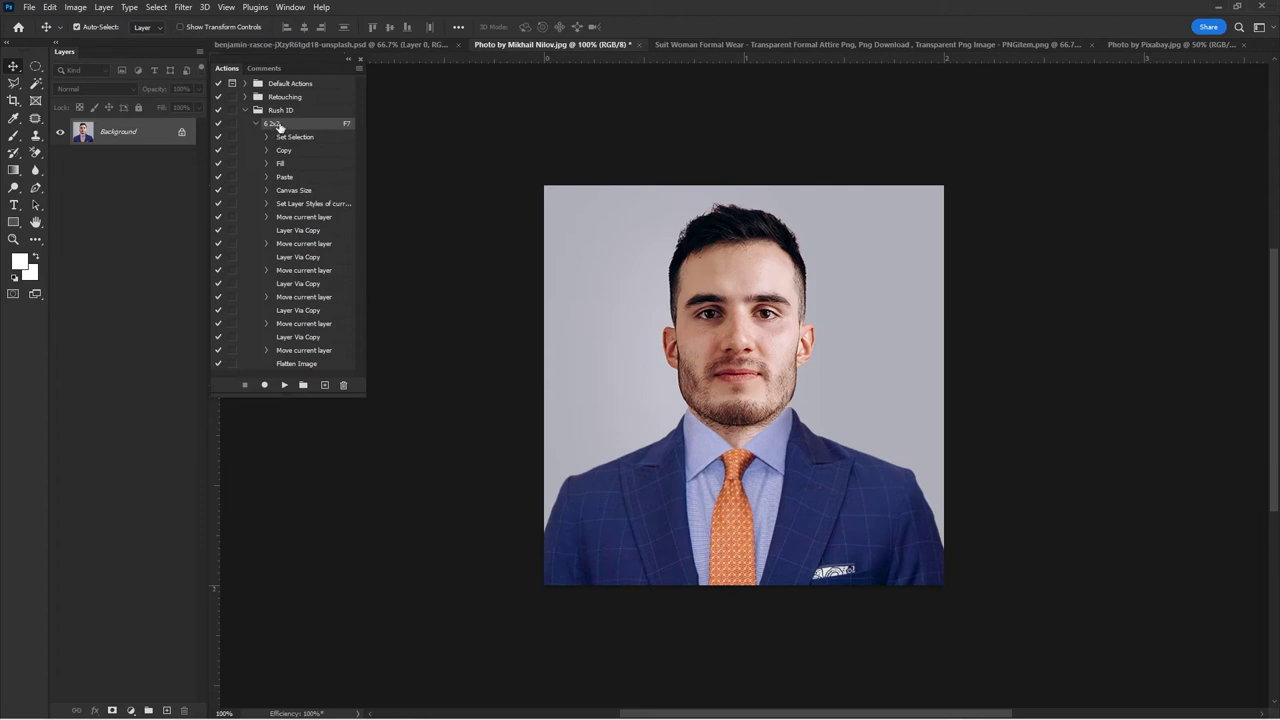
{"action": "left_click", "coordinate": [286, 110]}
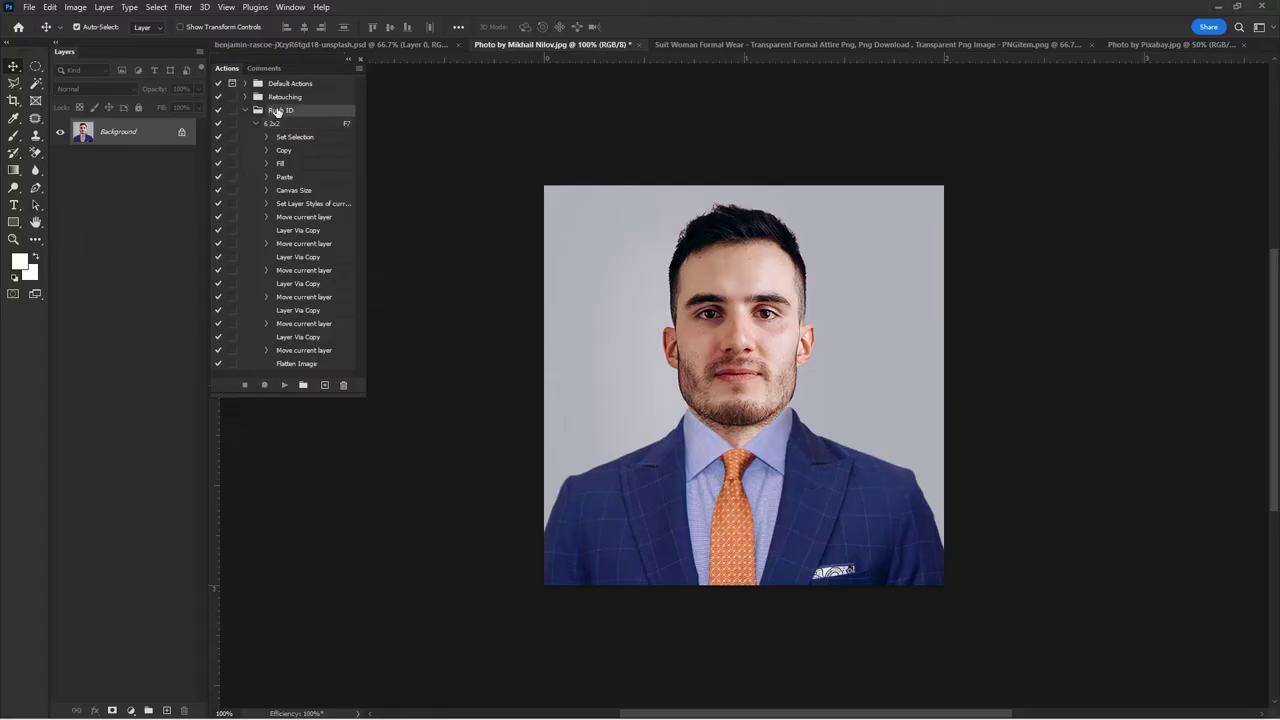
Create the action '4 2x2 6 1x1' with shortcut F8 and begin recording.
{"action": "left_click", "coordinate": [323, 385]}
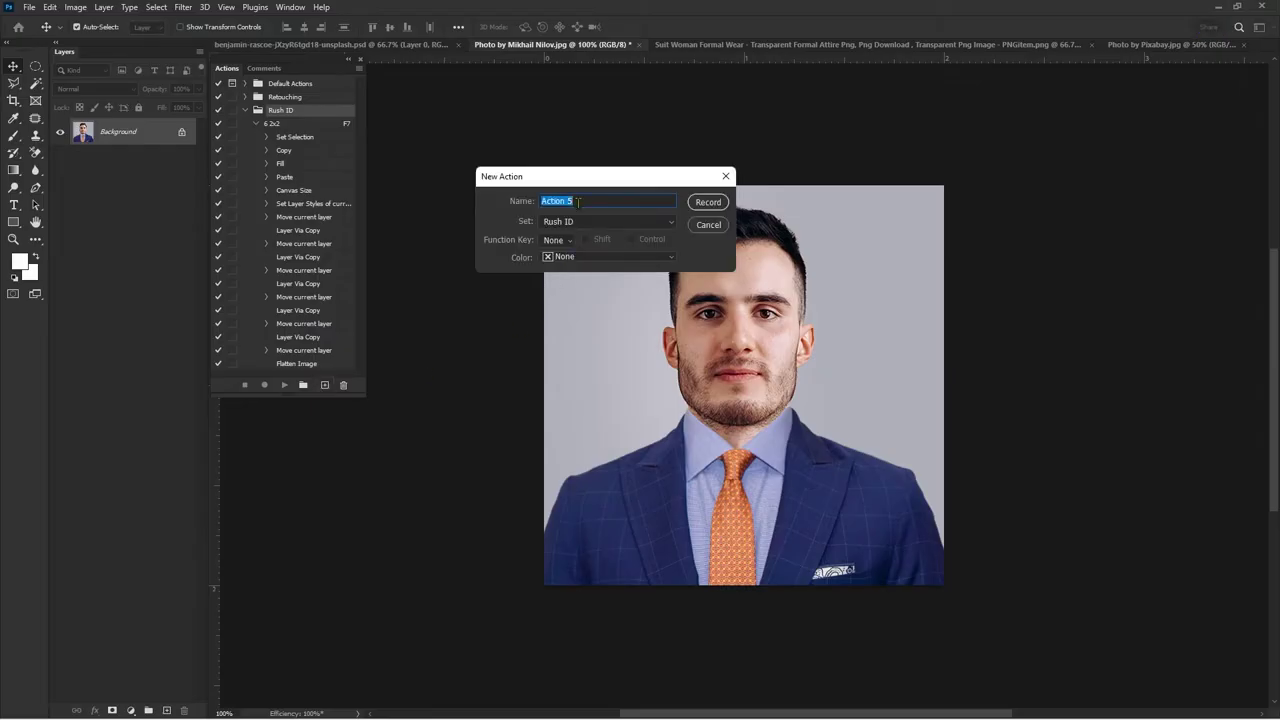
{"action": "type", "text": "4 2x2 6 1x1"}
{"action": "left_click", "coordinate": [572, 241]}
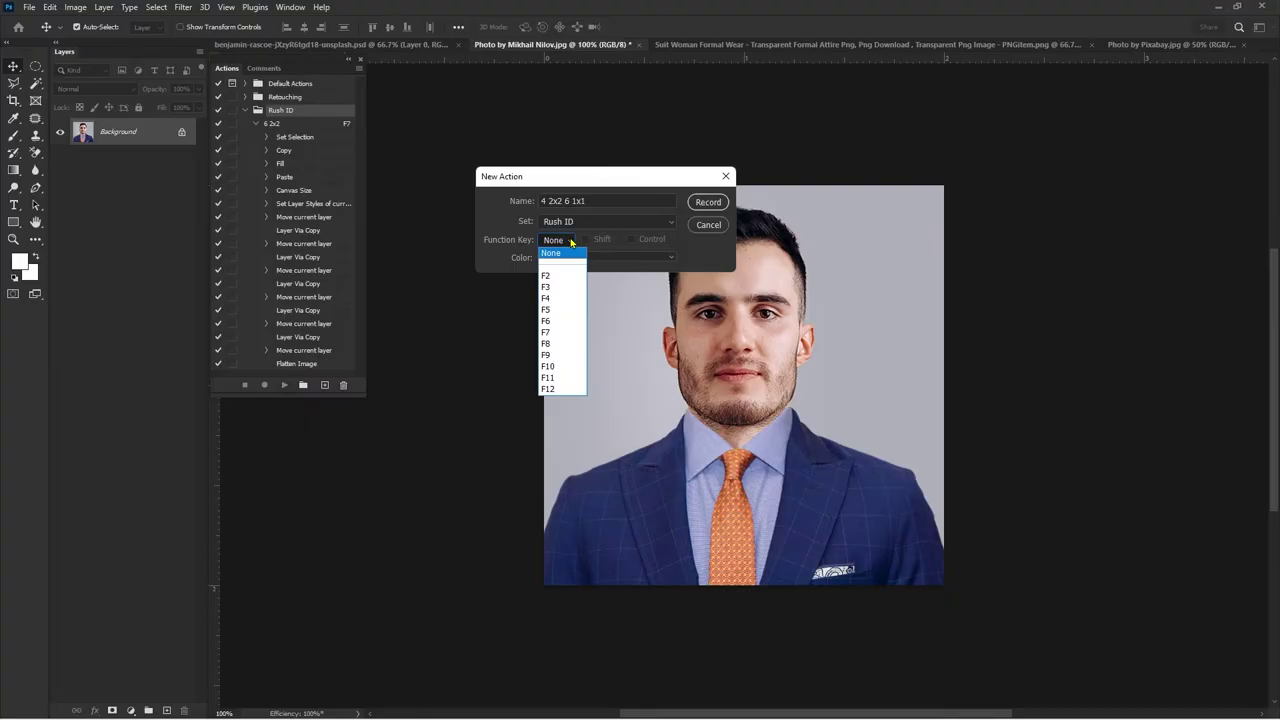
{"action": "left_click", "coordinate": [551, 345]}
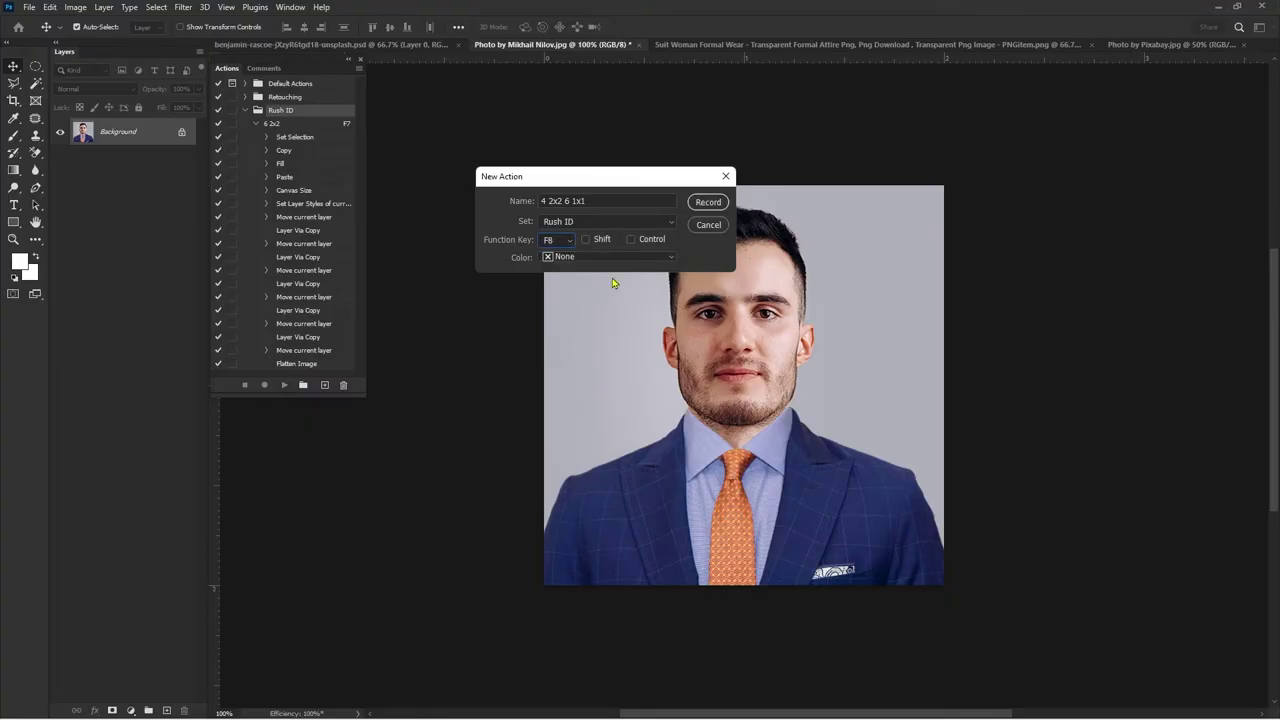
{"action": "left_click", "coordinate": [708, 203]}
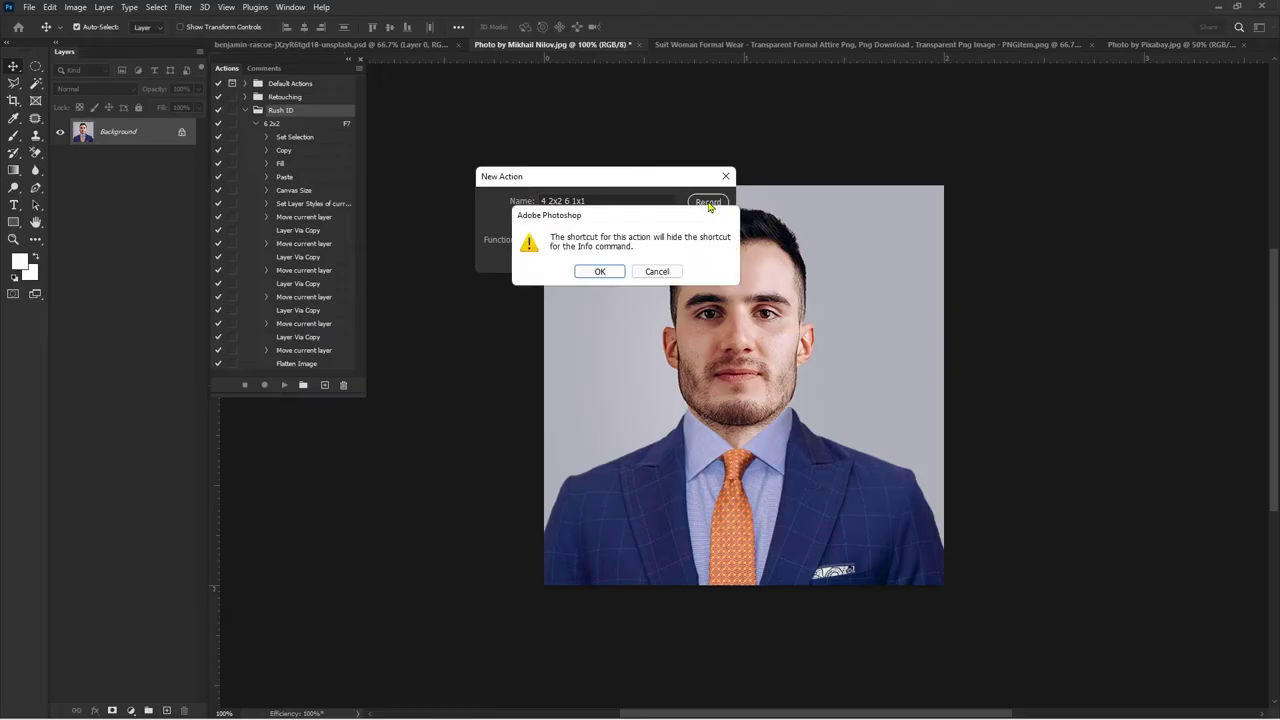
{"action": "left_click", "coordinate": [613, 275]}
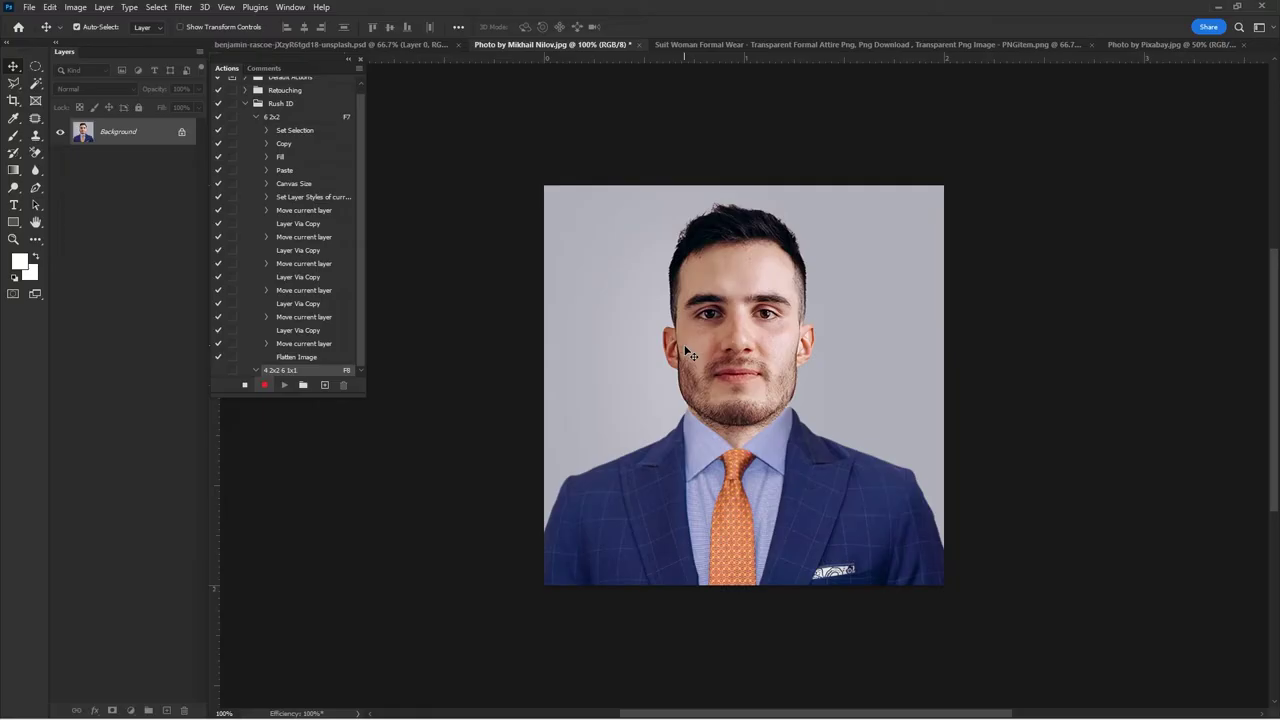
Copy the portrait, fill the background white, and paste the photo onto its own layer.
{"action": "key", "text": "ctrl+a"}
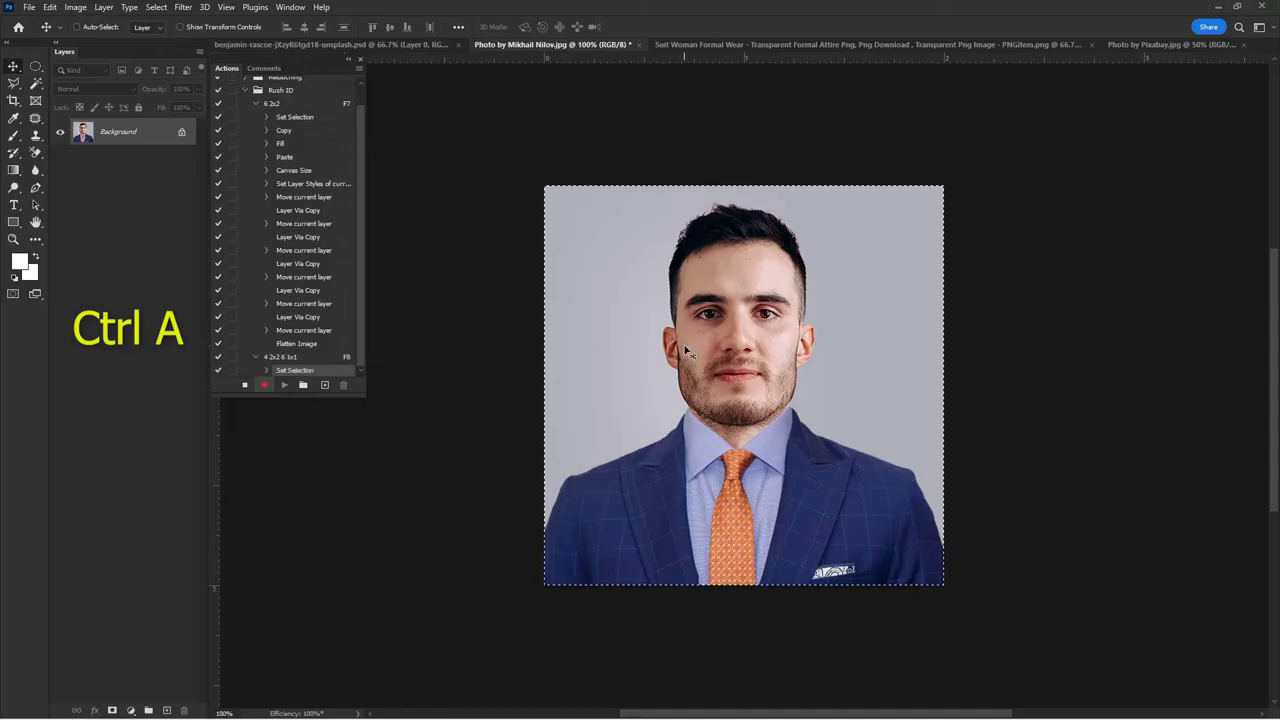
{"action": "key", "text": "ctrl+c"}
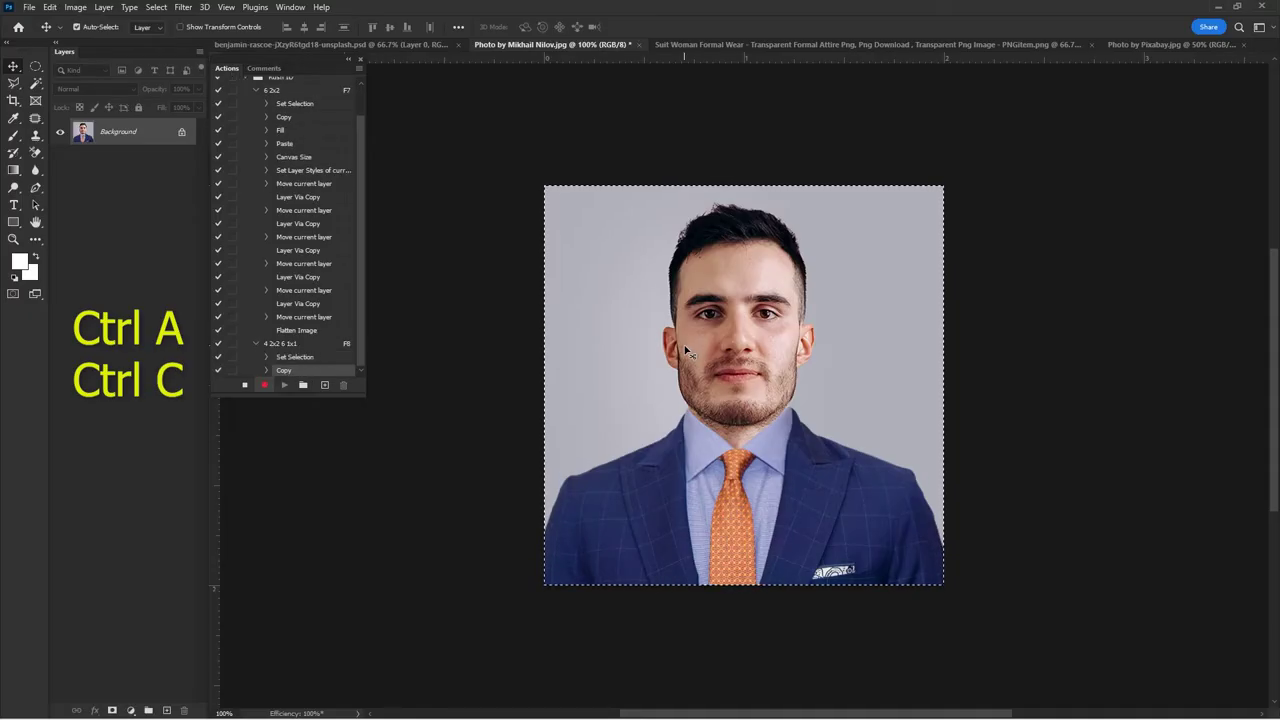
{"action": "key", "text": "Delete"}
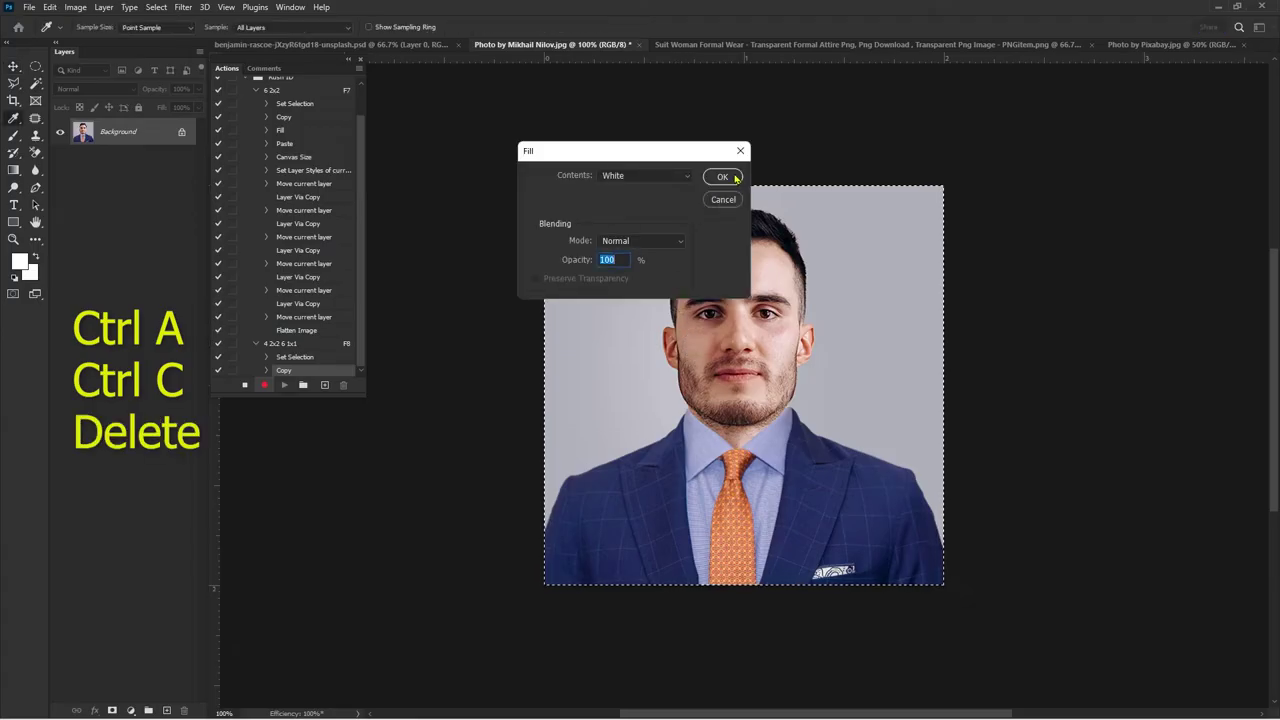
{"action": "left_click", "coordinate": [722, 177]}
{"action": "key", "text": "ctrl+v"}
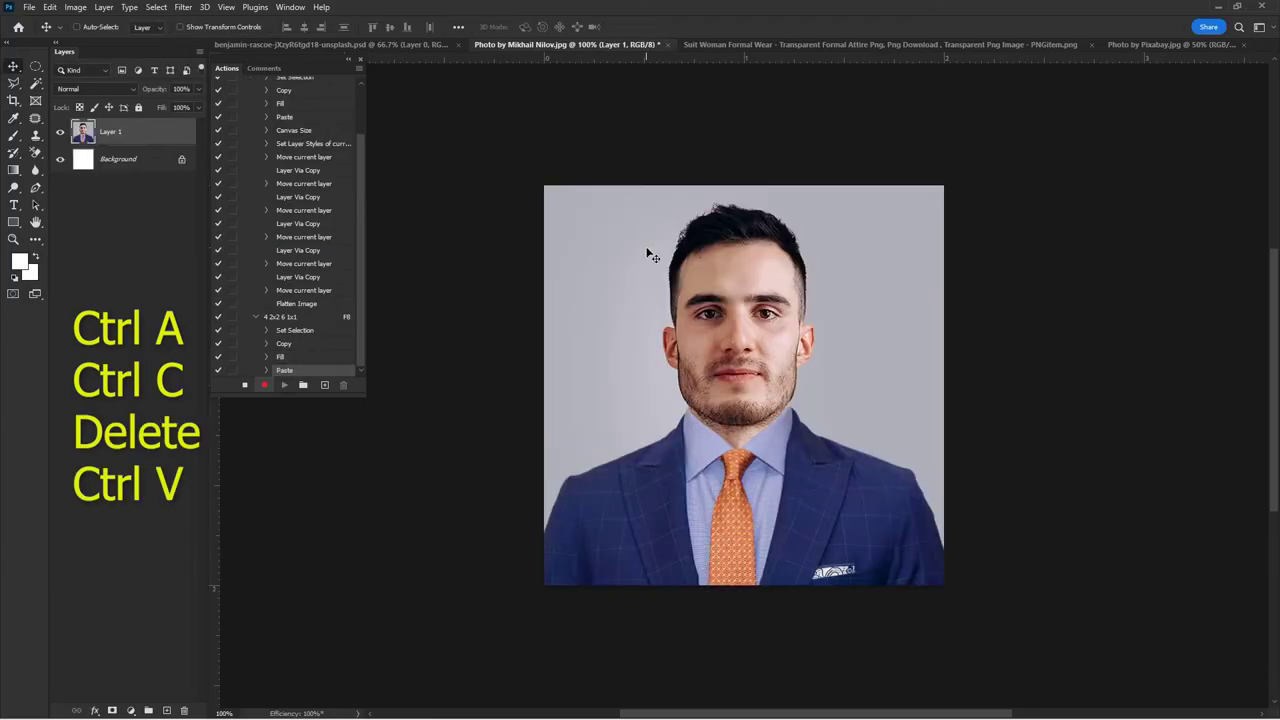
Set the canvas size to 4 x 6 inches and fit the page in view.
{"action": "key", "text": "alt+i"}
{"action": "key", "text": "s"}
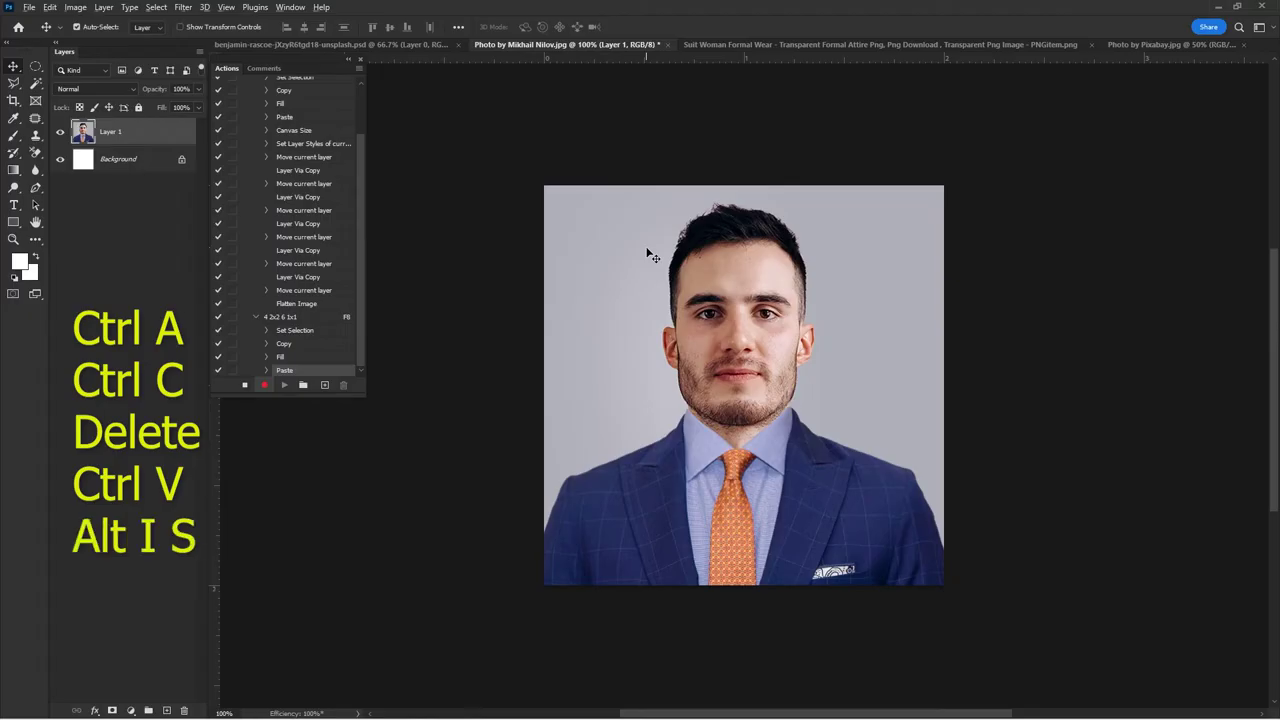
{"action": "key", "text": "alt+i"}
{"action": "key", "text": "s"}
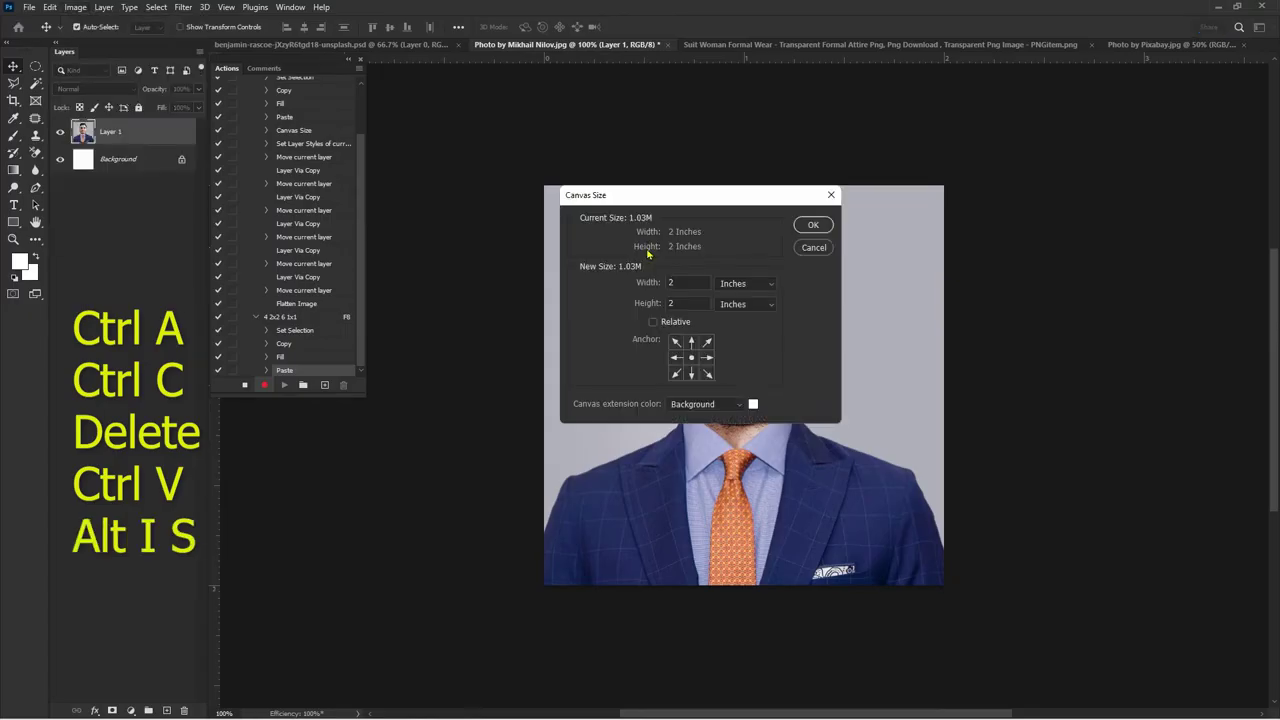
{"action": "double_click", "coordinate": [682, 283]}
{"action": "type", "text": "4"}
{"action": "key", "text": "Tab"}
{"action": "type", "text": "6"}
{"action": "left_click", "coordinate": [815, 226]}
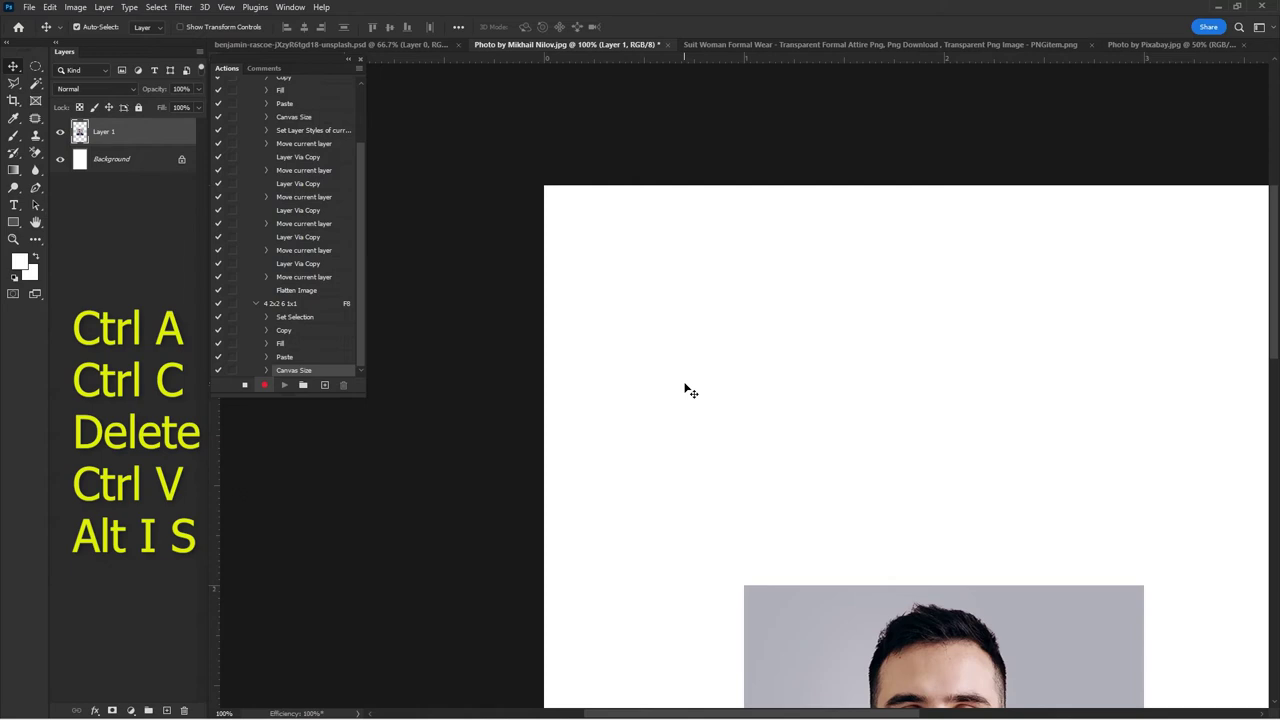
{"action": "key", "text": "ctrl+0"}
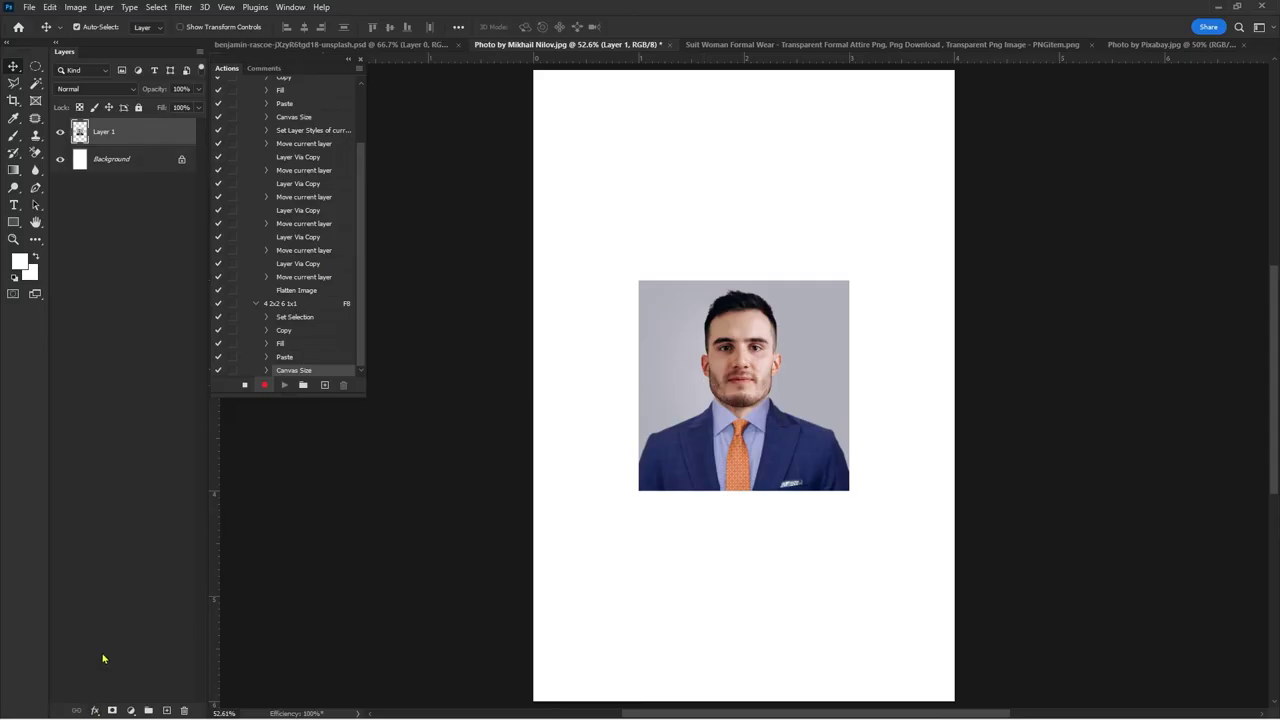
Add a black stroke to the portrait and drag it toward the page's top-left.
{"action": "left_click", "coordinate": [96, 711]}
{"action": "left_click", "coordinate": [180, 611]}
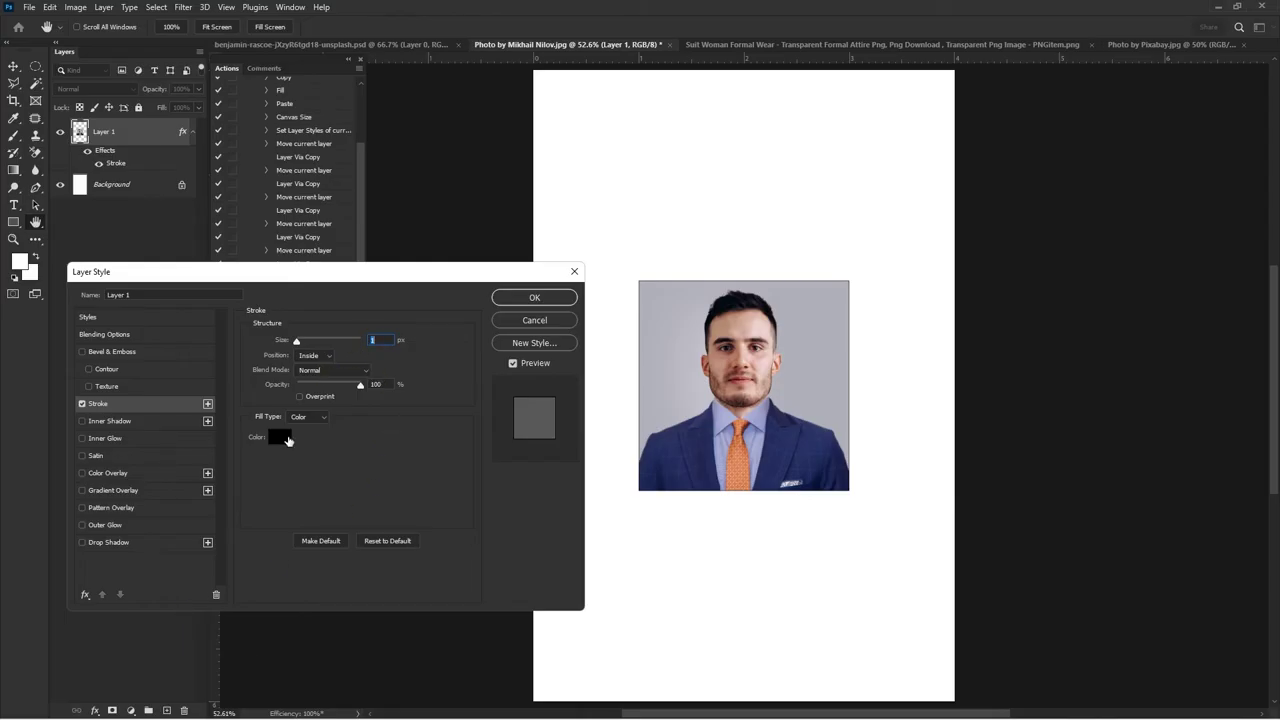
{"action": "left_click", "coordinate": [540, 300]}
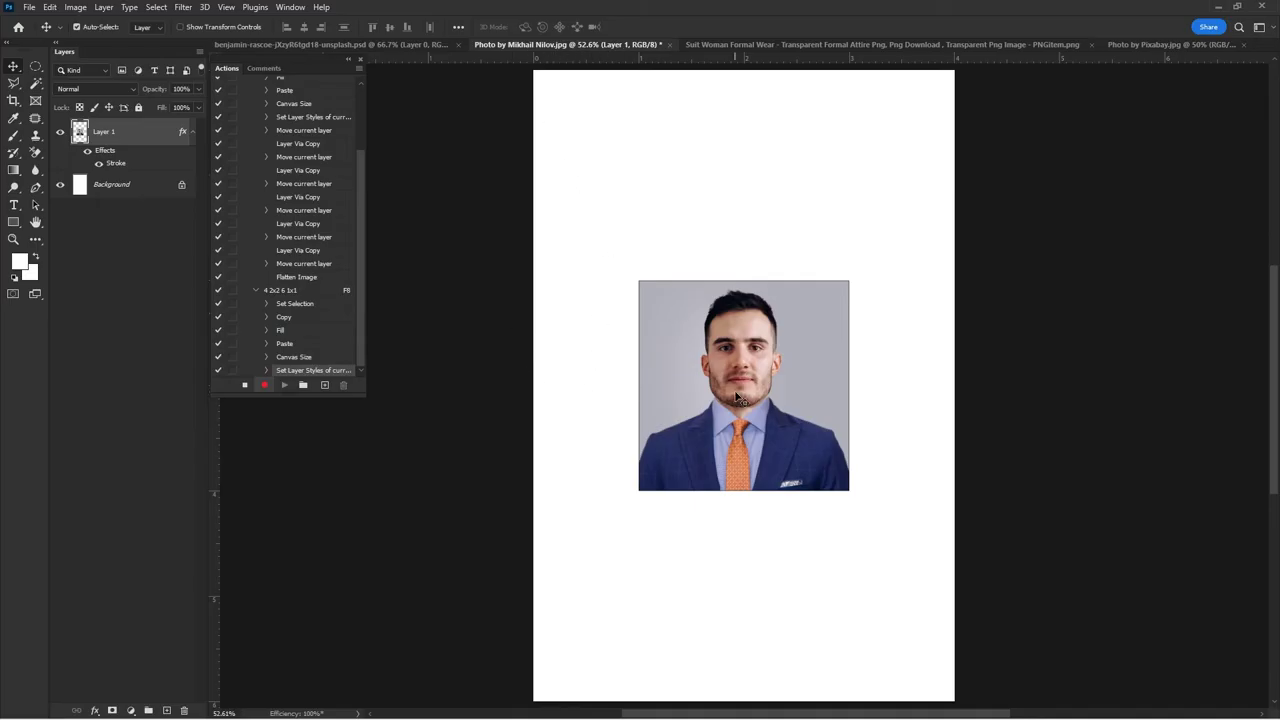
{"action": "mouse_move", "coordinate": [730, 387]}
{"action": "left_mouse_down"}
{"action": "mouse_move", "coordinate": [646, 211]}
{"action": "mouse_move", "coordinate": [630, 210]}
{"action": "mouse_move", "coordinate": [855, 217]}
{"action": "mouse_move", "coordinate": [845, 203]}
{"action": "mouse_move", "coordinate": [635, 412]}
{"action": "left_mouse_up"}
Duplicate the portrait to complete the 2x2 block, then Free Transform the lower-right copy.
{"action": "key", "text": "ctrl+j"}
{"action": "key", "text": "ctrl+j"}
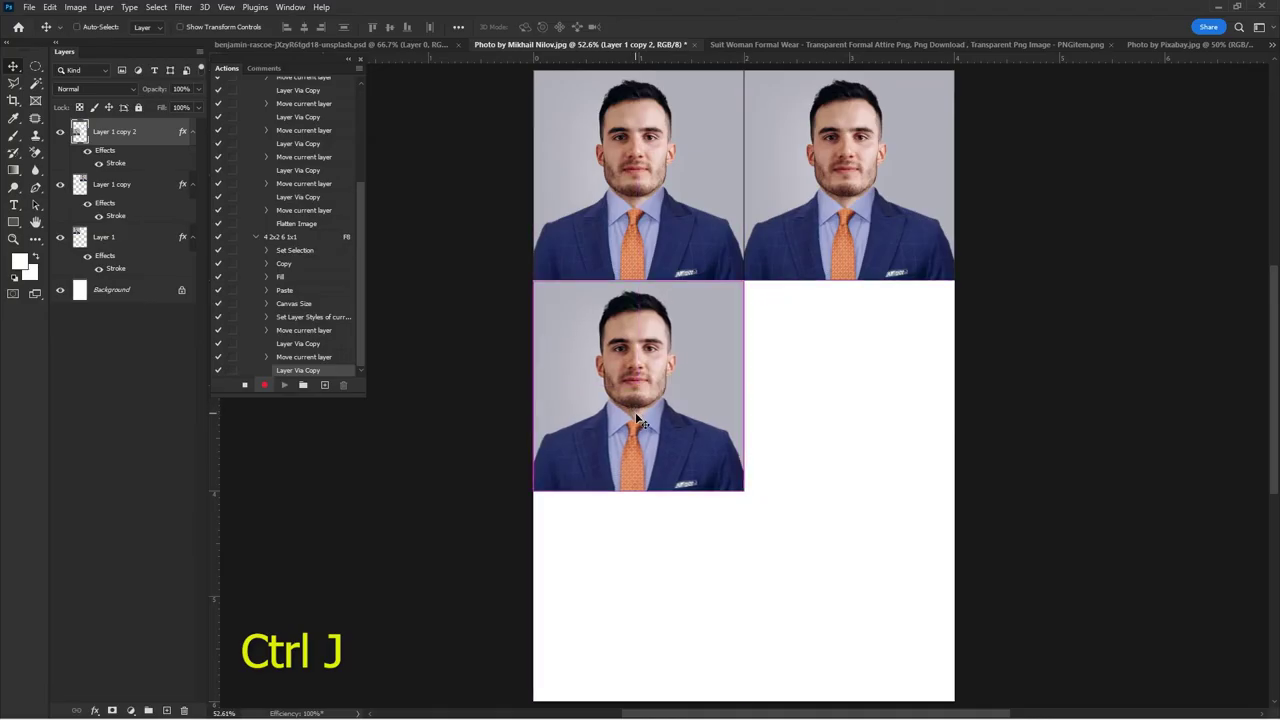
{"action": "key", "text": "ctrl+j"}
{"action": "mouse_move", "coordinate": [635, 412]}
{"action": "left_mouse_down"}
{"action": "mouse_move", "coordinate": [853, 455]}
{"action": "mouse_move", "coordinate": [845, 400]}
{"action": "left_mouse_up"}
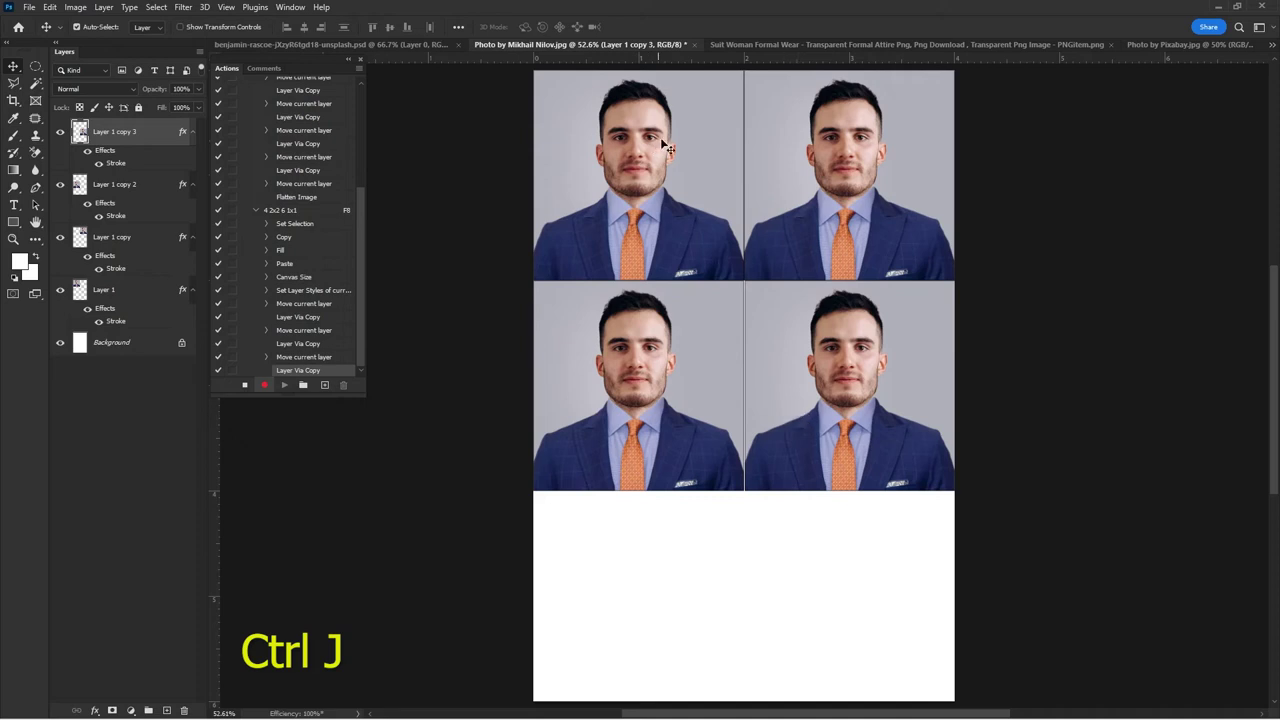
{"action": "key", "text": "ctrl"}
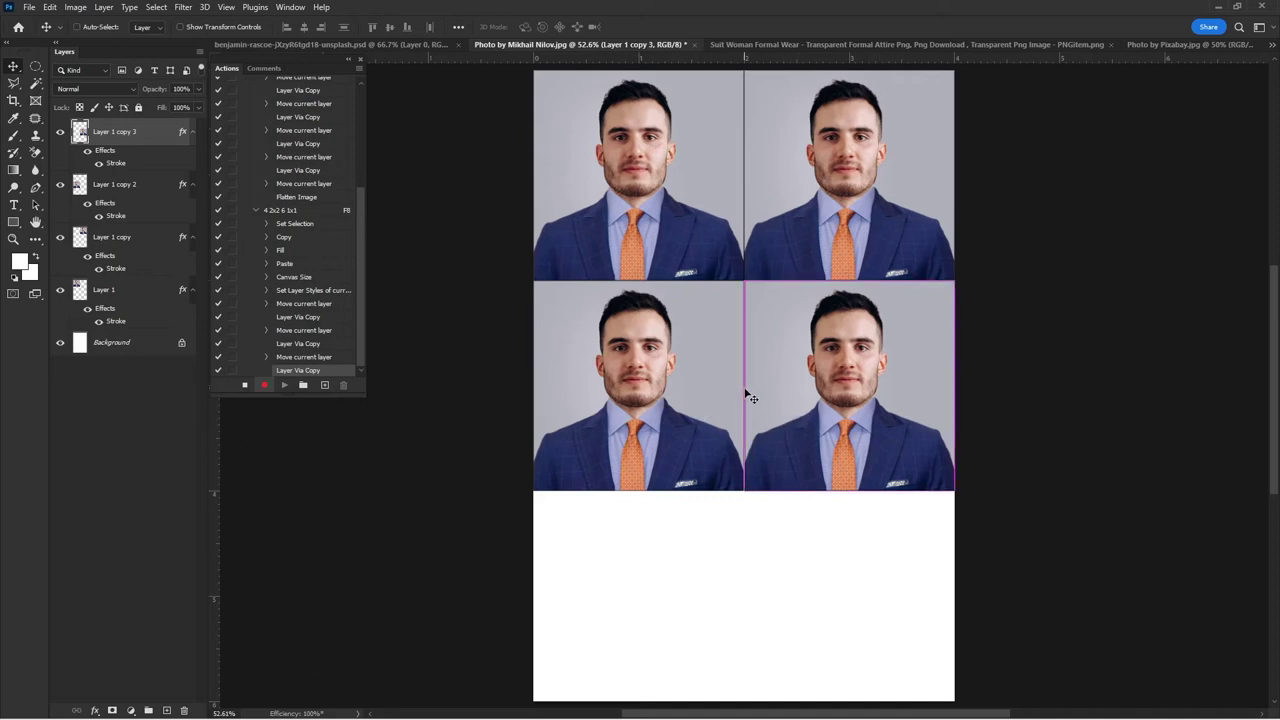
{"action": "key", "text": "ctrl+j"}
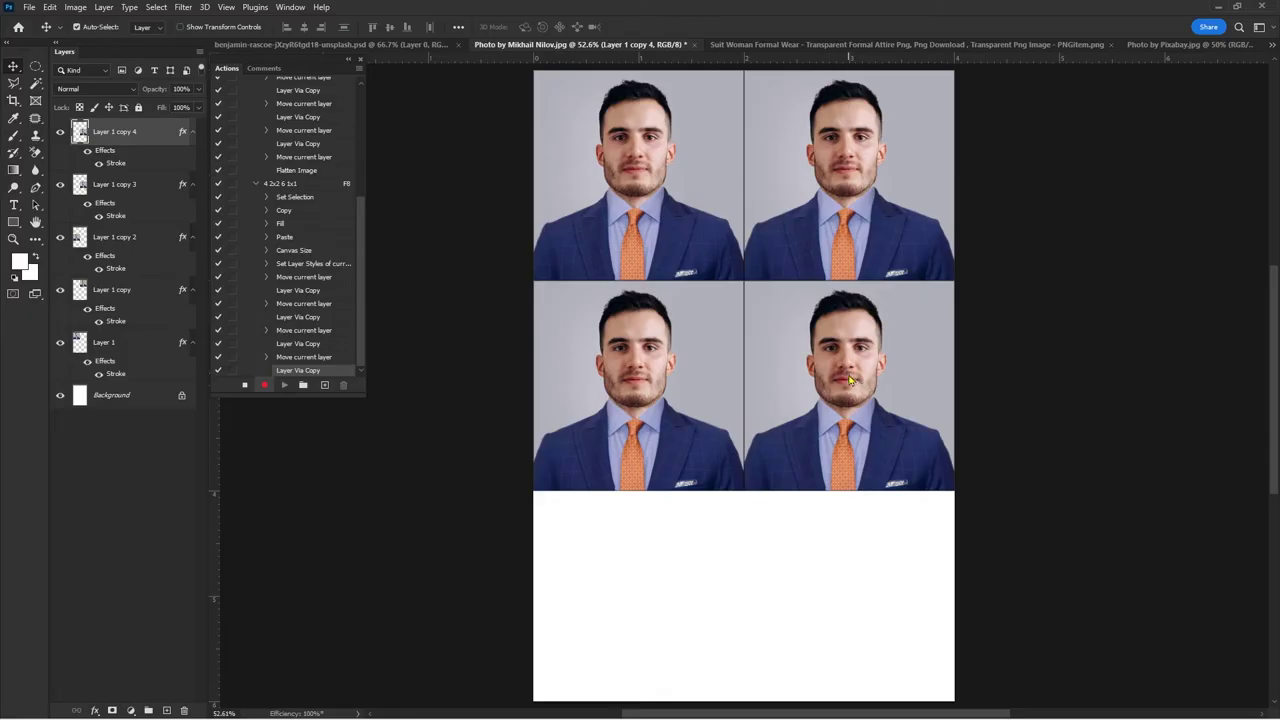
{"action": "left_click", "coordinate": [852, 381]}
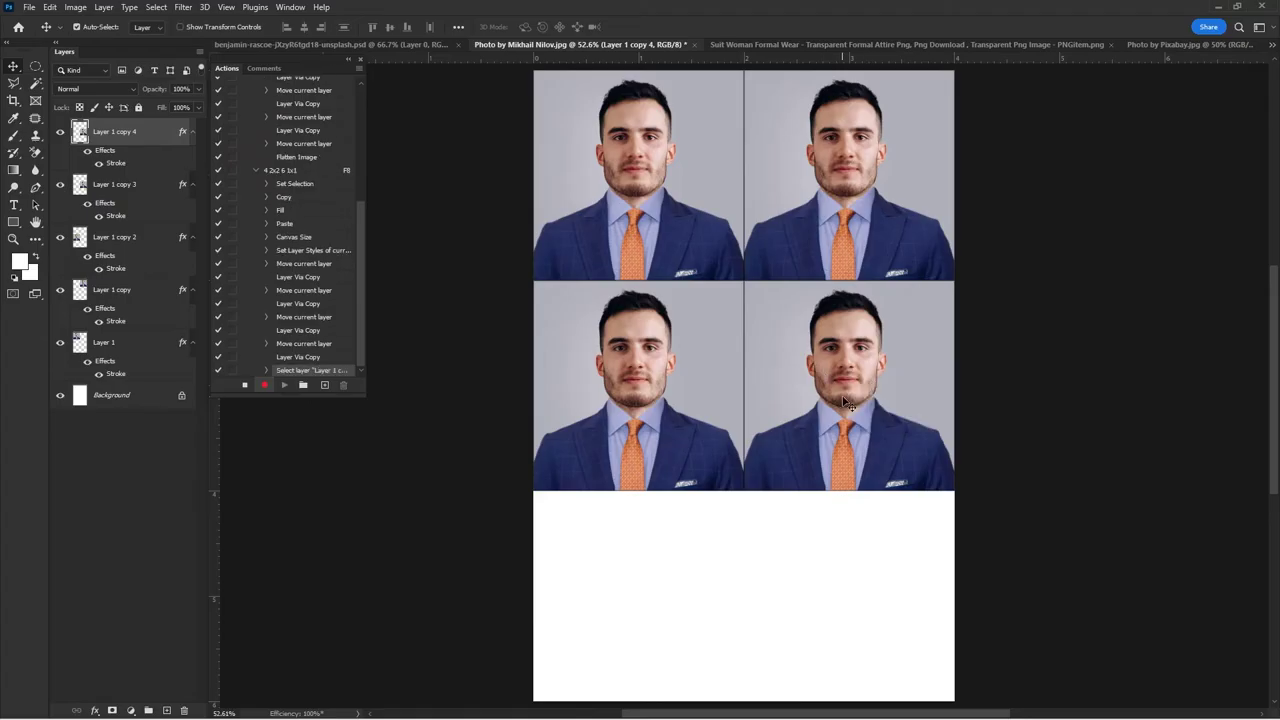
{"action": "key", "text": "ctrl+t"}
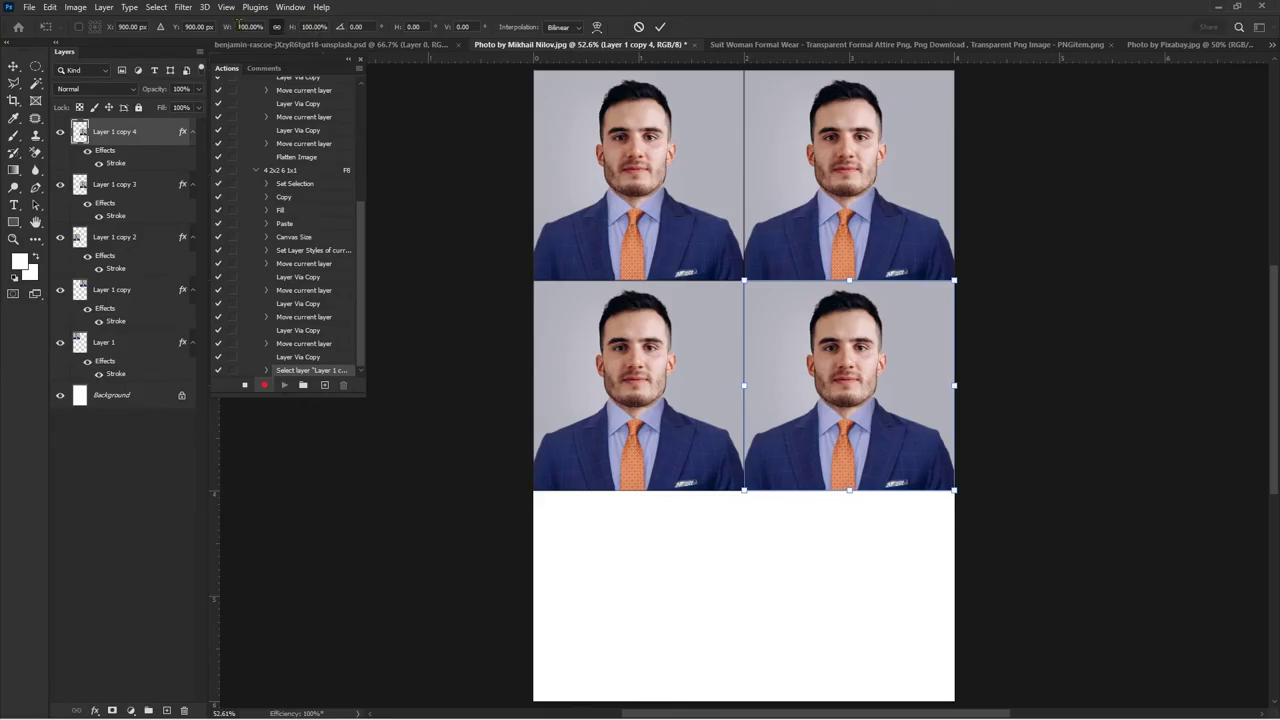
Scale the lower-right copy to 50% and move it to the white area's top-left.
{"action": "left_click_drag", "start_coordinate": [239, 22], "coordinate": [263, 27]}
{"action": "type", "text": "5"}
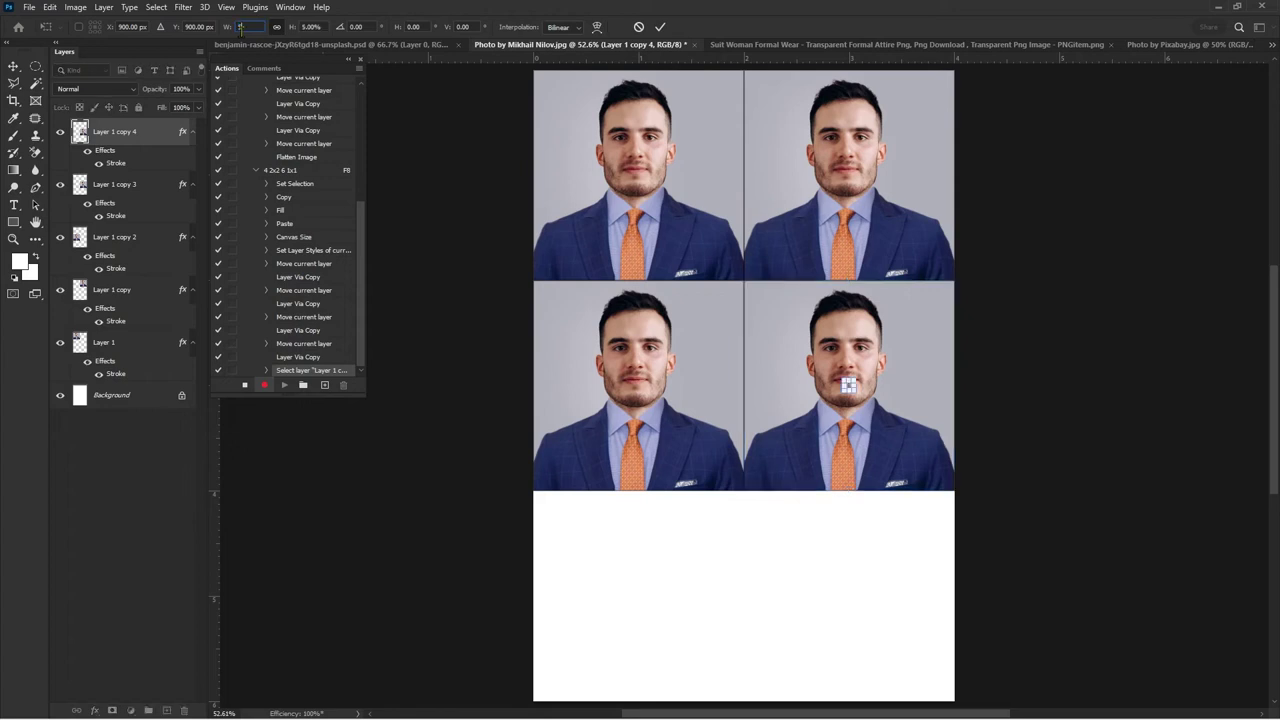
{"action": "type", "text": "0"}
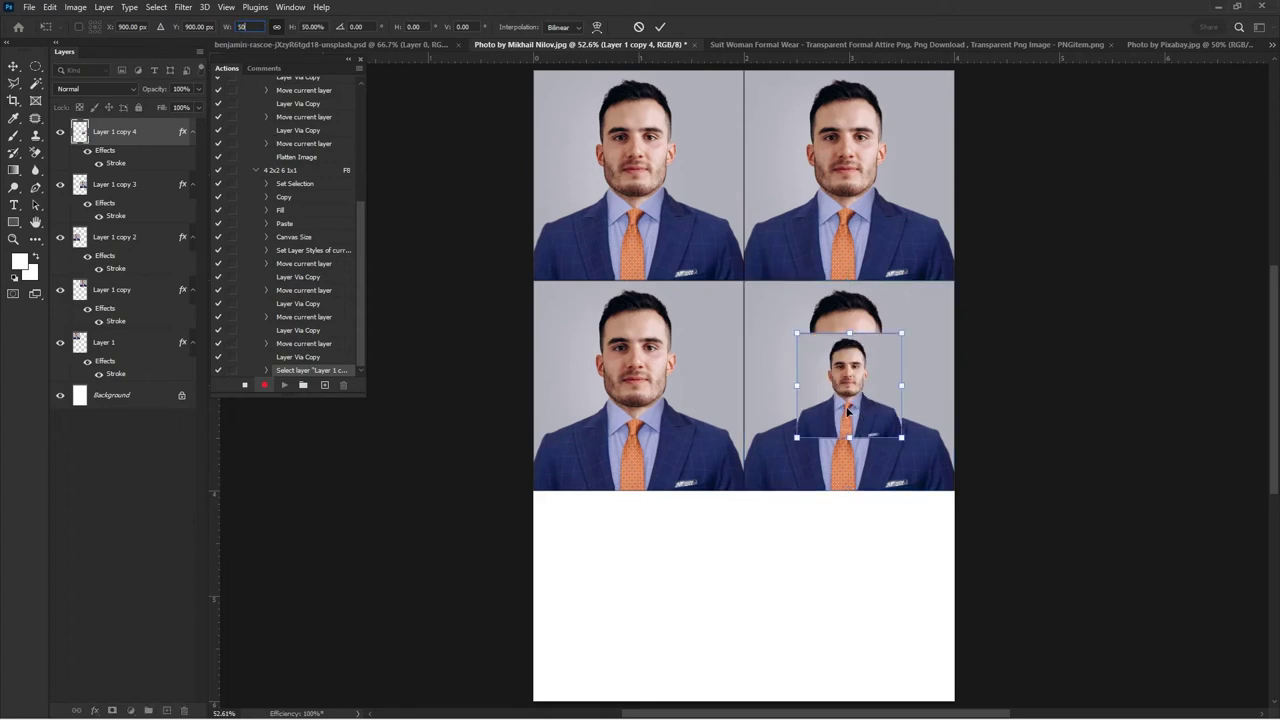
{"action": "key", "text": "Return"}
{"action": "key", "text": "Return"}
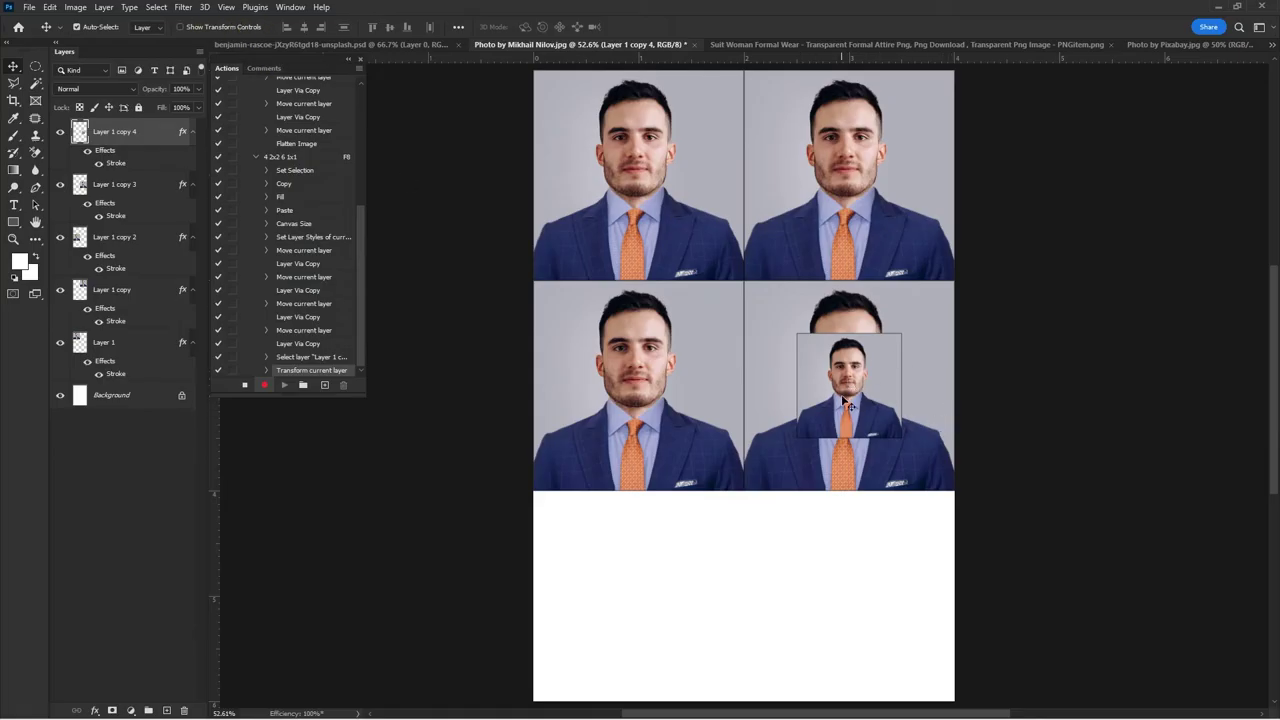
{"action": "mouse_move", "coordinate": [844, 401]}
{"action": "left_mouse_down"}
{"action": "mouse_move", "coordinate": [758, 548]}
{"action": "mouse_move", "coordinate": [727, 561]}
{"action": "mouse_move", "coordinate": [594, 548]}
{"action": "mouse_move", "coordinate": [710, 570]}
{"action": "left_mouse_up"}
Duplicate the small portrait into two rows beneath the block and flatten the image.
{"action": "key", "text": "ctrl+j"}
{"action": "key", "text": "ctrl+j"}
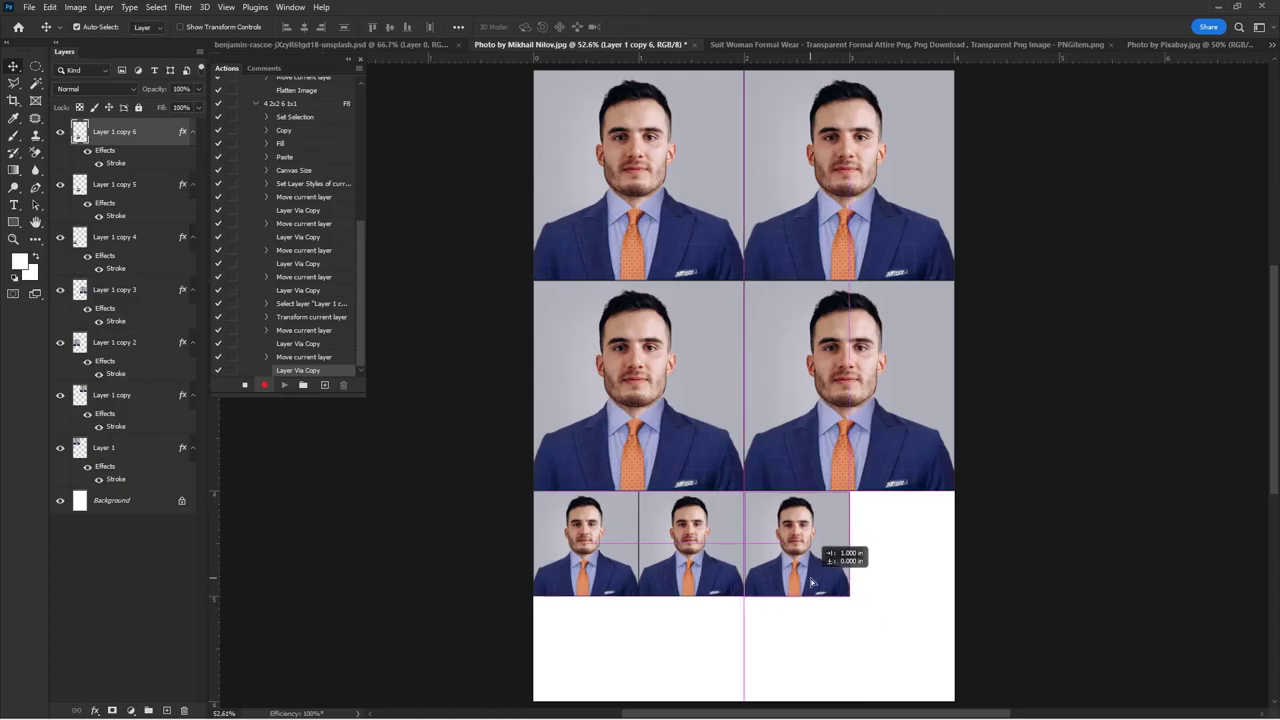
{"action": "mouse_move", "coordinate": [843, 598]}
{"action": "left_mouse_down"}
{"action": "mouse_move", "coordinate": [808, 588]}
{"action": "mouse_move", "coordinate": [875, 585]}
{"action": "left_mouse_up"}
{"action": "key", "text": "ctrl+j"}
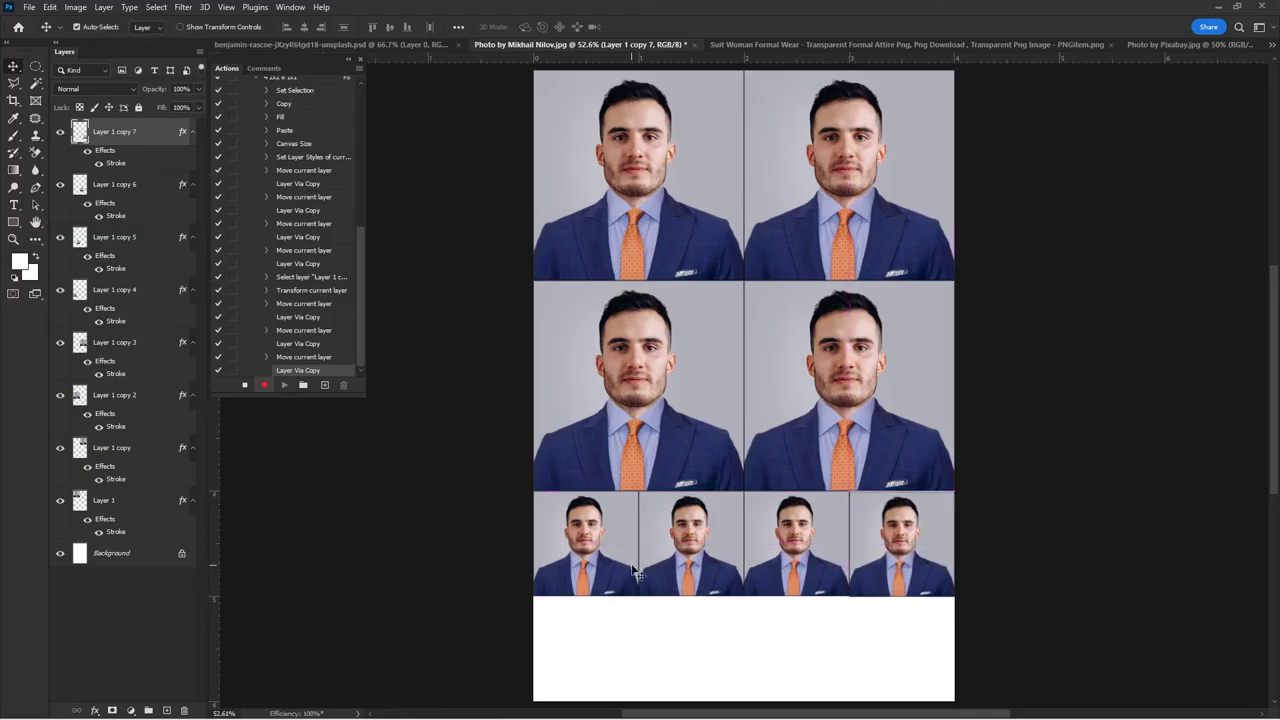
{"action": "mouse_move", "coordinate": [900, 596]}
{"action": "left_mouse_down"}
{"action": "mouse_move", "coordinate": [593, 681]}
{"action": "mouse_move", "coordinate": [797, 673]}
{"action": "mouse_move", "coordinate": [892, 647]}
{"action": "left_mouse_up"}
{"action": "key", "text": "ctrl+j"}
{"action": "key", "text": "ctrl+j"}
{"action": "key", "text": "ctrl+j"}
{"action": "key", "text": "ctrl+j"}
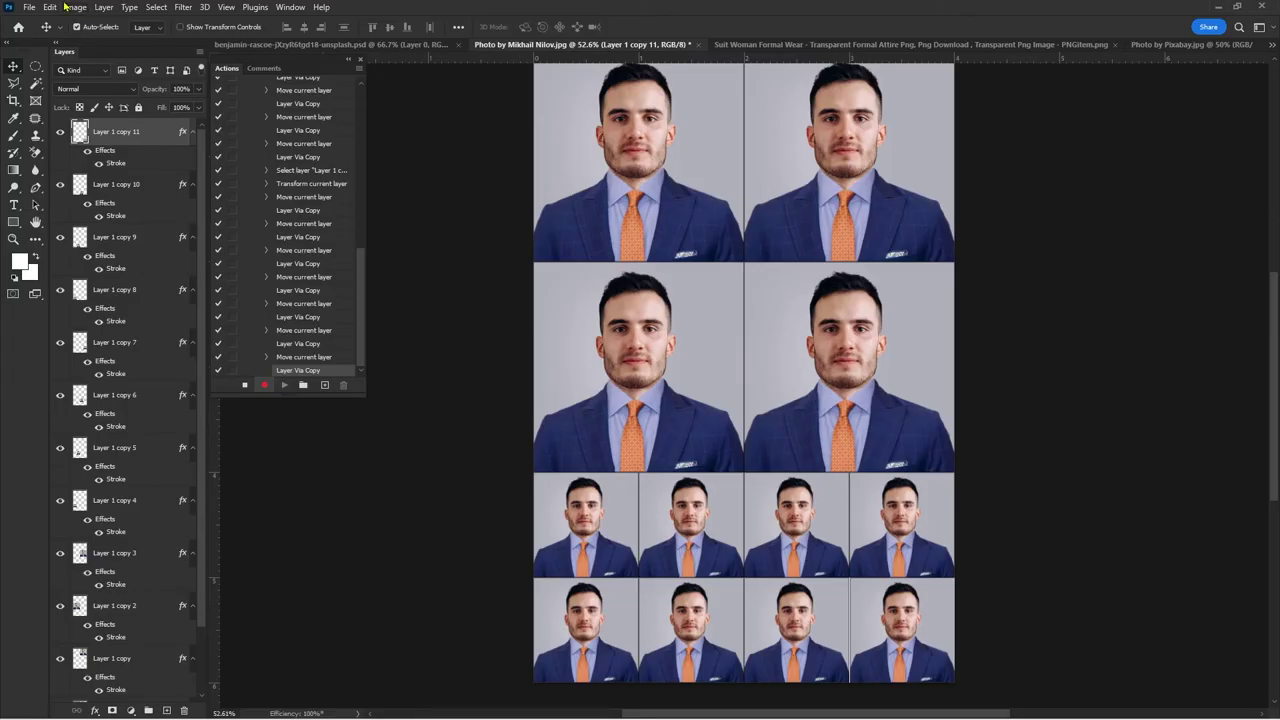
{"action": "left_click", "coordinate": [103, 7]}
{"action": "left_click", "coordinate": [160, 529]}
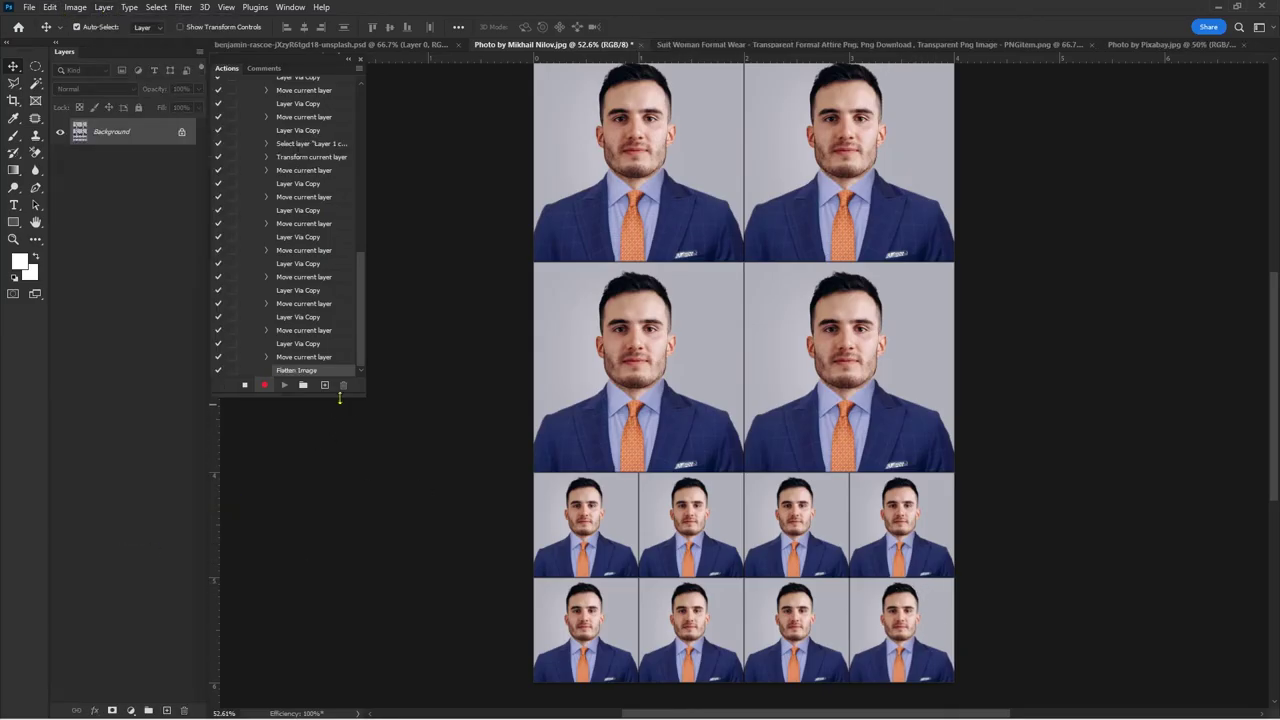
Stop recording and select the '4 2x2 6 1x1' action.
{"action": "left_click", "coordinate": [245, 388]}
{"action": "left_click_drag", "start_coordinate": [359, 336], "coordinate": [359, 258]}
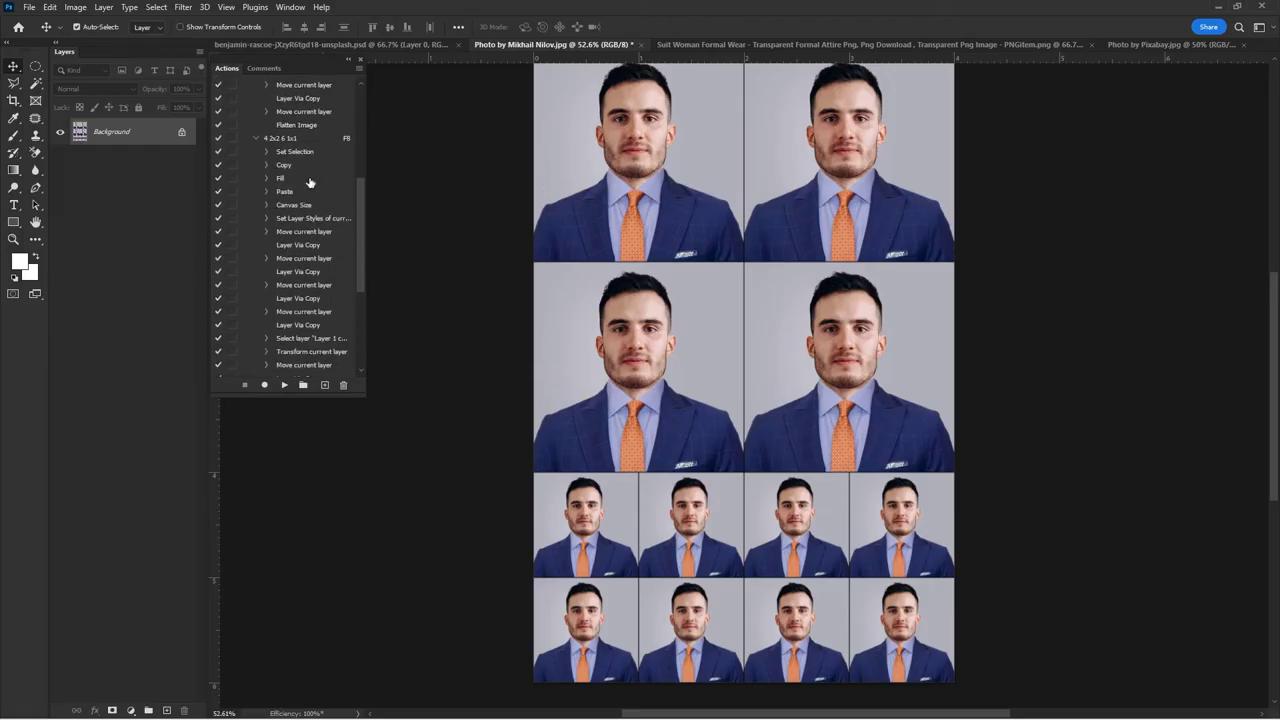
{"action": "left_click", "coordinate": [290, 138]}
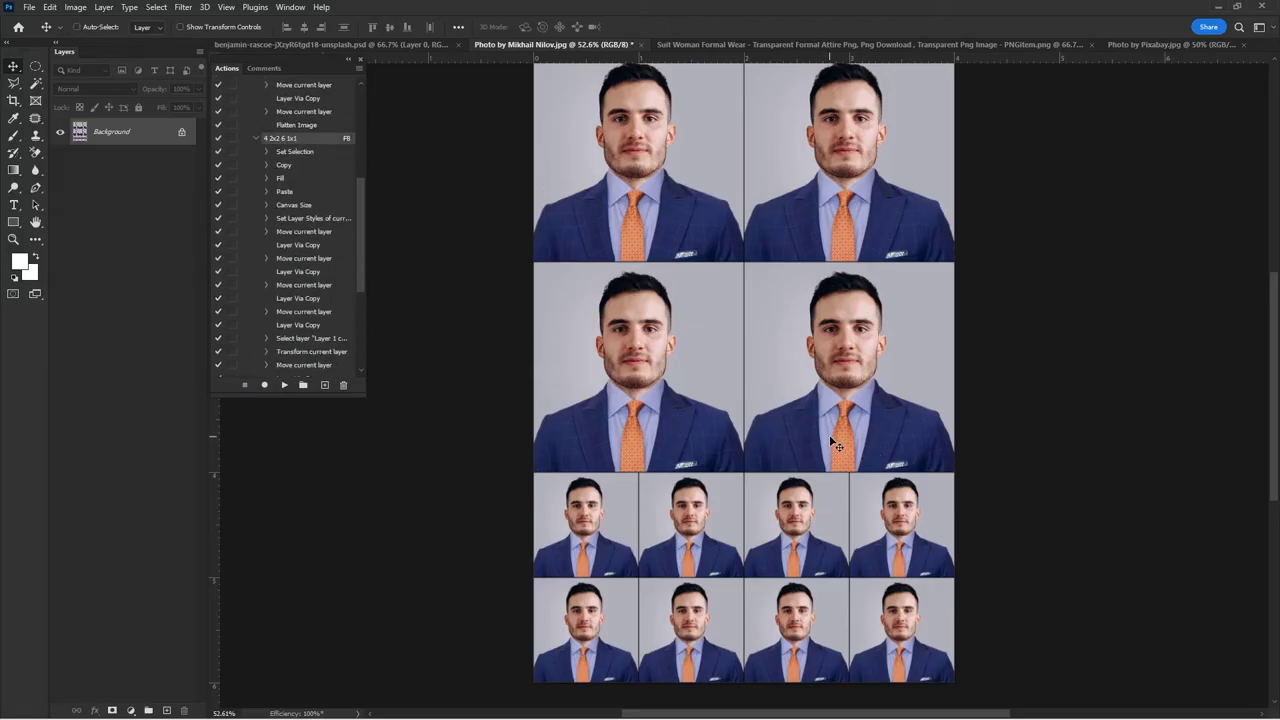
Undo the layout steps back to the lone original portrait and zoom out to view it.
{"action": "key", "text": "F8"}
{"action": "key", "text": "ctrl+z"}
{"action": "key", "text": "ctrl+z"}
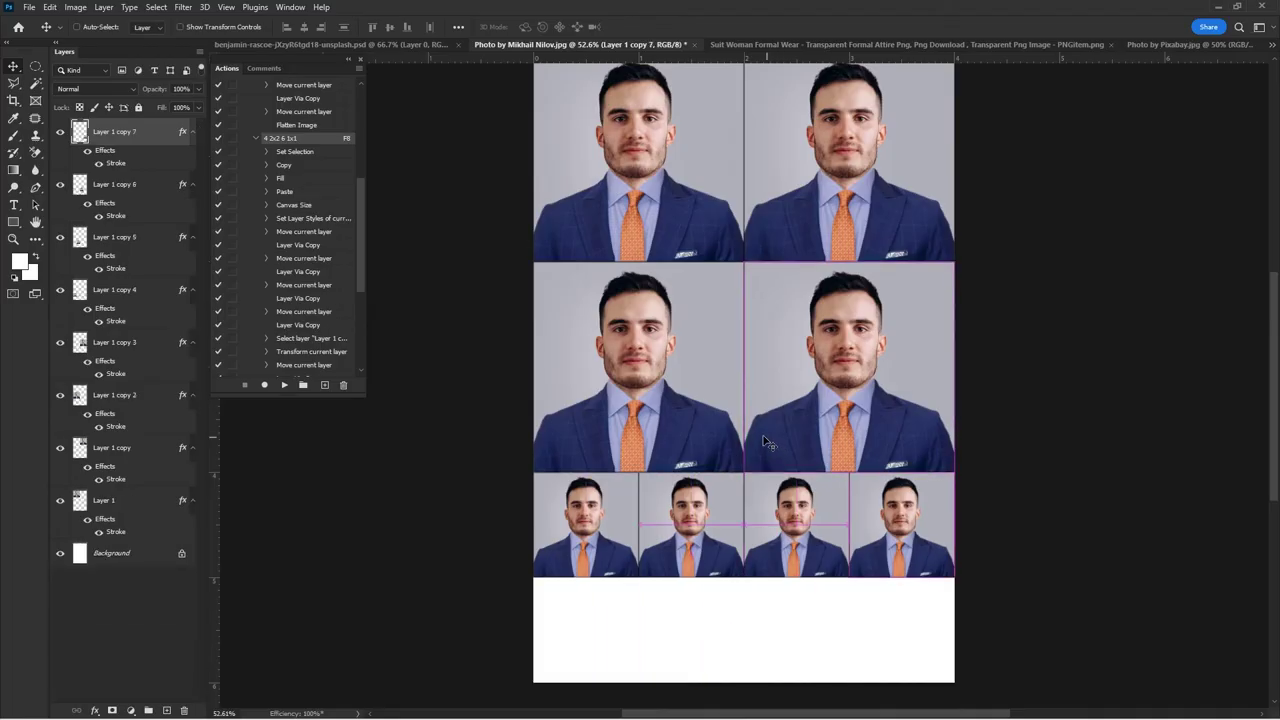
{"action": "key", "text": "ctrl+z"}
{"action": "key", "text": "ctrl+z"}
{"action": "key", "text": "ctrl+z"}
{"action": "key", "text": "ctrl+z"}
{"action": "key", "text": "ctrl+z"}
{"action": "key", "text": "ctrl+z"}
{"action": "key", "text": "ctrl+z"}
{"action": "key", "text": "ctrl+z"}
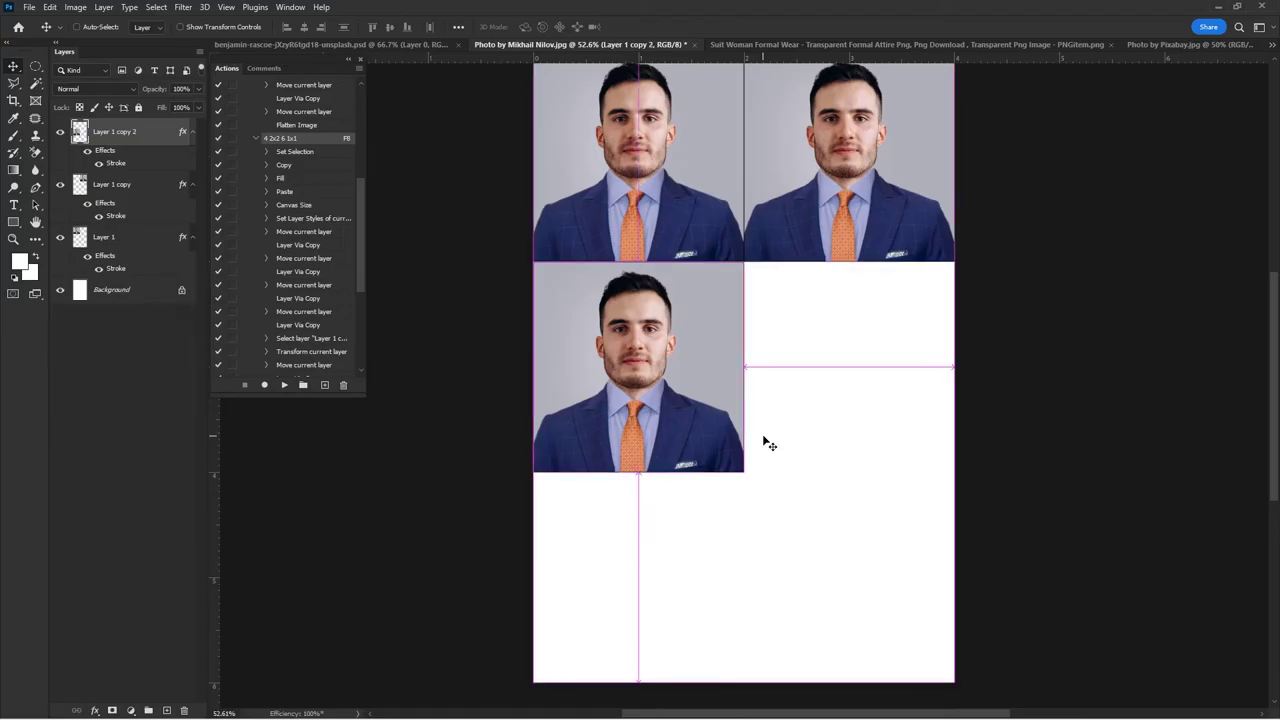
{"action": "key", "text": "ctrl+z"}
{"action": "key", "text": "ctrl+z"}
{"action": "key", "text": "ctrl+z"}
{"action": "key", "text": "ctrl+z"}
{"action": "key", "text": "ctrl+z"}
{"action": "key", "text": "ctrl+z"}
{"action": "key", "text": "ctrl+z"}
{"action": "key", "text": "ctrl+z"}
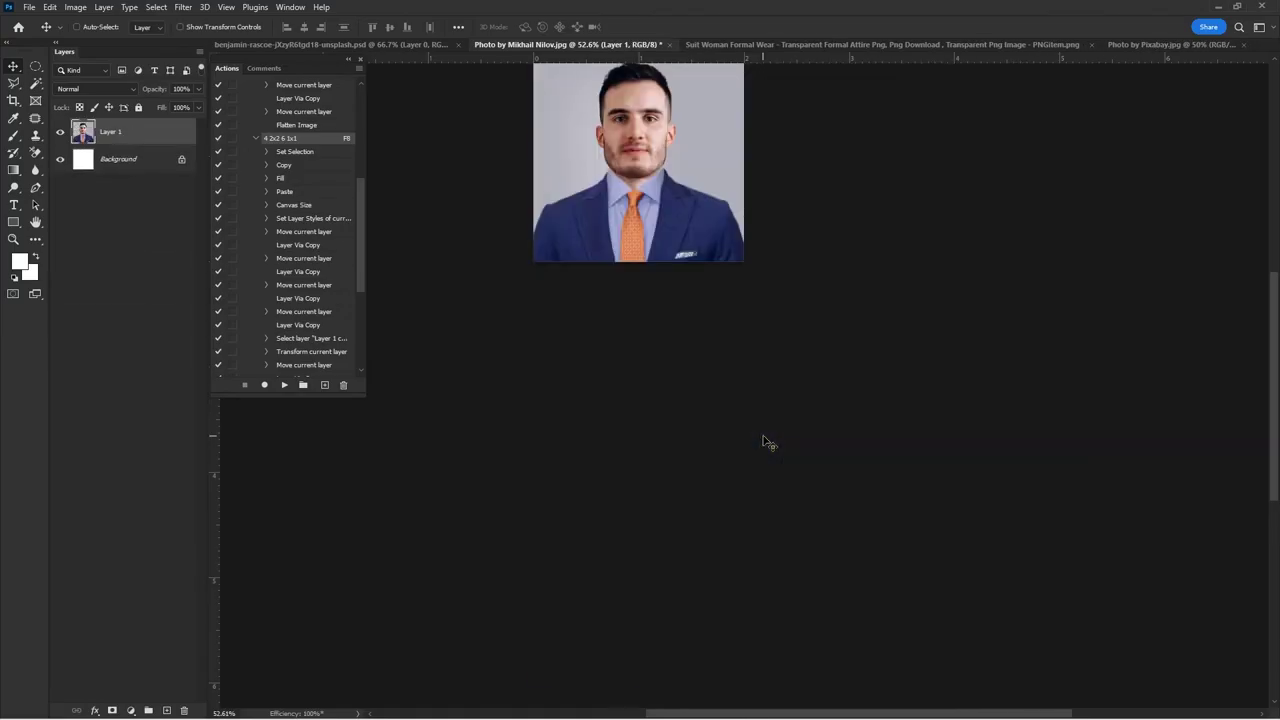
{"action": "key", "text": "ctrl+z"}
{"action": "key", "text": "ctrl+z"}
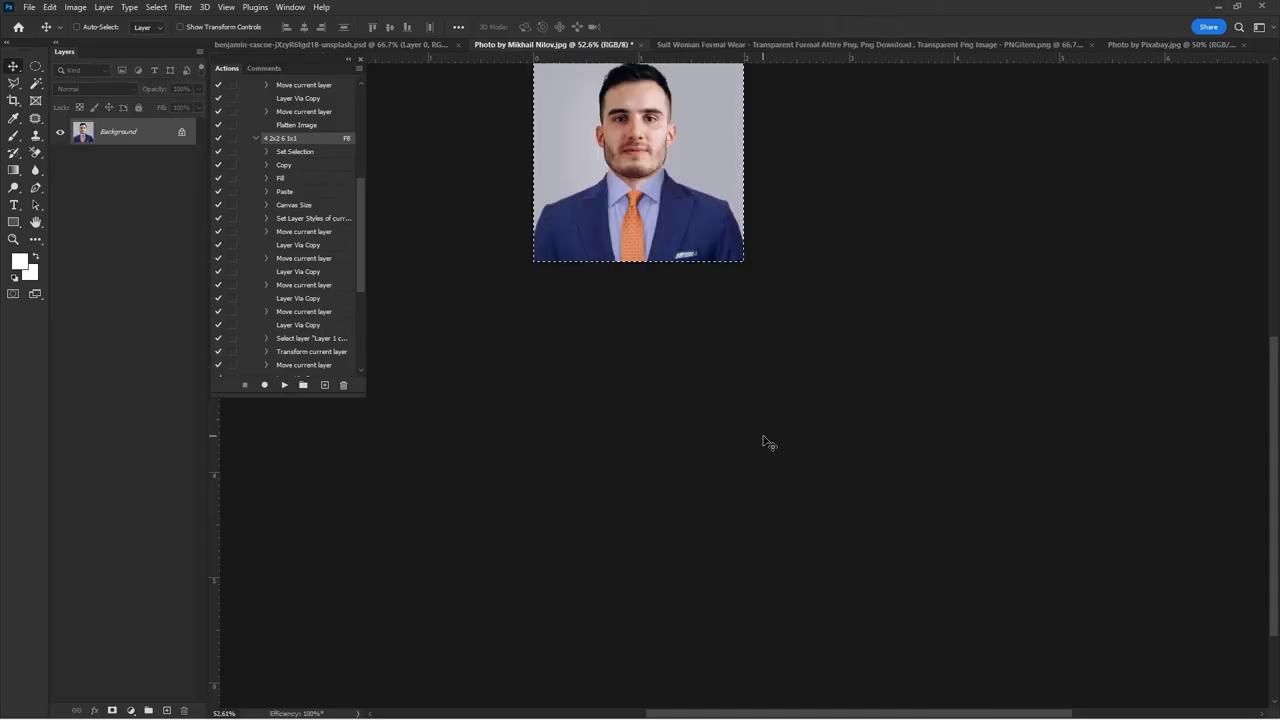
{"action": "key", "text": "ctrl+z"}
{"action": "key", "text": "ctrl+1"}
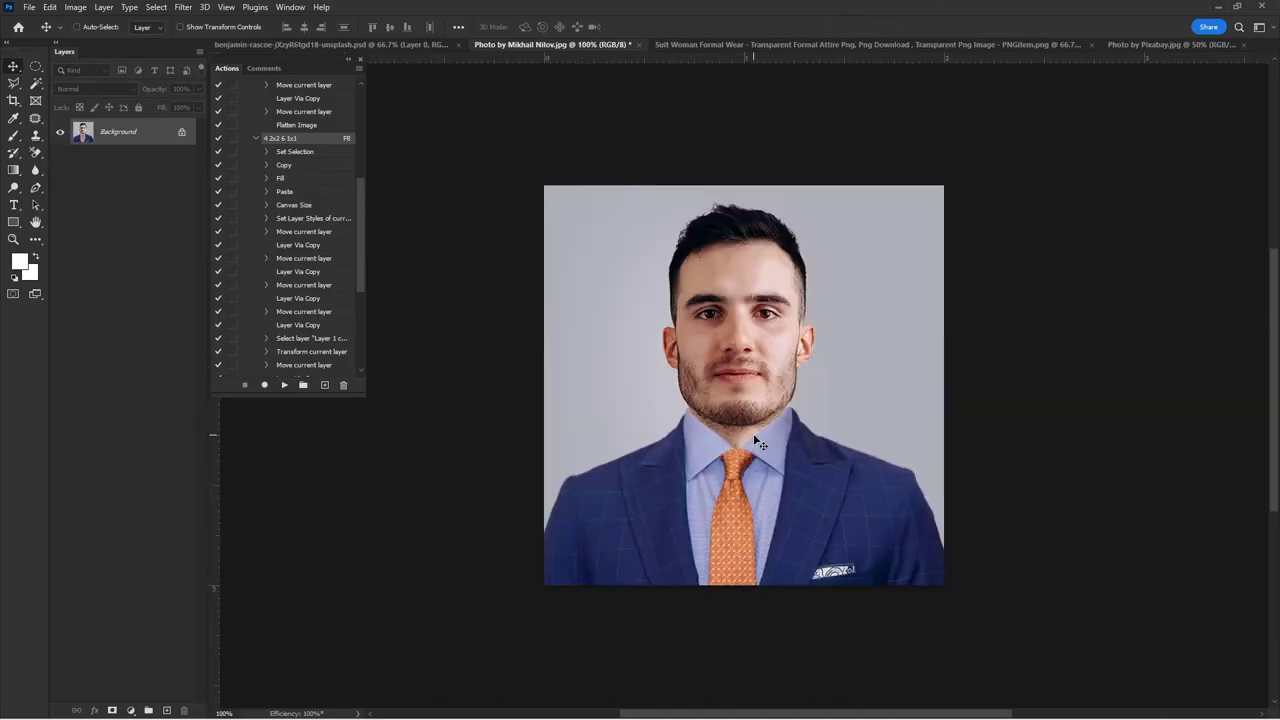
{"action": "key", "text": "ctrl"}
{"action": "key", "text": "ctrl+minus"}
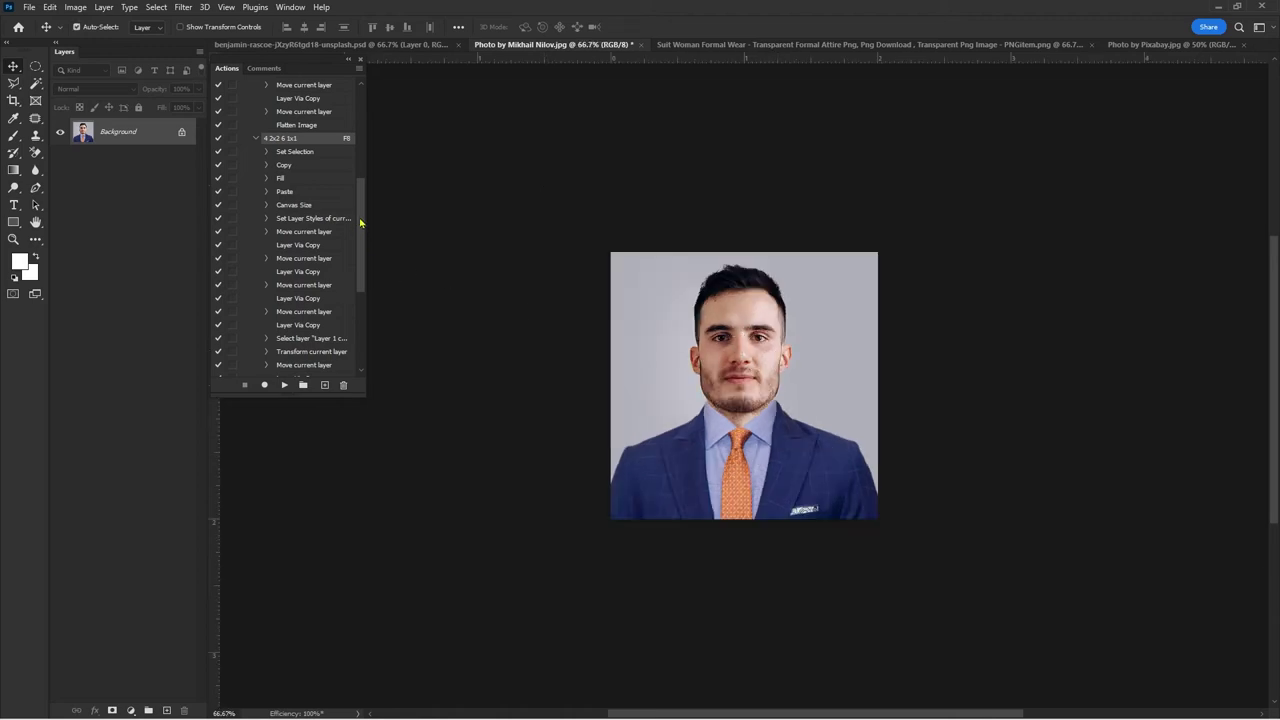
{"action": "left_click_drag", "start_coordinate": [363, 210], "coordinate": [363, 200]}
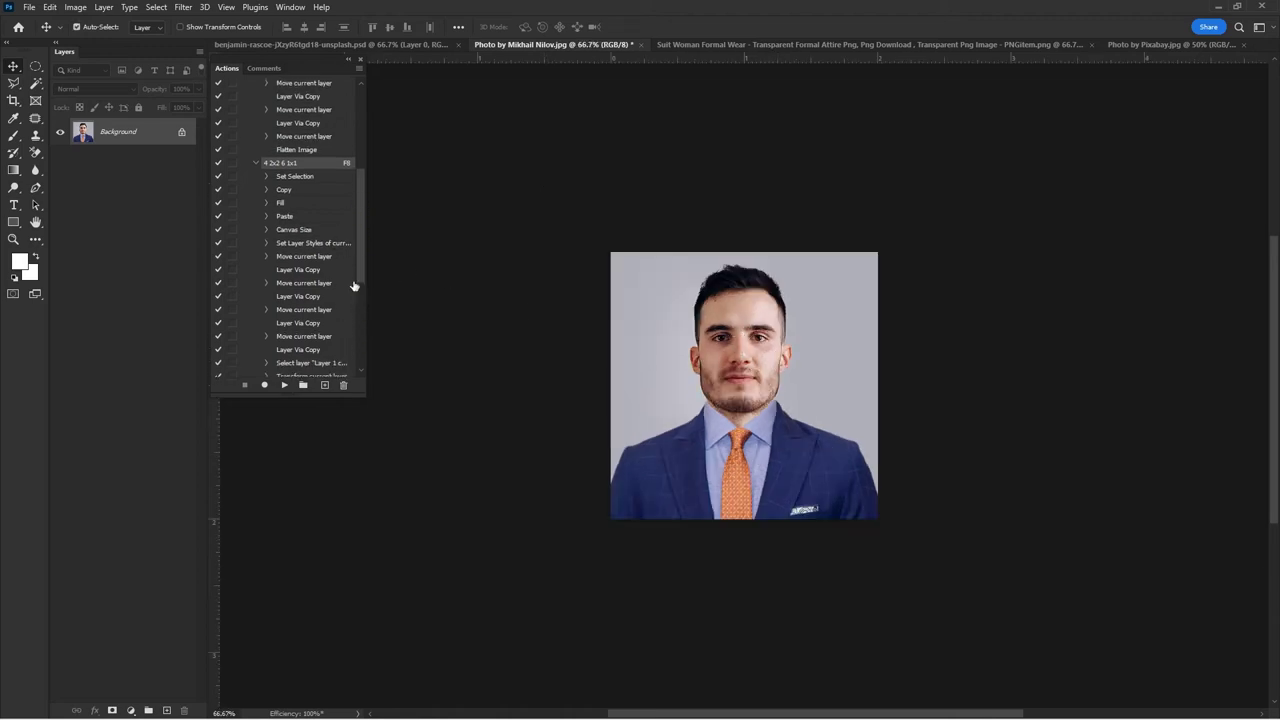
{"action": "left_click_drag", "start_coordinate": [363, 268], "coordinate": [363, 261]}
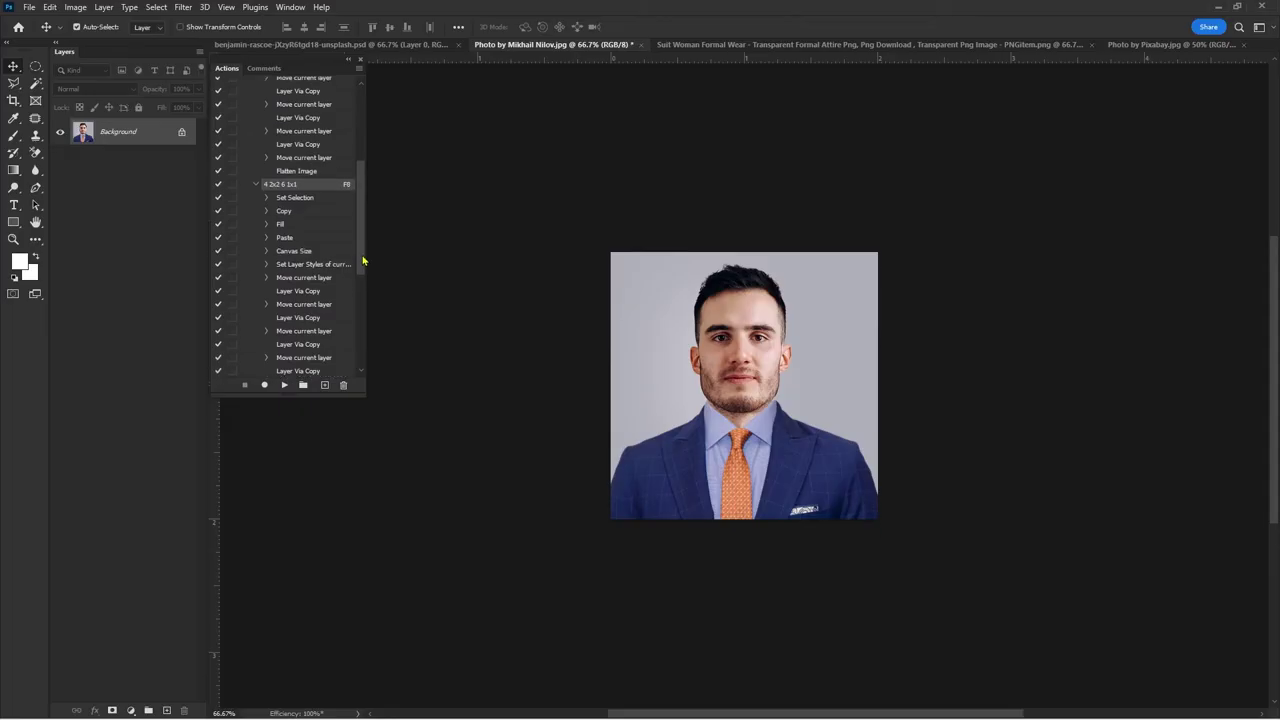
Play the '4 2x2 6 1x1' action on the portrait and zoom out to view the resulting sheet.
{"action": "left_click", "coordinate": [284, 385]}
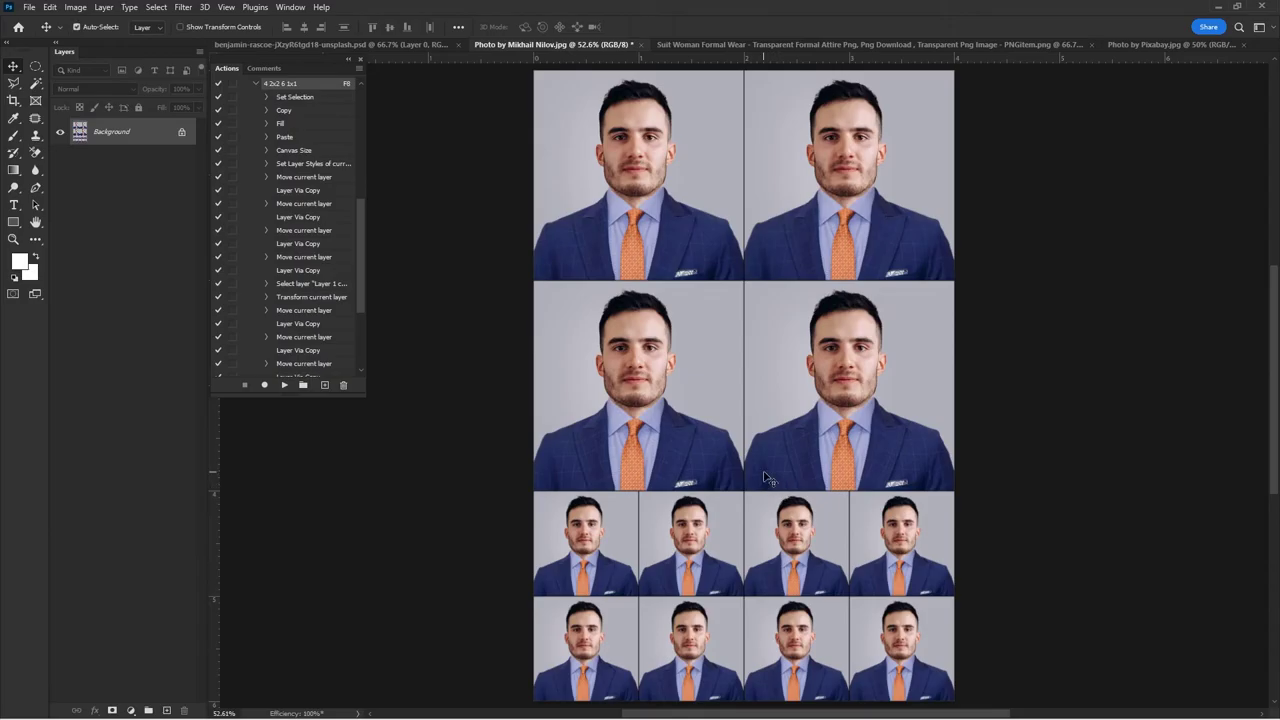
{"action": "key", "text": "ctrl+minus"}
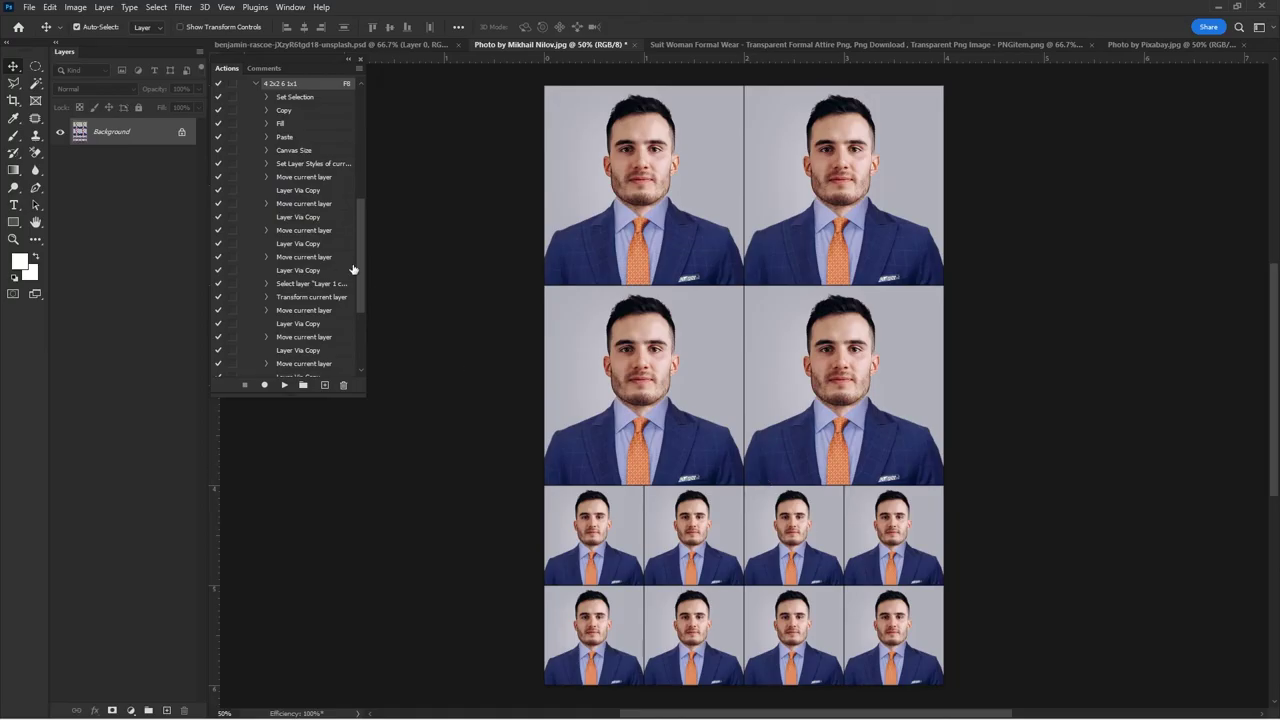
{"action": "left_click_drag", "start_coordinate": [360, 270], "coordinate": [358, 370]}
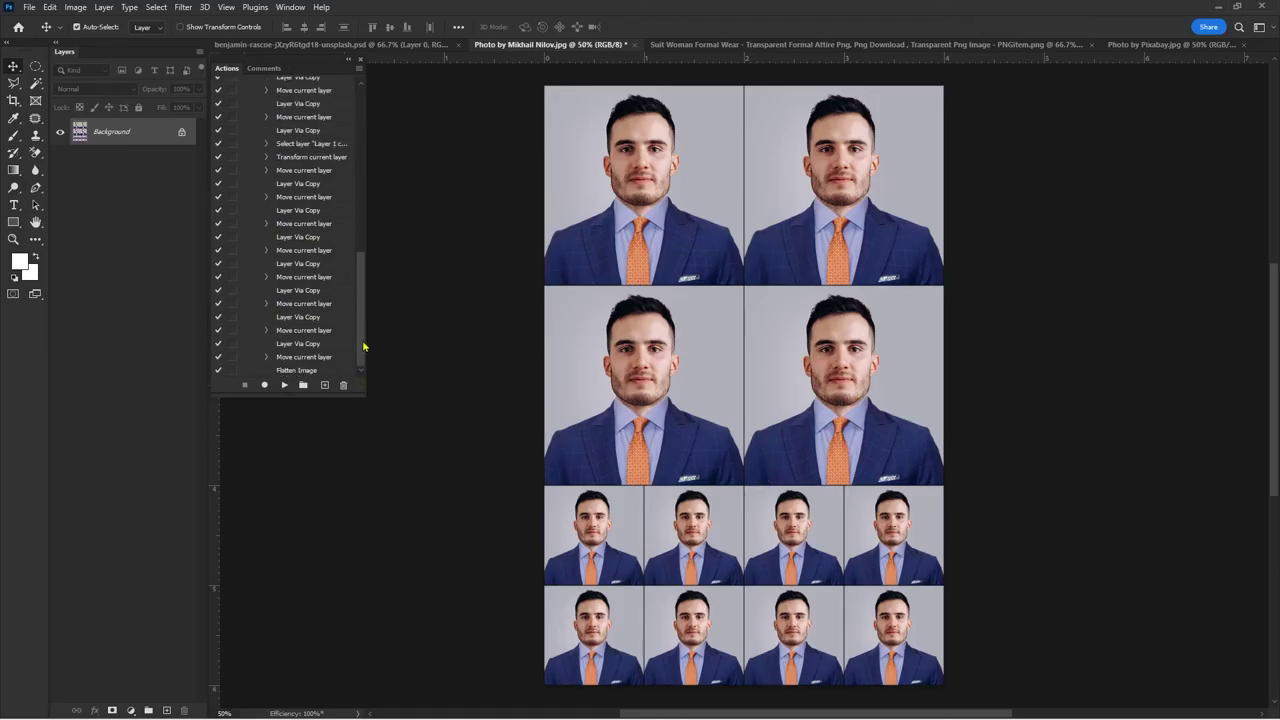
{"action": "scroll", "coordinate": [364, 345], "scroll_direction": "up", "scroll_amount": 5}
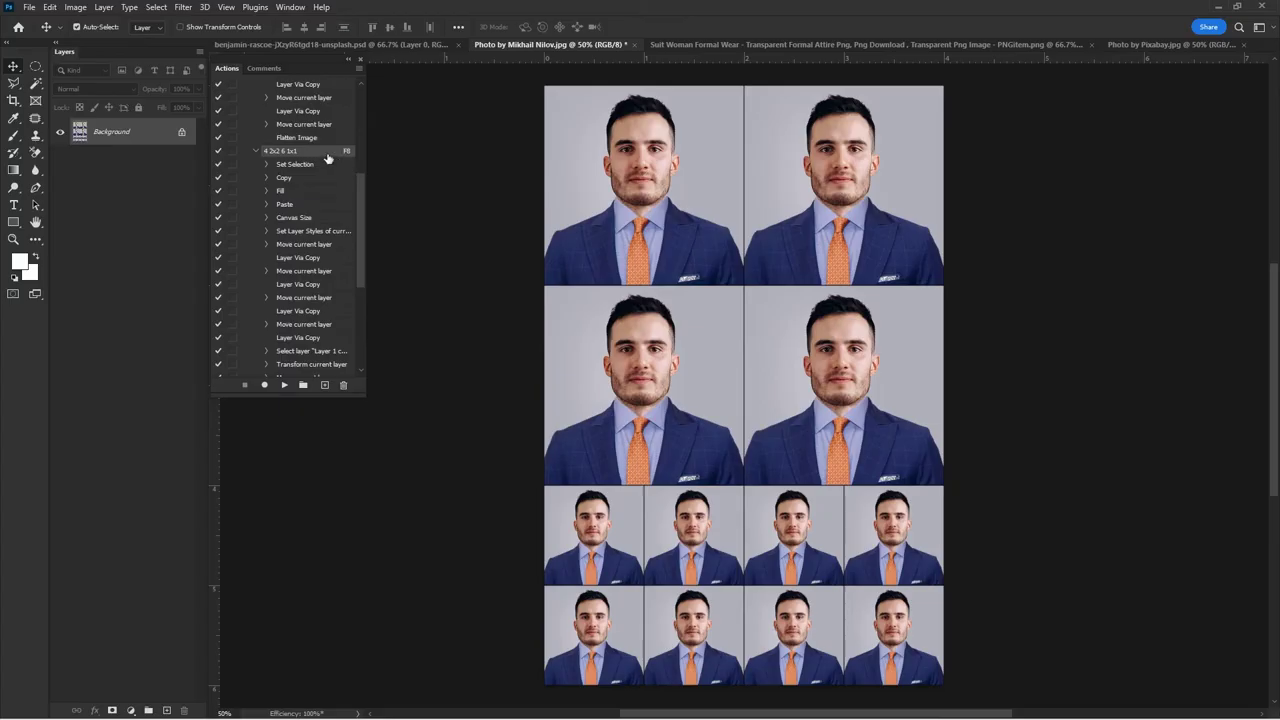
{"action": "left_click", "coordinate": [360, 60]}
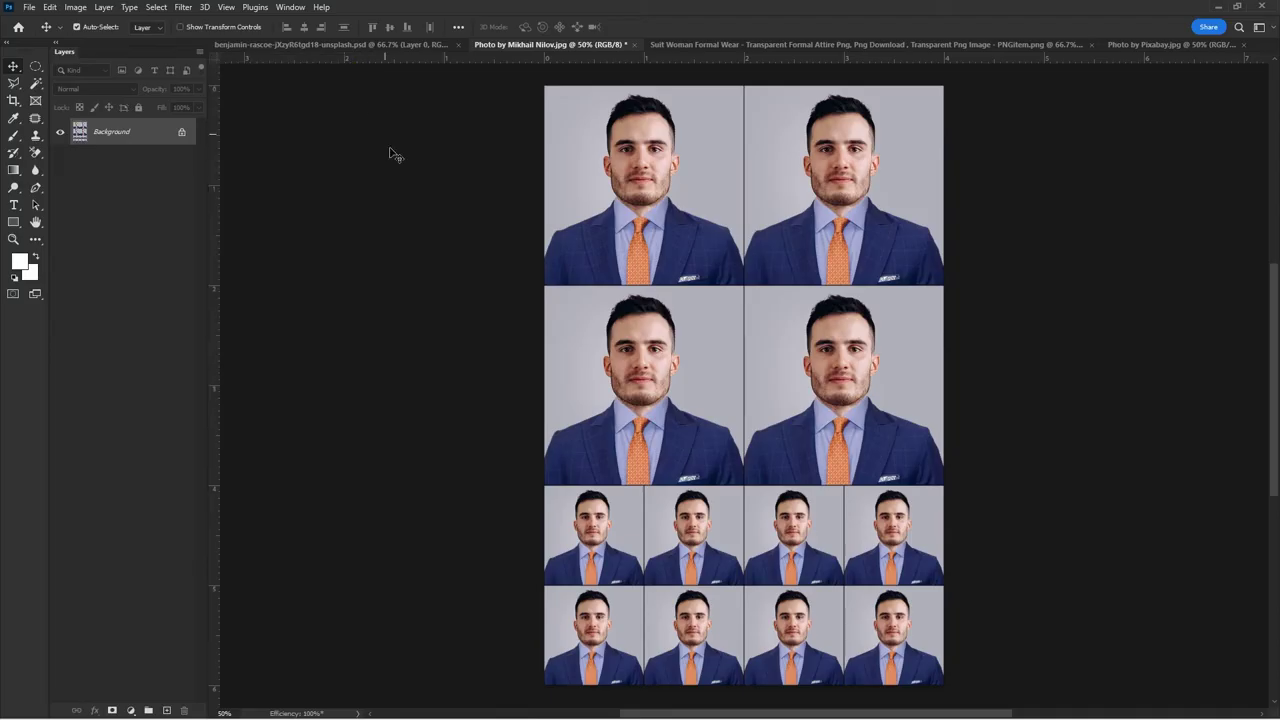
{"action": "key", "text": "ctrl+z"}
{"action": "key", "text": "ctrl+z"}
{"action": "key", "text": "ctrl+z"}
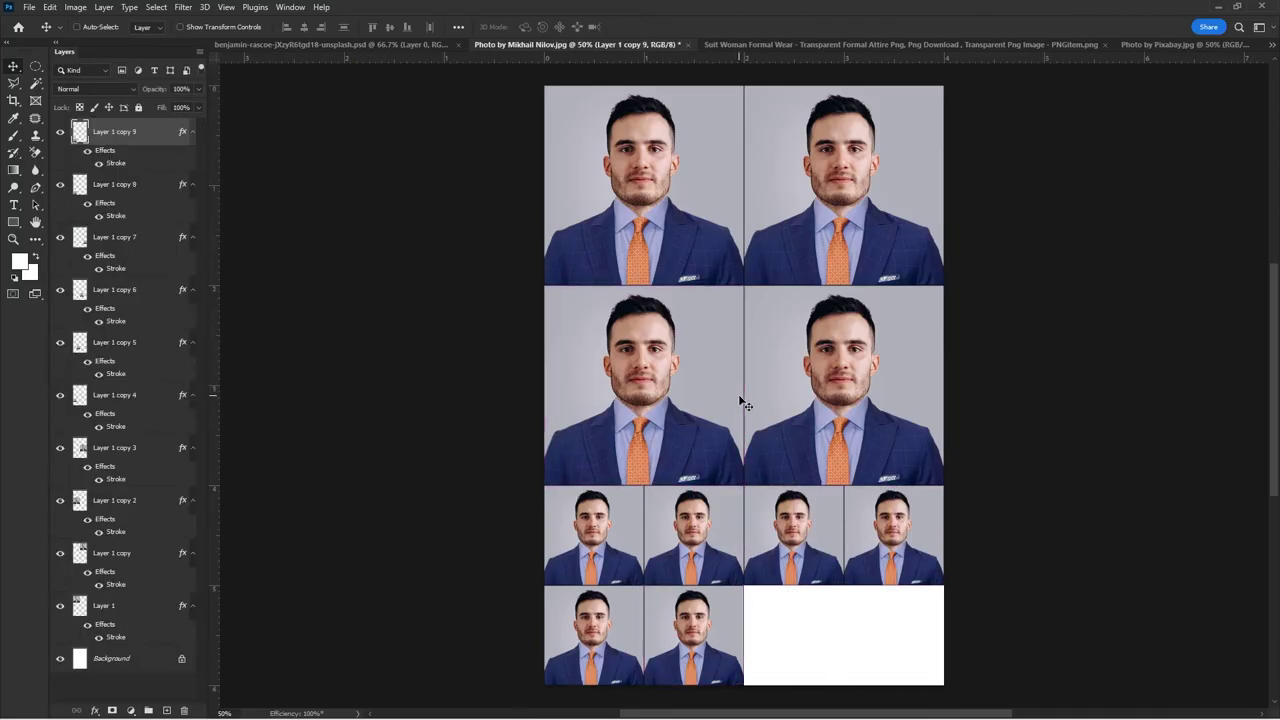
{"action": "key", "text": "ctrl+z"}
{"action": "key", "text": "ctrl+z"}
{"action": "key", "text": "ctrl+z"}
{"action": "key", "text": "ctrl+z"}
{"action": "key", "text": "ctrl+z"}
{"action": "key", "text": "ctrl+z"}
{"action": "key", "text": "ctrl+z"}
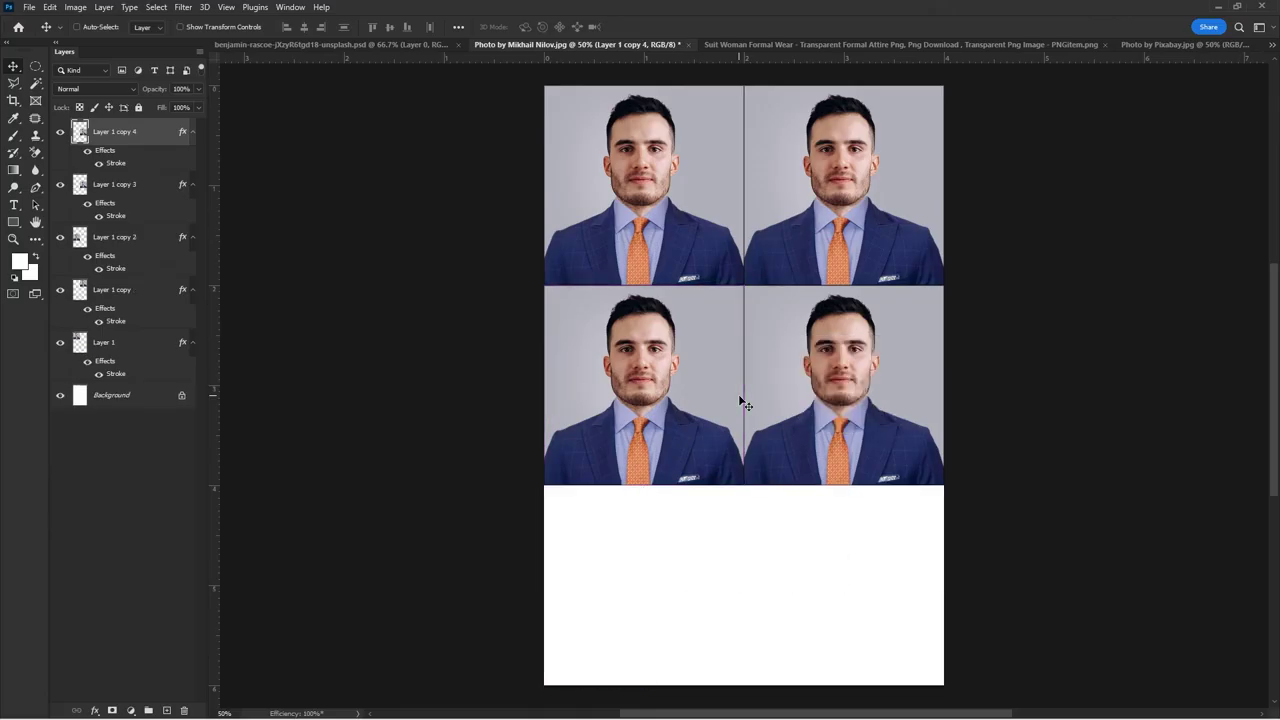
{"action": "key", "text": "ctrl+z"}
{"action": "key", "text": "ctrl+z"}
{"action": "key", "text": "ctrl+z"}
{"action": "key", "text": "ctrl+z"}
{"action": "key", "text": "ctrl+z"}
{"action": "key", "text": "ctrl+z"}
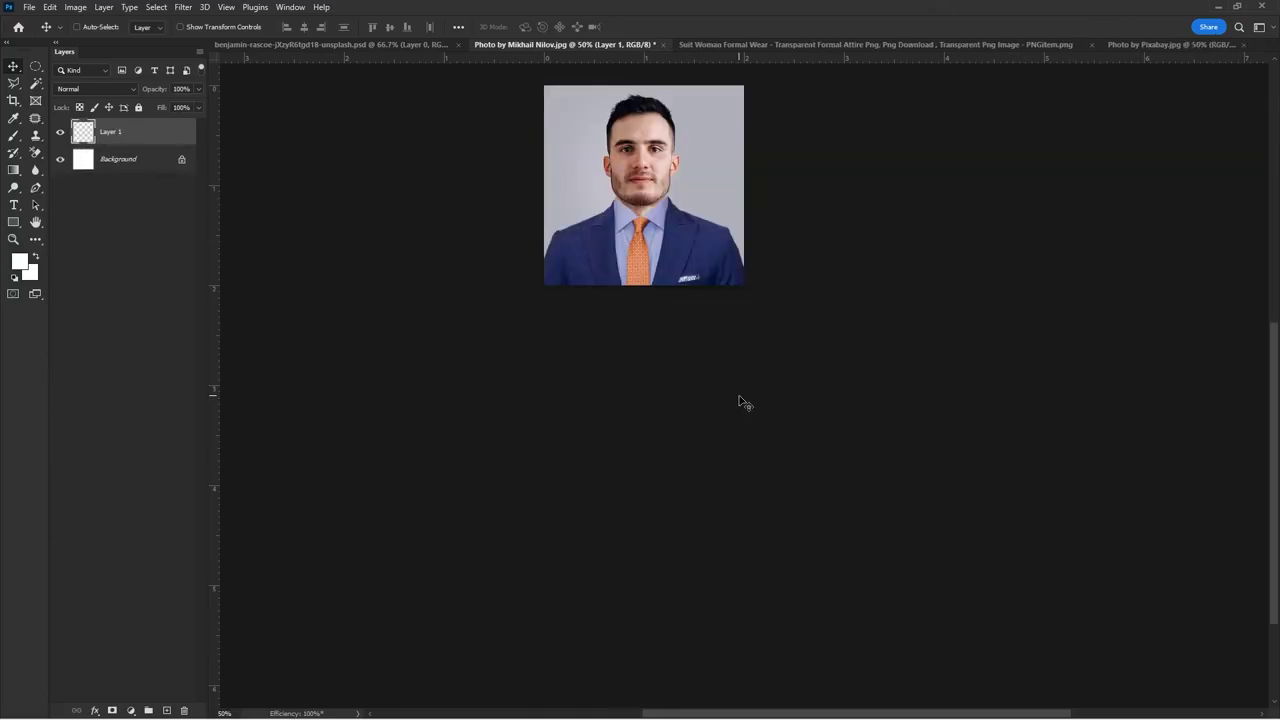
{"action": "key", "text": "ctrl+z"}
{"action": "key", "text": "ctrl+z"}
{"action": "key", "text": "ctrl+z"}
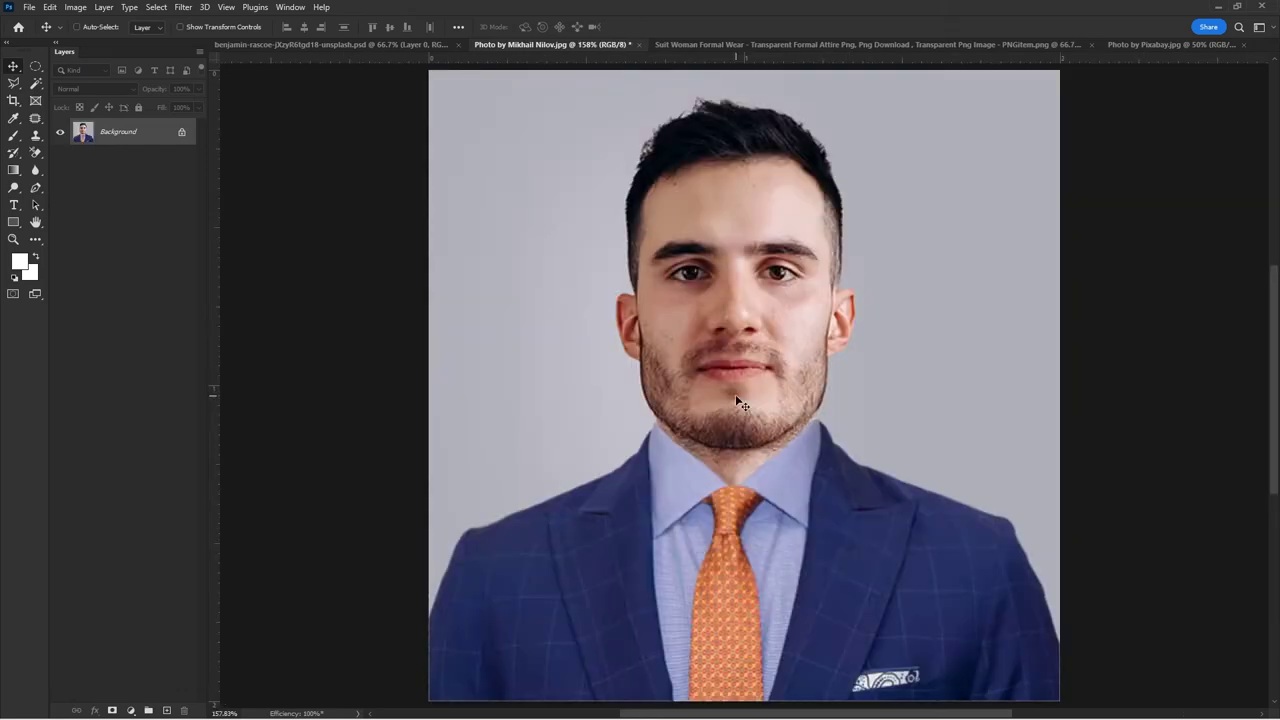
{"action": "key", "text": "ctrl+plus"}
{"action": "key", "text": "ctrl+plus"}
{"action": "key", "text": "ctrl+plus"}
{"action": "key", "text": "ctrl+minus"}
{"action": "key", "text": "ctrl+minus"}
{"action": "key", "text": "ctrl+minus"}
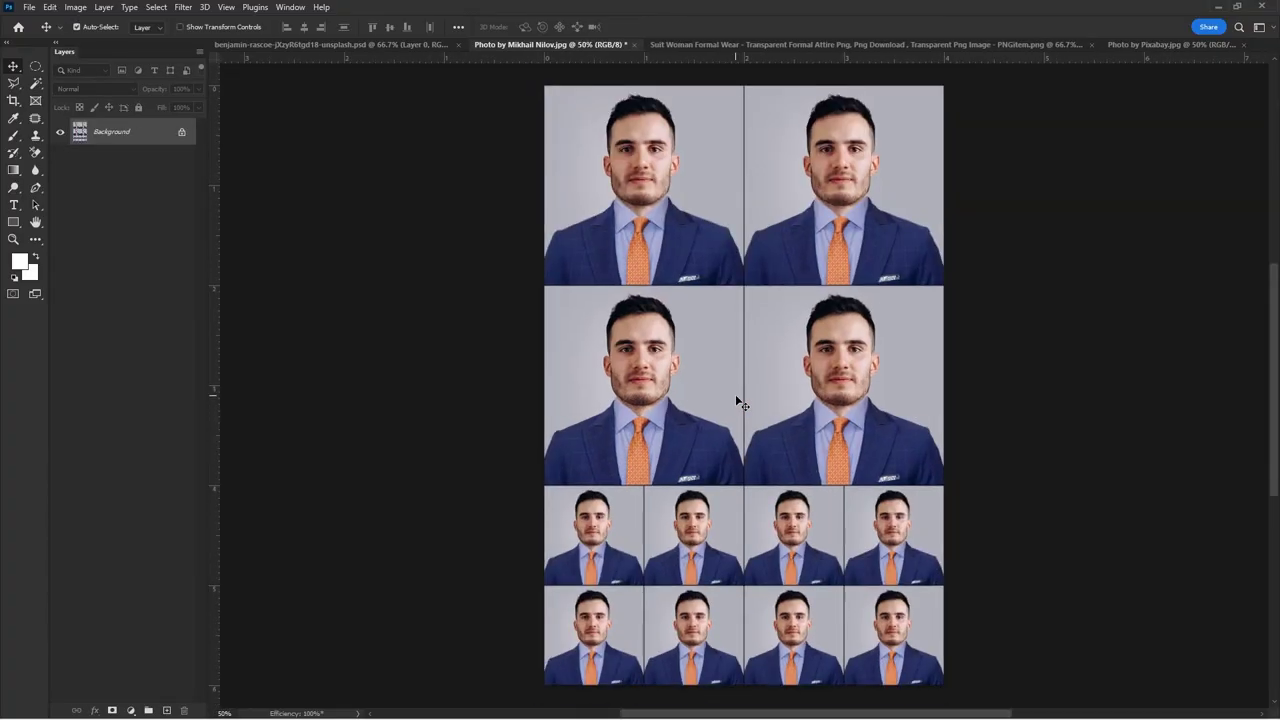
Fit the photo sheet on screen, then settle the zoom at 33.3%.
{"action": "key", "text": "ctrl+minus"}
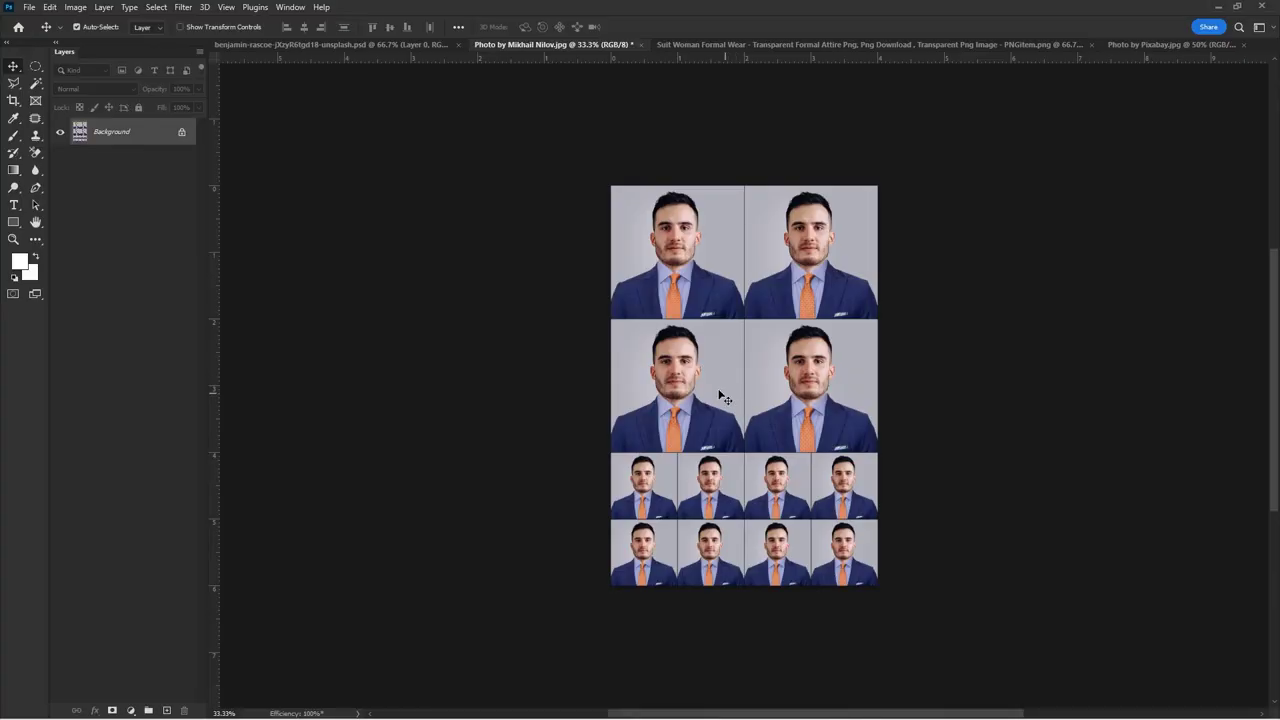
{"action": "key", "text": "z"}
{"action": "right_click", "coordinate": [728, 421]}
{"action": "left_click", "coordinate": [730, 424]}
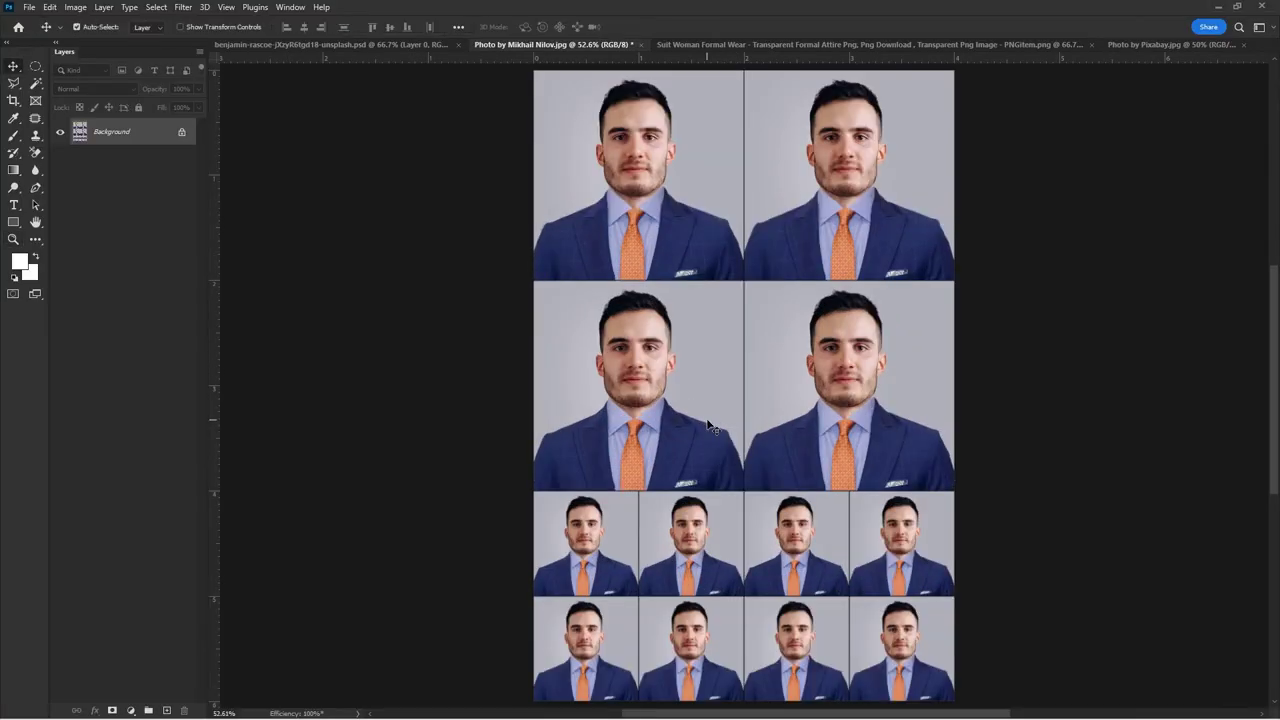
{"action": "key", "text": "ctrl+minus"}
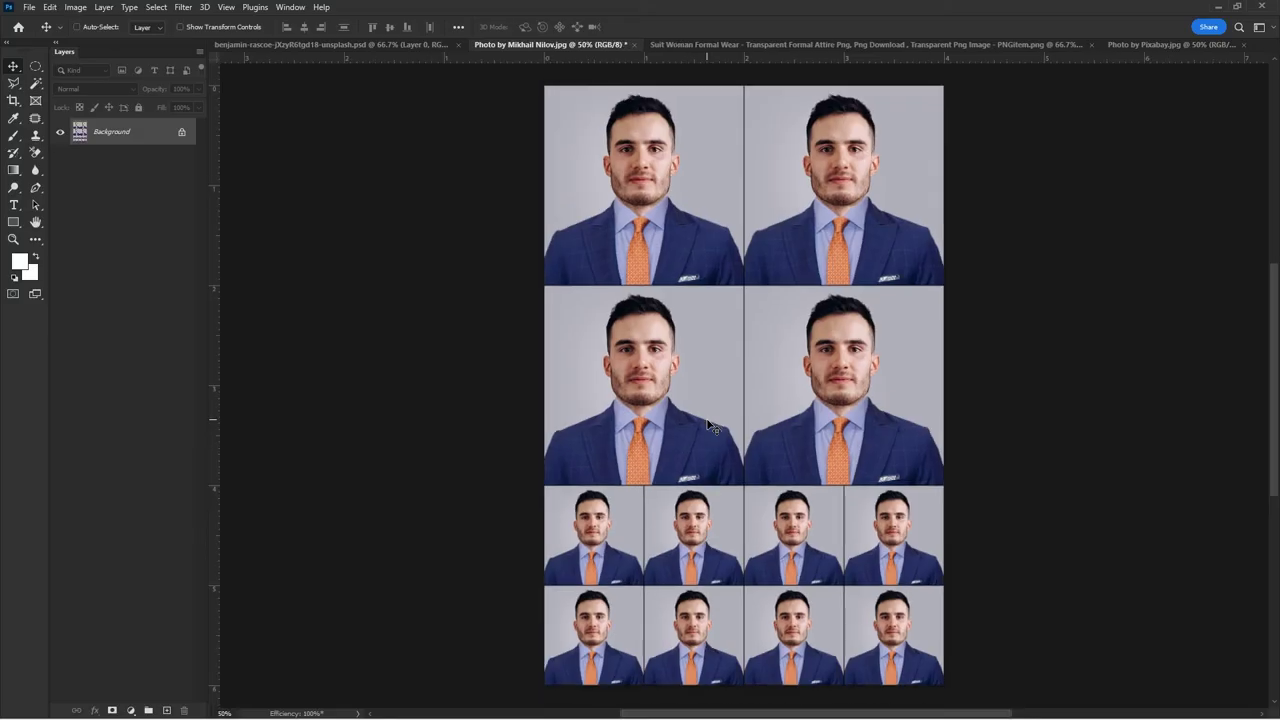
{"action": "key", "text": "ctrl+minus"}
{"action": "key", "text": "ctrl+plus"}
{"action": "key", "text": "ctrl+minus"}
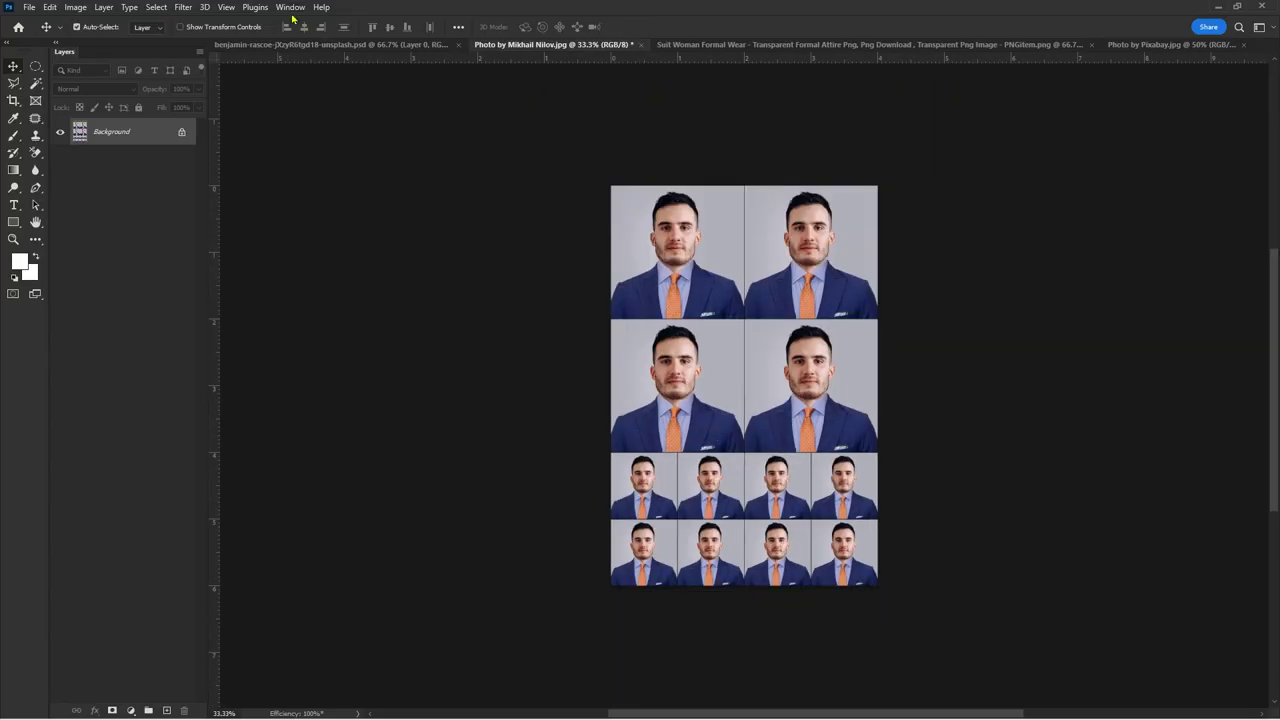
Show the Actions panel and collapse the steps of the 6 2x2 action.
{"action": "left_click", "coordinate": [289, 8]}
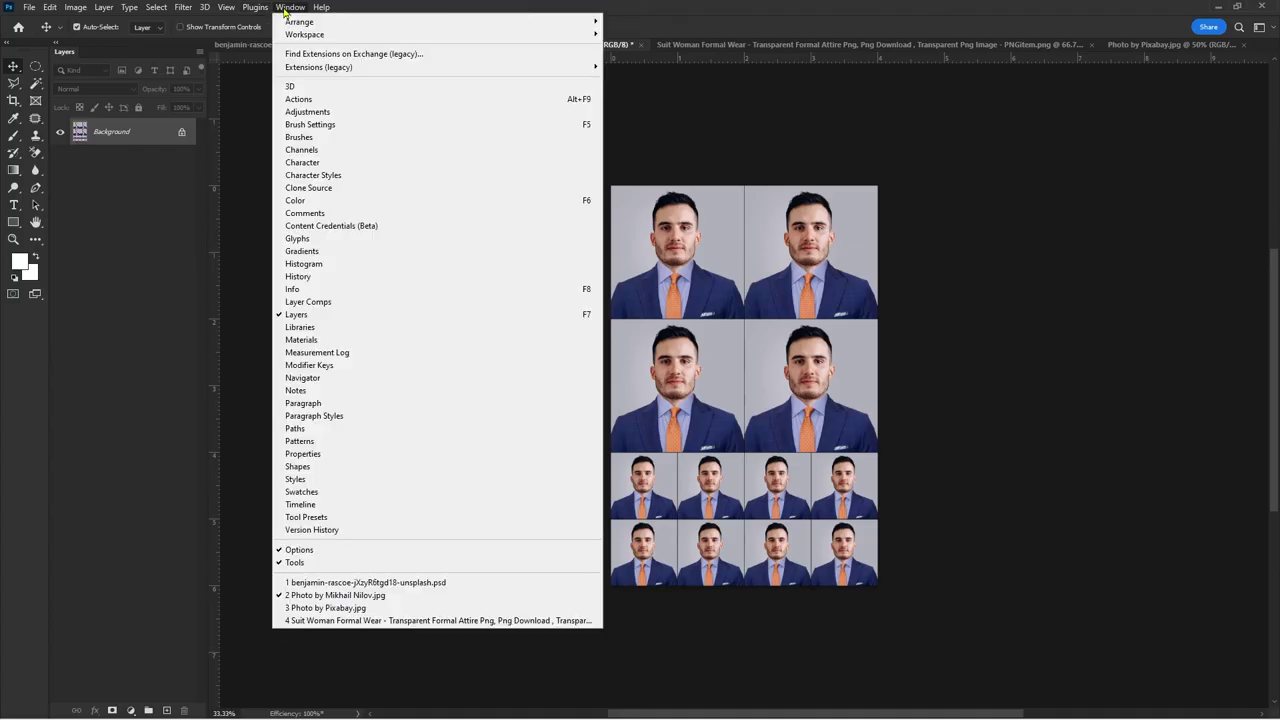
{"action": "left_click", "coordinate": [306, 99]}
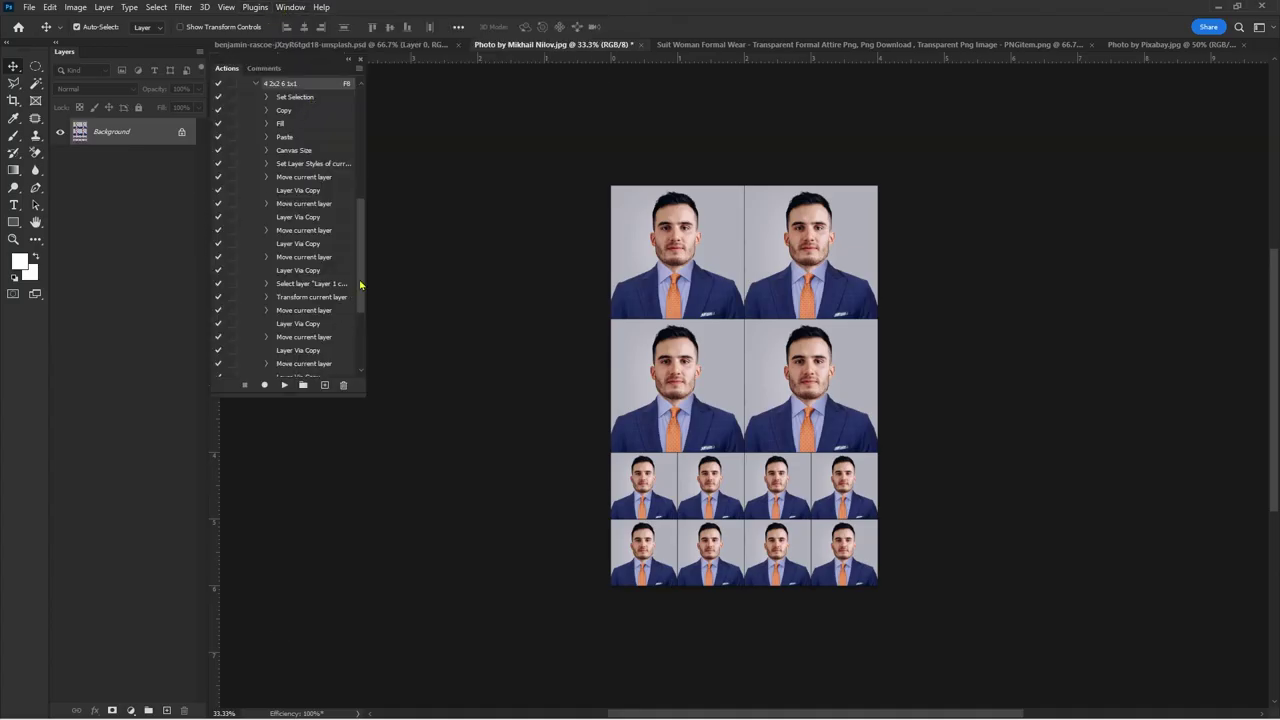
{"action": "left_click_drag", "start_coordinate": [361, 286], "coordinate": [361, 168]}
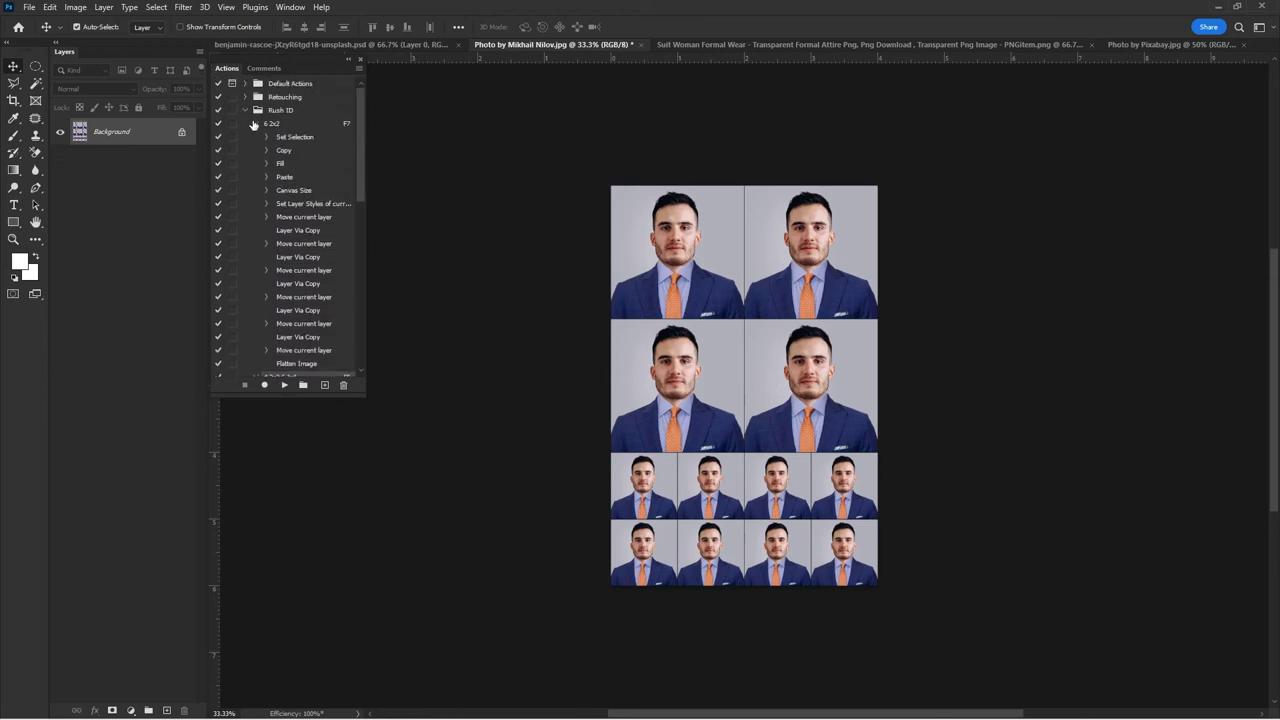
{"action": "left_click", "coordinate": [253, 123]}
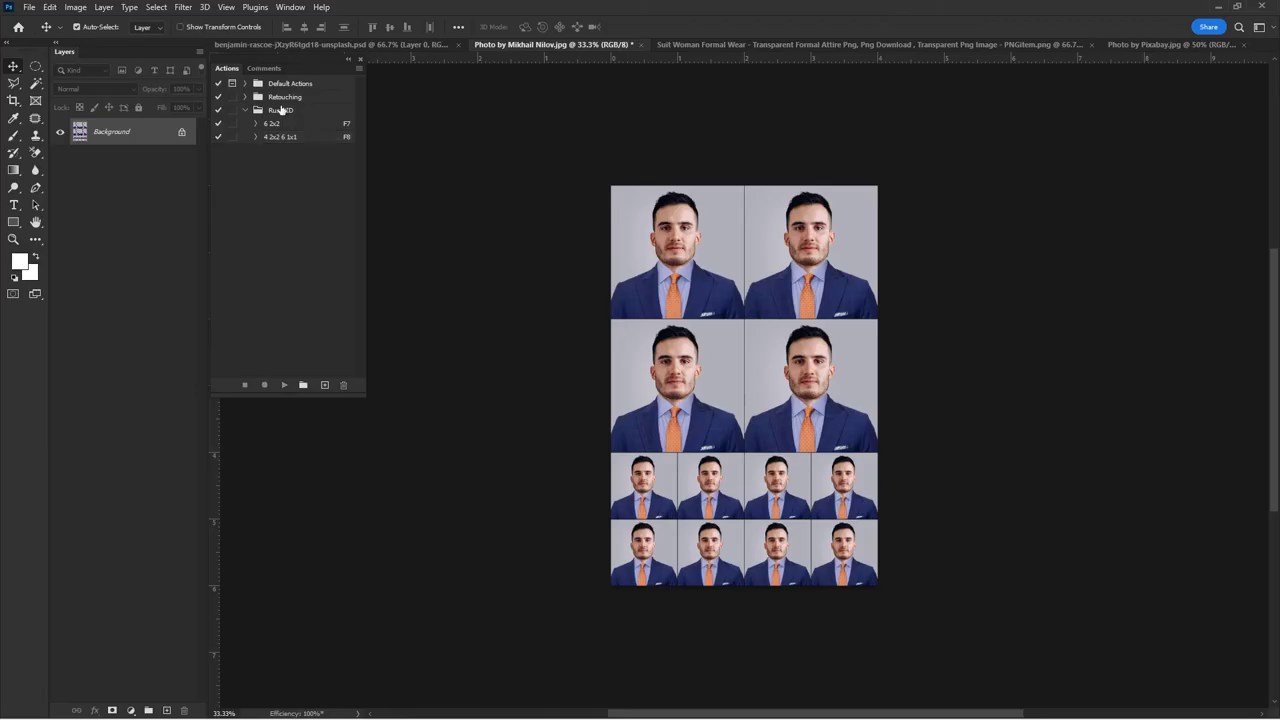
Select the Rush ID action set and start a new action, then cancel it.
{"action": "left_click", "coordinate": [281, 111]}
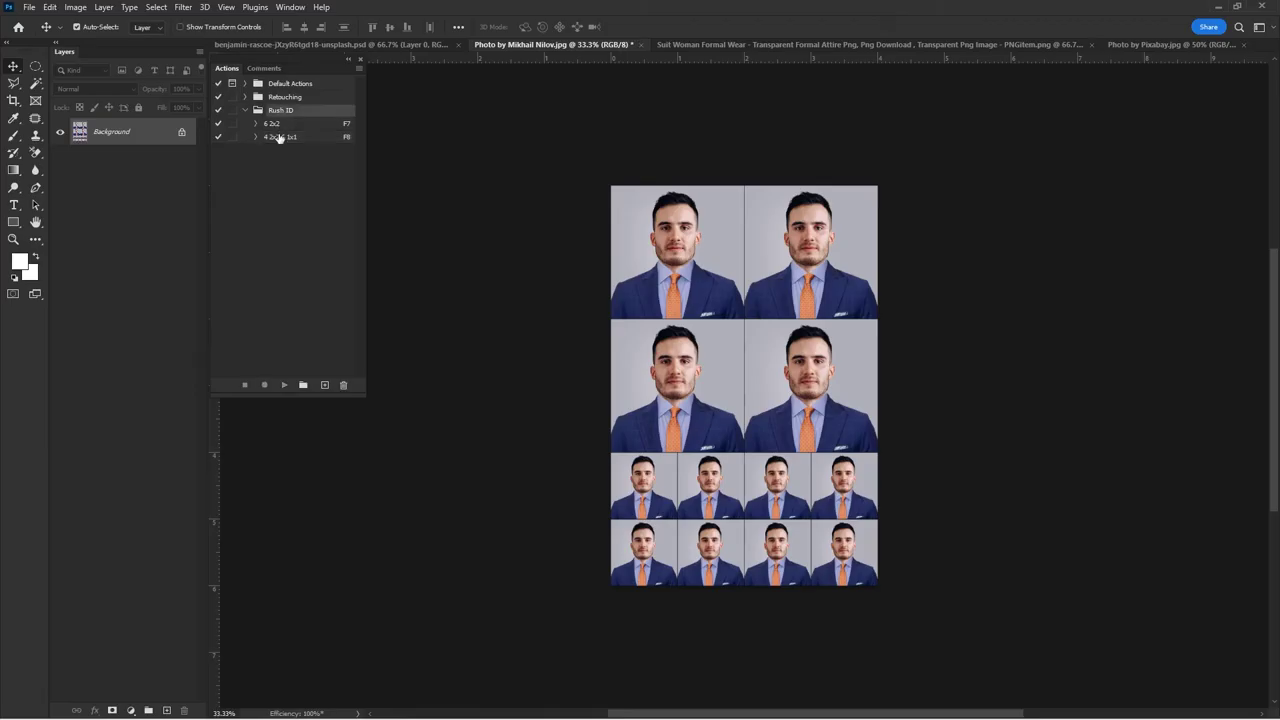
{"action": "left_click", "coordinate": [287, 194]}
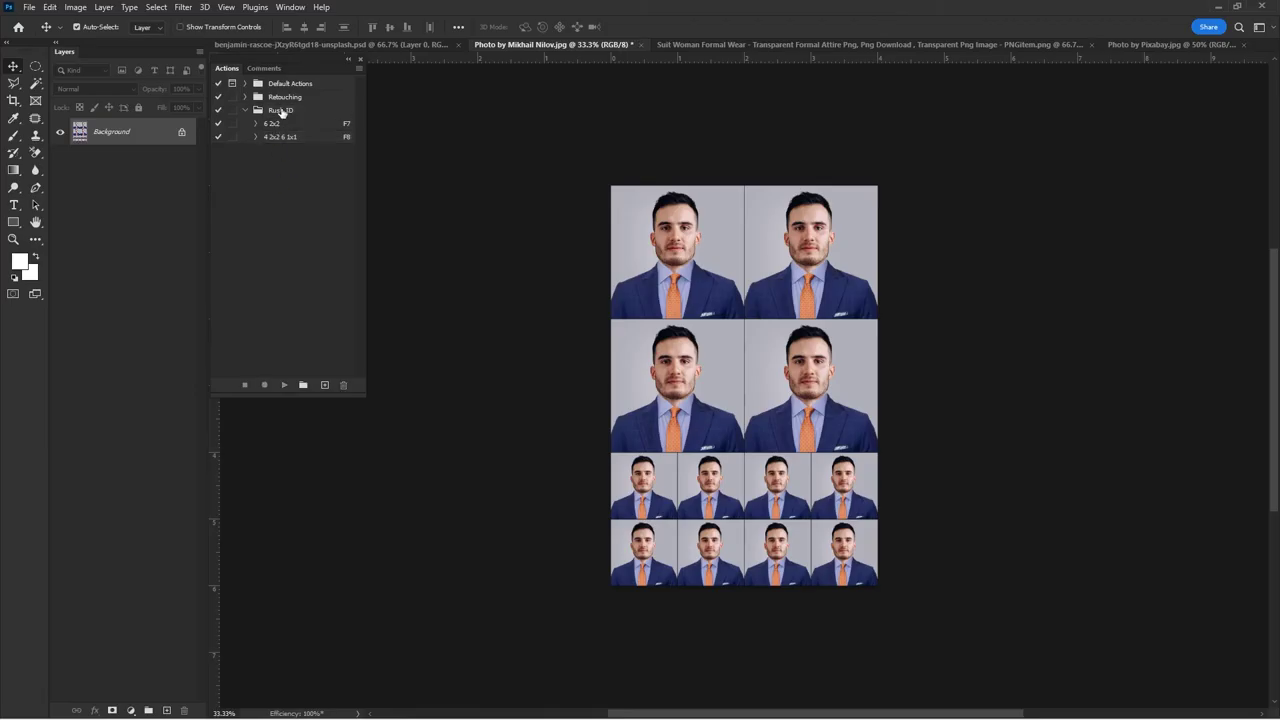
{"action": "left_click", "coordinate": [283, 111]}
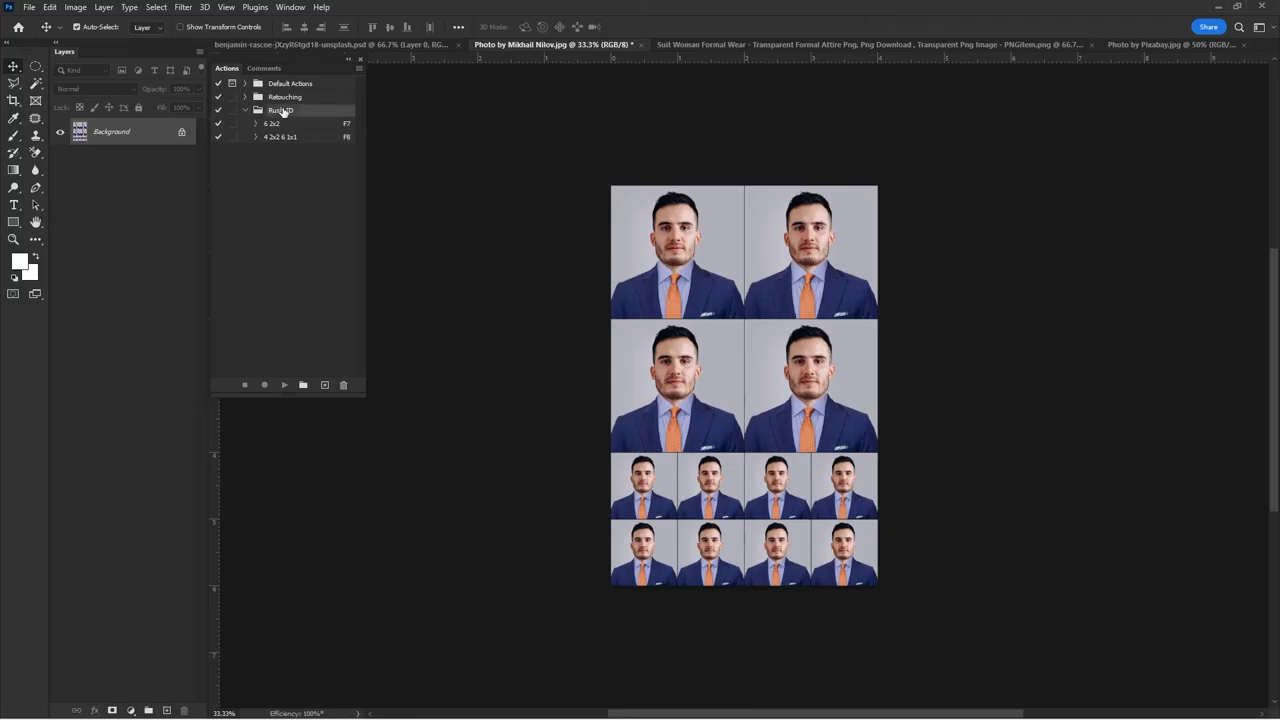
{"action": "left_click", "coordinate": [324, 386]}
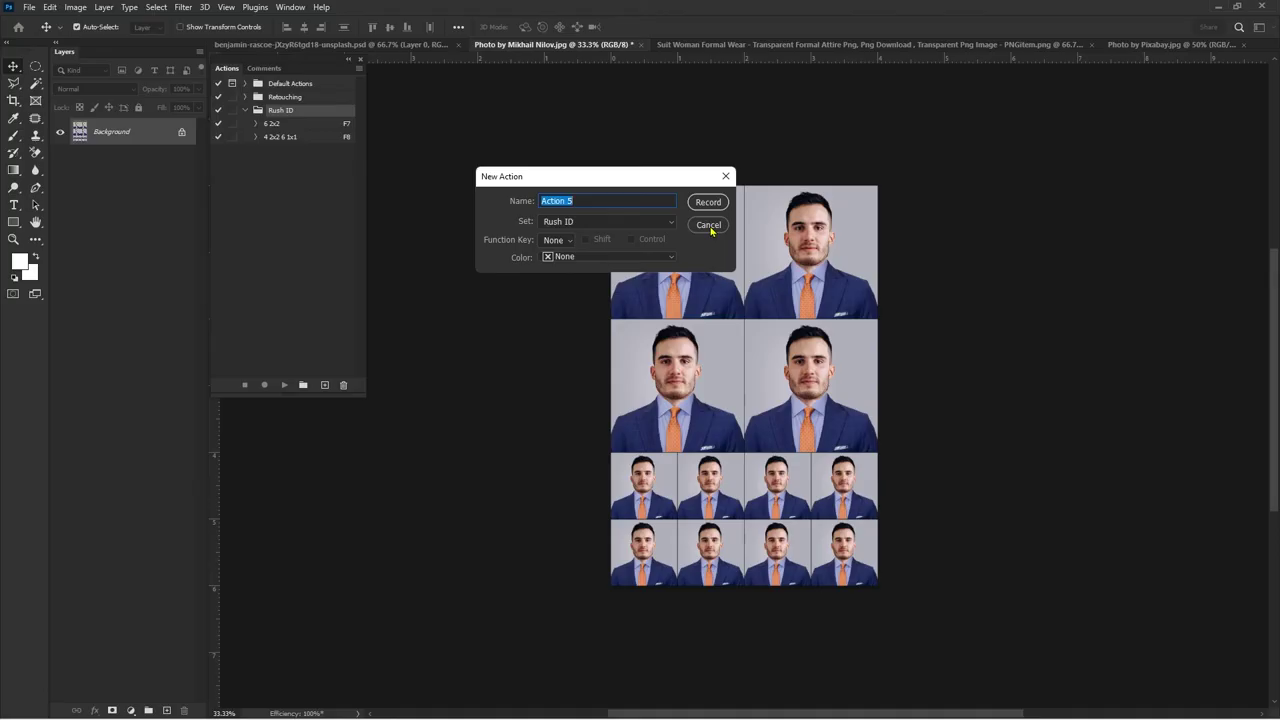
{"action": "left_click", "coordinate": [708, 225]}
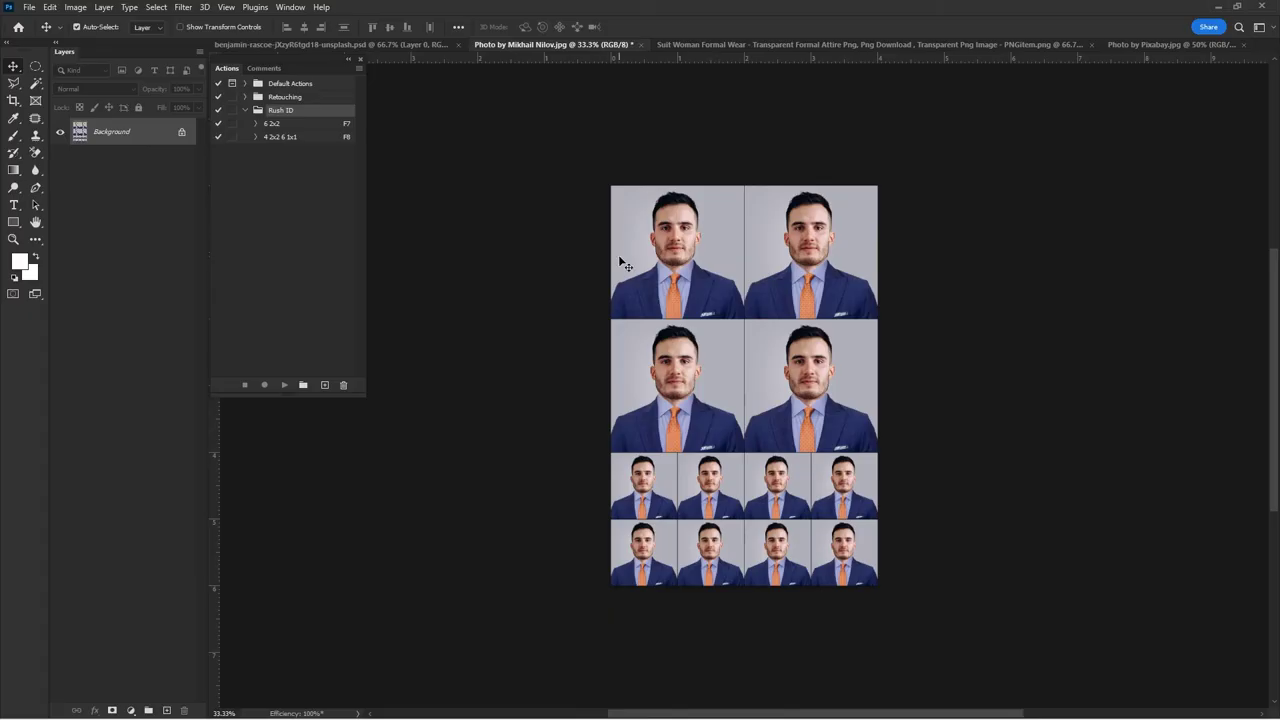
Undo all tiles back to the lone original portrait, deselect, and view it at 100%.
{"action": "key", "text": "ctrl+z"}
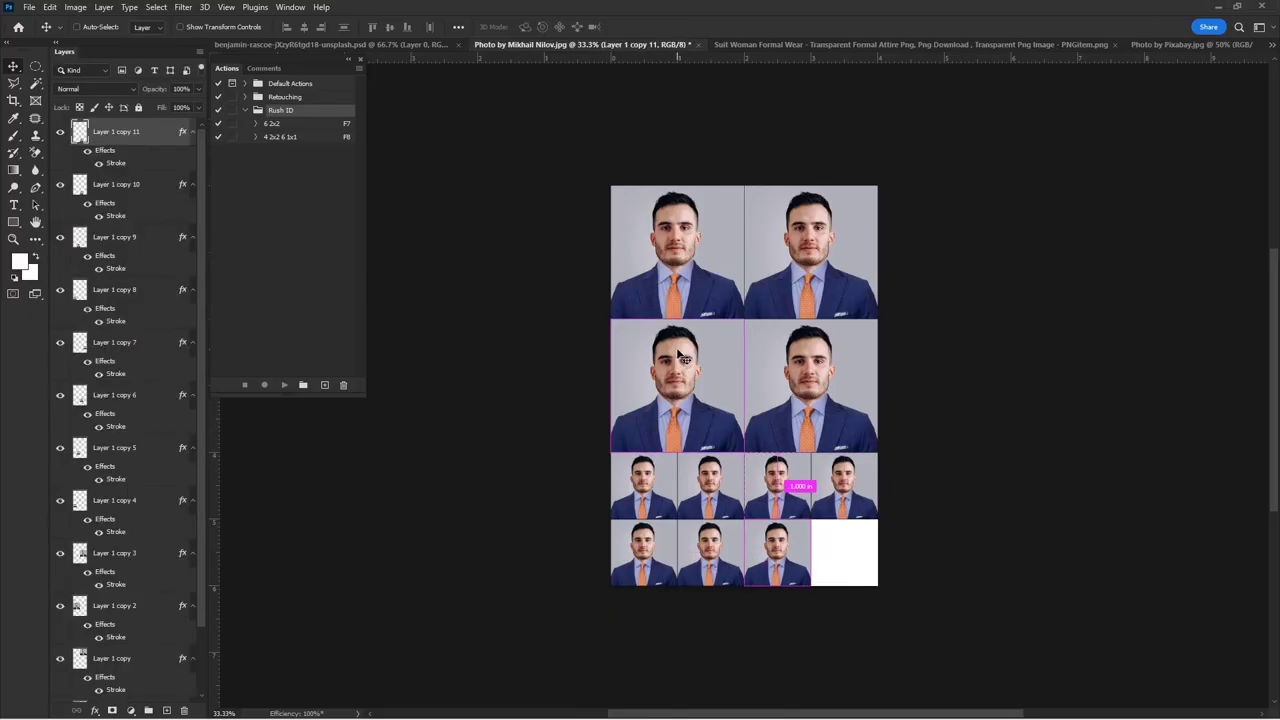
{"action": "key", "text": "ctrl+z"}
{"action": "key", "text": "ctrl+z"}
{"action": "key", "text": "ctrl+z"}
{"action": "key", "text": "ctrl+z"}
{"action": "key", "text": "ctrl+z"}
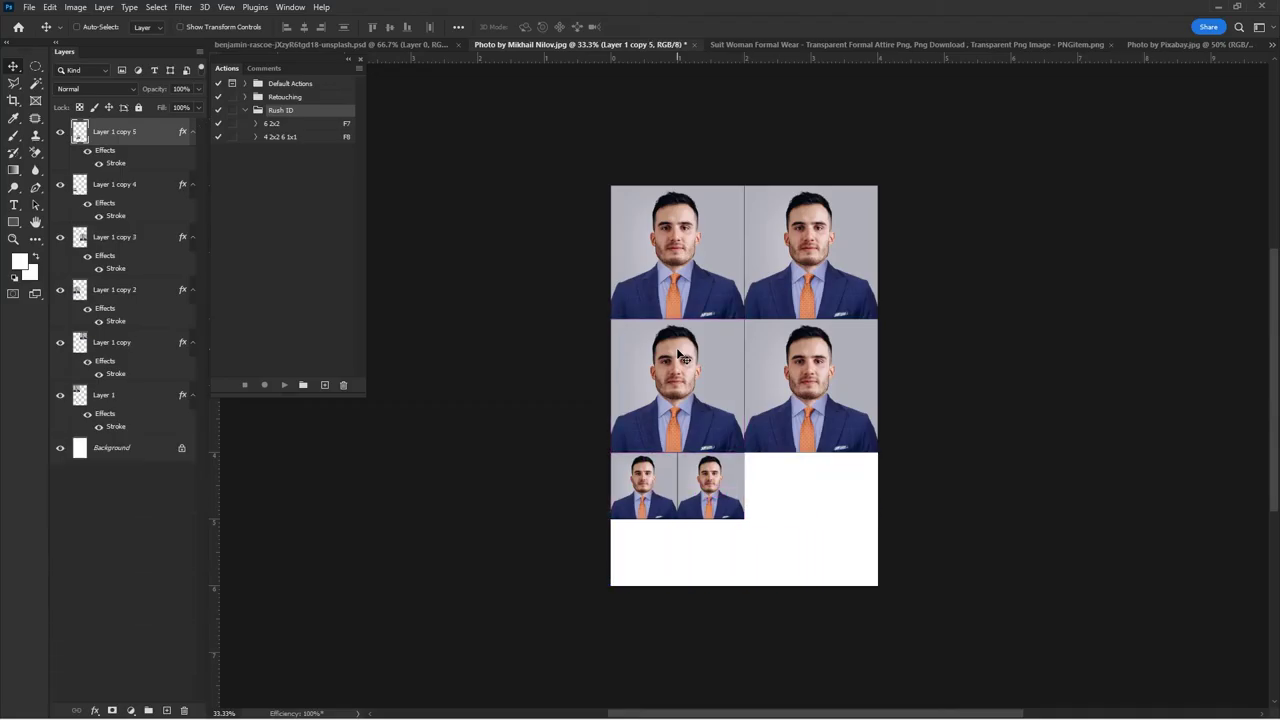
{"action": "key", "text": "ctrl+z"}
{"action": "key", "text": "ctrl+z"}
{"action": "key", "text": "ctrl+z"}
{"action": "key", "text": "ctrl+z"}
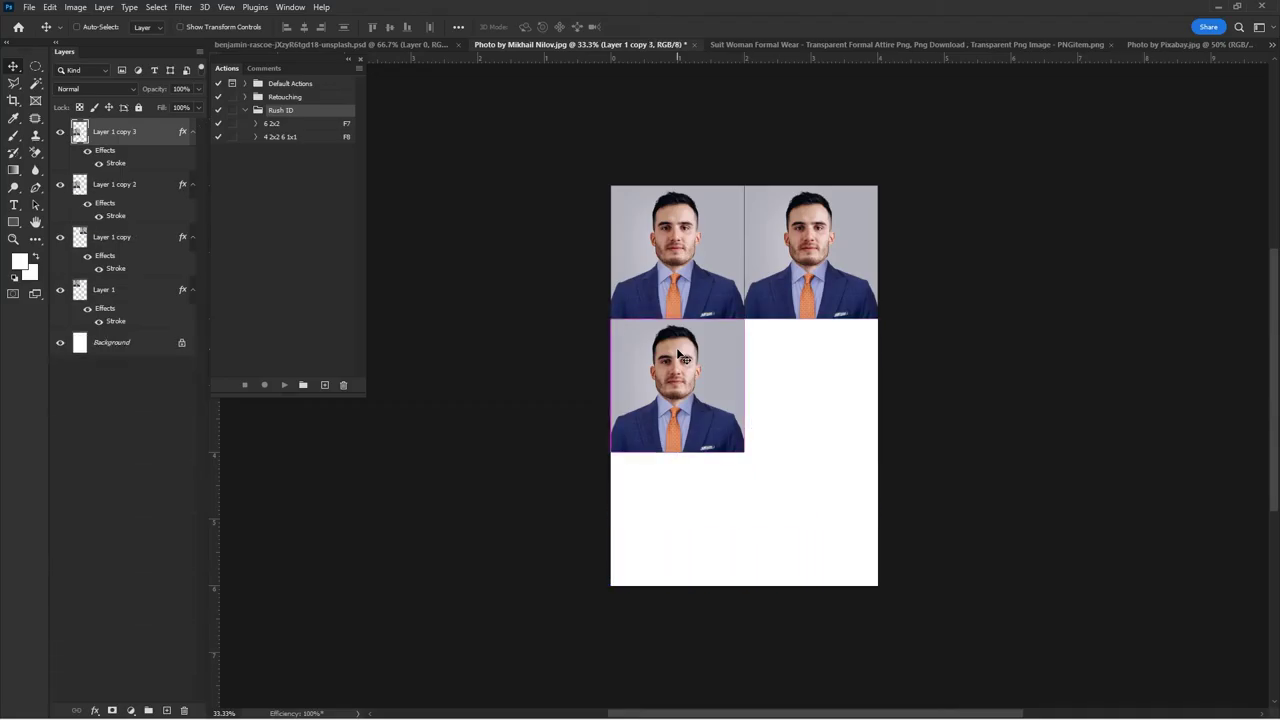
{"action": "key", "text": "ctrl+z"}
{"action": "key", "text": "ctrl+z"}
{"action": "key", "text": "ctrl+z"}
{"action": "key", "text": "ctrl+z"}
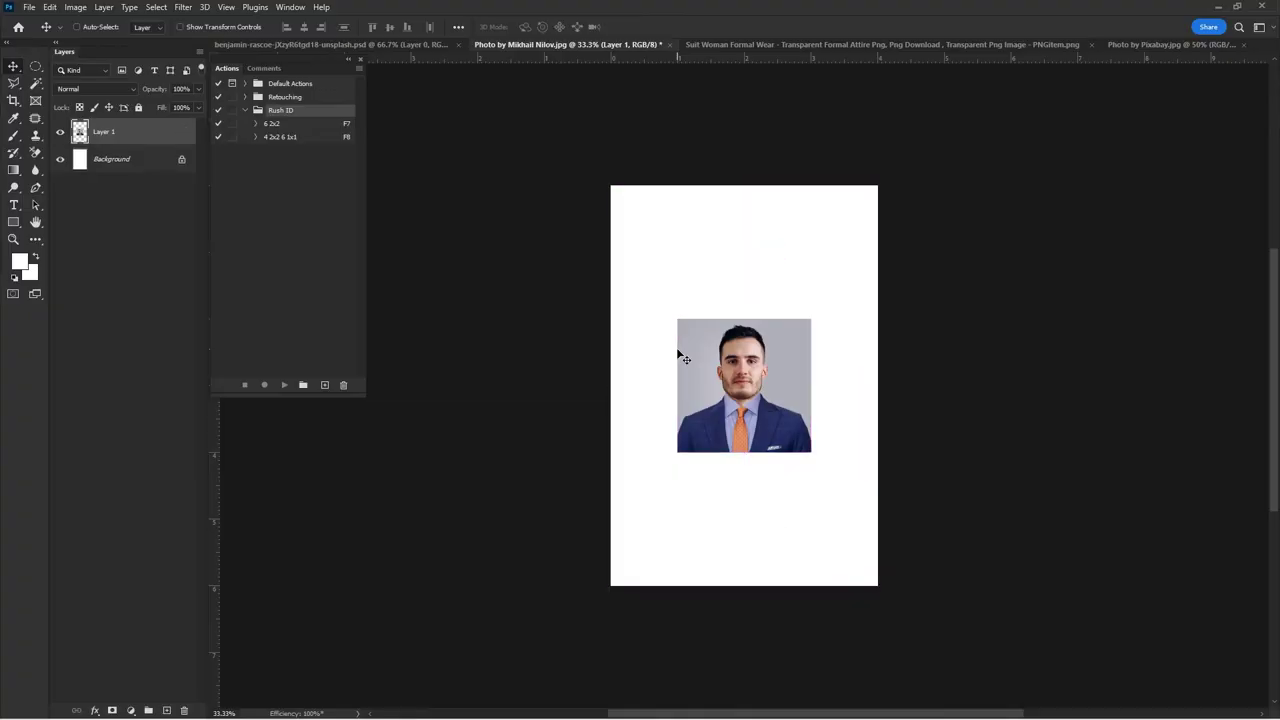
{"action": "key", "text": "ctrl+z"}
{"action": "key", "text": "ctrl+z"}
{"action": "key", "text": "ctrl+z"}
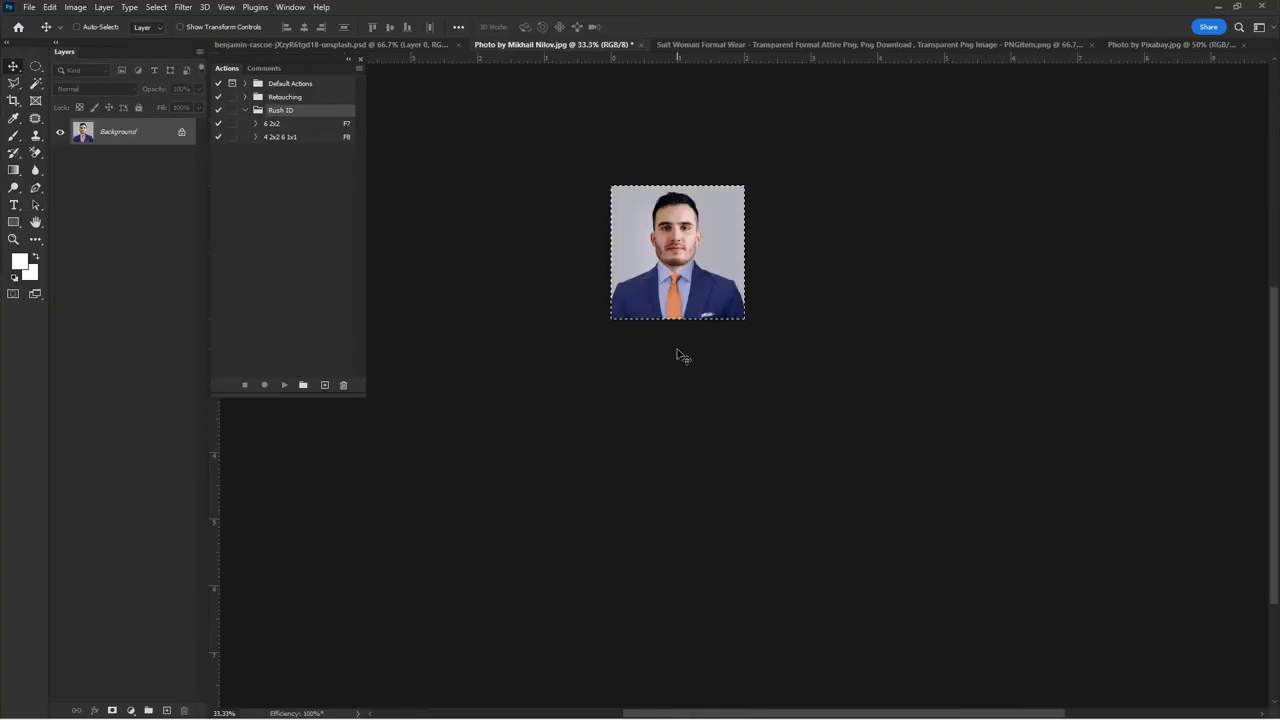
{"action": "key", "text": "z"}
{"action": "key", "text": "ctrl+d"}
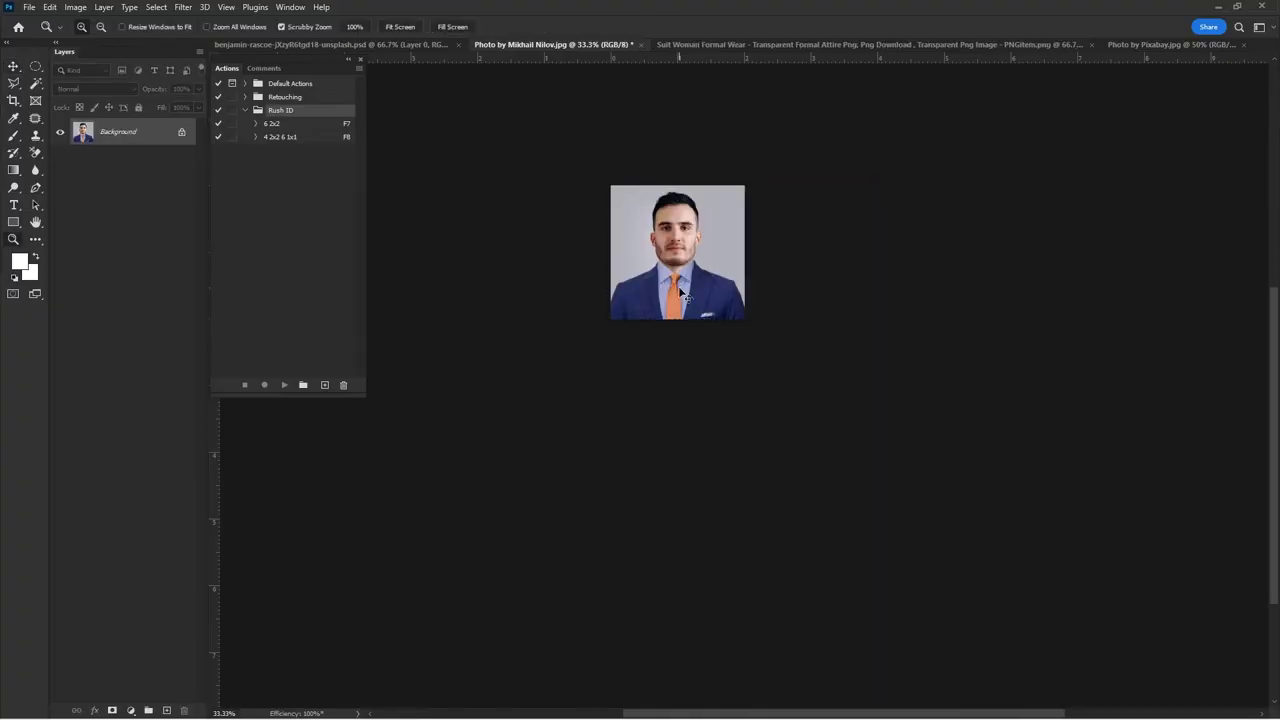
{"action": "key", "text": "ctrl+1"}
{"action": "key", "text": "v"}
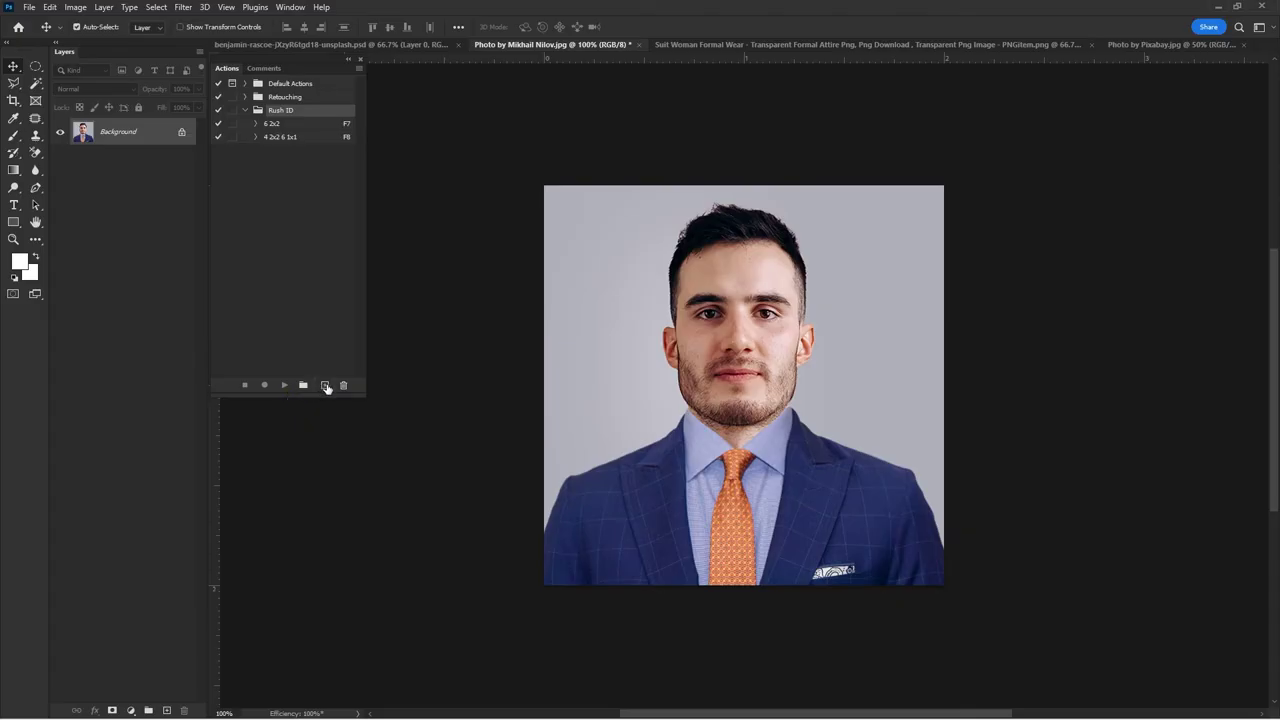
Create the '6 1.5x1.5' action in Rush ID with shortcut F9, then stop recording.
{"action": "left_click", "coordinate": [324, 385]}
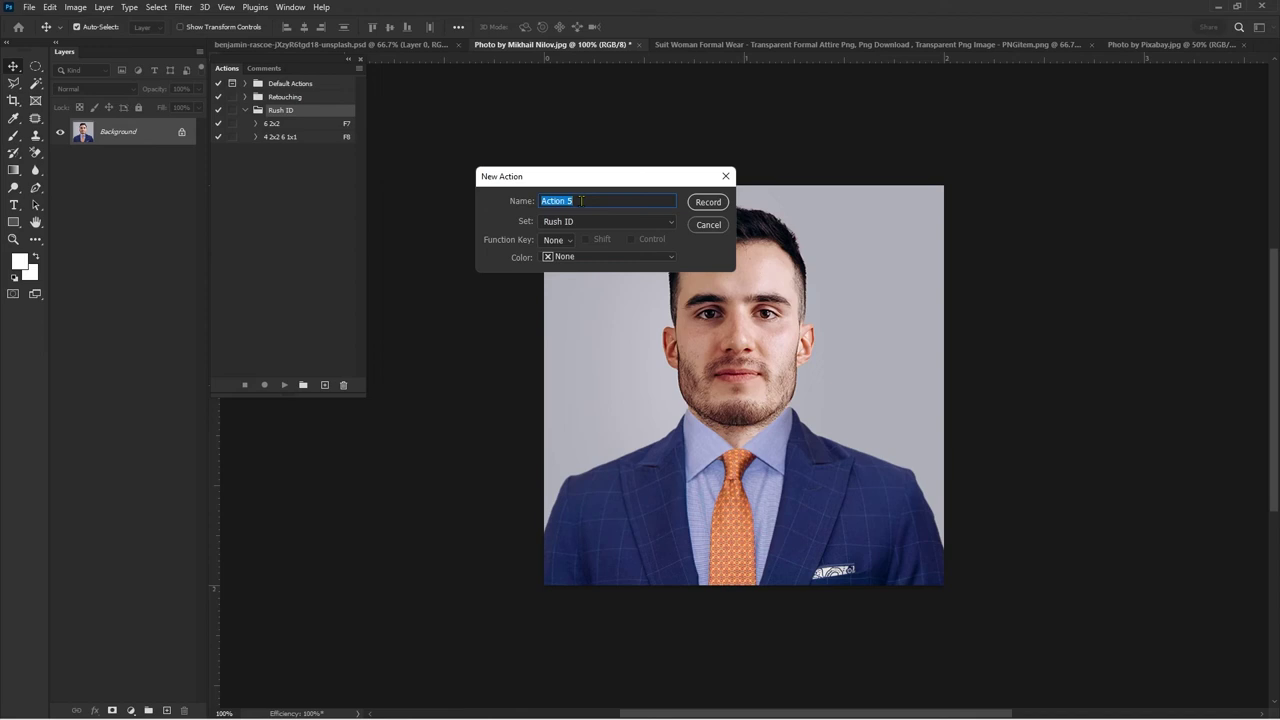
{"action": "type", "text": "6 1.5x1.5"}
{"action": "left_click", "coordinate": [566, 241]}
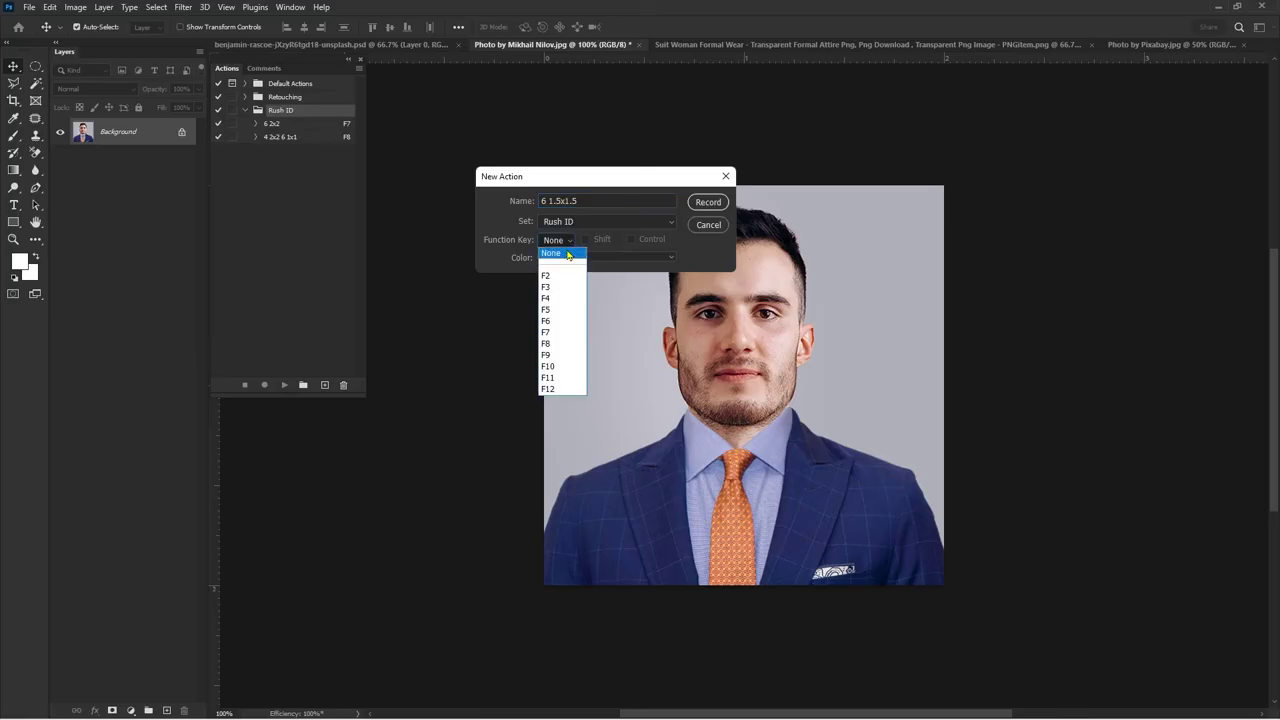
{"action": "left_click", "coordinate": [556, 356]}
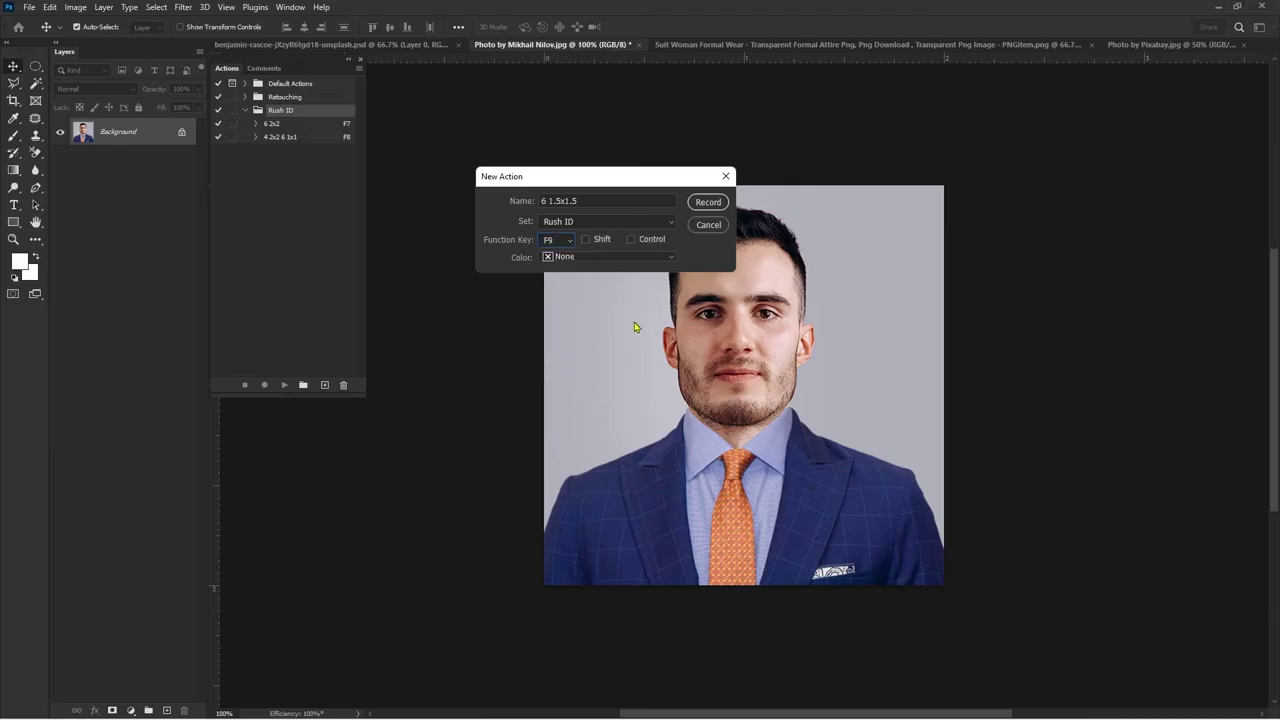
{"action": "left_click", "coordinate": [708, 203]}
{"action": "left_click", "coordinate": [592, 273]}
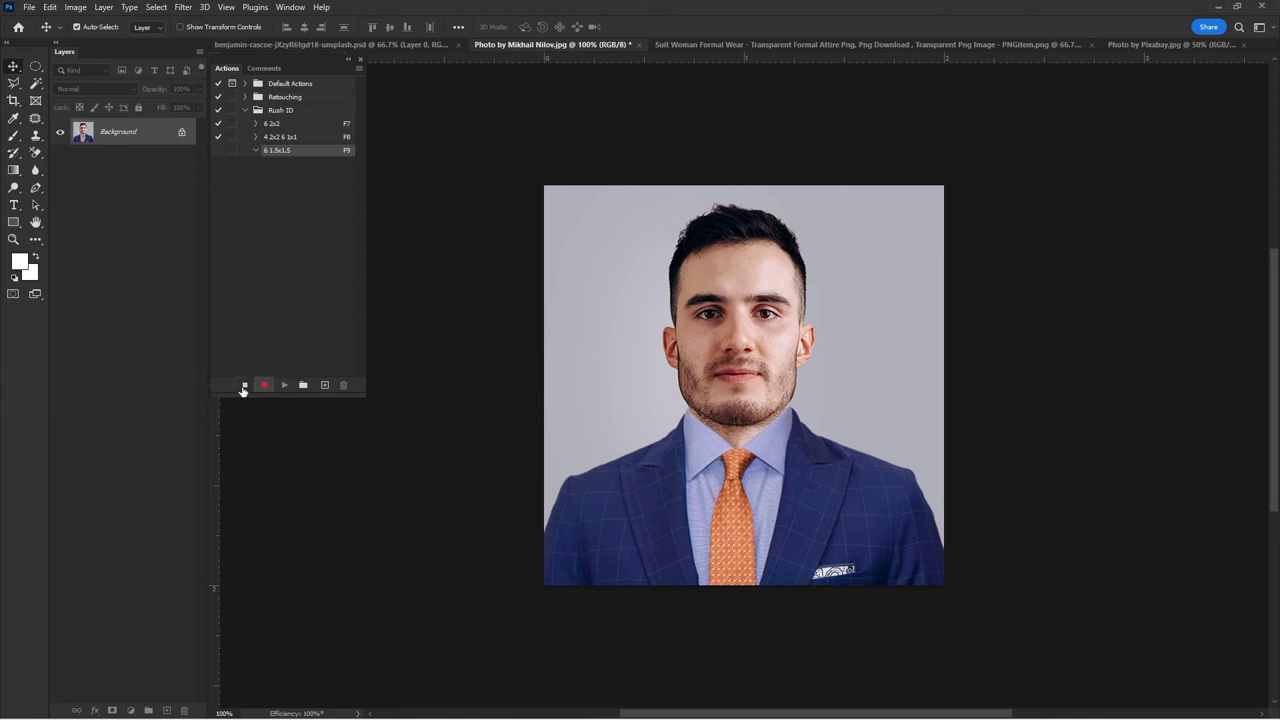
{"action": "left_click", "coordinate": [244, 385]}
Crop the portrait to a 1.5 × 1.5 in square at 300 px/in.
{"action": "key", "text": "c"}
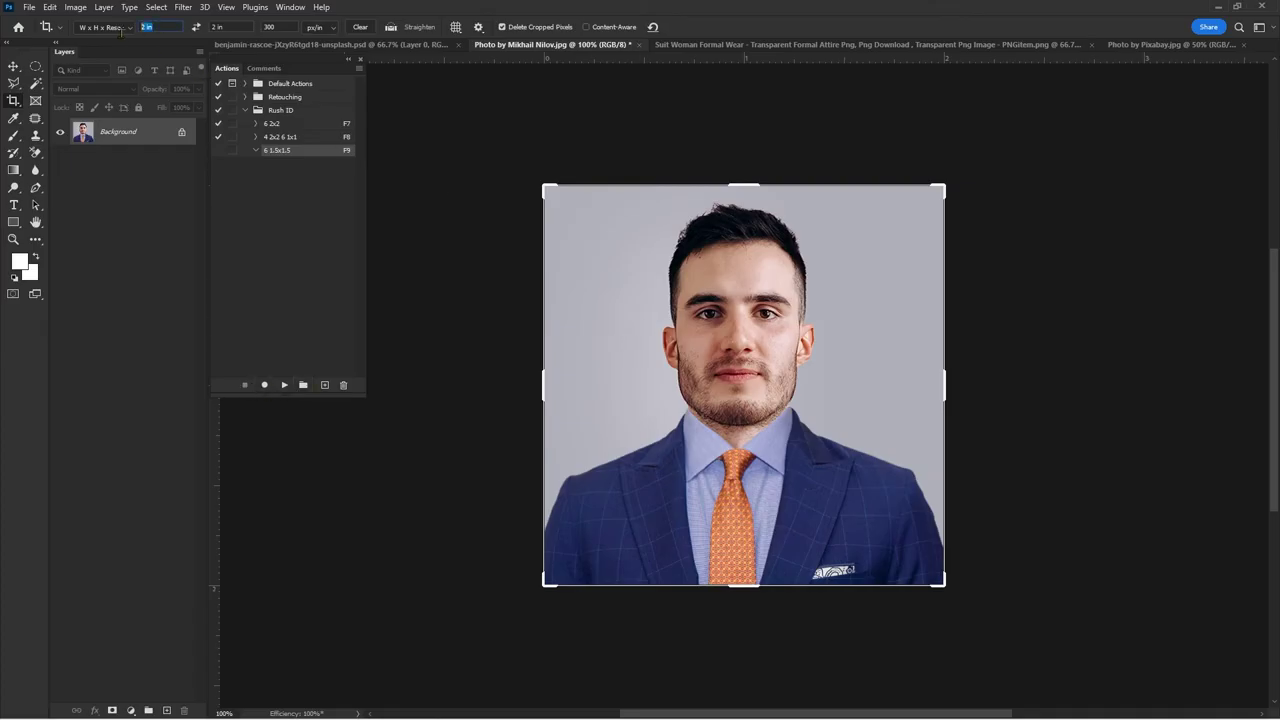
{"action": "type", "text": "1.5"}
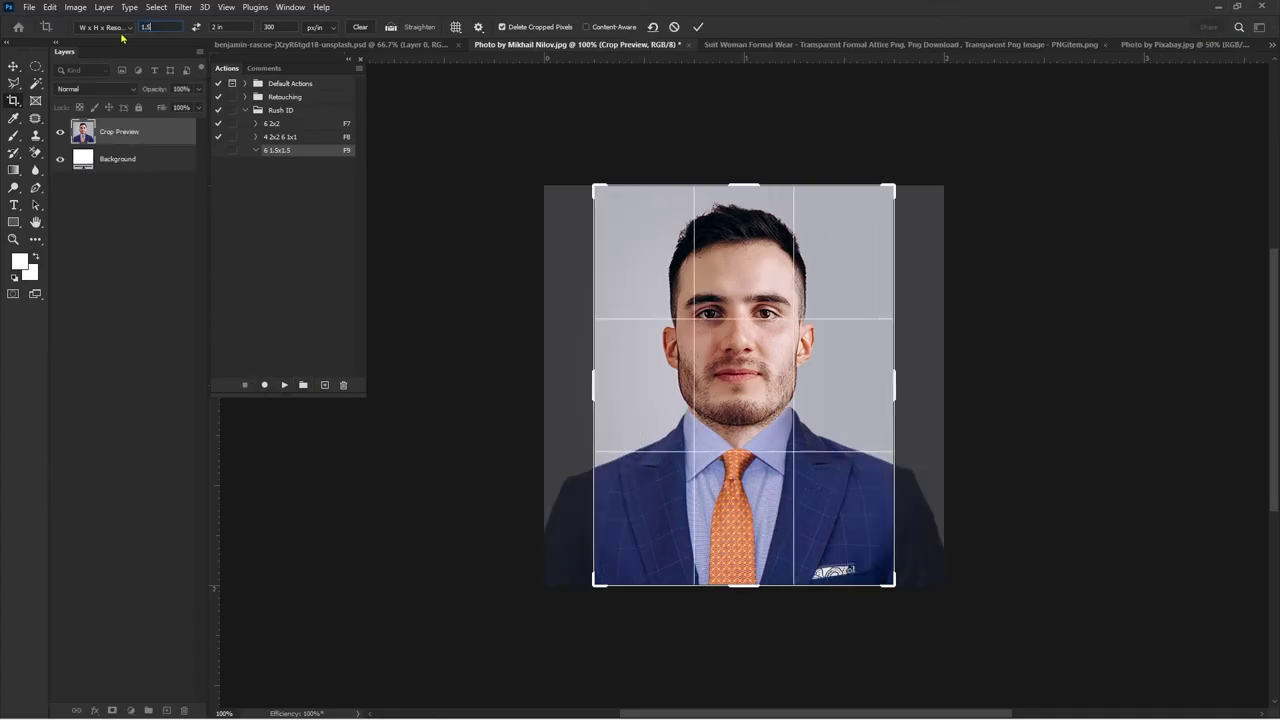
{"action": "type", "text": "1"}
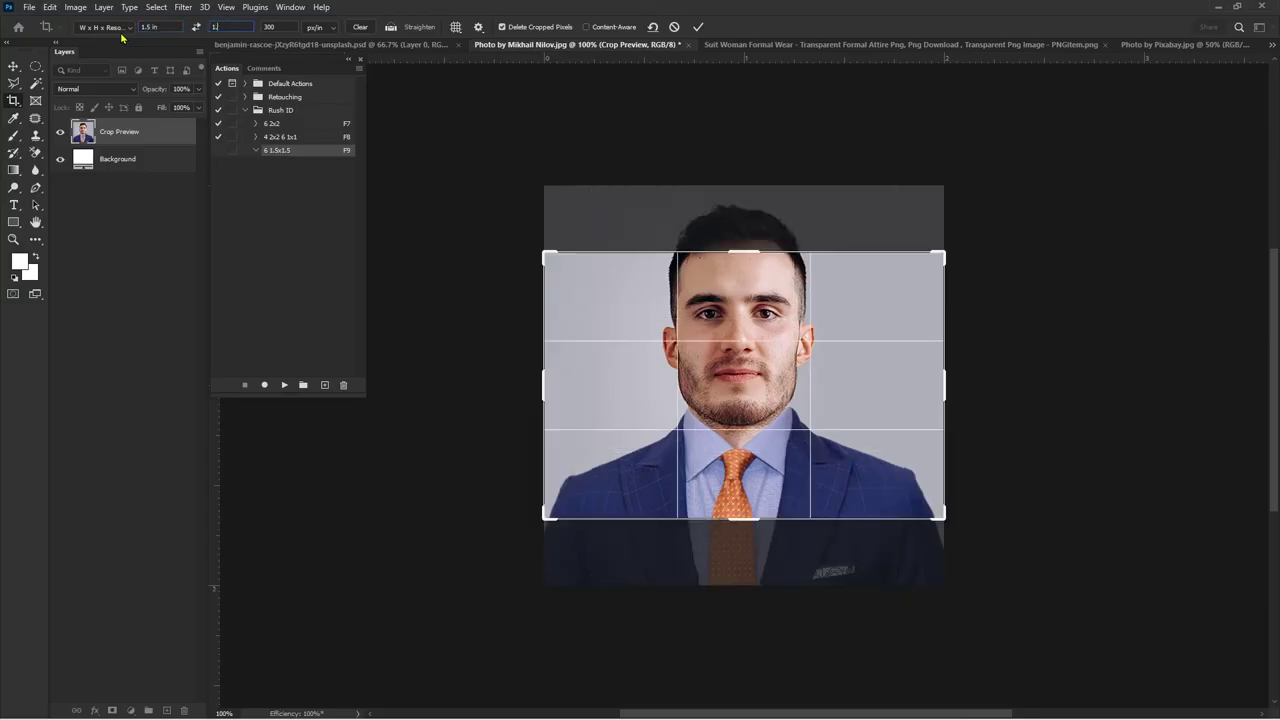
{"action": "type", "text": ".5"}
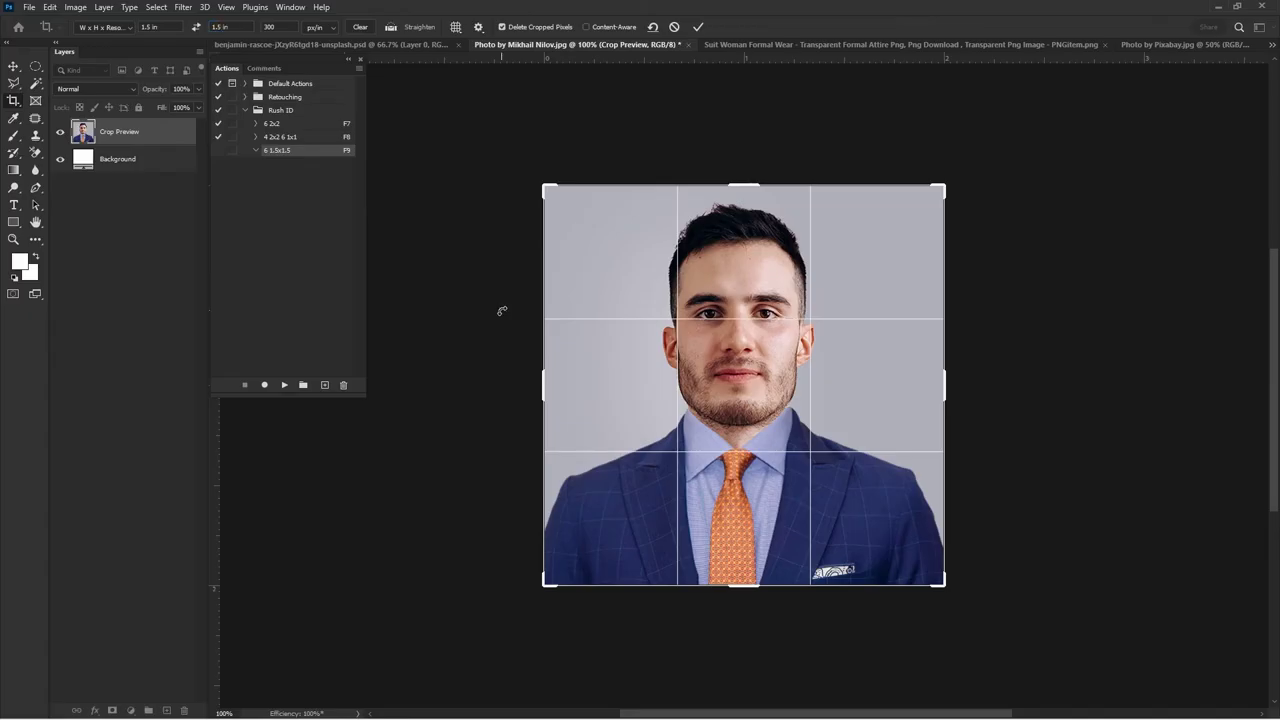
{"action": "key", "text": "Return"}
{"action": "key", "text": "ctrl+plus"}
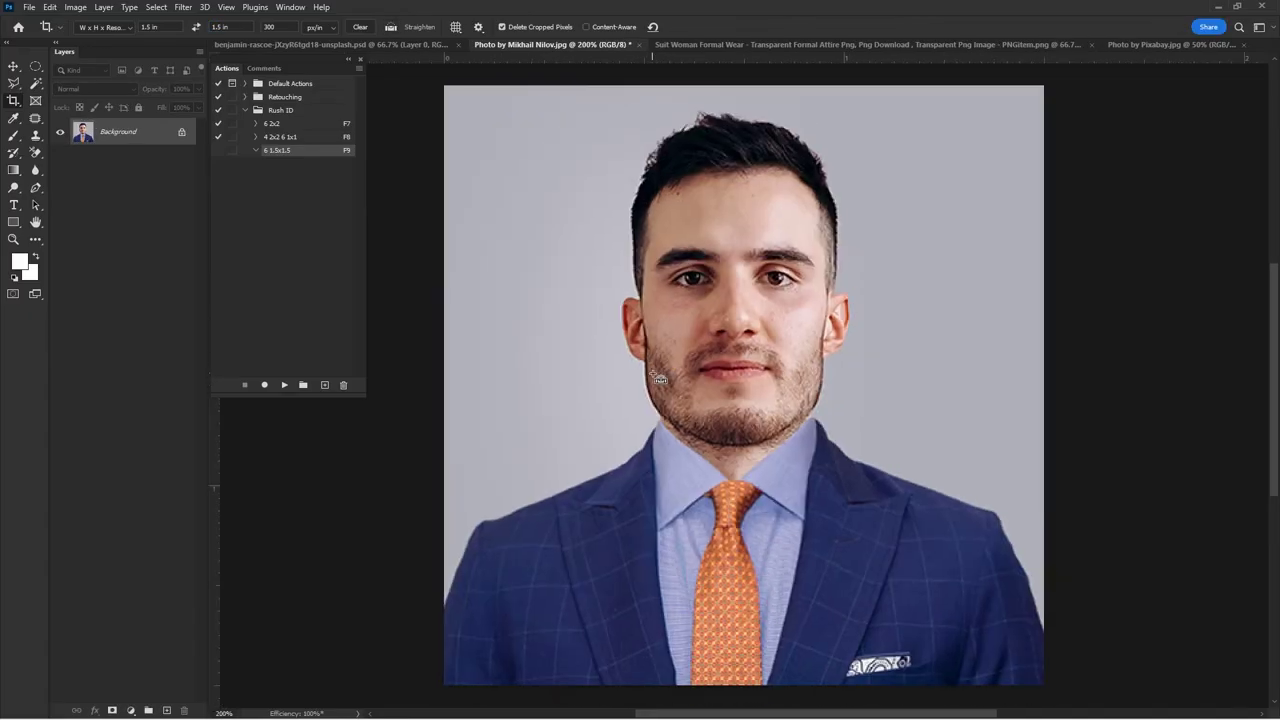
{"action": "key", "text": "ctrl+minus"}
{"action": "key", "text": "v"}
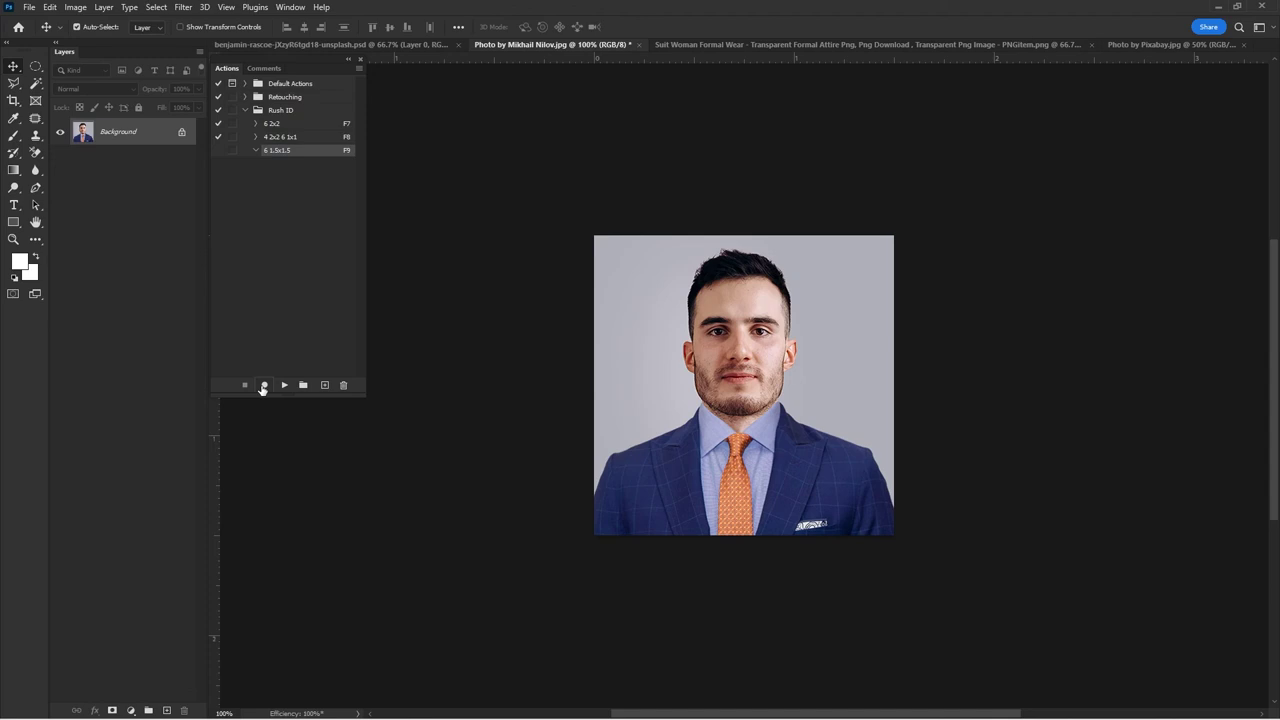
Start recording, then copy the portrait, fill the background white, and paste it as a layer.
{"action": "left_click", "coordinate": [263, 386]}
{"action": "key", "text": "ctrl+a"}
{"action": "key", "text": "ctrl+c"}
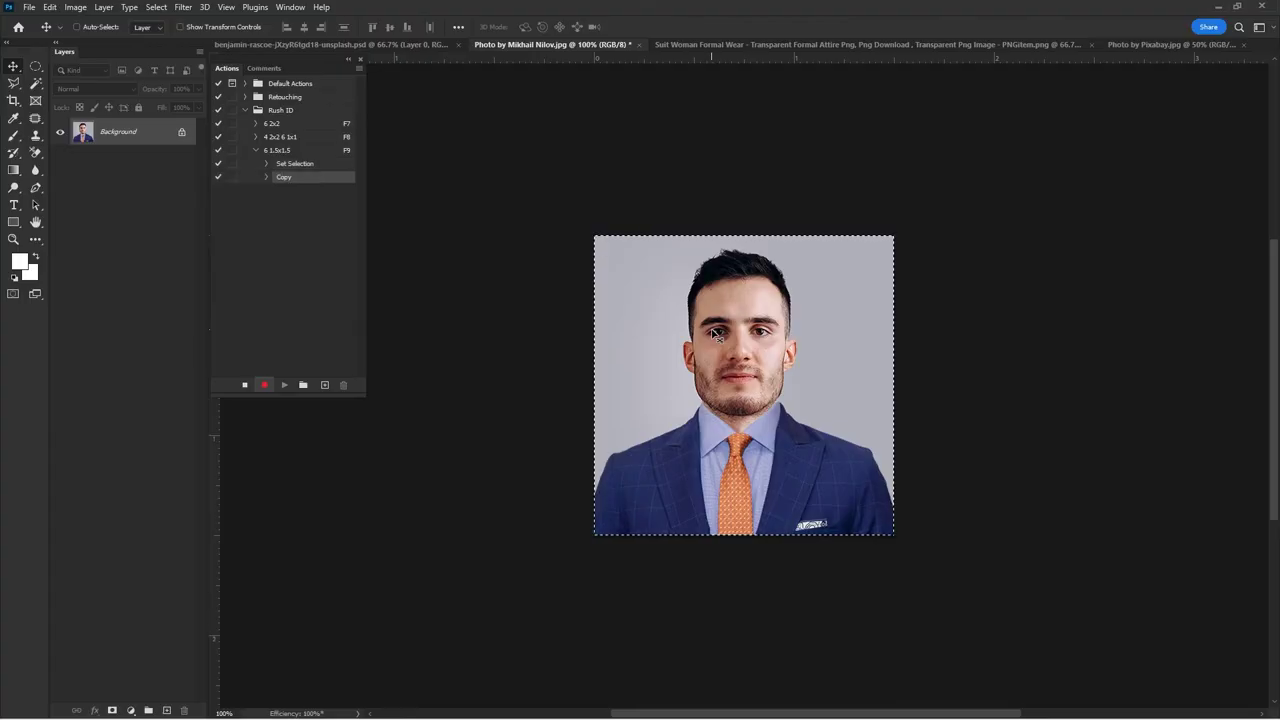
{"action": "key", "text": "shift+F5"}
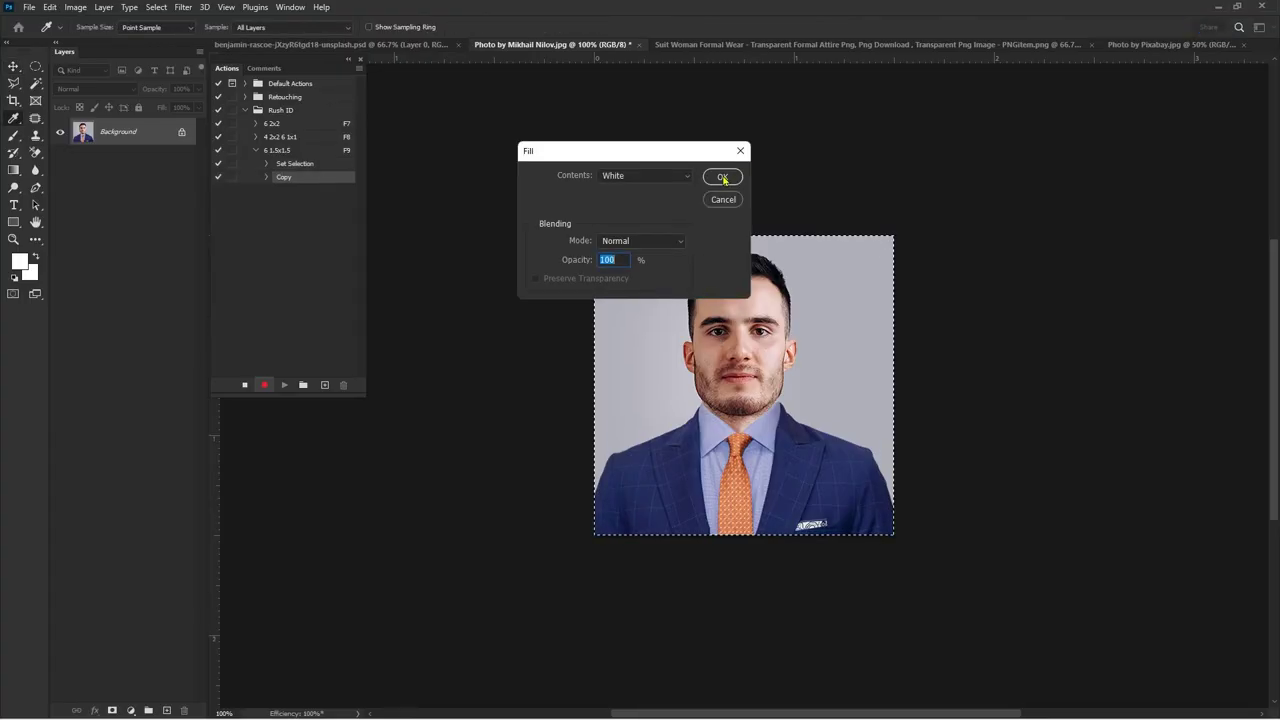
{"action": "left_click", "coordinate": [724, 175]}
{"action": "key", "text": "ctrl+v"}
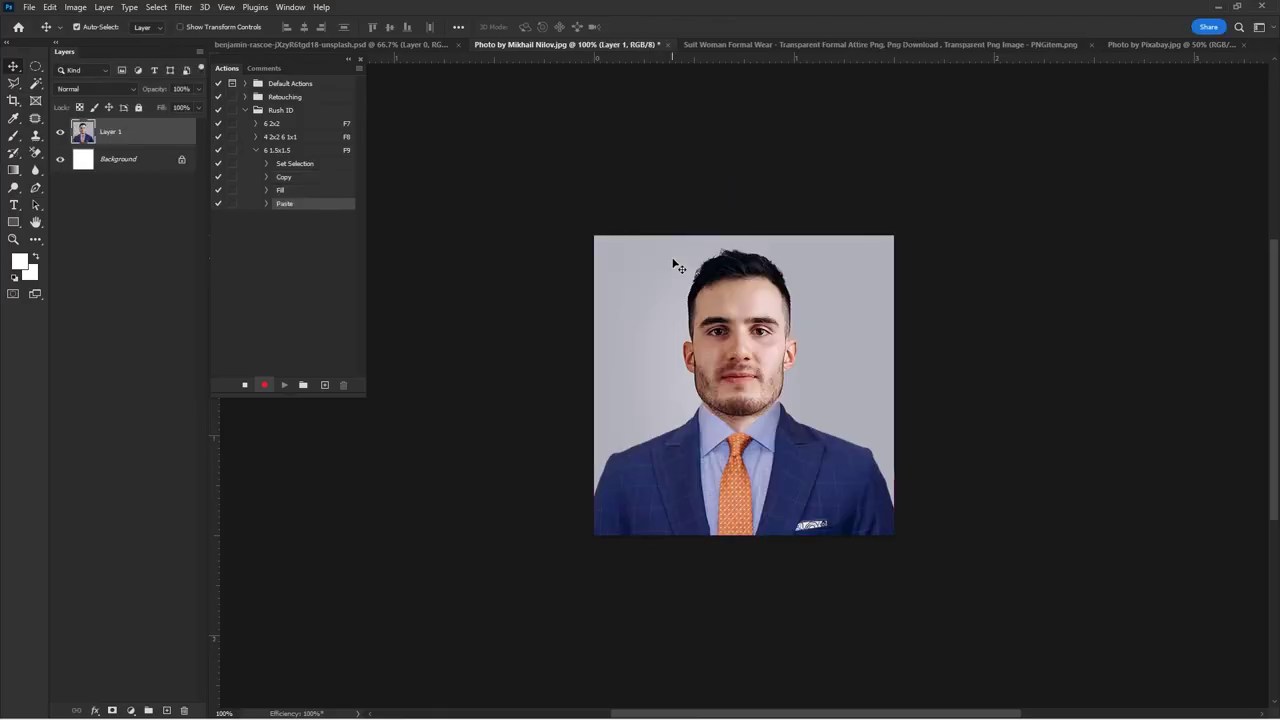
Enter a 210 × 297 mm canvas size in millimetres.
{"action": "key", "text": "alt+i"}
{"action": "key", "text": "s"}
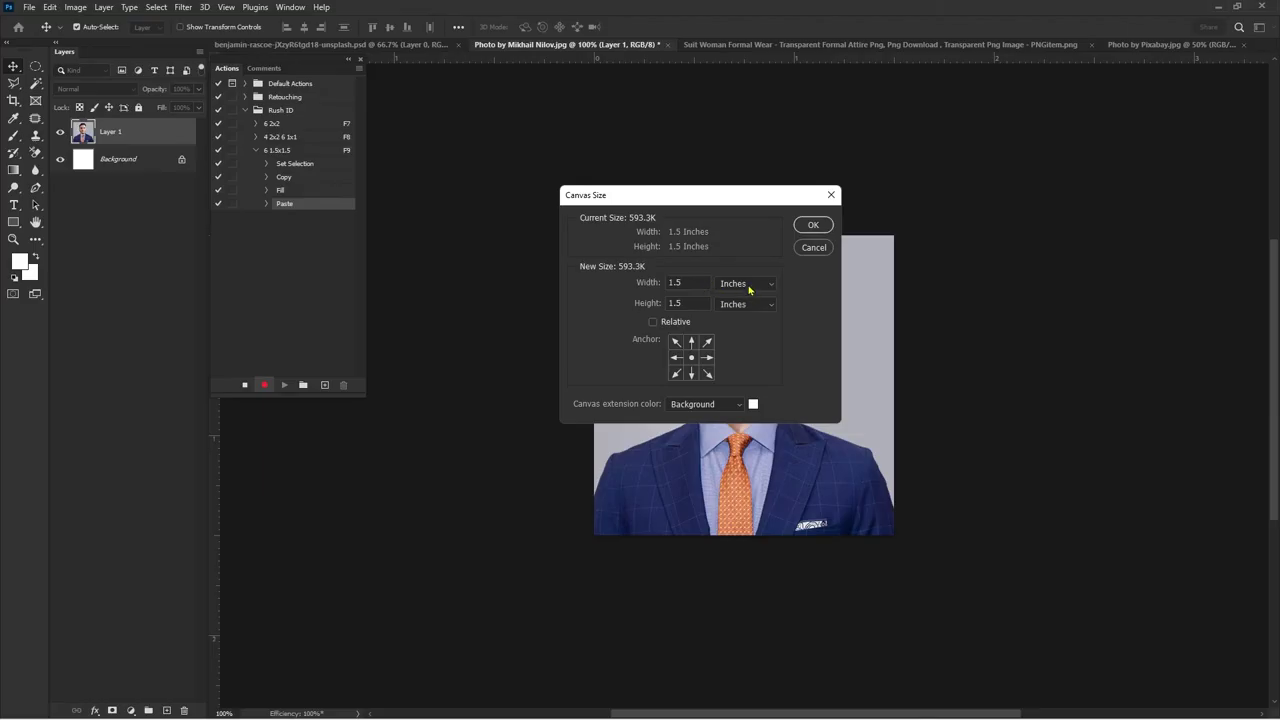
{"action": "left_click", "coordinate": [745, 288]}
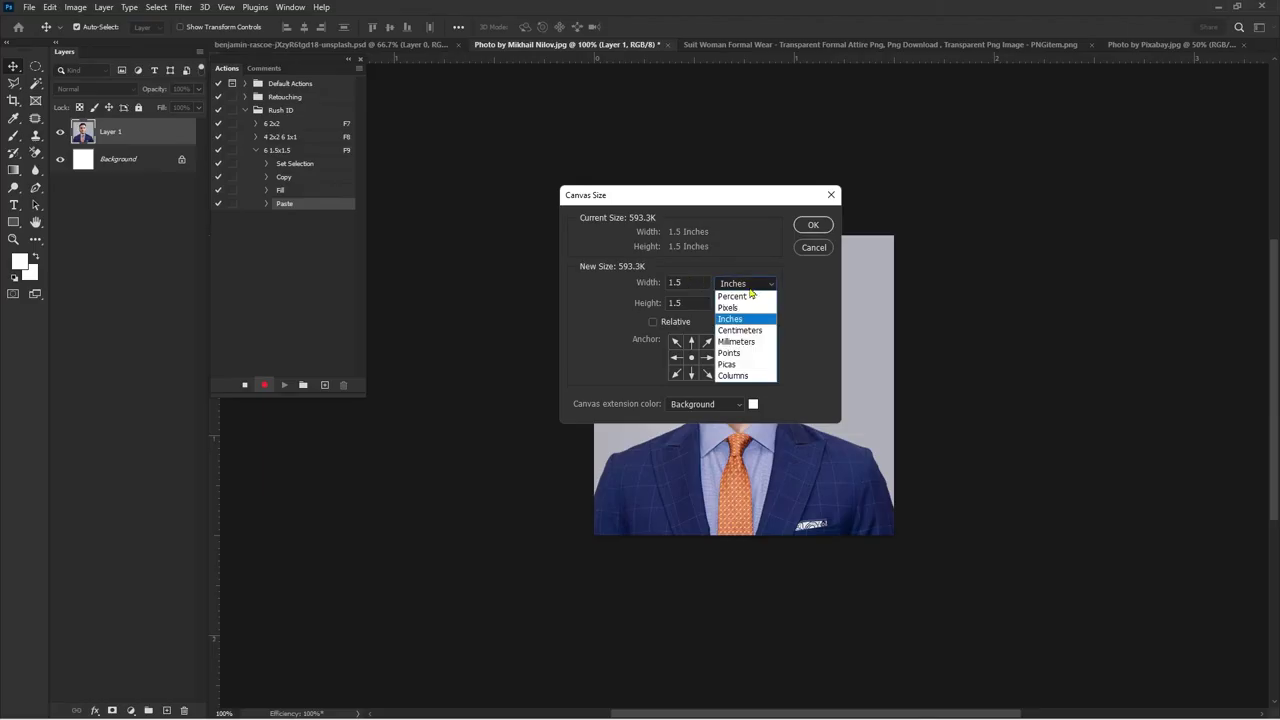
{"action": "left_click", "coordinate": [743, 344]}
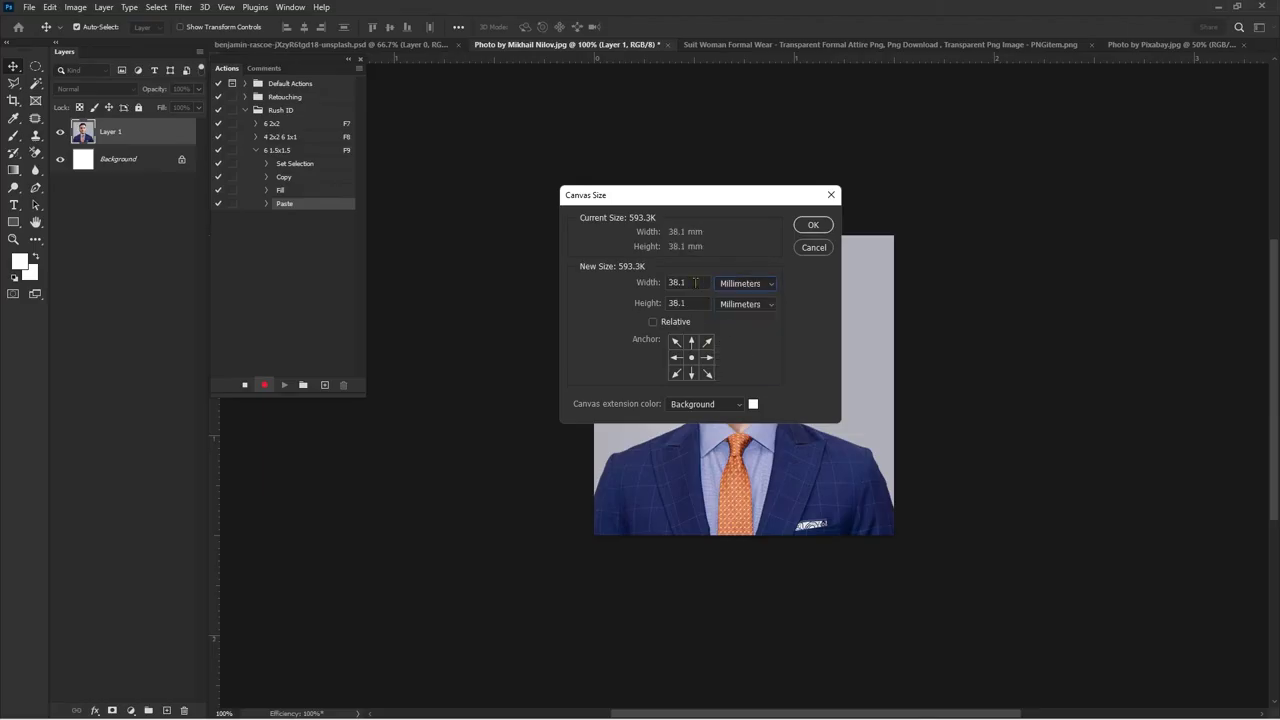
{"action": "left_click_drag", "start_coordinate": [695, 283], "coordinate": [668, 299]}
{"action": "type", "text": "210"}
{"action": "type", "text": "297"}
Apply the 210 × 297 mm canvas size and zoom out to see the whole page.
{"action": "left_click", "coordinate": [814, 226]}
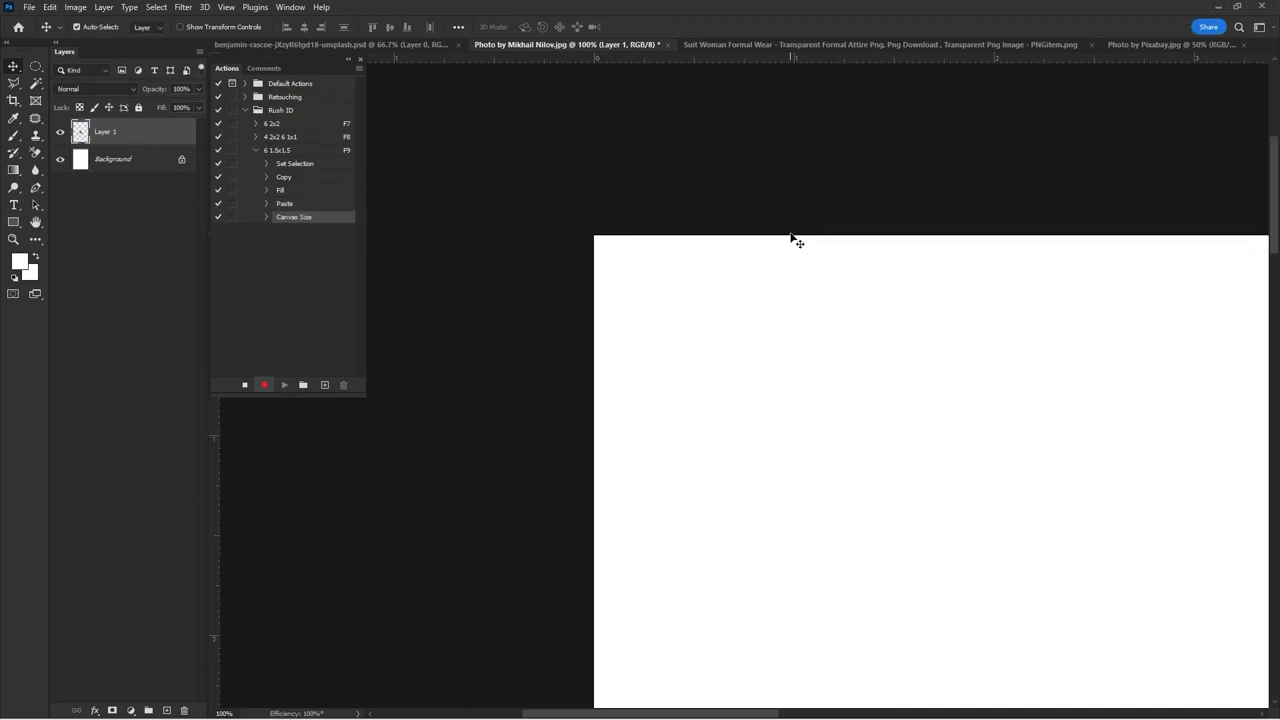
{"action": "key", "text": "ctrl+0"}
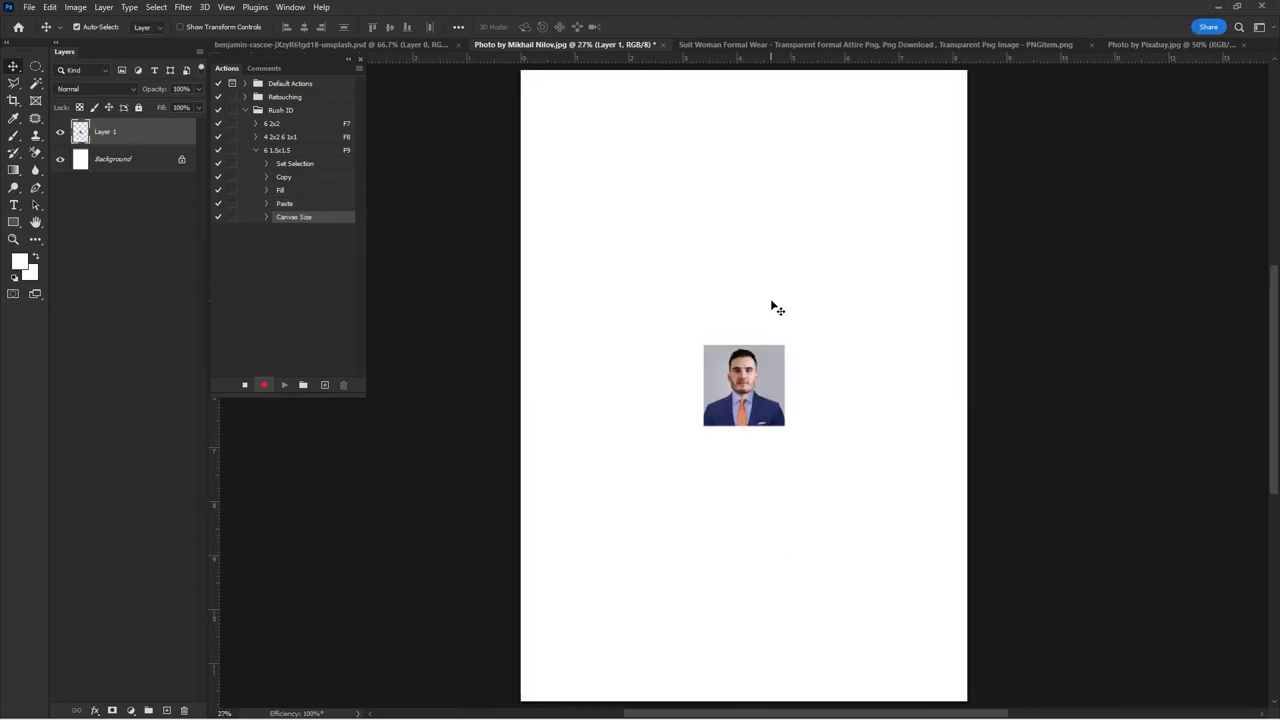
{"action": "key", "text": "ctrl+minus"}
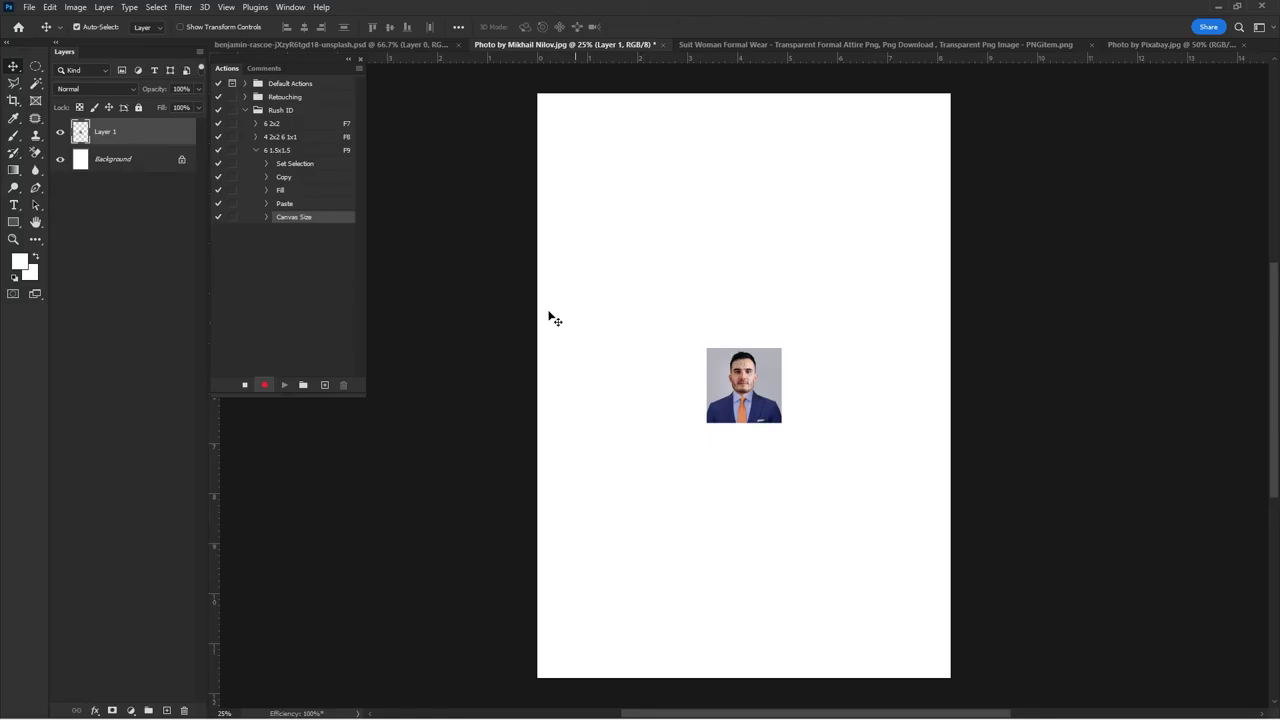
Add a stroke effect to the portrait layer and move it to the page's top-left corner.
{"action": "left_click", "coordinate": [95, 710]}
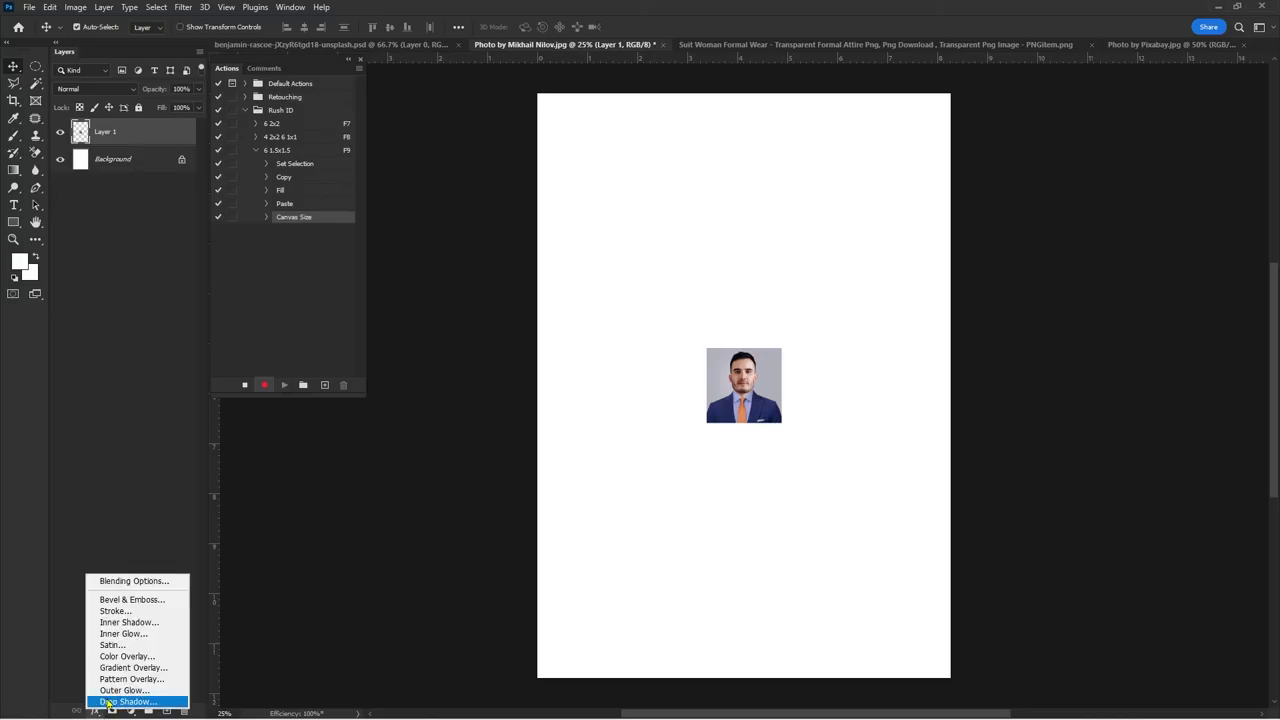
{"action": "left_click", "coordinate": [116, 611]}
{"action": "left_click", "coordinate": [534, 300]}
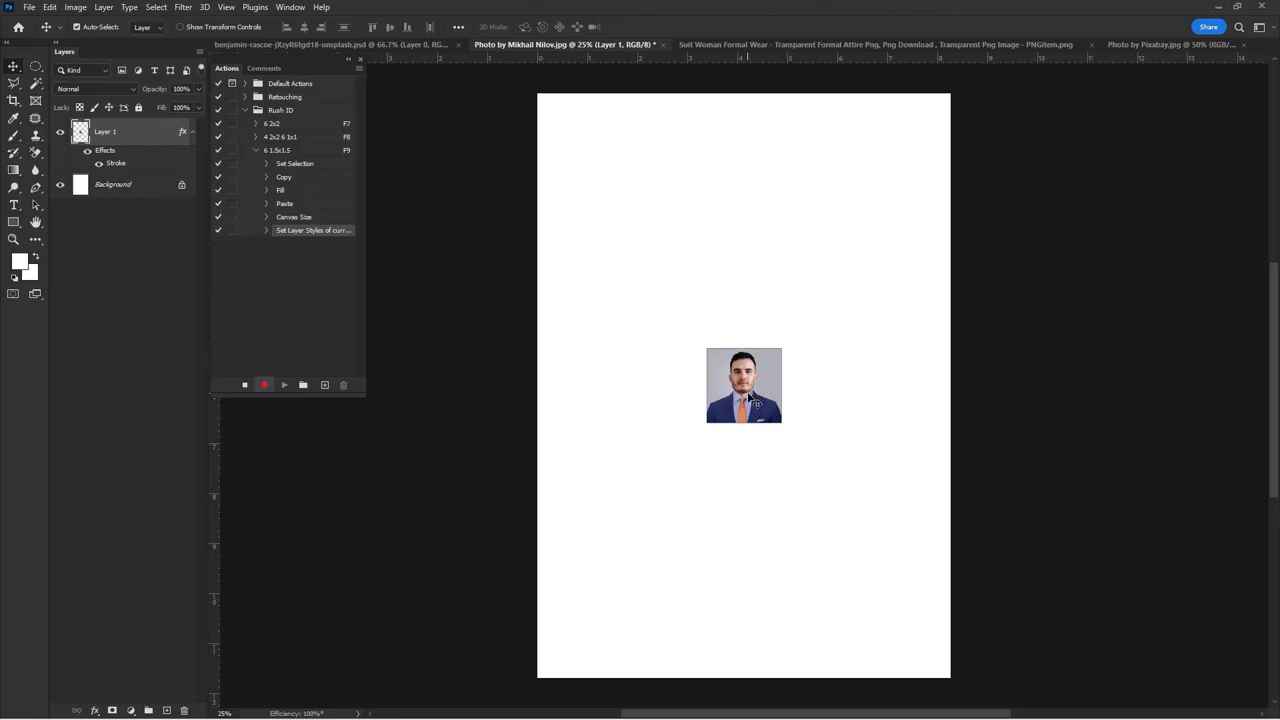
{"action": "left_click_drag", "start_coordinate": [750, 398], "coordinate": [592, 155]}
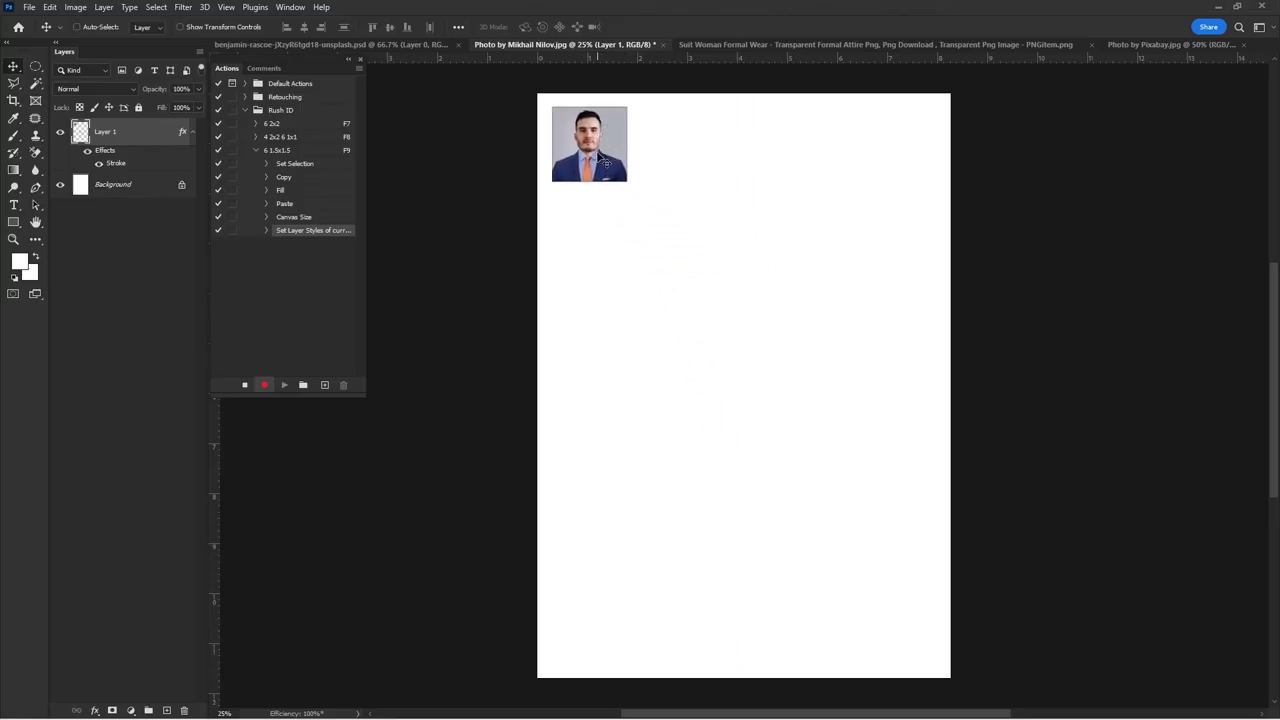
Duplicate the stroked portrait into two rows of five across the page top.
{"action": "key", "text": "ctrl+j"}
{"action": "mouse_move", "coordinate": [604, 160]}
{"action": "left_mouse_down"}
{"action": "mouse_move", "coordinate": [739, 162]}
{"action": "mouse_move", "coordinate": [822, 182]}
{"action": "mouse_move", "coordinate": [812, 162]}
{"action": "mouse_move", "coordinate": [880, 170]}
{"action": "left_mouse_up"}
{"action": "key", "text": "ctrl+j"}
{"action": "key", "text": "ctrl+j"}
{"action": "key", "text": "ctrl+j"}
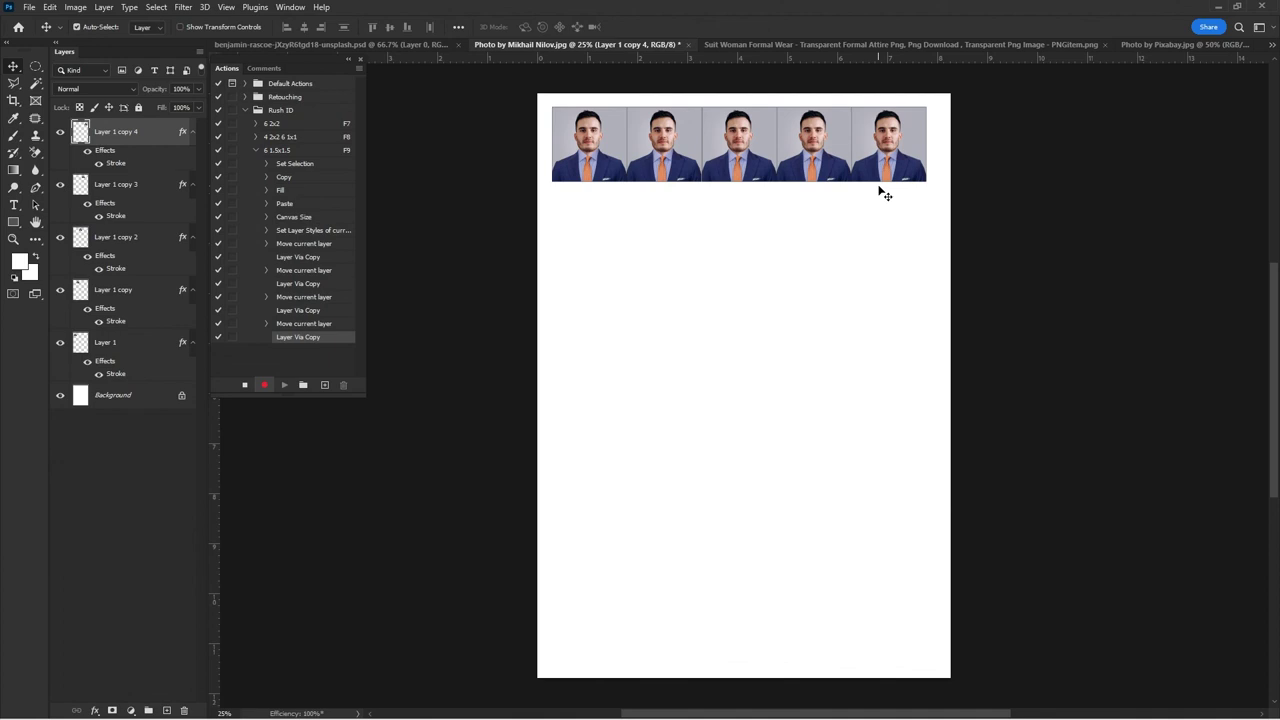
{"action": "left_click_drag", "start_coordinate": [879, 196], "coordinate": [883, 194]}
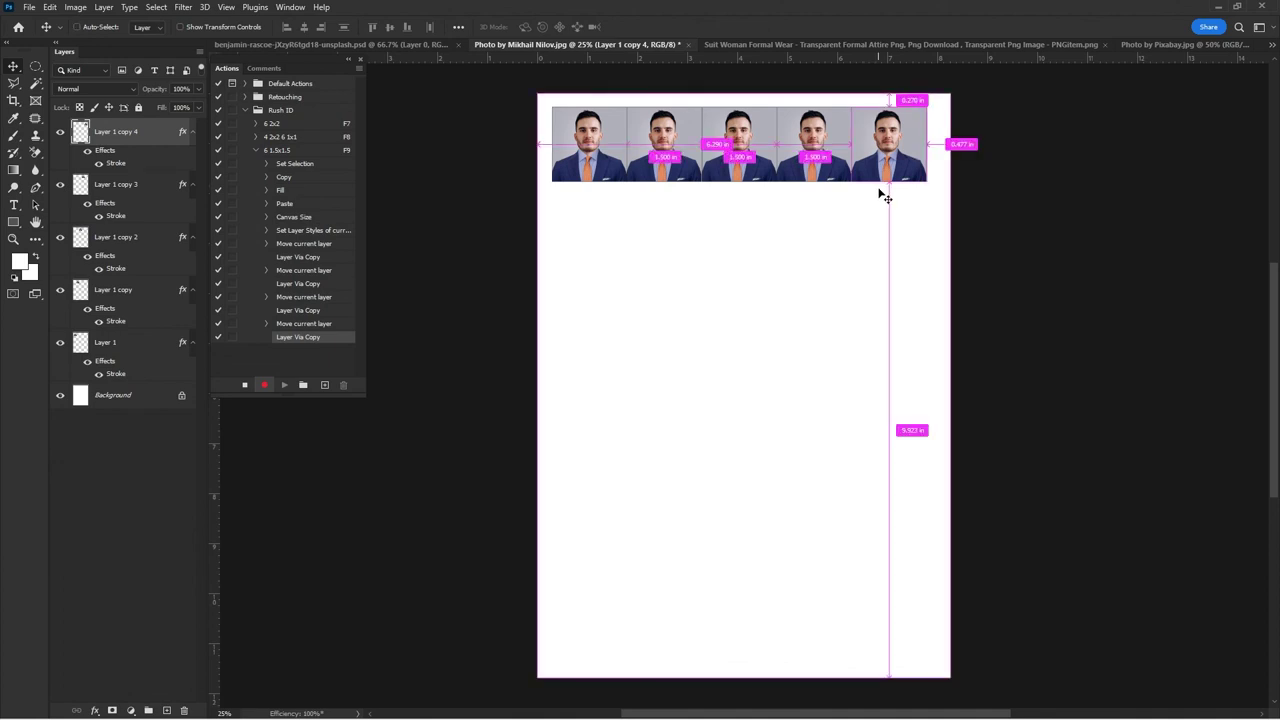
{"action": "key", "text": "ctrl+j"}
{"action": "mouse_move", "coordinate": [893, 143]}
{"action": "left_mouse_down"}
{"action": "mouse_move", "coordinate": [893, 218]}
{"action": "mouse_move", "coordinate": [728, 240]}
{"action": "mouse_move", "coordinate": [571, 240]}
{"action": "left_mouse_up"}
{"action": "key", "text": "ctrl+j"}
{"action": "key", "text": "ctrl+j"}
{"action": "key", "text": "ctrl+j"}
{"action": "key", "text": "ctrl+j"}
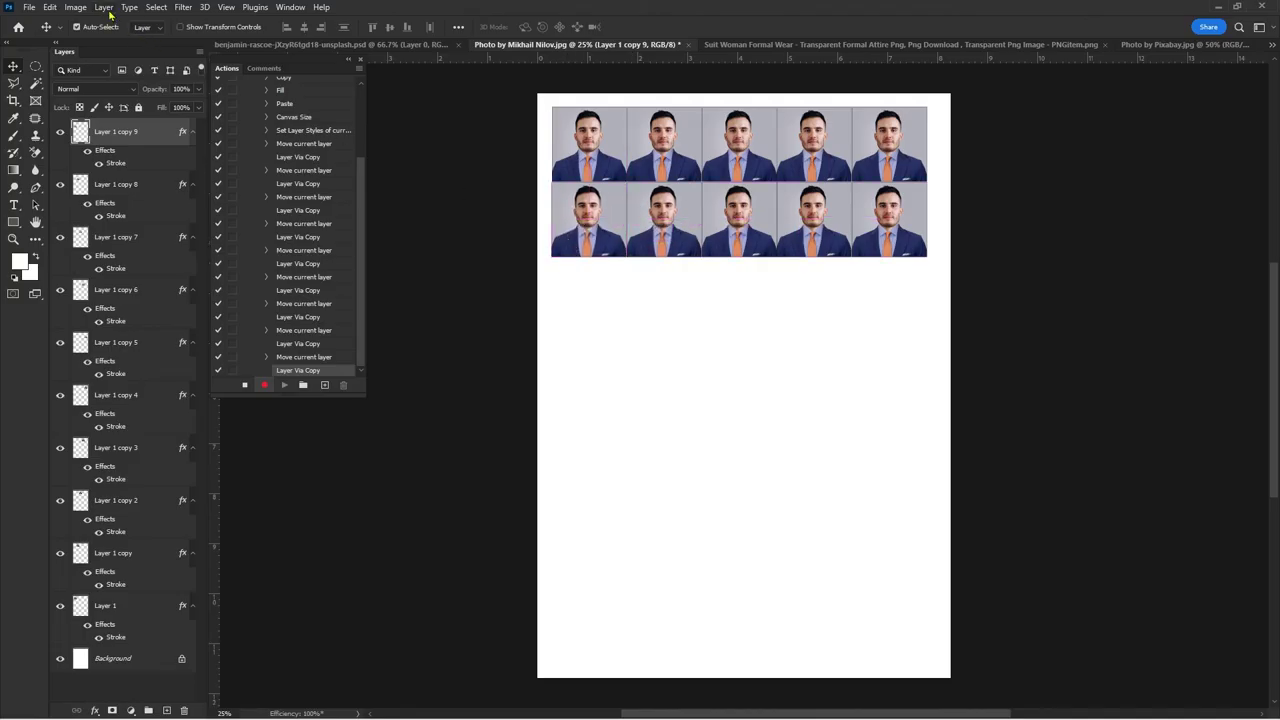
Flatten the image, stop recording the action, and fit the page on screen.
{"action": "left_click", "coordinate": [105, 8]}
{"action": "left_click", "coordinate": [150, 529]}
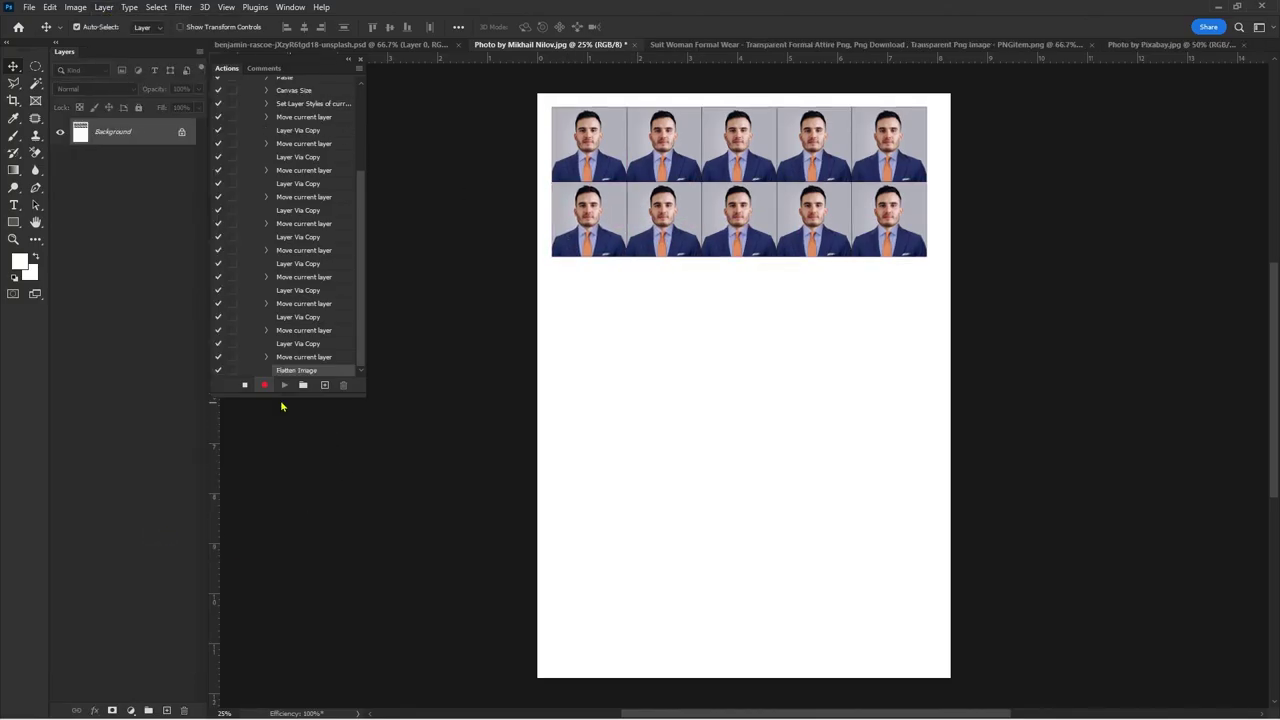
{"action": "left_click", "coordinate": [244, 385]}
{"action": "key", "text": "z"}
{"action": "right_click", "coordinate": [767, 425]}
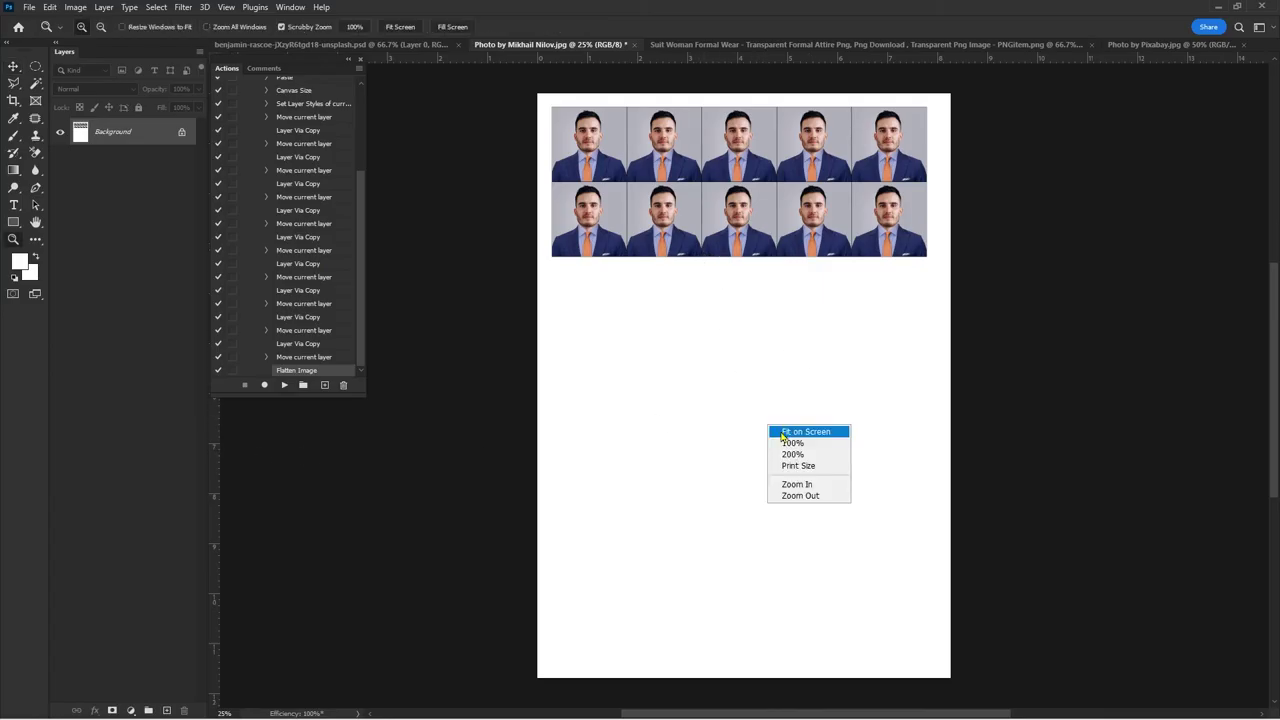
{"action": "left_click", "coordinate": [783, 434]}
{"action": "key", "text": "v"}
{"action": "scroll", "coordinate": [783, 437], "scroll_direction": "down", "scroll_amount": 1}
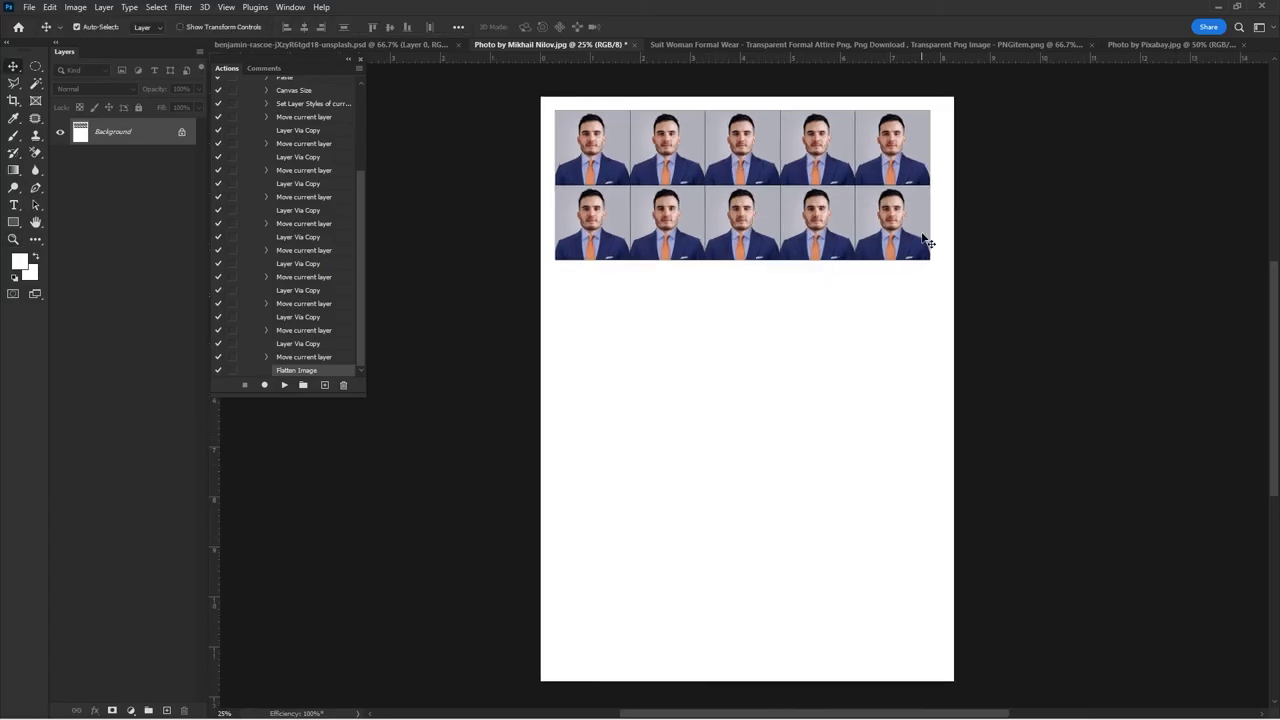